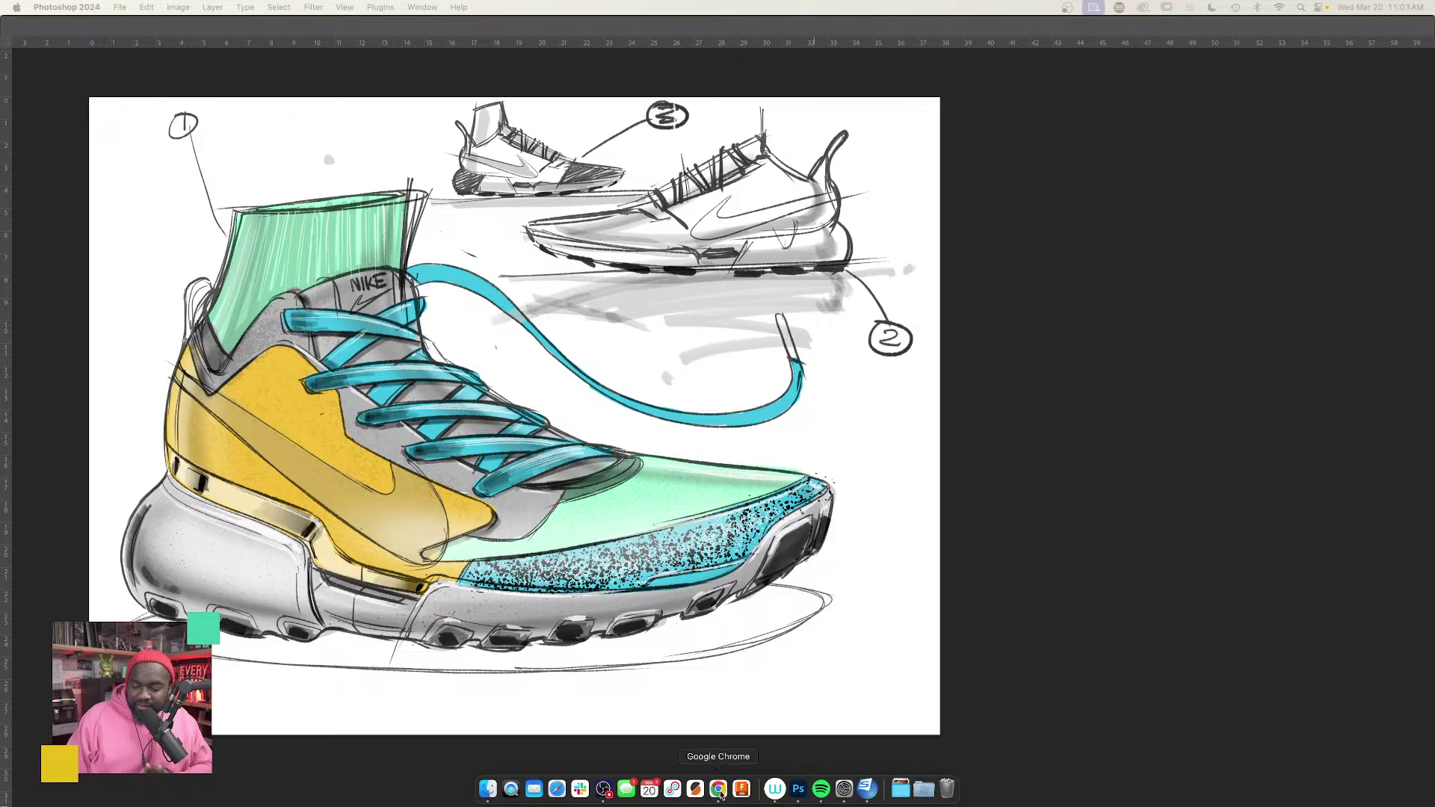
Switch to Chrome and review the Photoshop brushes page, the Sketch A Day store and the Adobe Firefly home page.
{"action": "left_click", "coordinate": [813, 784]}
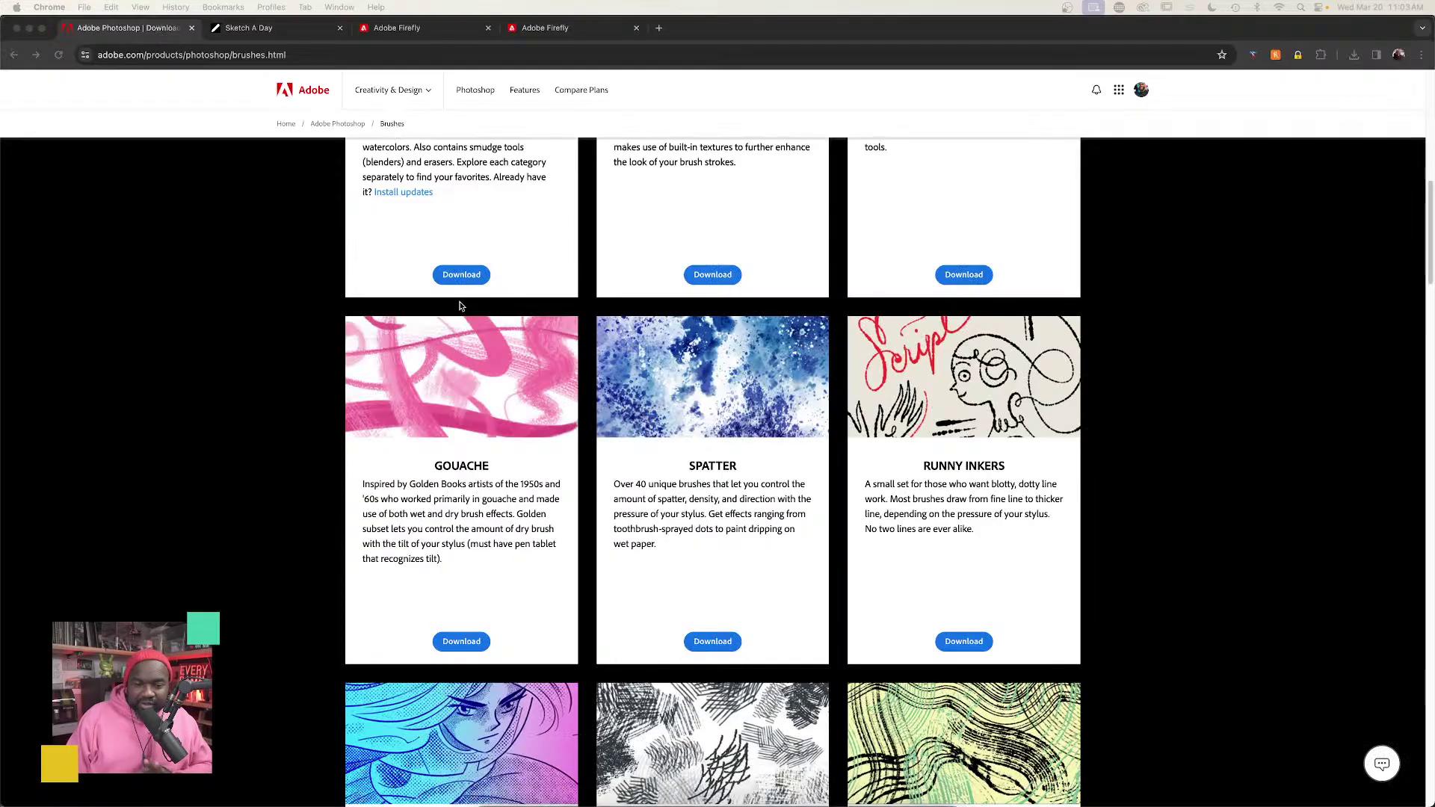
{"action": "left_click", "coordinate": [162, 33]}
{"action": "scroll", "coordinate": [508, 301], "scroll_direction": "up", "scroll_amount": 15}
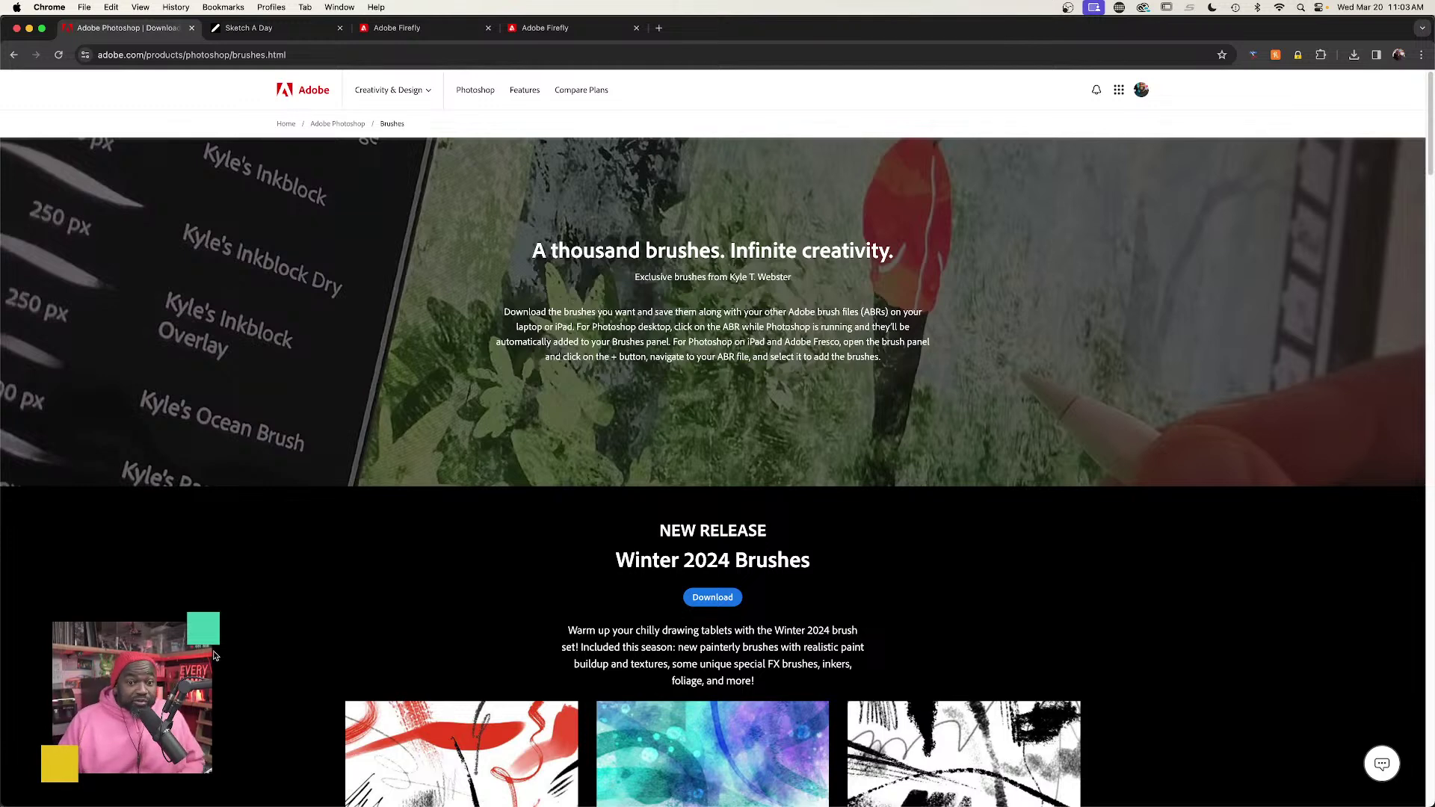
{"action": "left_click", "coordinate": [269, 32]}
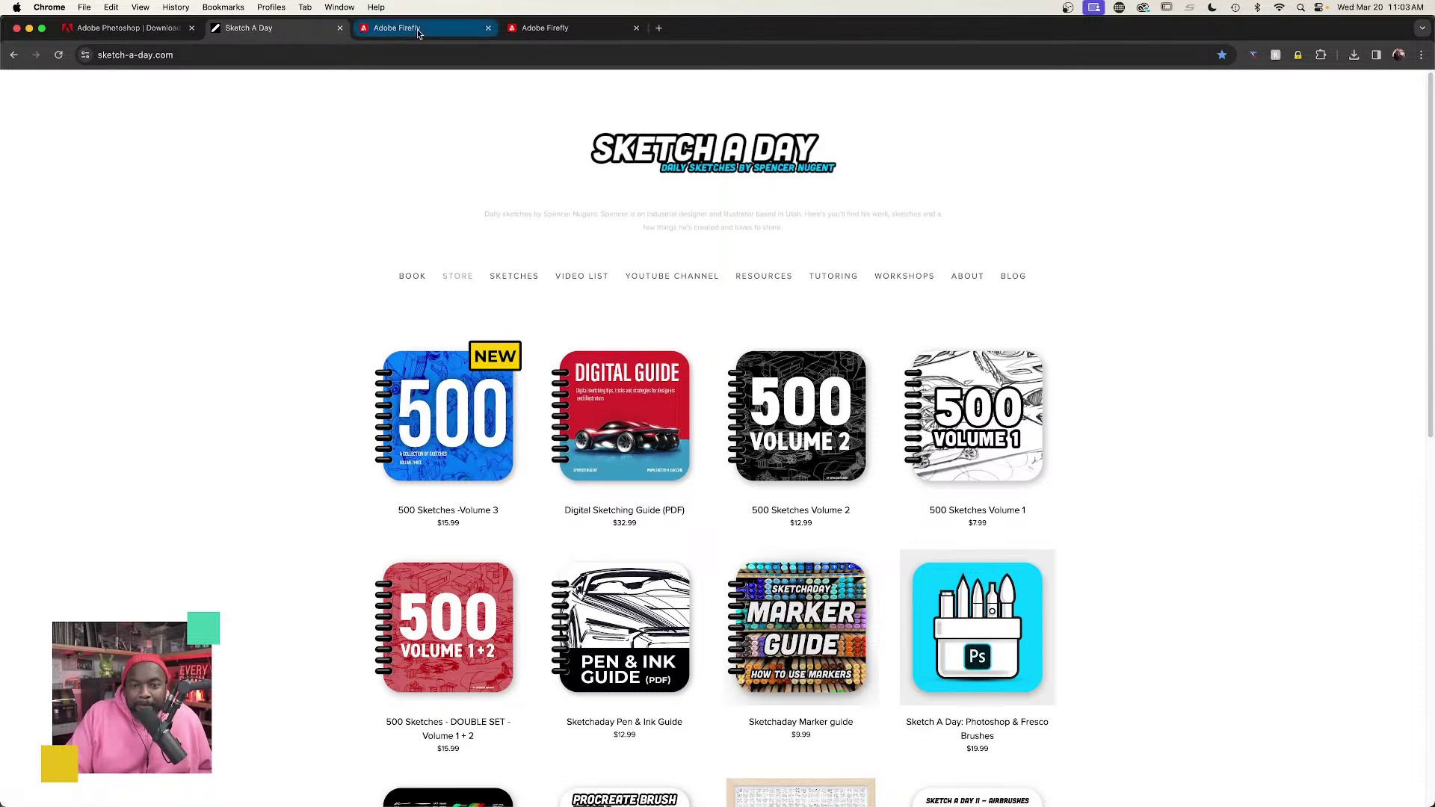
{"action": "left_click", "coordinate": [476, 31]}
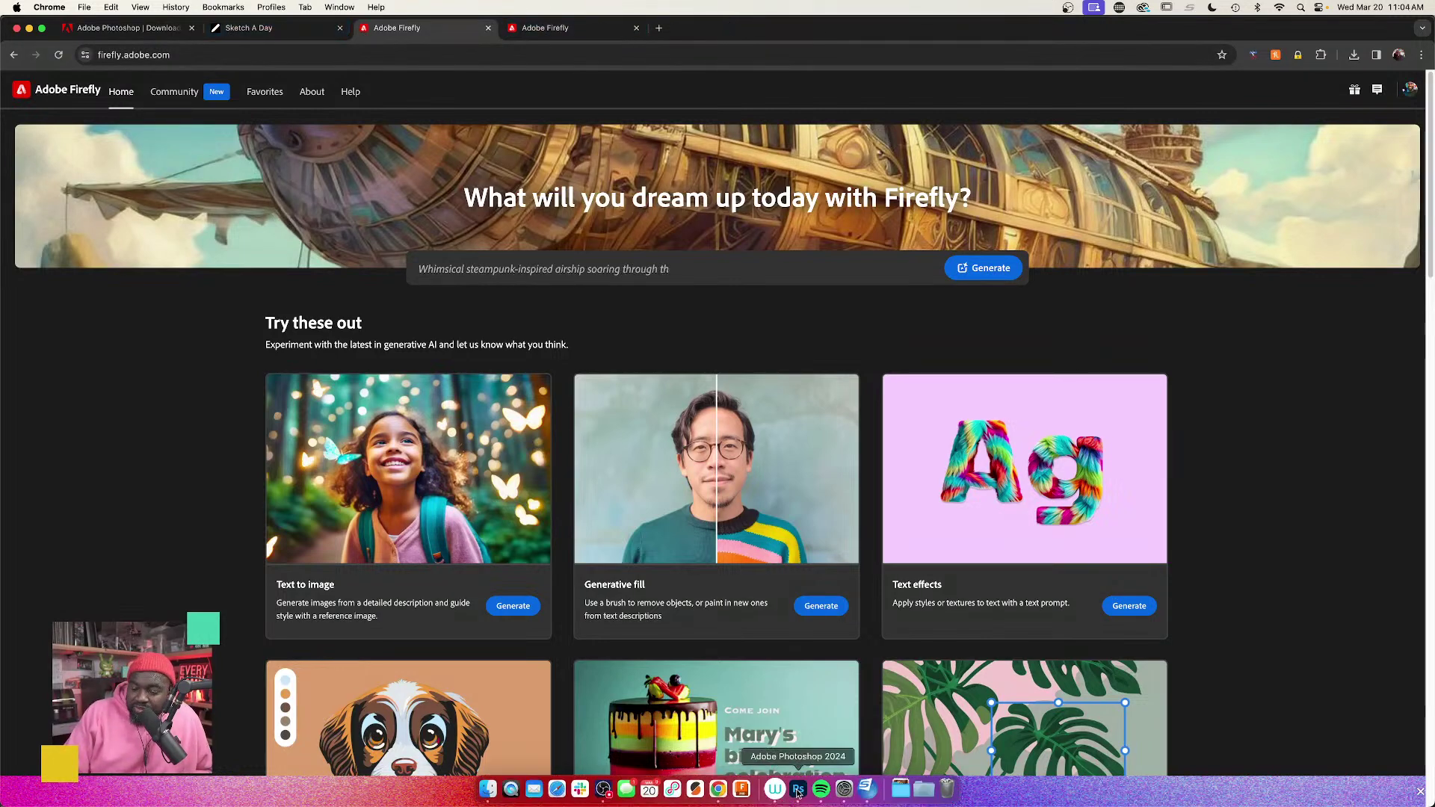
Look at the sneaker sketch in Photoshop and return to Firefly in Chrome to activate the prompt field.
{"action": "left_click", "coordinate": [798, 794]}
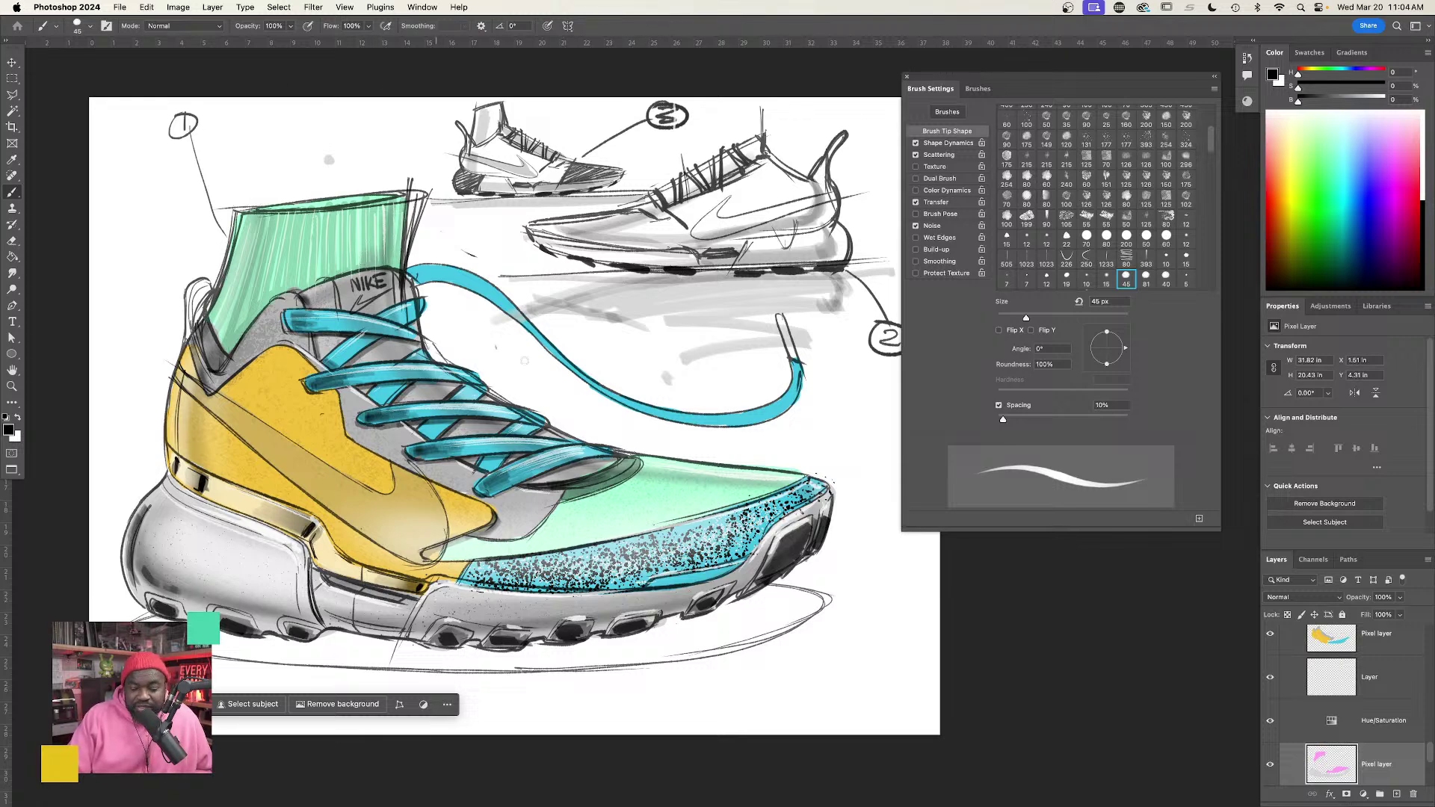
{"action": "mouse_move", "coordinate": [658, 801]}
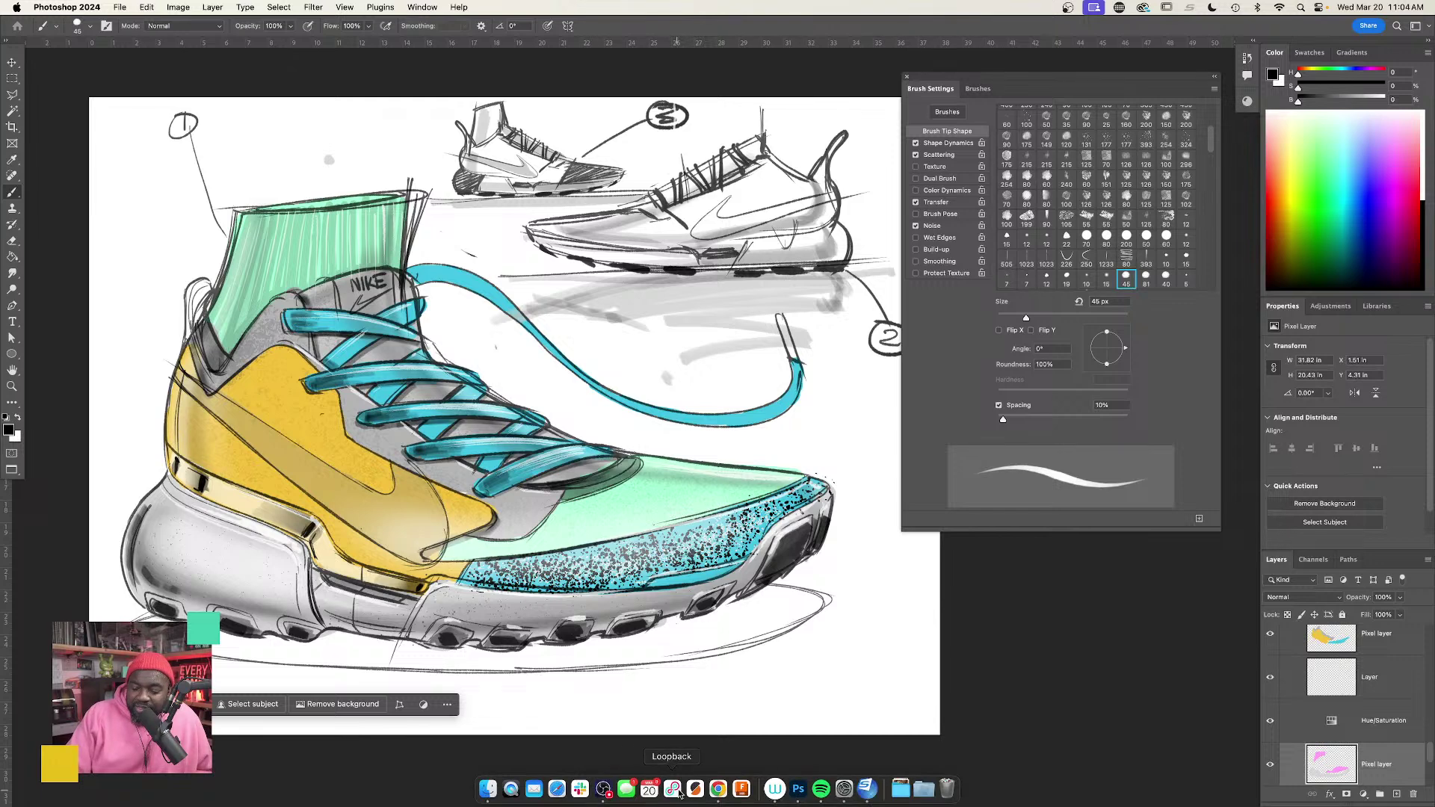
{"action": "left_click", "coordinate": [718, 790]}
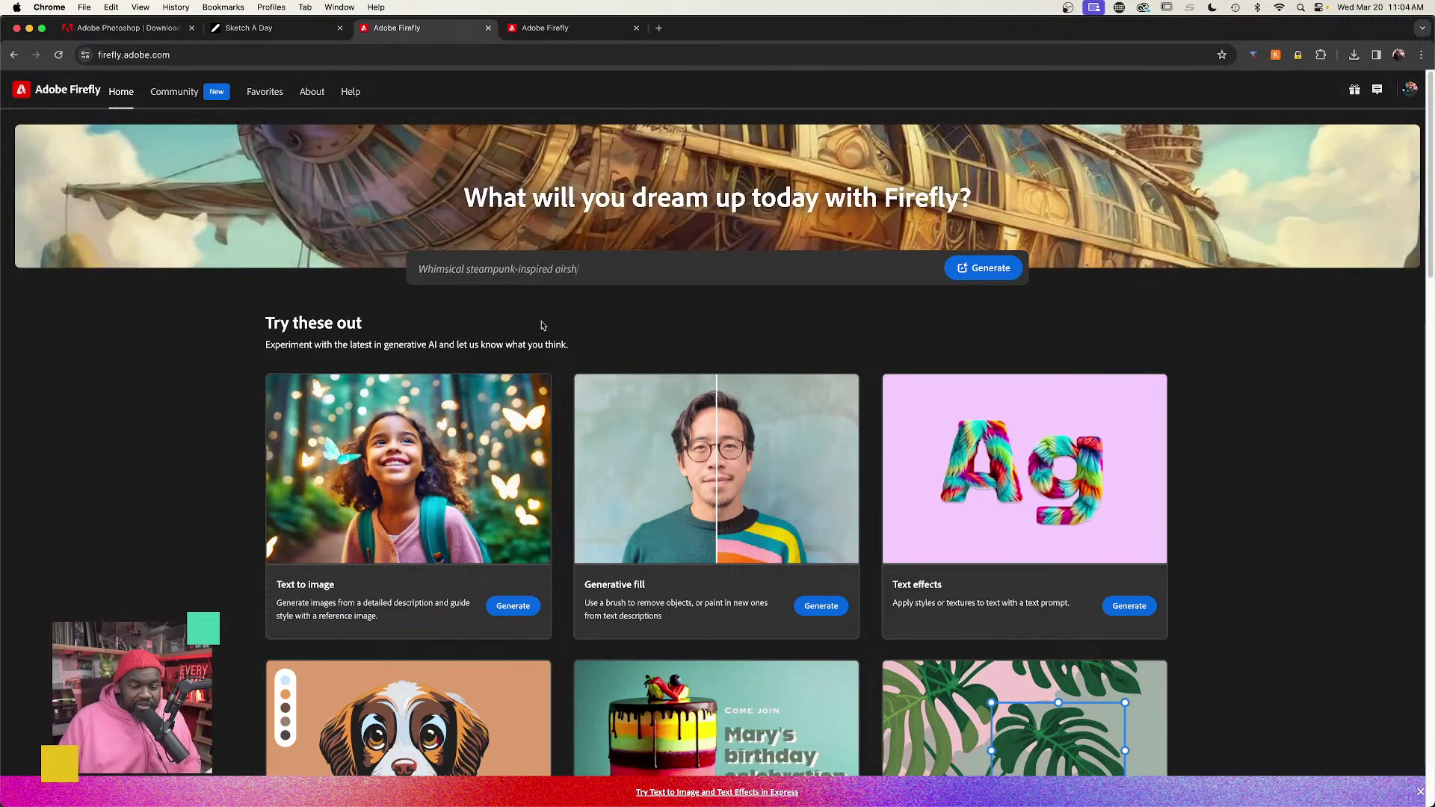
{"action": "left_click", "coordinate": [725, 268]}
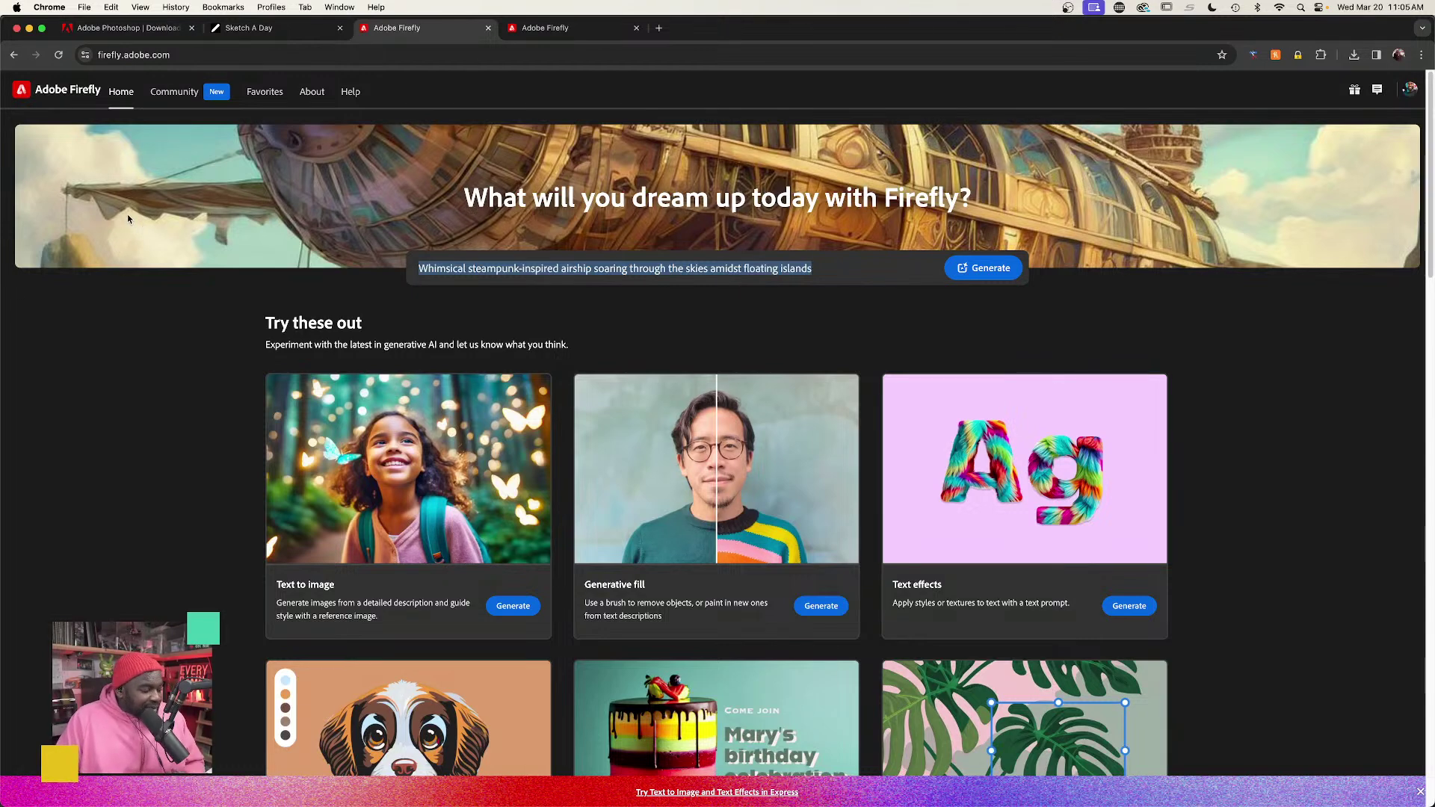
Open the downloaded image "Firefly very detailed sponge texture close up 82745.jpg" in Photoshop.
{"action": "mouse_move", "coordinate": [787, 786]}
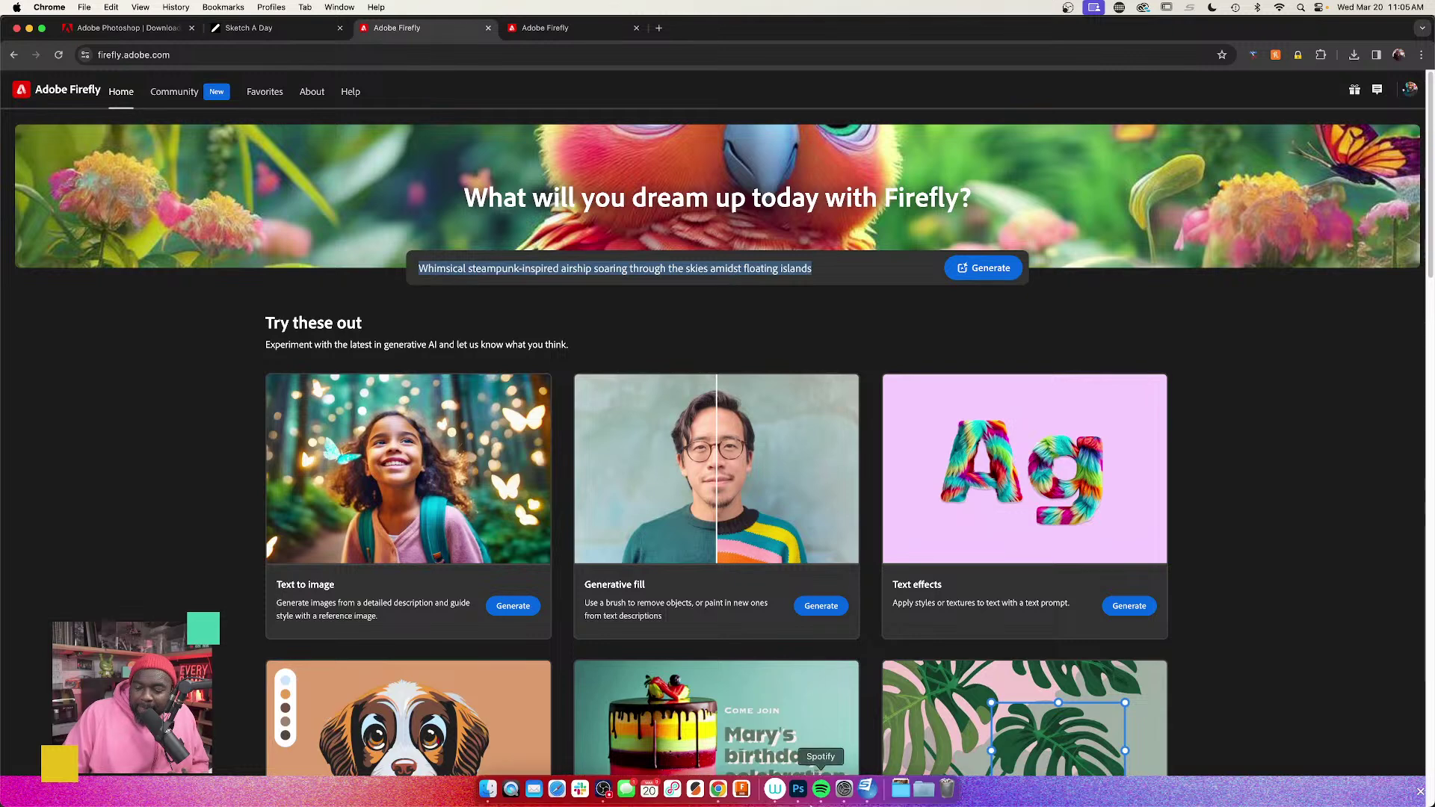
{"action": "left_click", "coordinate": [901, 791]}
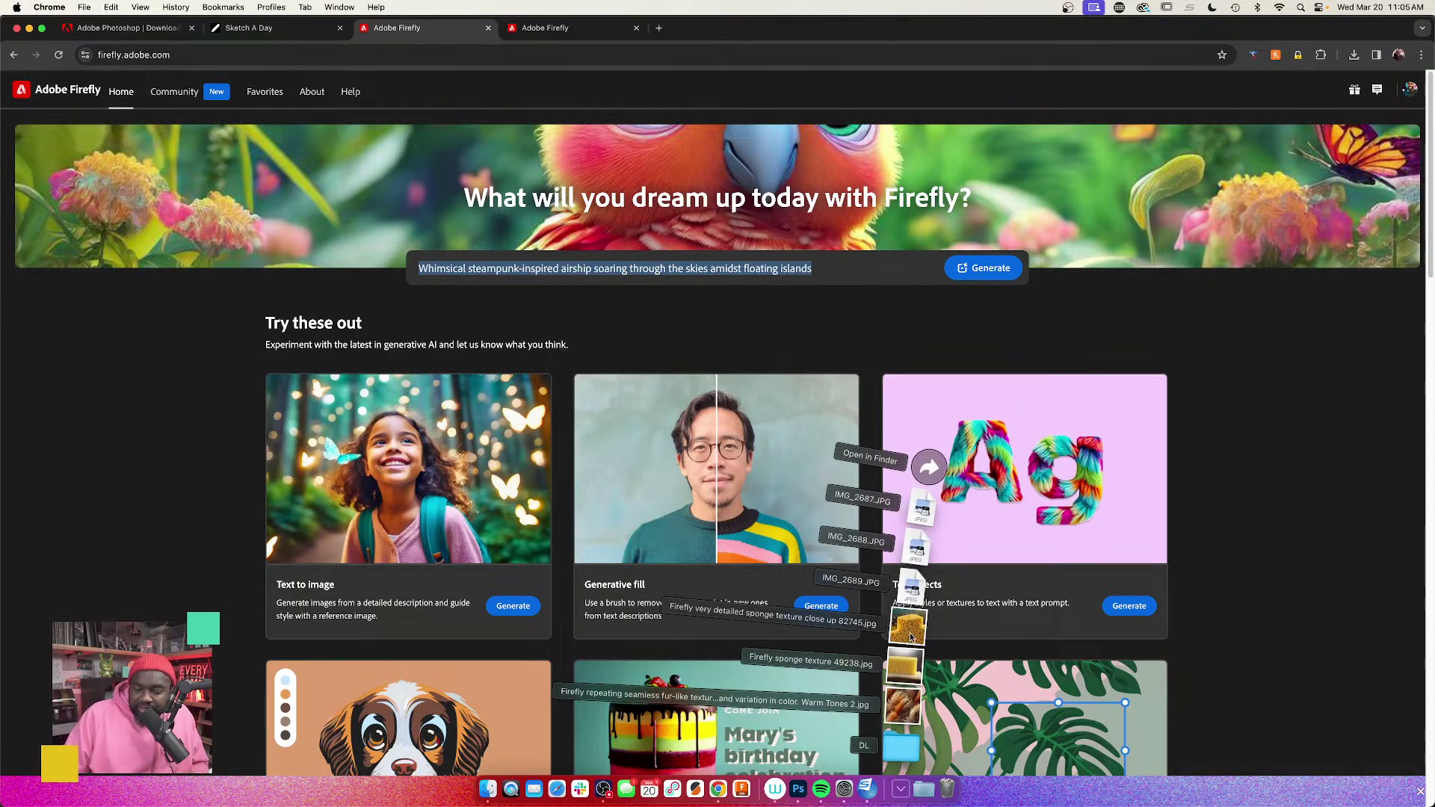
{"action": "left_click", "coordinate": [797, 789]}
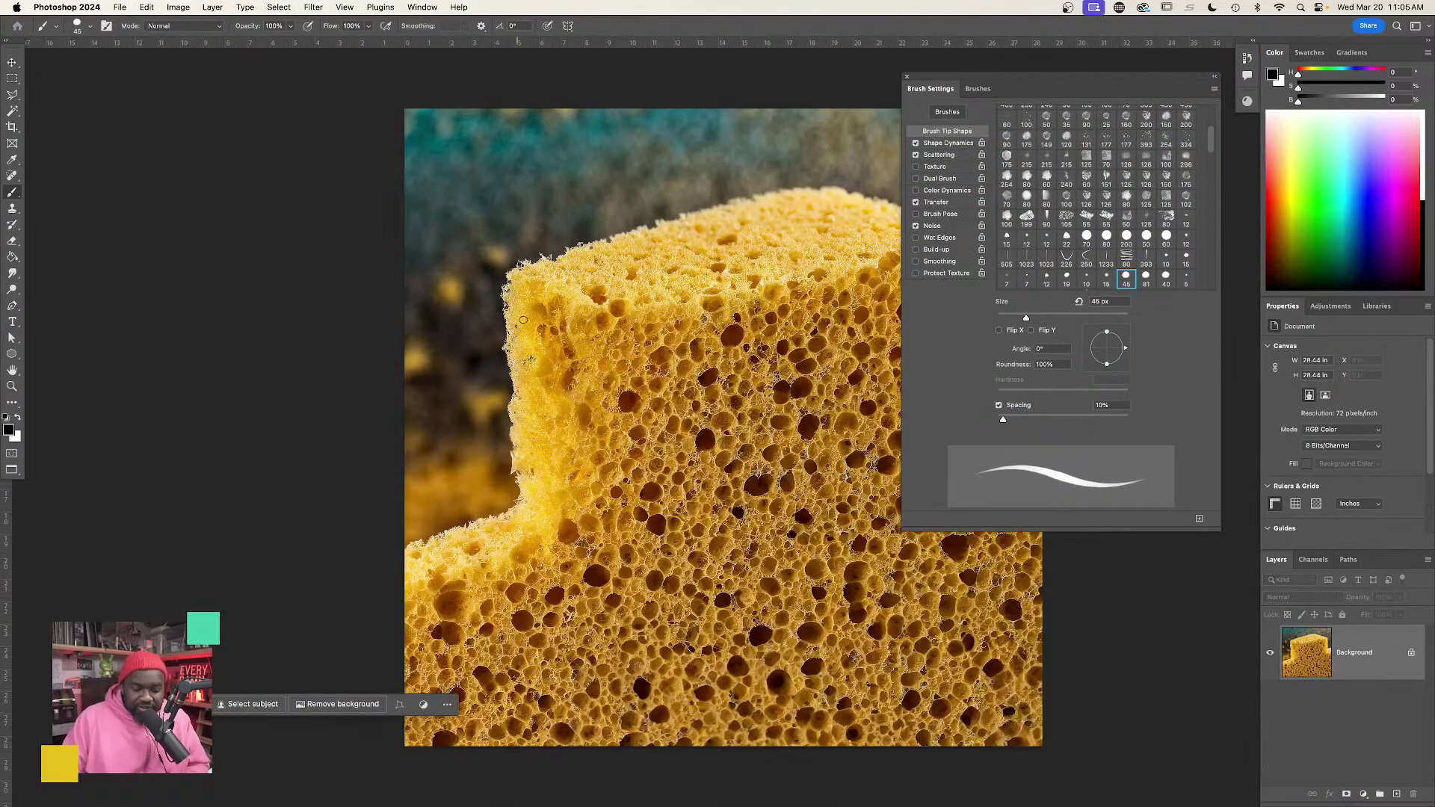
Duplicate the sponge image onto a new layer and fill the original background layer with white.
{"action": "scroll", "coordinate": [523, 320], "scroll_direction": "right", "scroll_amount": 10}
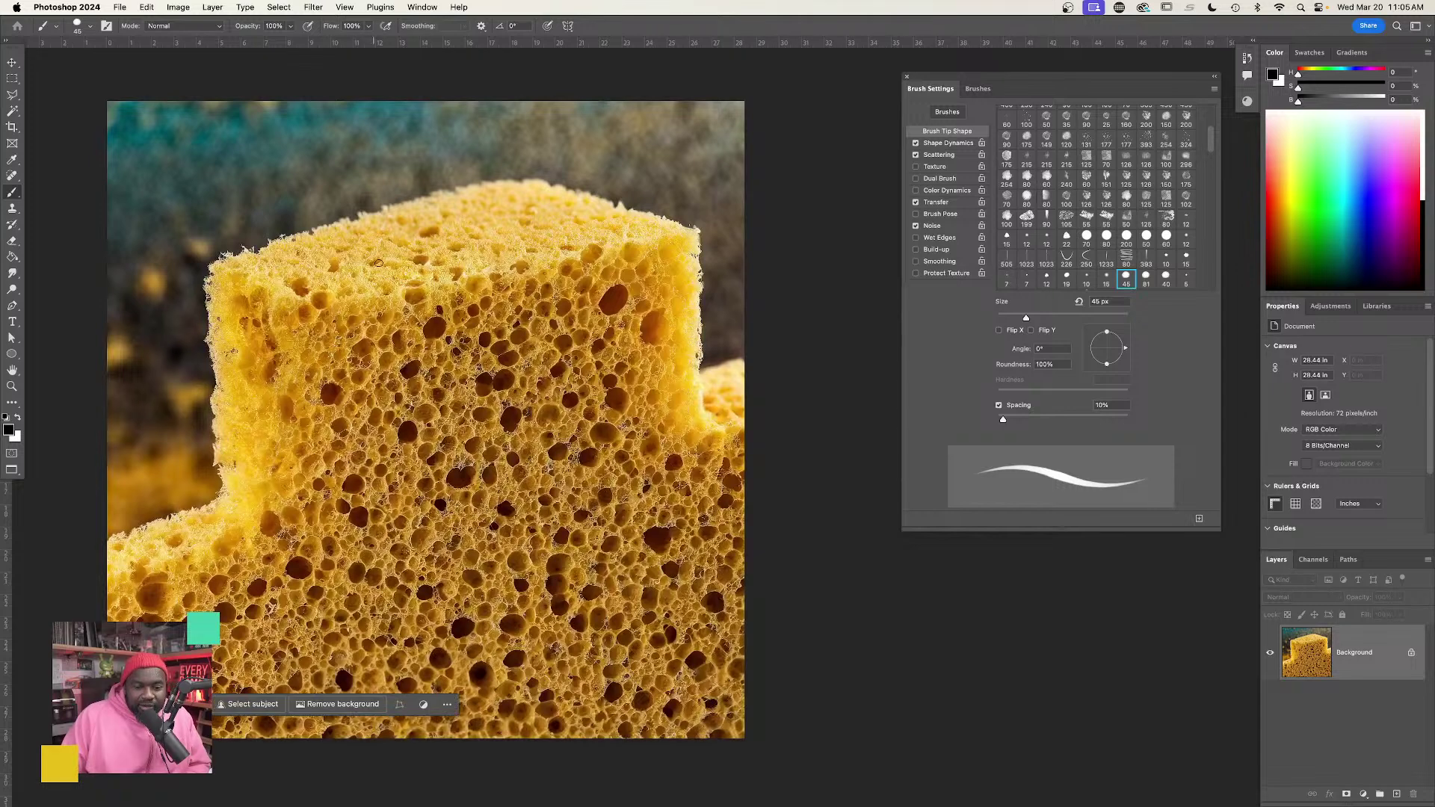
{"action": "scroll", "coordinate": [478, 372], "scroll_direction": "down", "scroll_amount": 5}
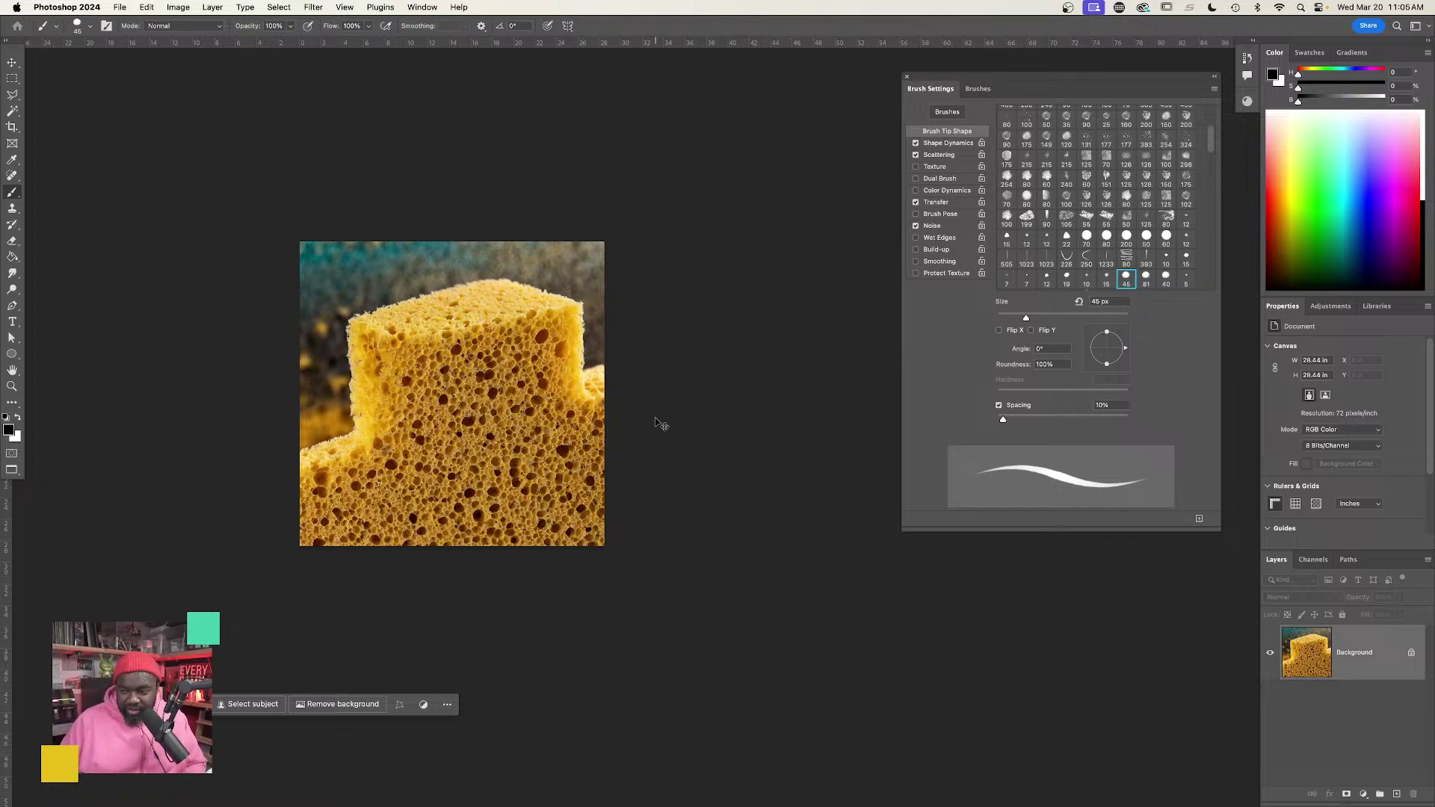
{"action": "key", "text": "super+j"}
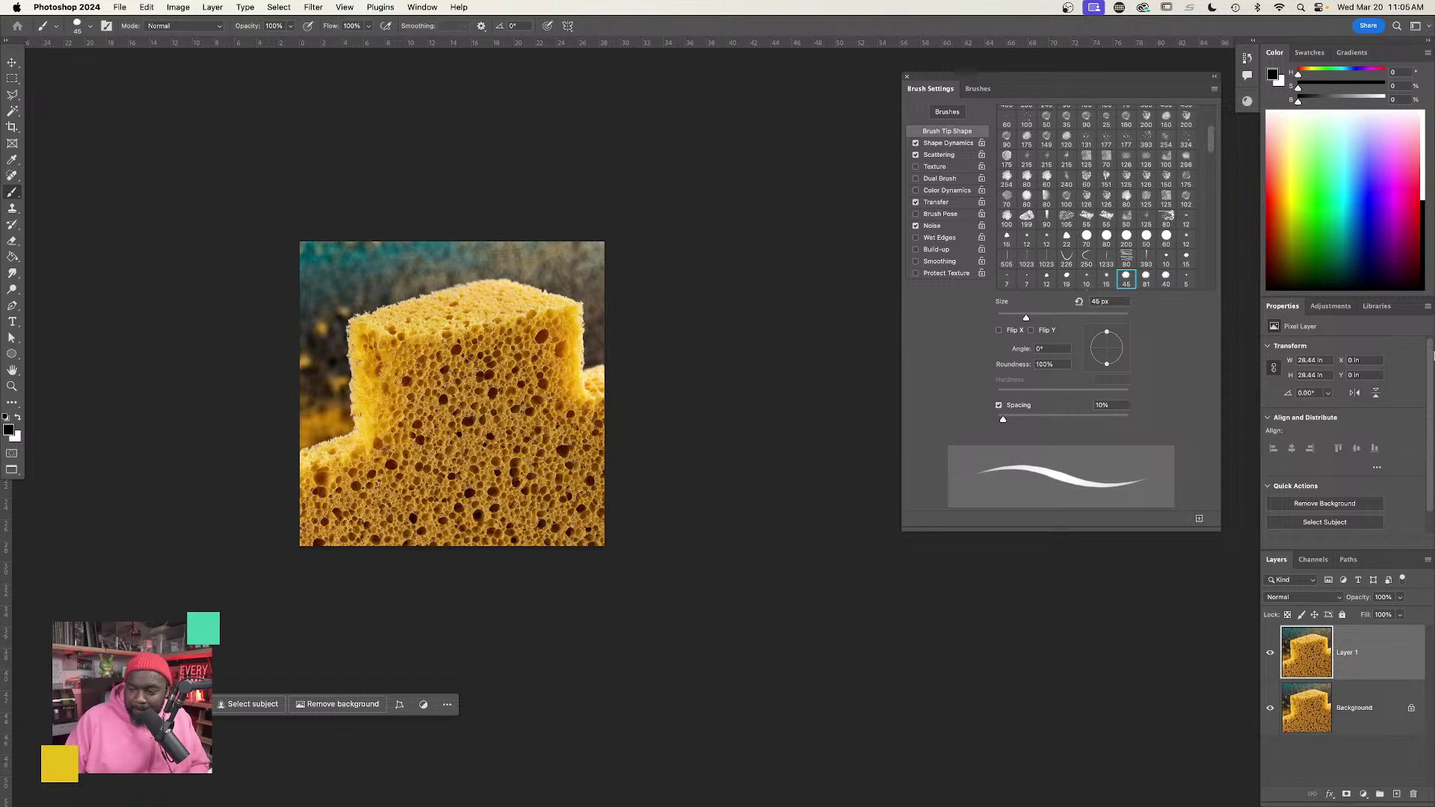
{"action": "left_click", "coordinate": [1361, 699]}
{"action": "key", "text": "super+BackSpace"}
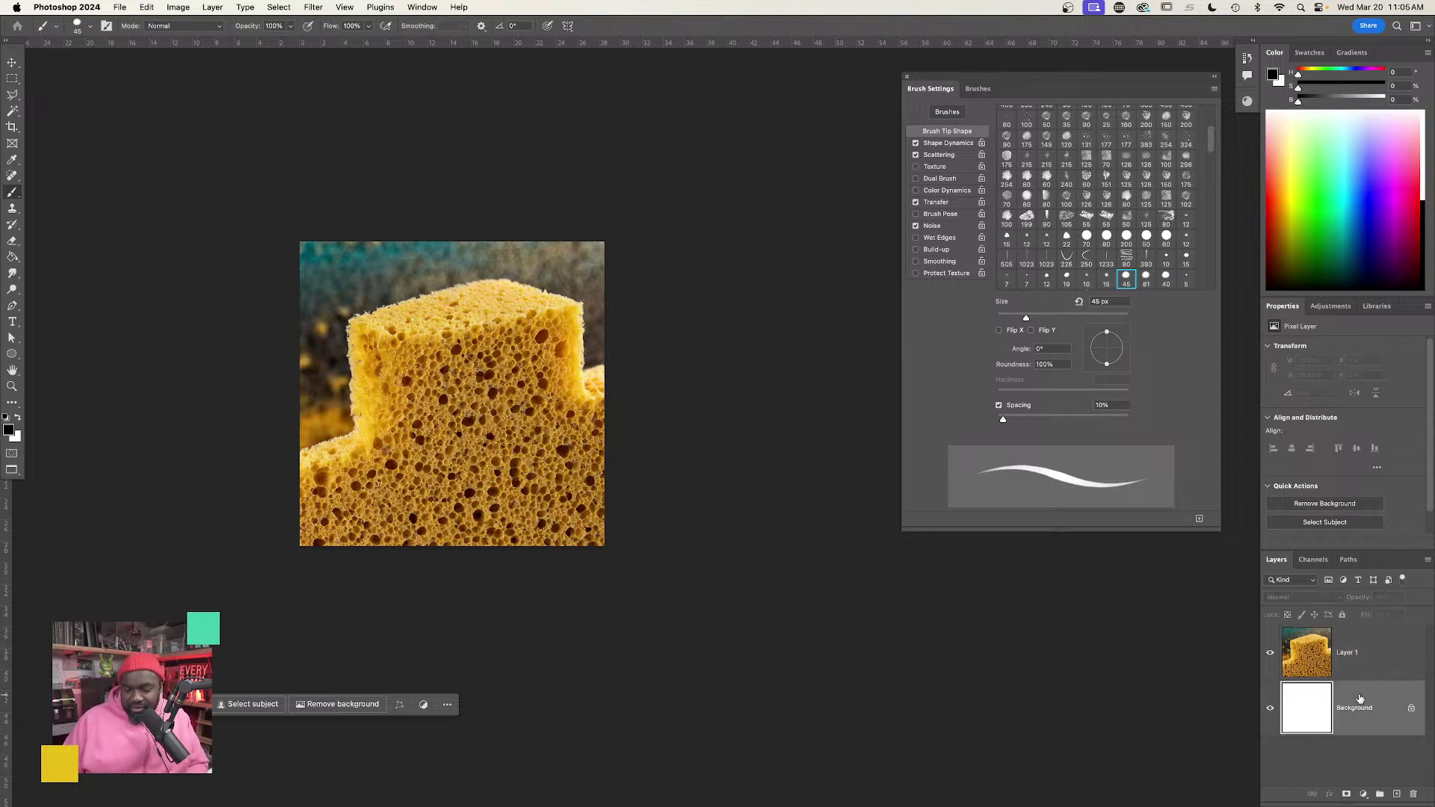
Place a vertical and a horizontal guide through the center of the sponge image, using the layer's transform box as reference.
{"action": "left_click", "coordinate": [1327, 666]}
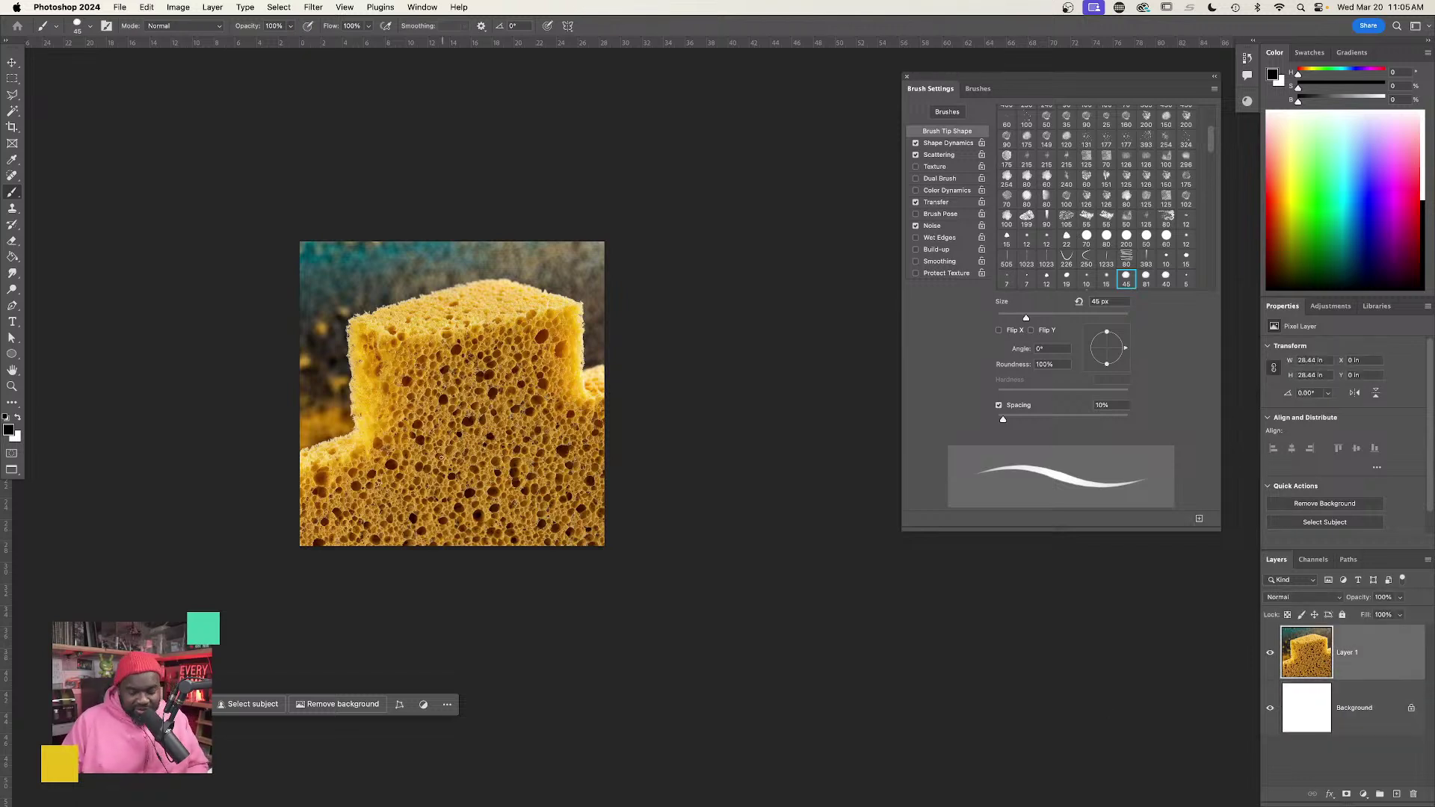
{"action": "key", "text": "super+t"}
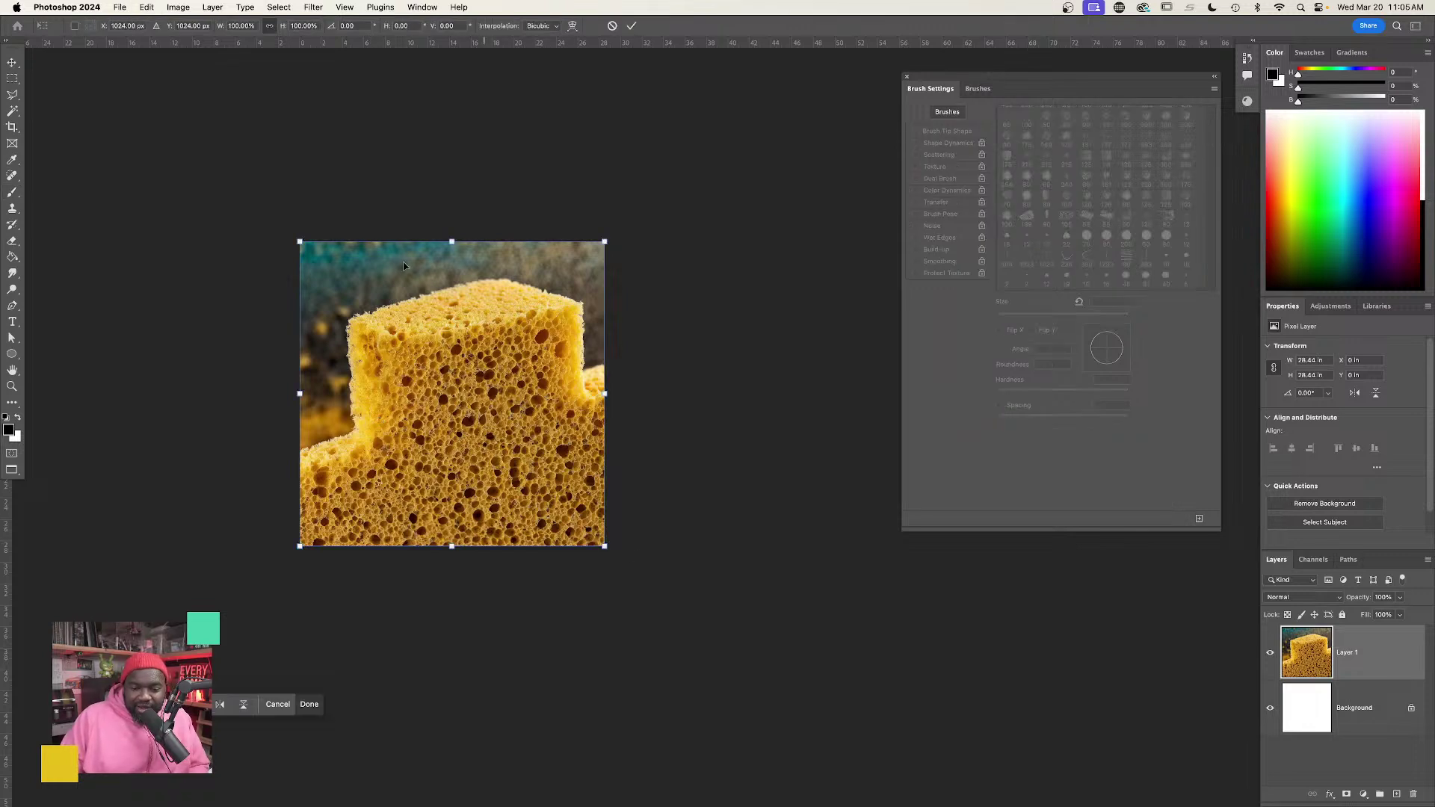
{"action": "key", "text": "Return"}
{"action": "key", "text": "b"}
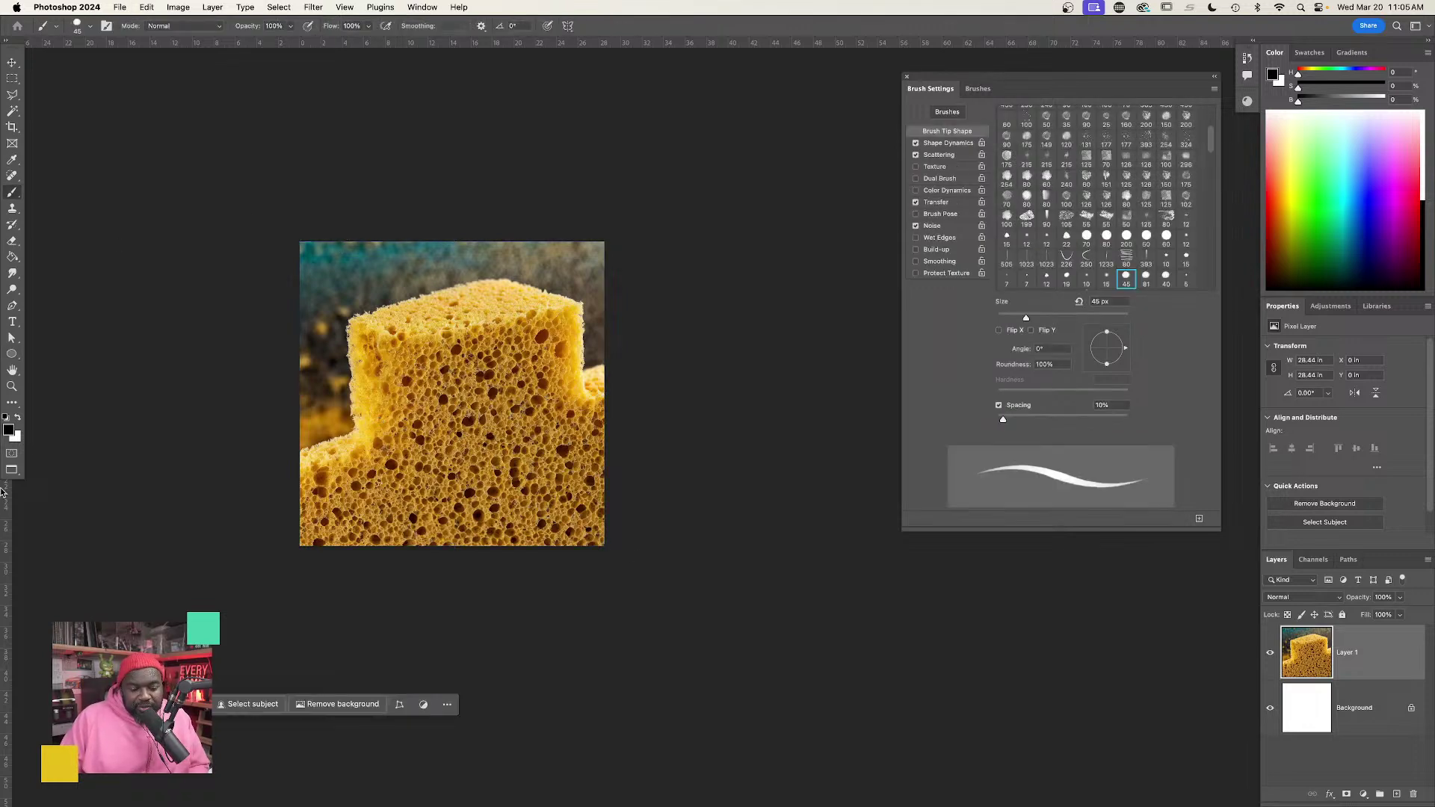
{"action": "left_click_drag", "start_coordinate": [4, 494], "coordinate": [451, 300]}
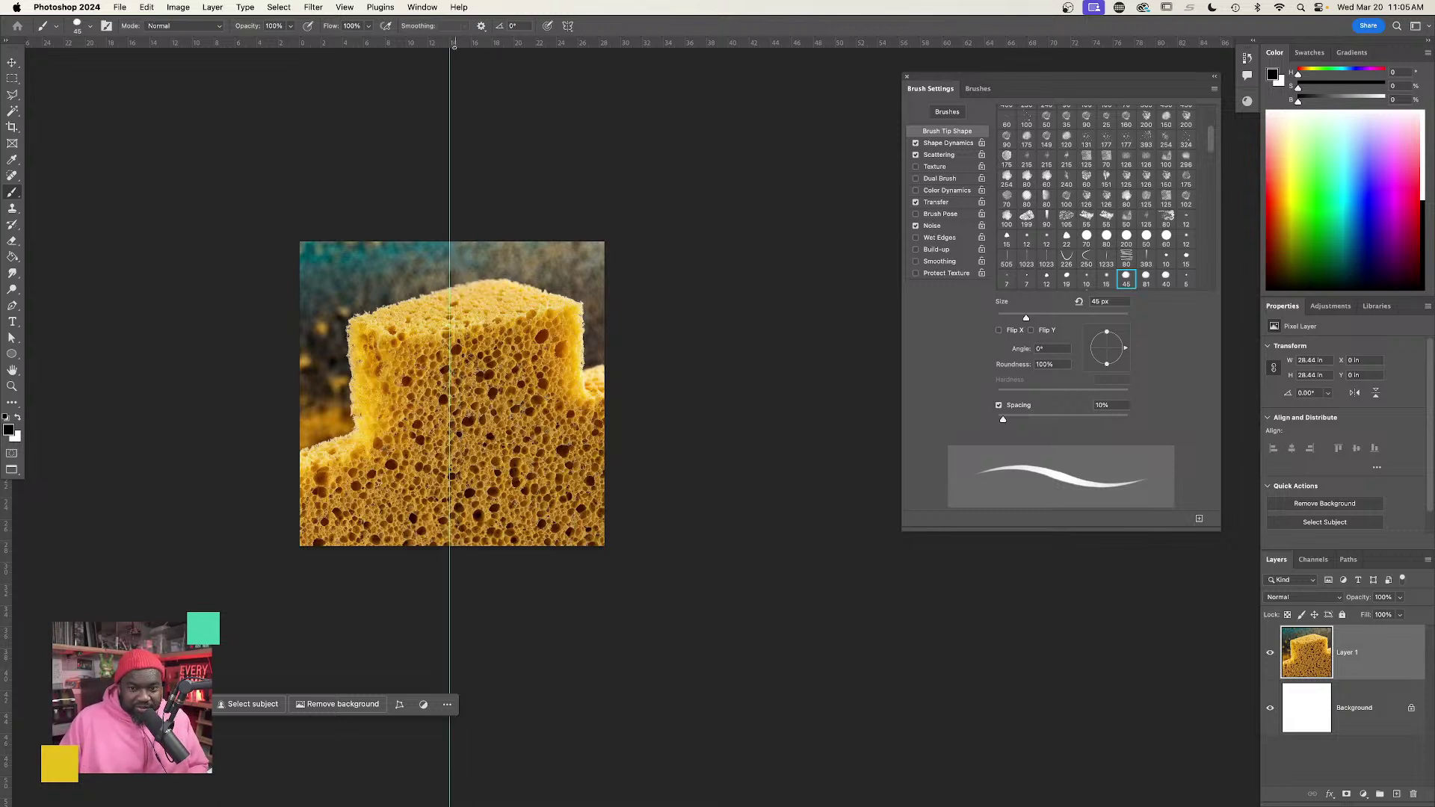
{"action": "mouse_move", "coordinate": [456, 46]}
{"action": "left_mouse_down"}
{"action": "mouse_move", "coordinate": [448, 401]}
{"action": "mouse_move", "coordinate": [431, 397]}
{"action": "left_mouse_up"}
Duplicate the sponge layer and offset the copy about 14.4 in to the left, up to the vertical guide.
{"action": "key", "text": "v"}
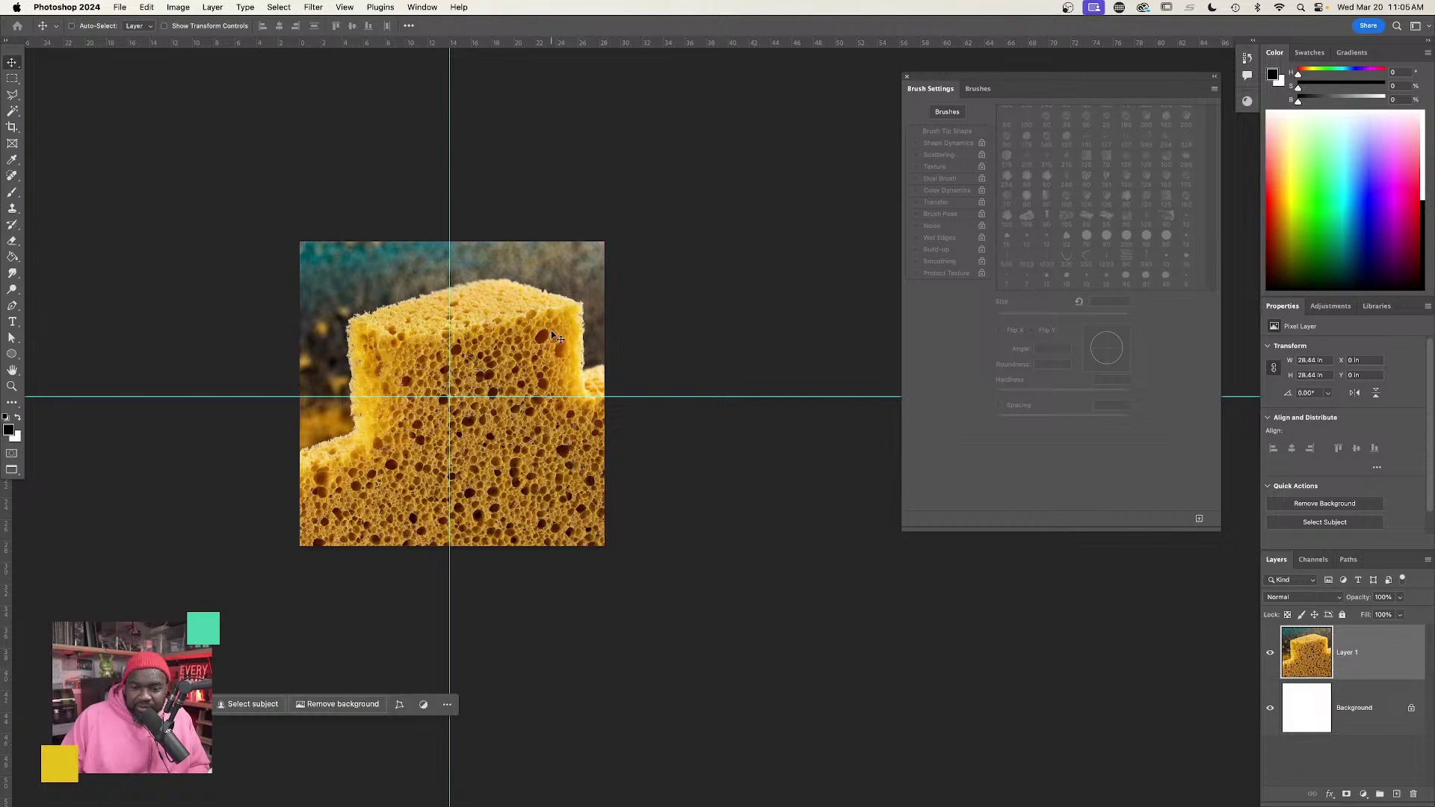
{"action": "left_click_drag", "start_coordinate": [566, 318], "coordinate": [420, 359]}
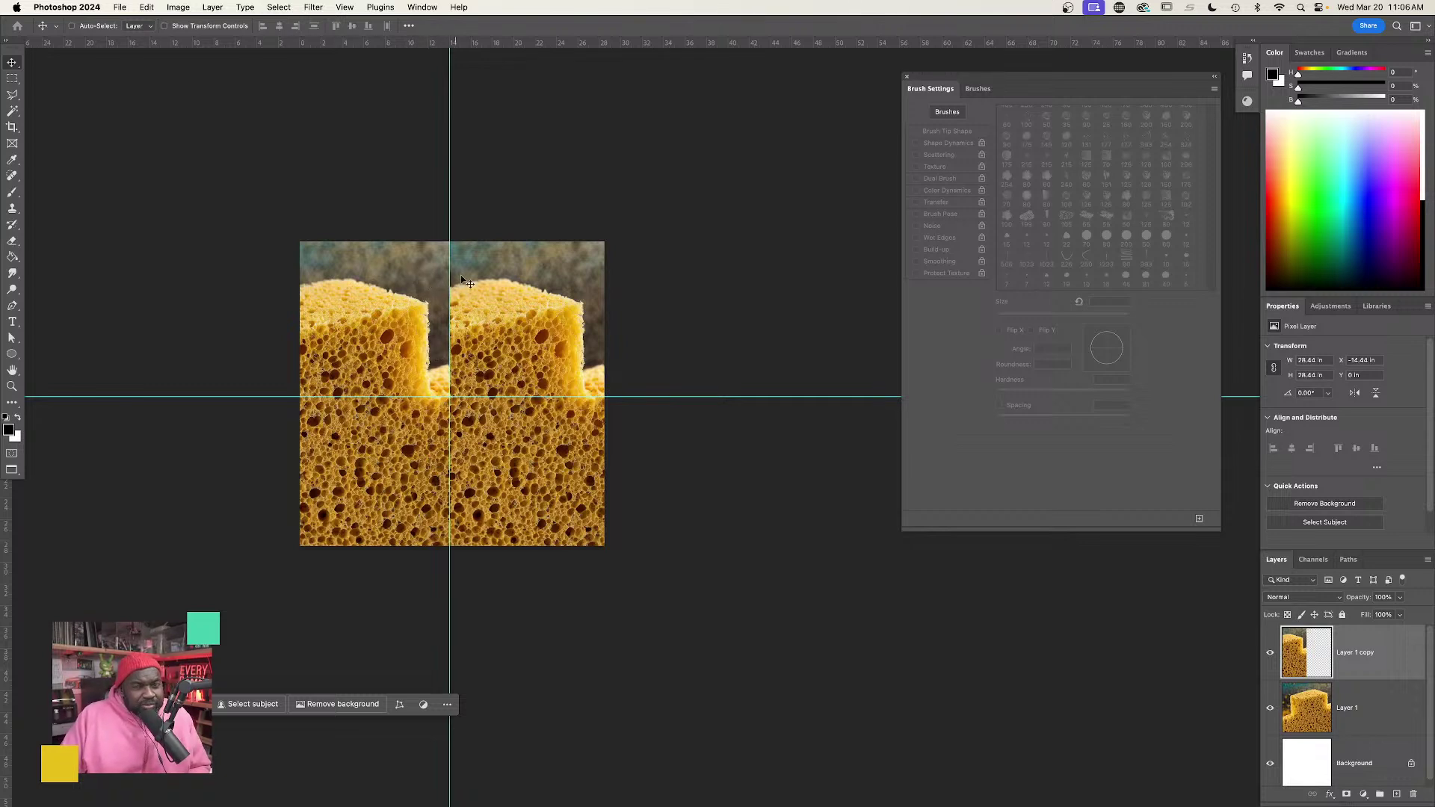
{"action": "left_click", "coordinate": [148, 7]}
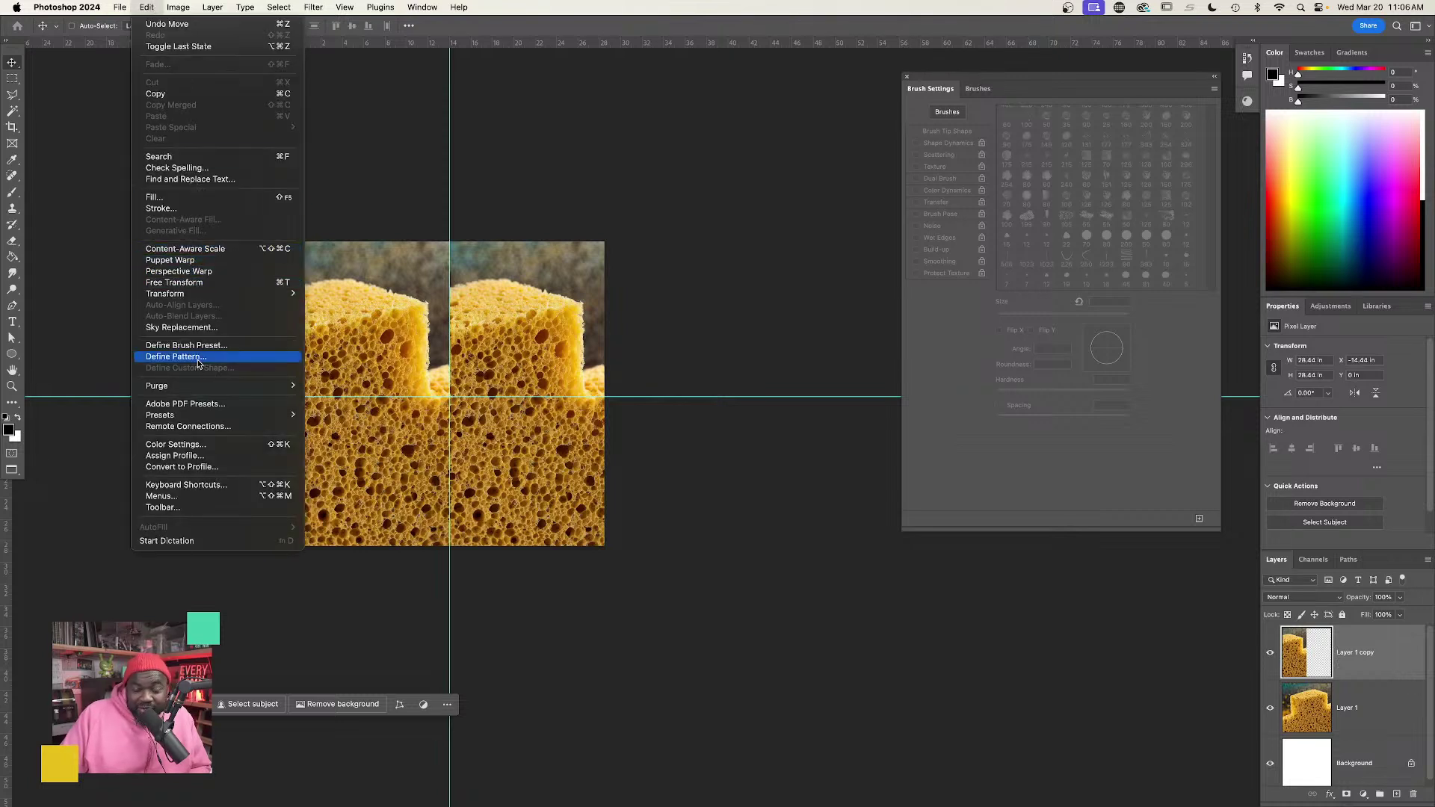
{"action": "left_click", "coordinate": [565, 200]}
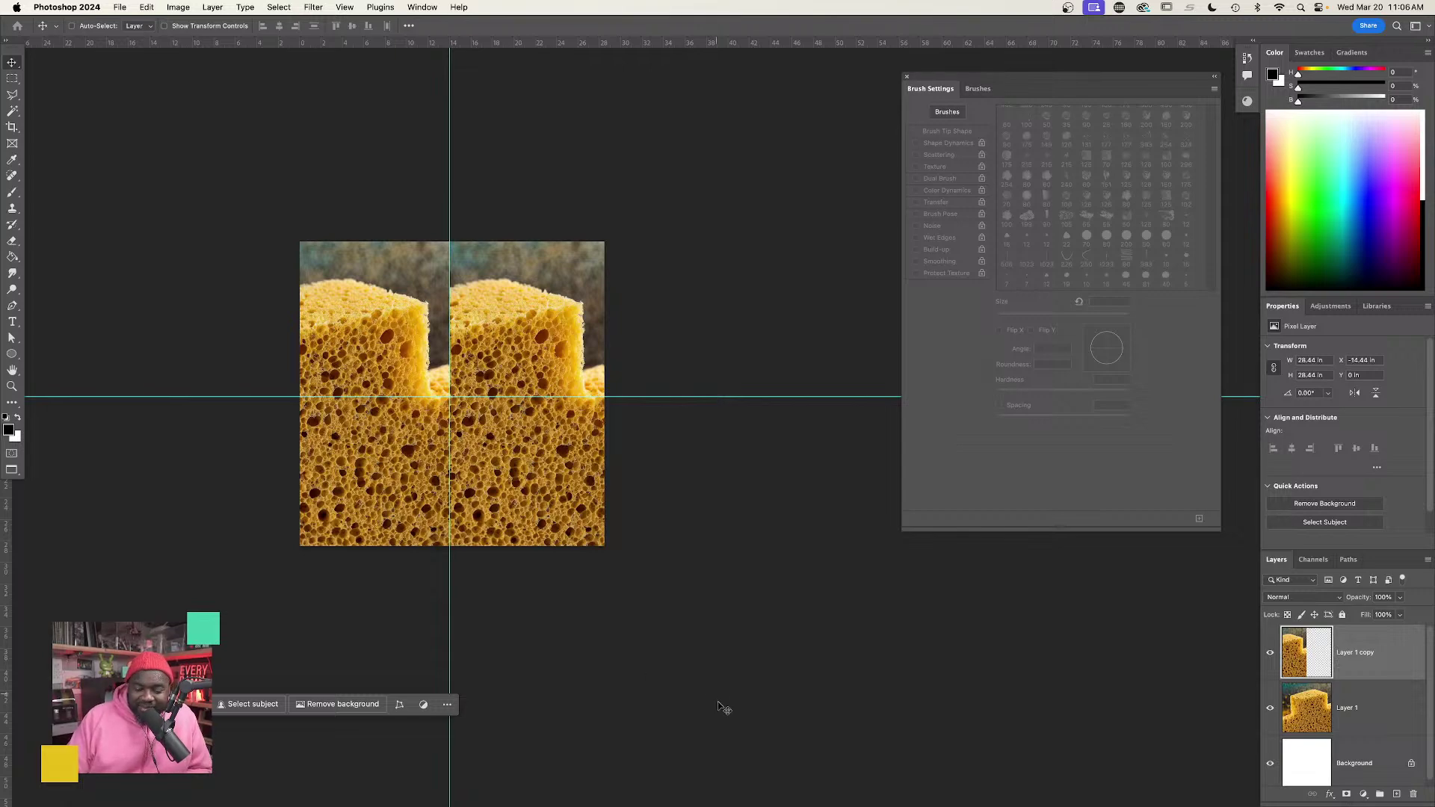
Switch to Firefly in Chrome and replace the example prompt with "seamless sponge texture".
{"action": "left_click", "coordinate": [720, 794]}
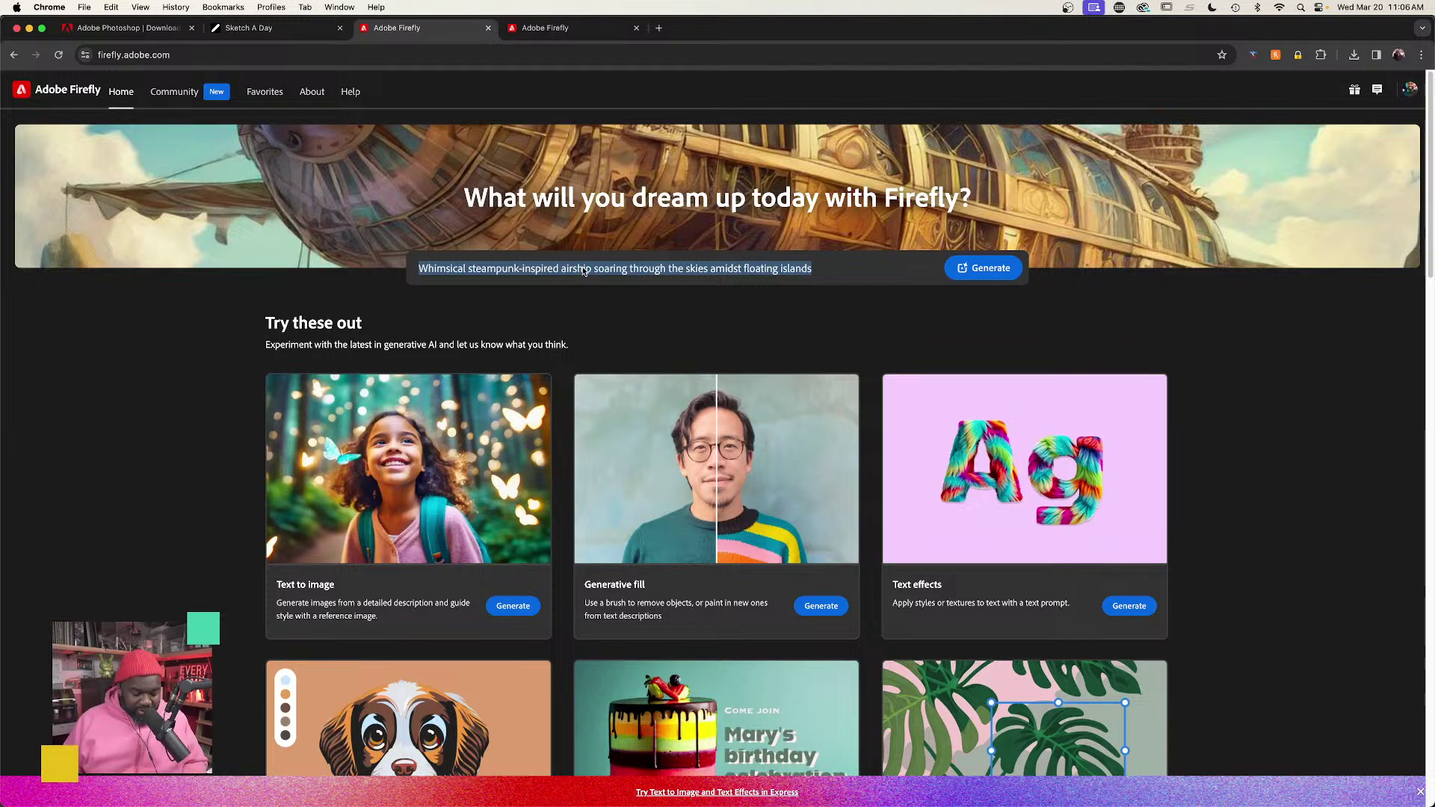
{"action": "type", "text": "sponge t"}
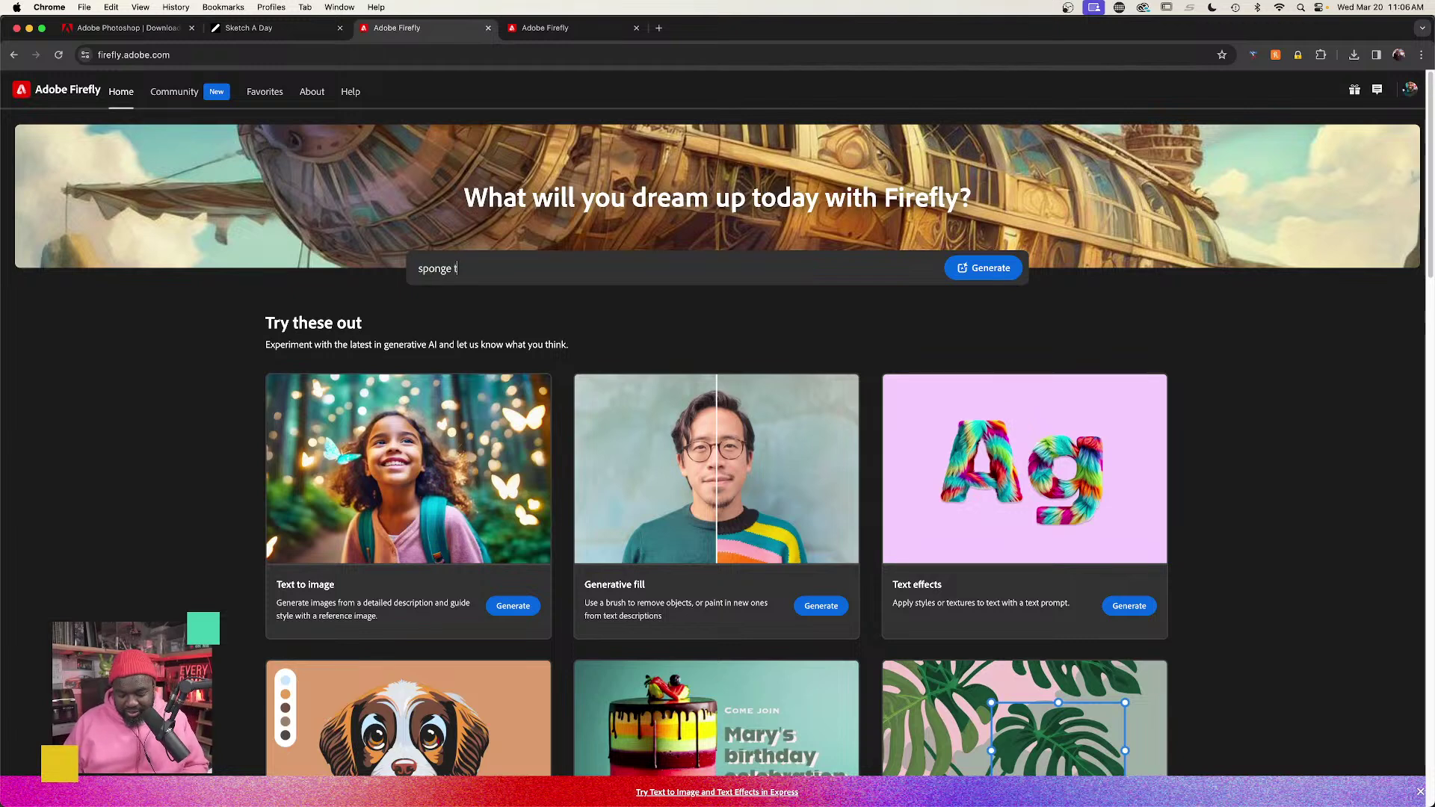
{"action": "type", "text": "exture"}
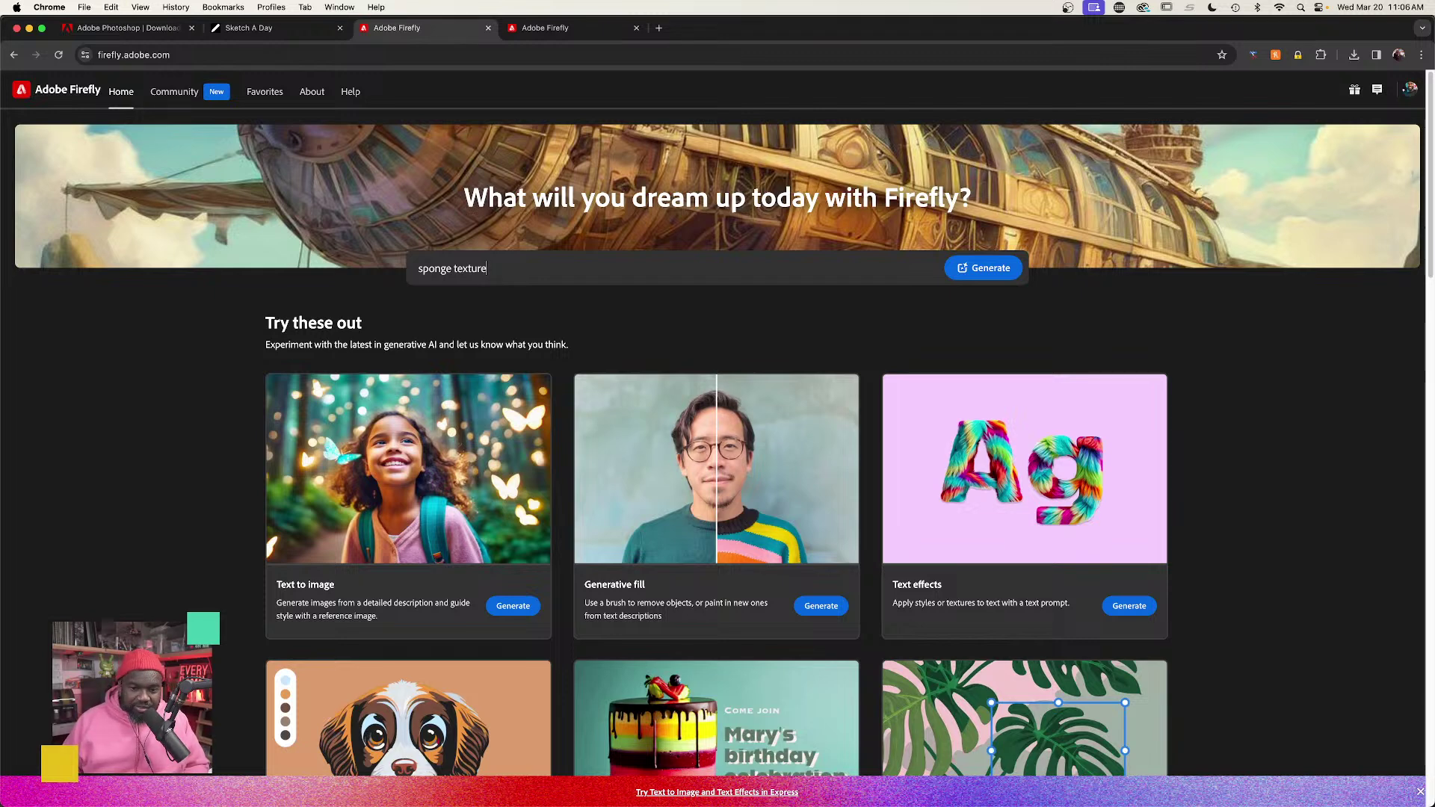
{"action": "left_click", "coordinate": [418, 269]}
{"action": "type", "text": "seamles"}
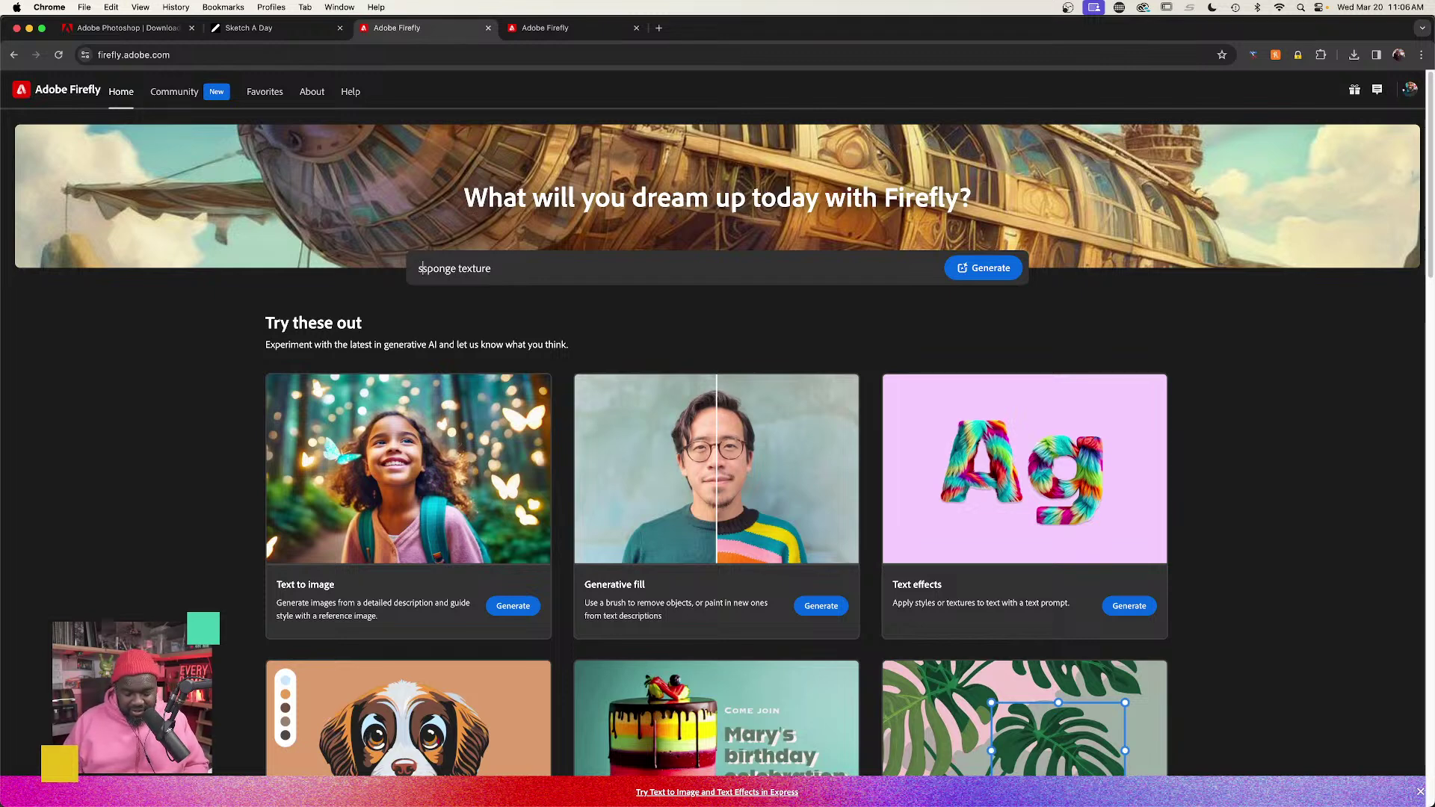
{"action": "type", "text": "s "}
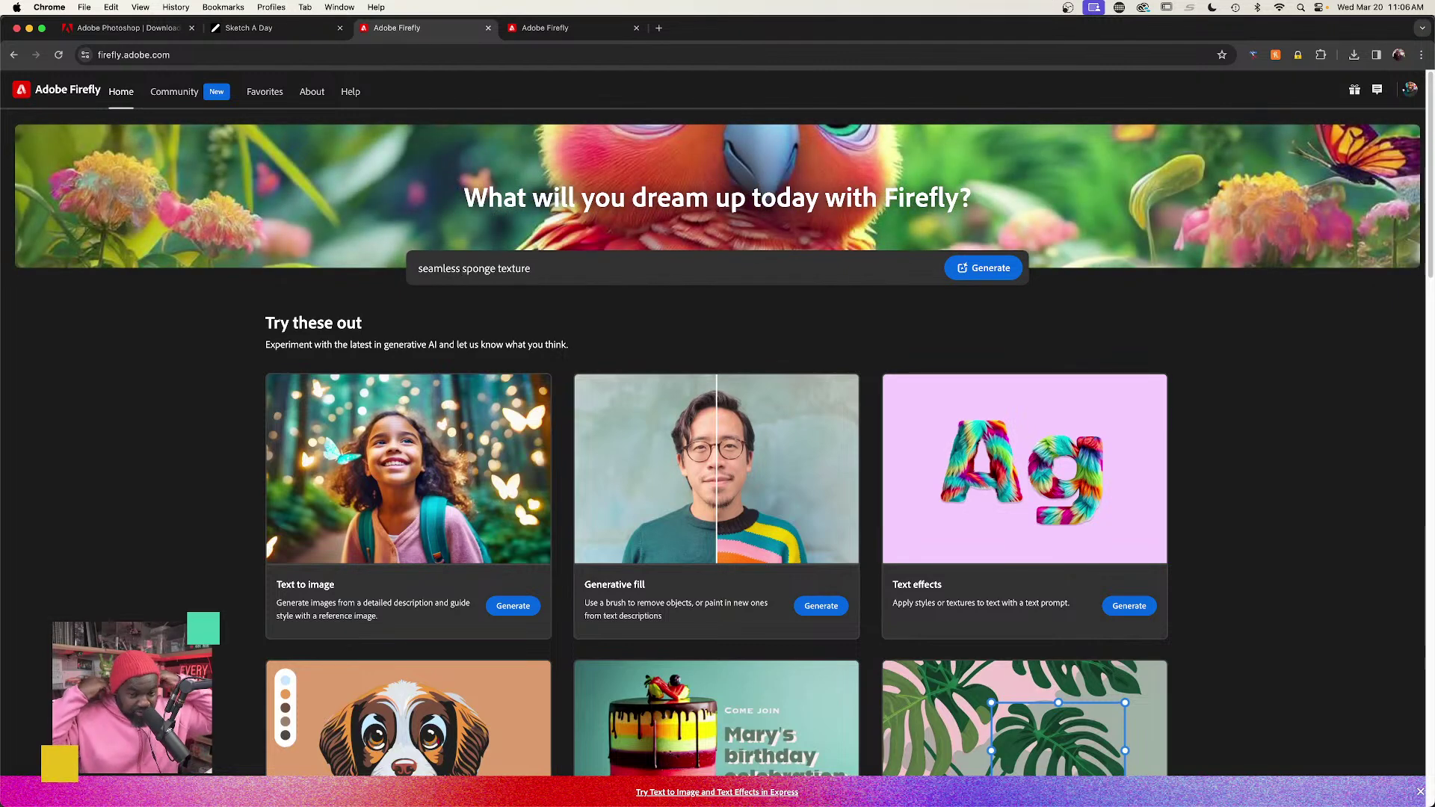
Change the prompt to "seamless repeating sponge like texture with multiple colors and sizes of holes" and generate the images.
{"action": "type", "text": "repeating sponge "}
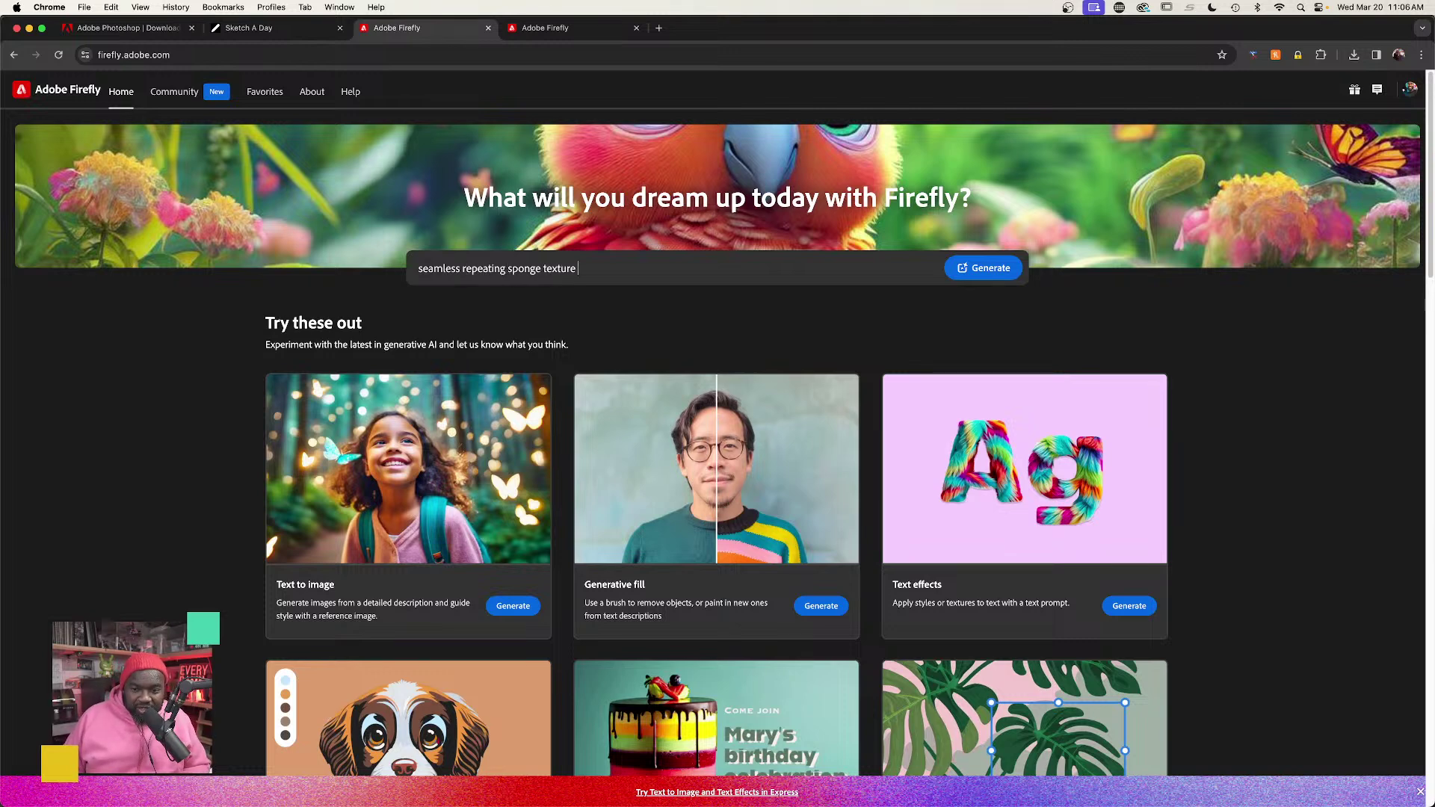
{"action": "type", "text": "like te"}
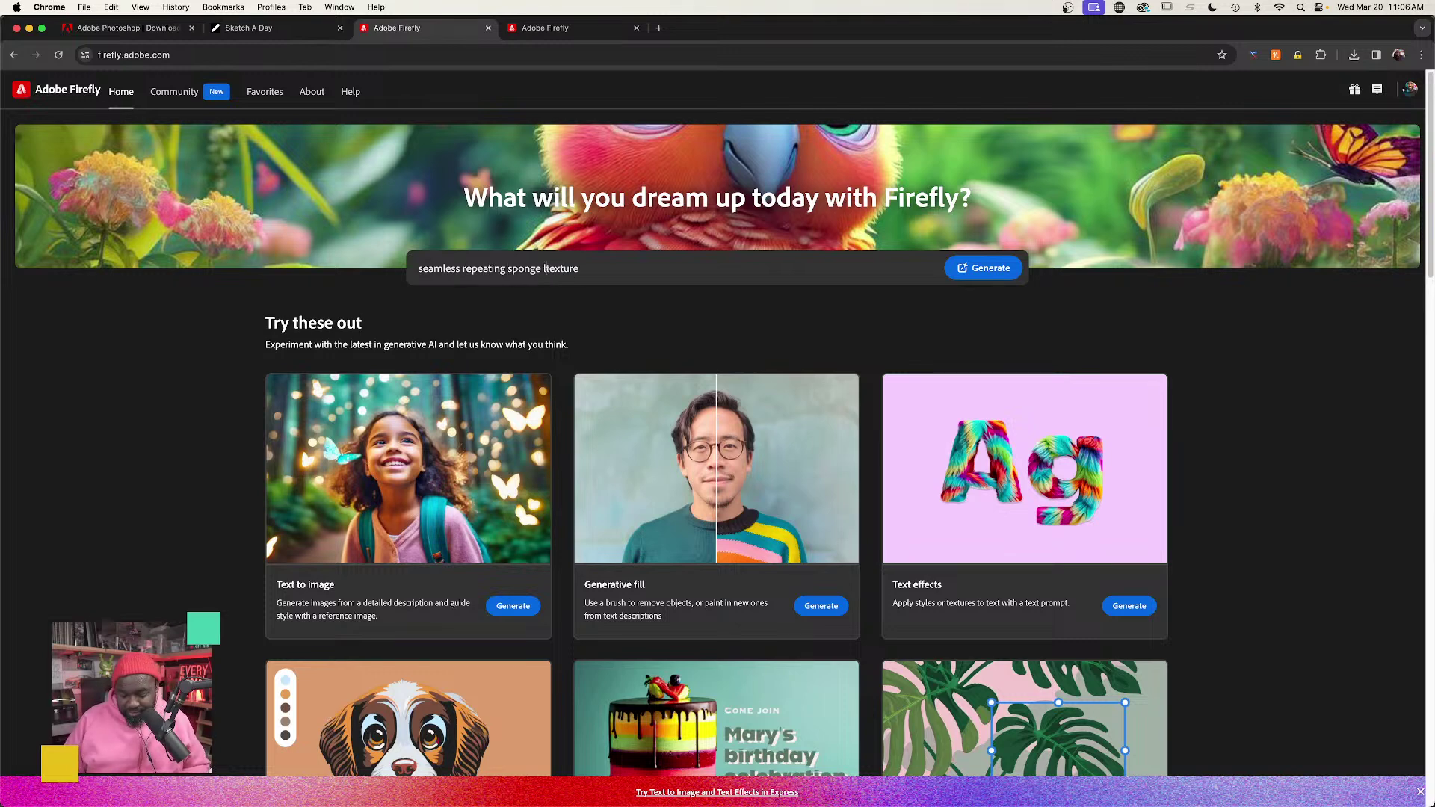
{"action": "type", "text": "xture"}
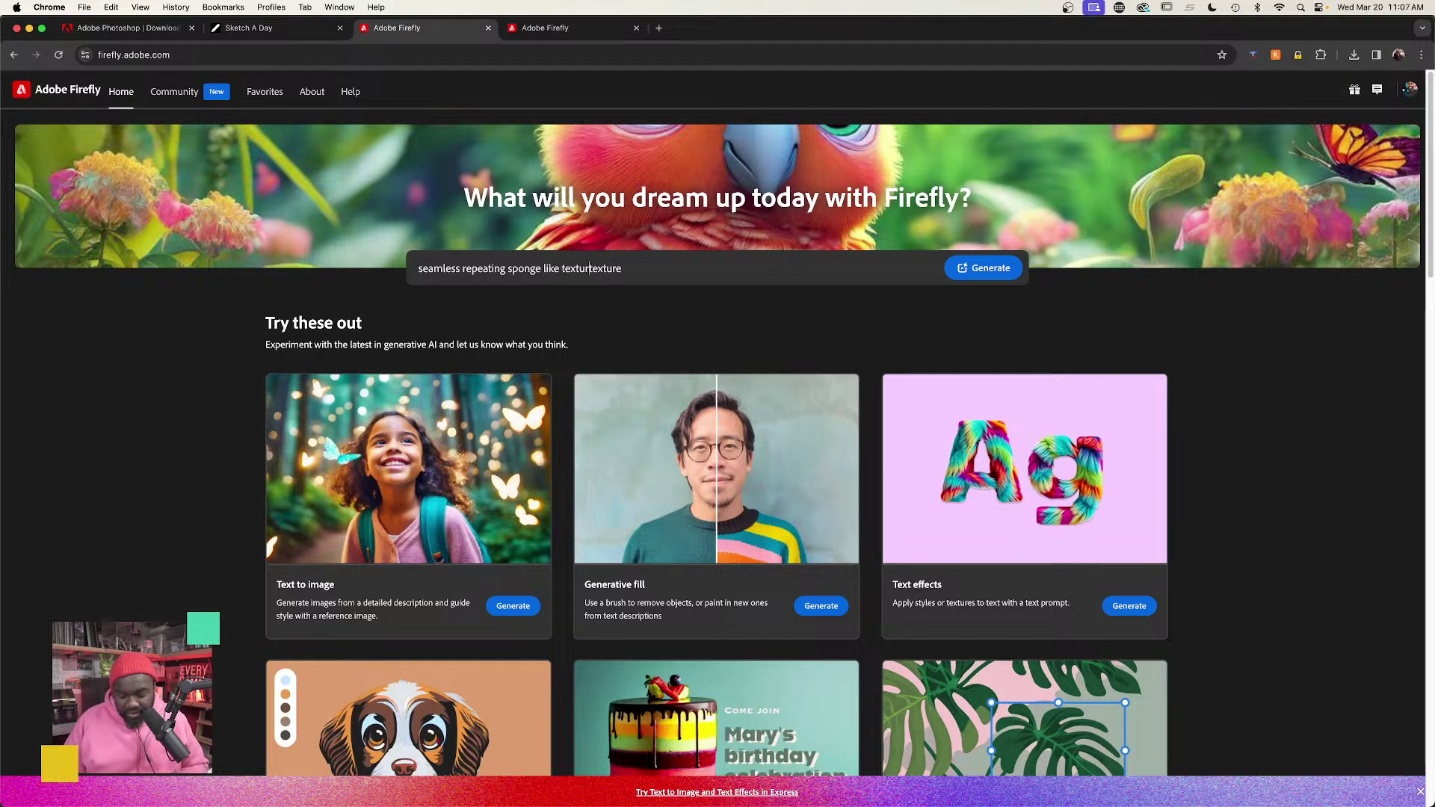
{"action": "key", "text": "shift+alt+Right"}
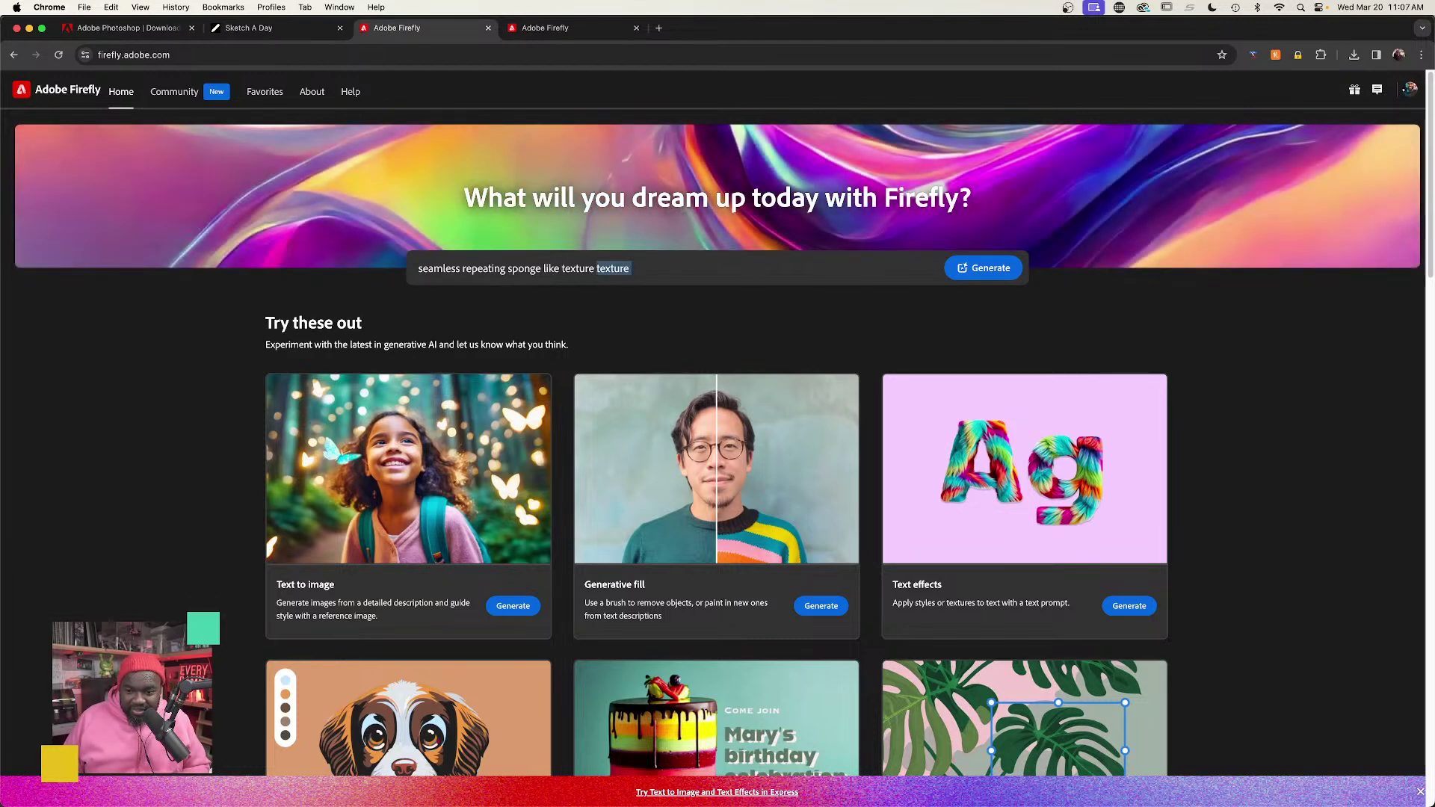
{"action": "type", "text": "with mul"}
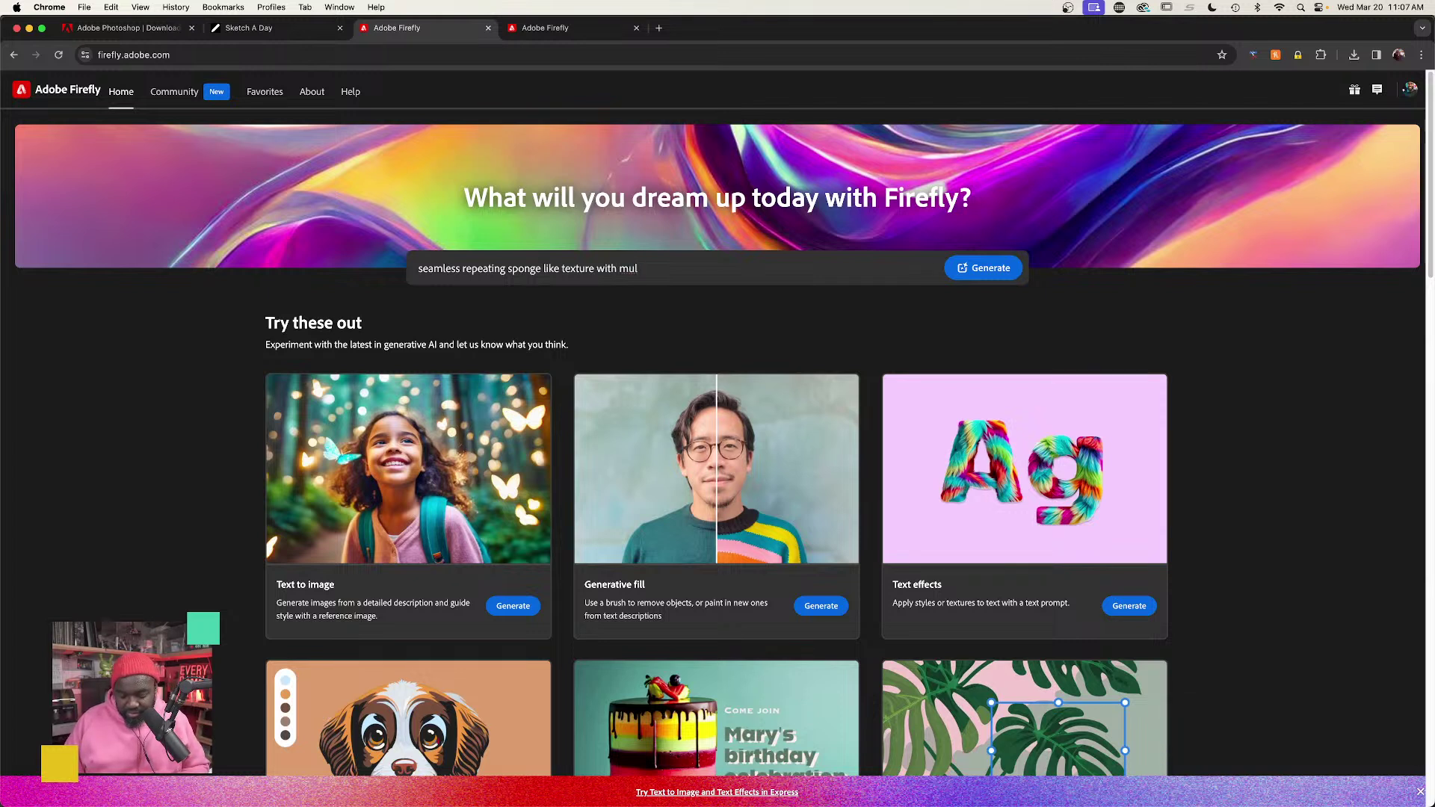
{"action": "type", "text": "tiple colors "}
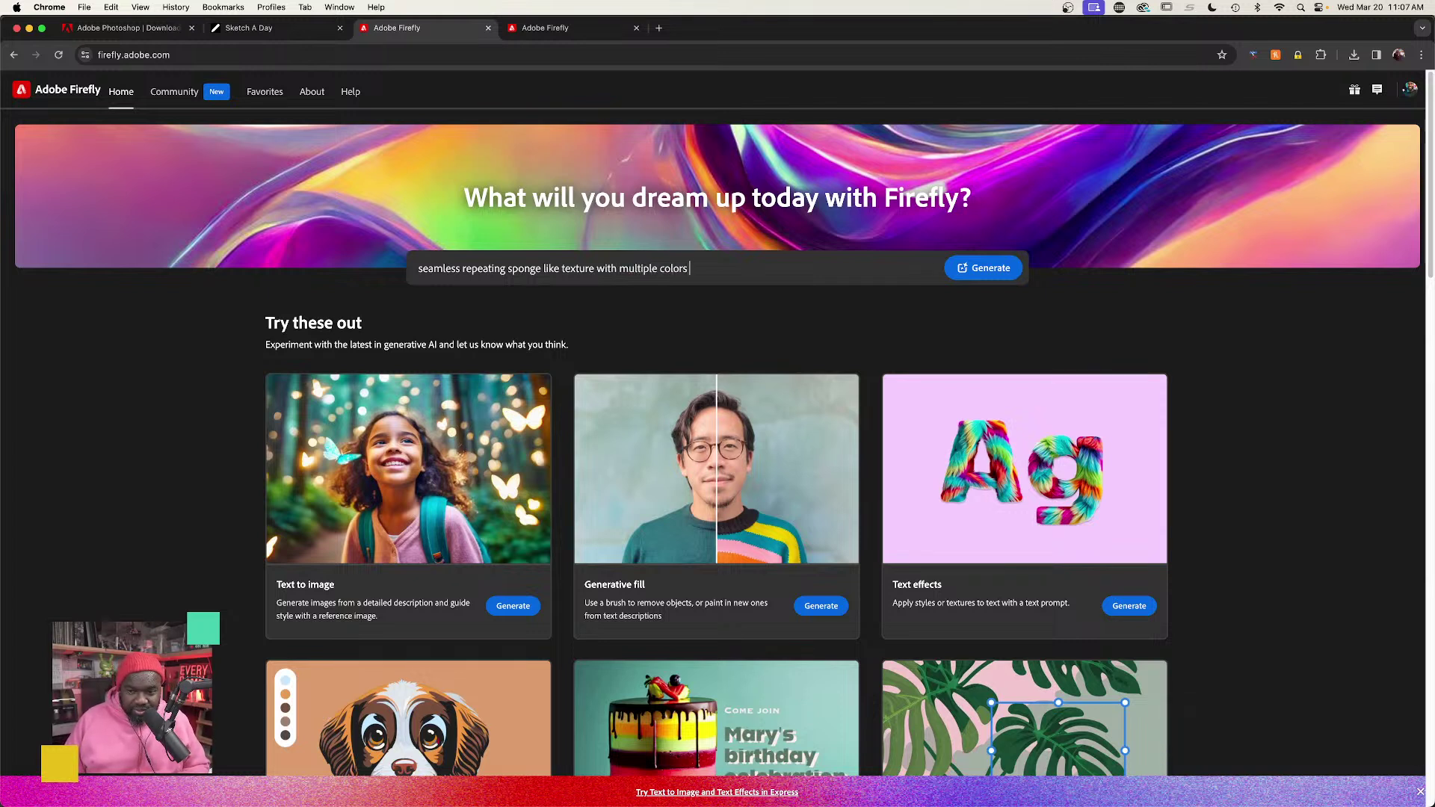
{"action": "type", "text": "and size"}
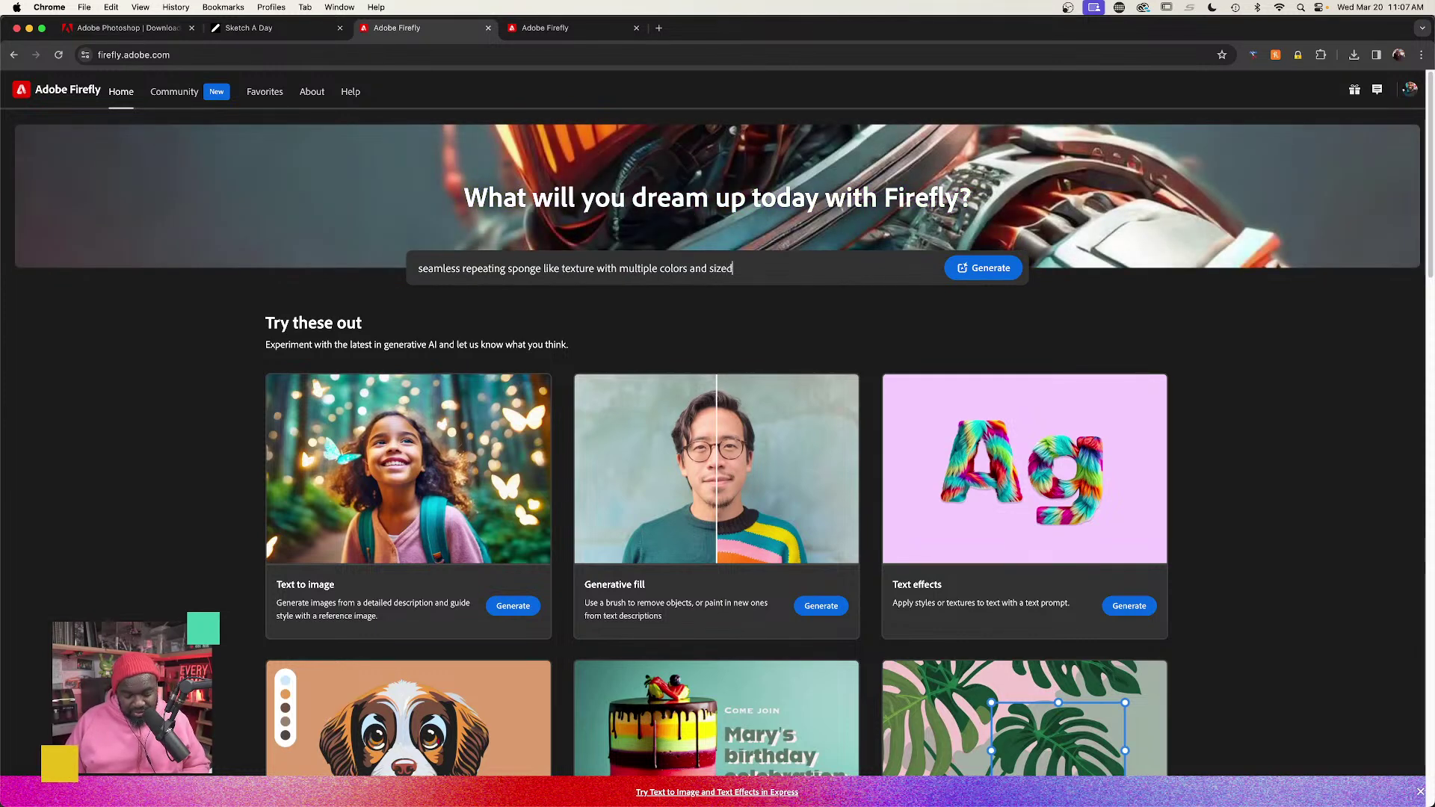
{"action": "type", "text": "s "}
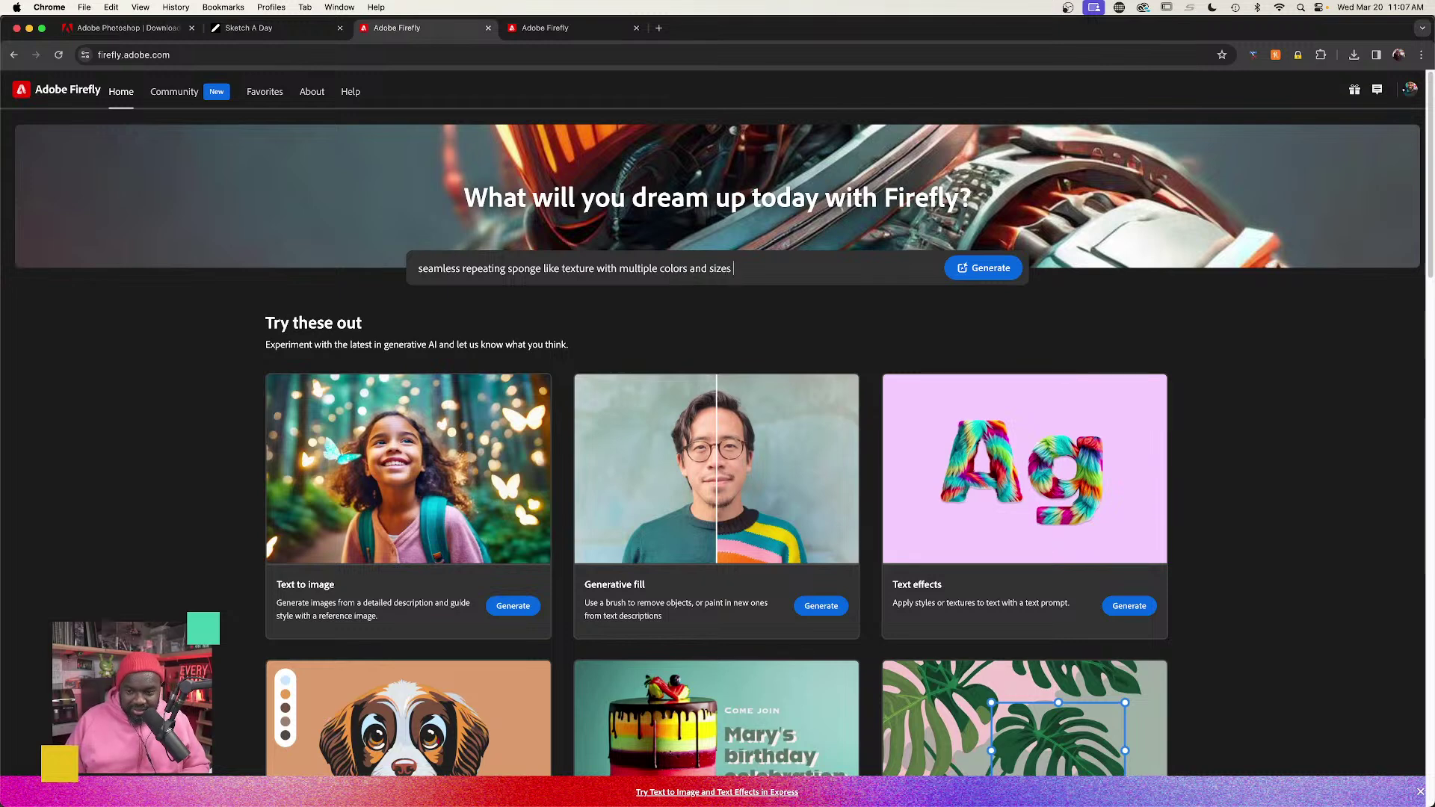
{"action": "type", "text": "of holes"}
{"action": "key", "text": "Return"}
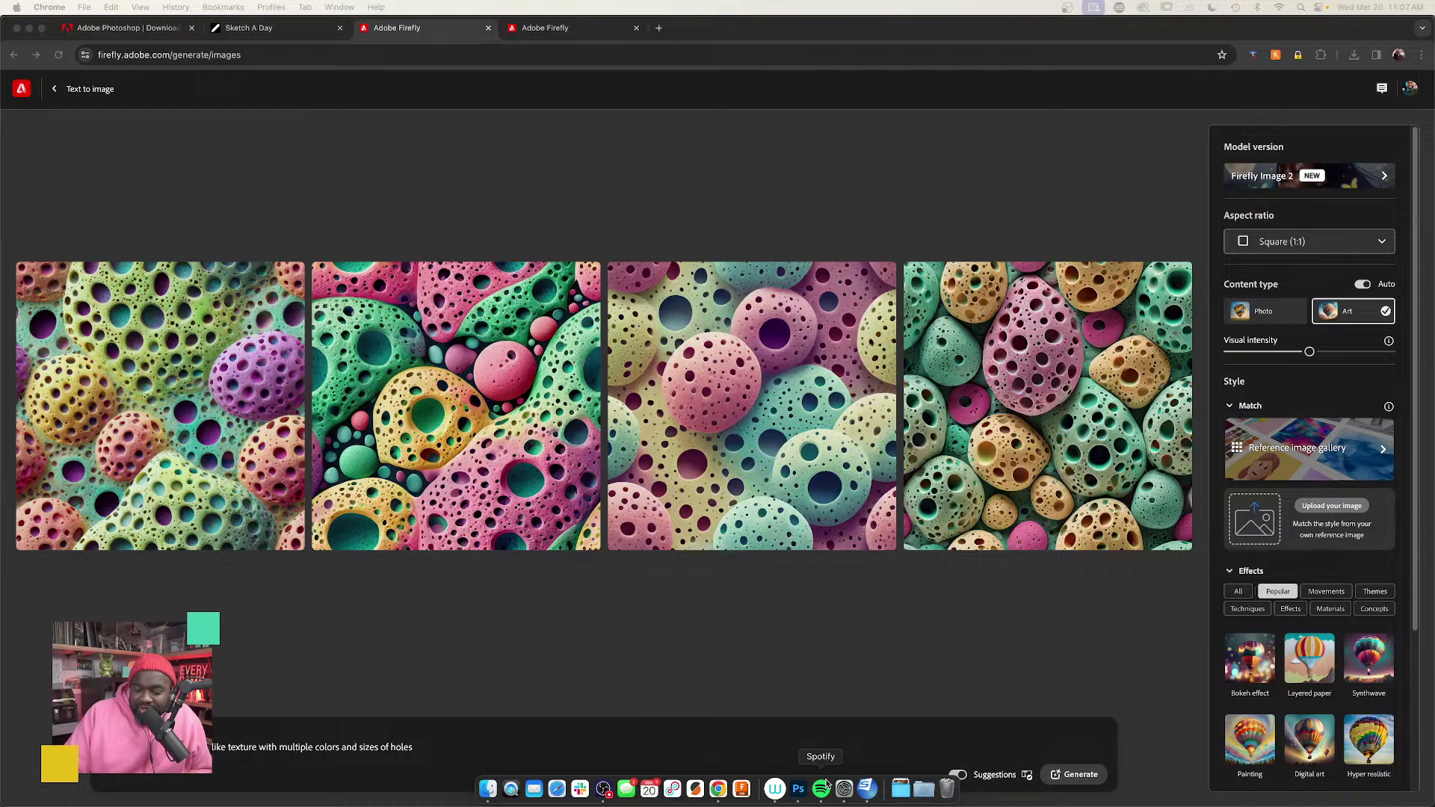
Switch to Photoshop and look through the open documents for the sneaker sketch in Untitled-3.
{"action": "left_click", "coordinate": [798, 793]}
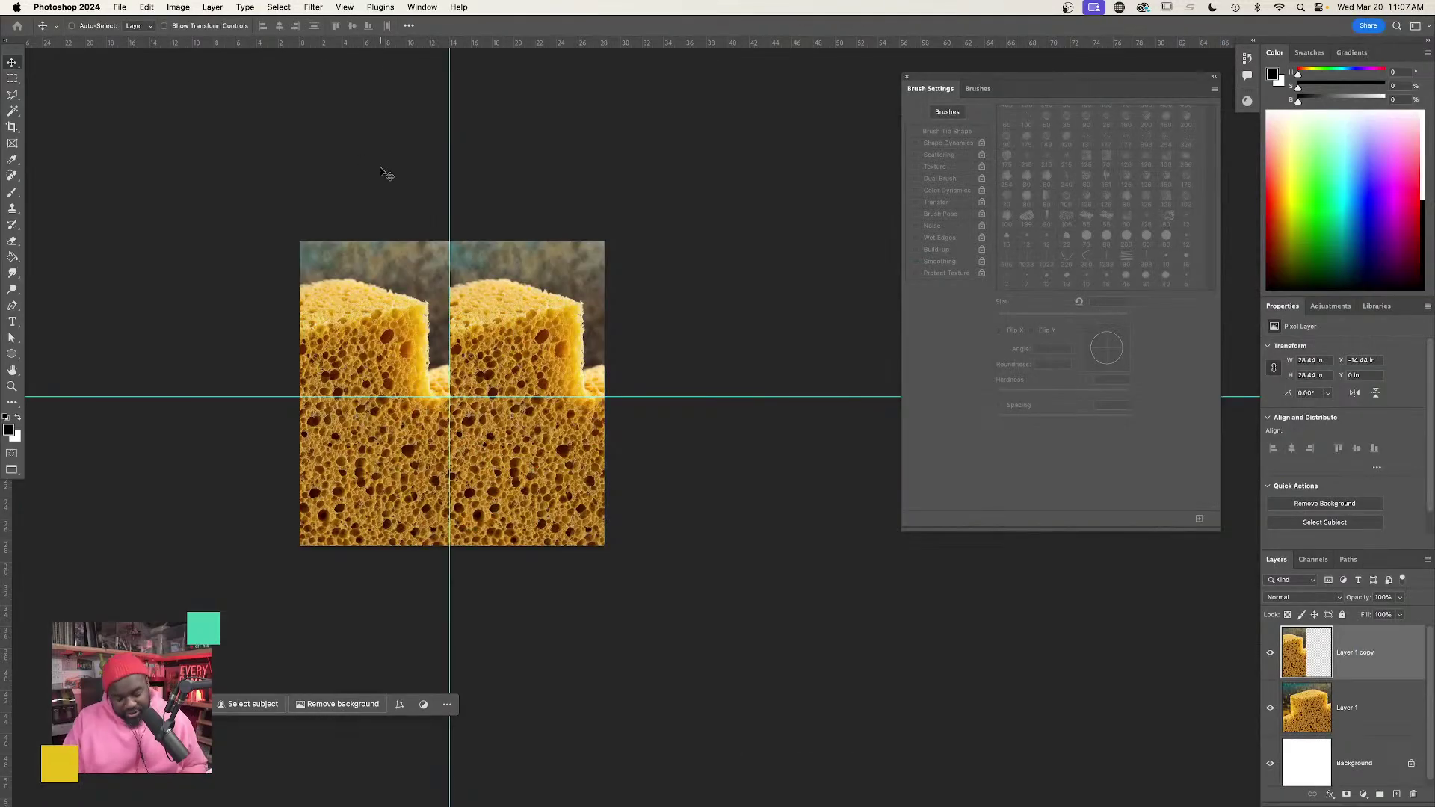
{"action": "left_click", "coordinate": [421, 7]}
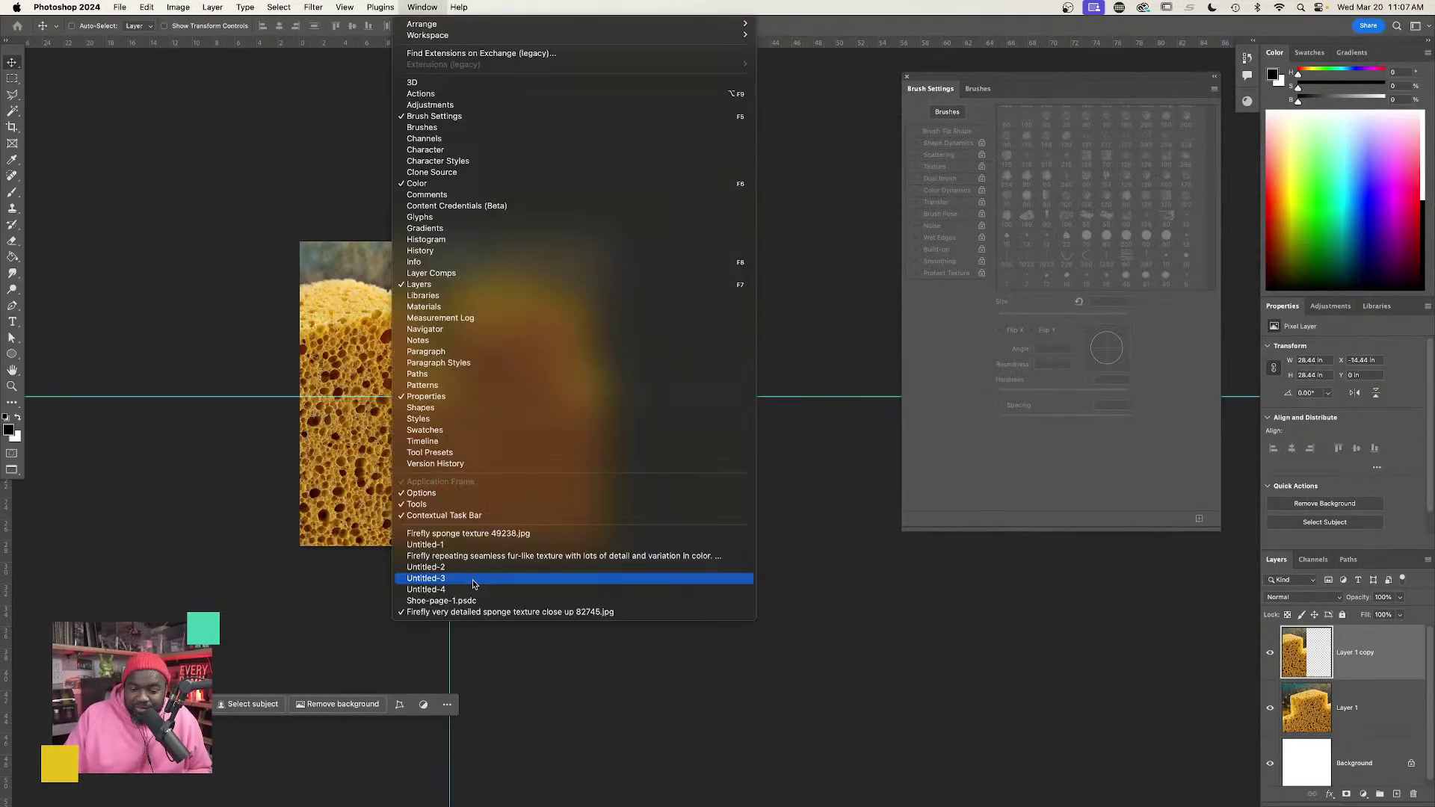
{"action": "left_click", "coordinate": [429, 590]}
{"action": "left_click", "coordinate": [422, 7]}
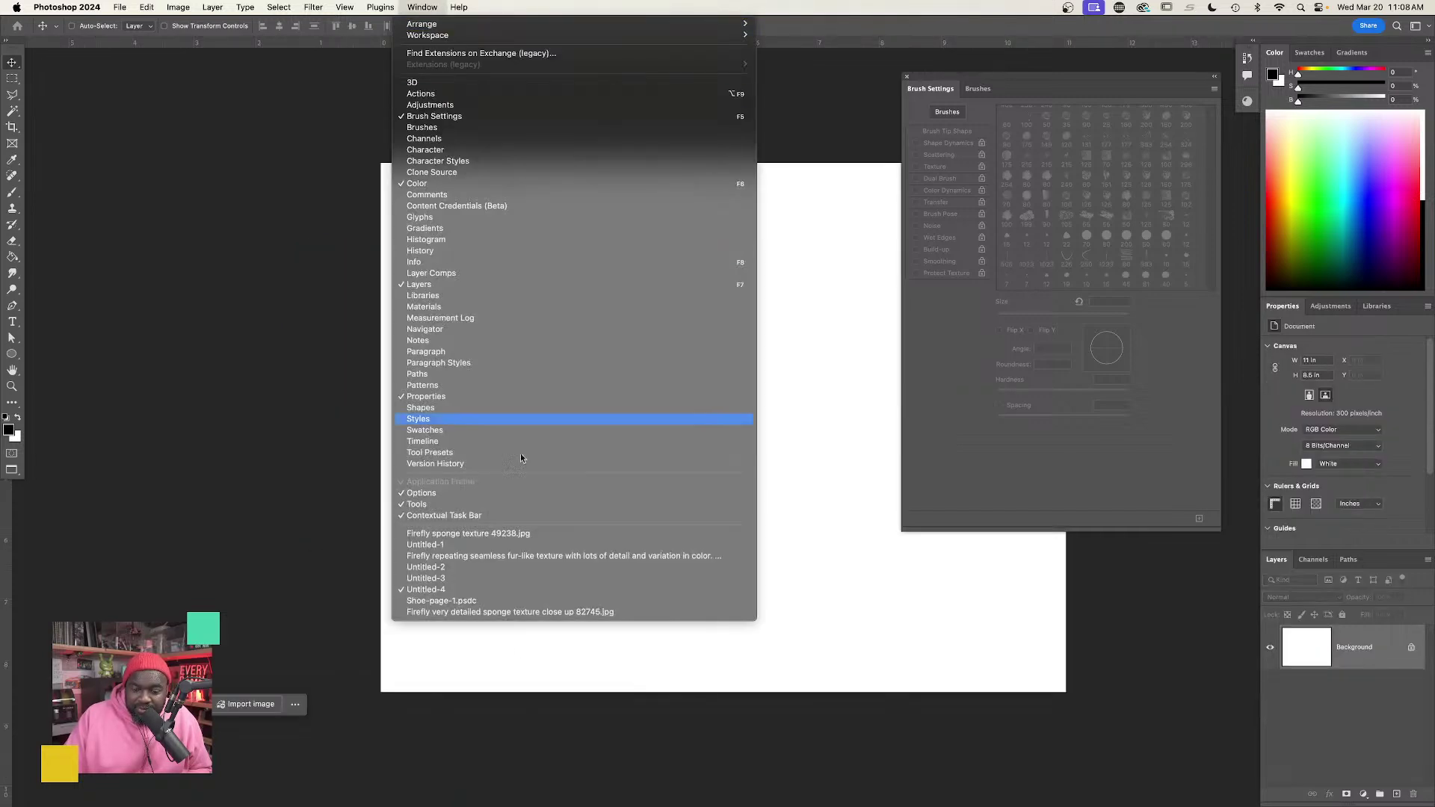
{"action": "left_click", "coordinate": [523, 577]}
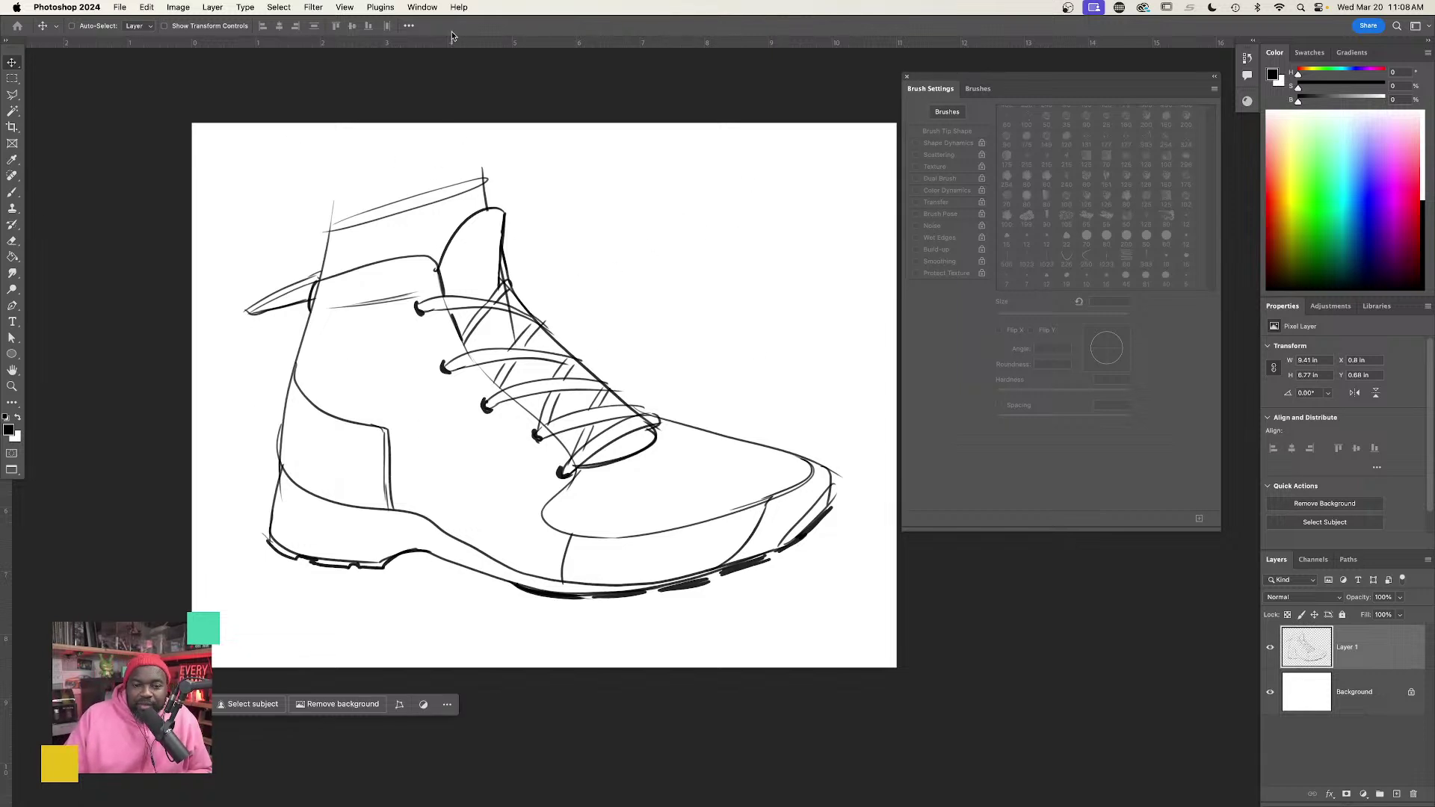
Switch back to Firefly in Chrome and download the second generated image, with the pink, green and yellow sponge shapes.
{"action": "left_click", "coordinate": [711, 785]}
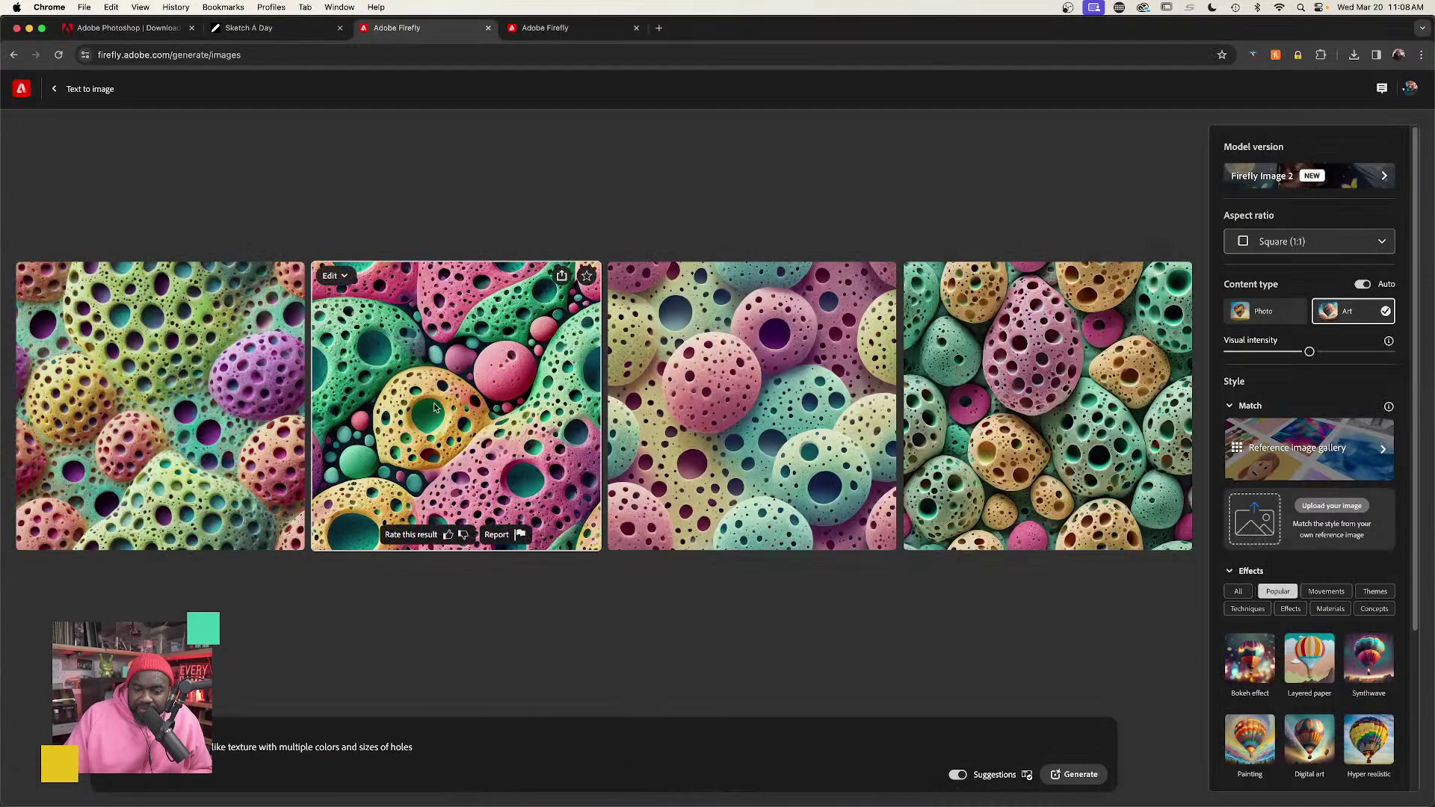
{"action": "left_click", "coordinate": [561, 277]}
{"action": "left_click", "coordinate": [586, 314]}
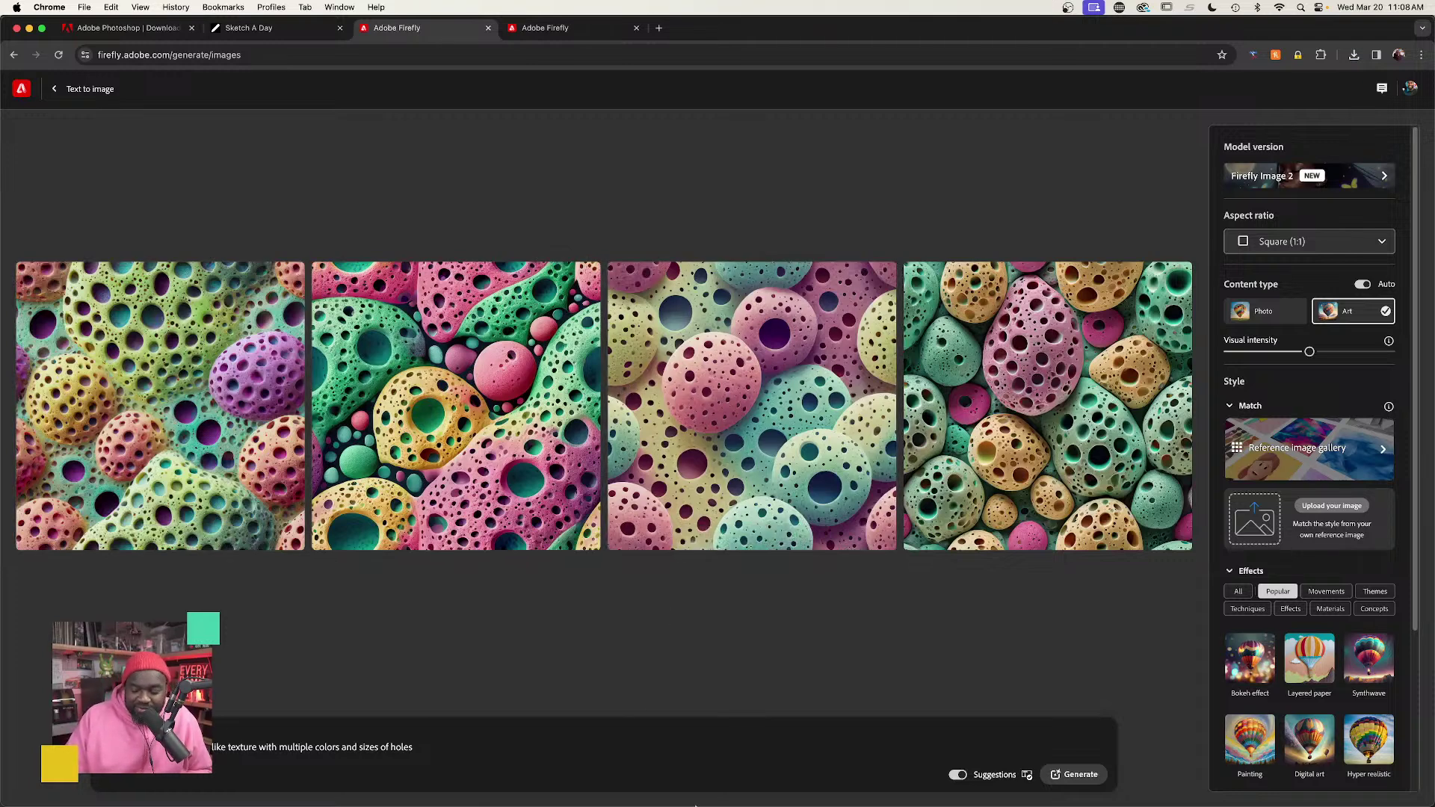
Switch to Photoshop and open the newly downloaded multicolored sponge texture from the Downloads folder as its own document.
{"action": "left_click", "coordinate": [798, 791]}
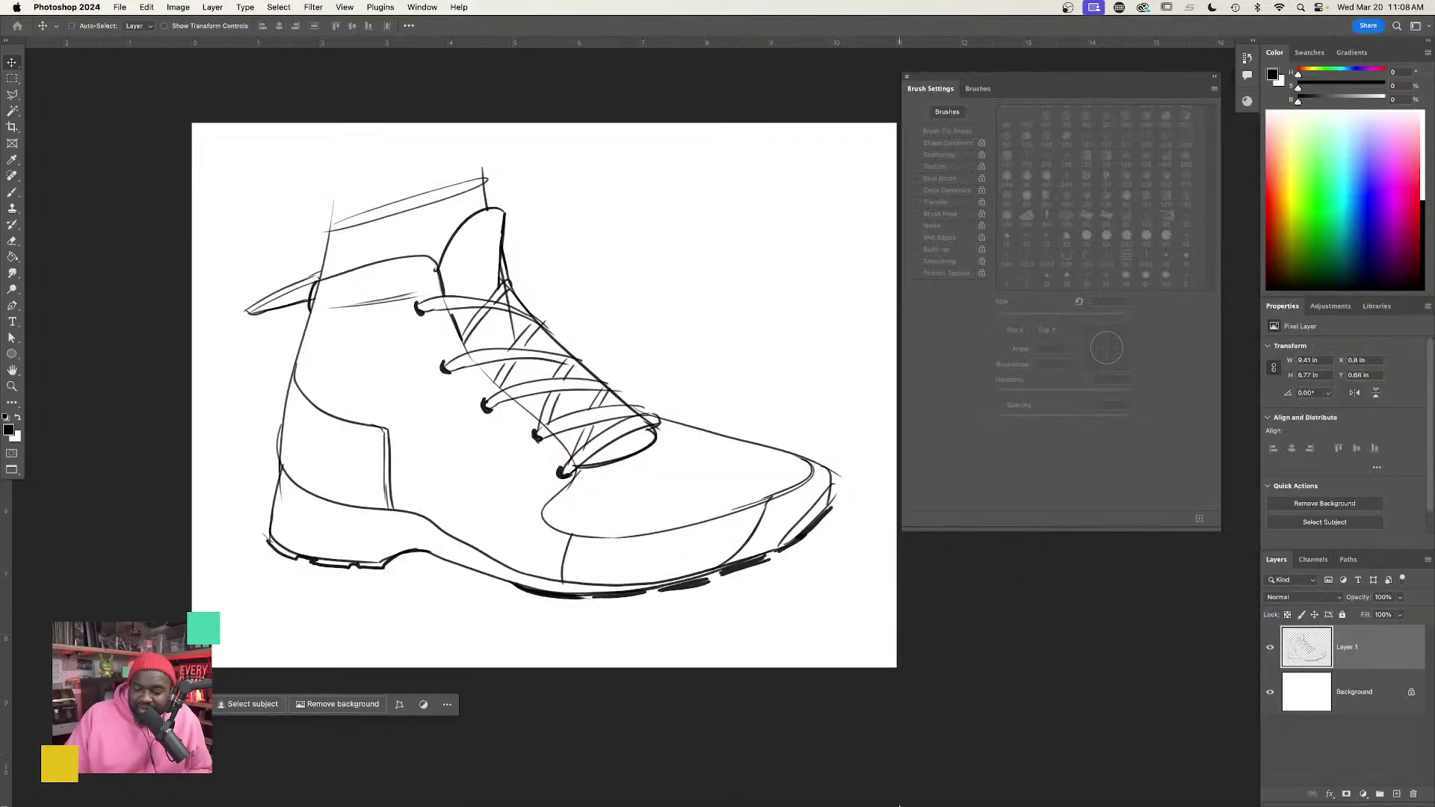
{"action": "left_click", "coordinate": [924, 789]}
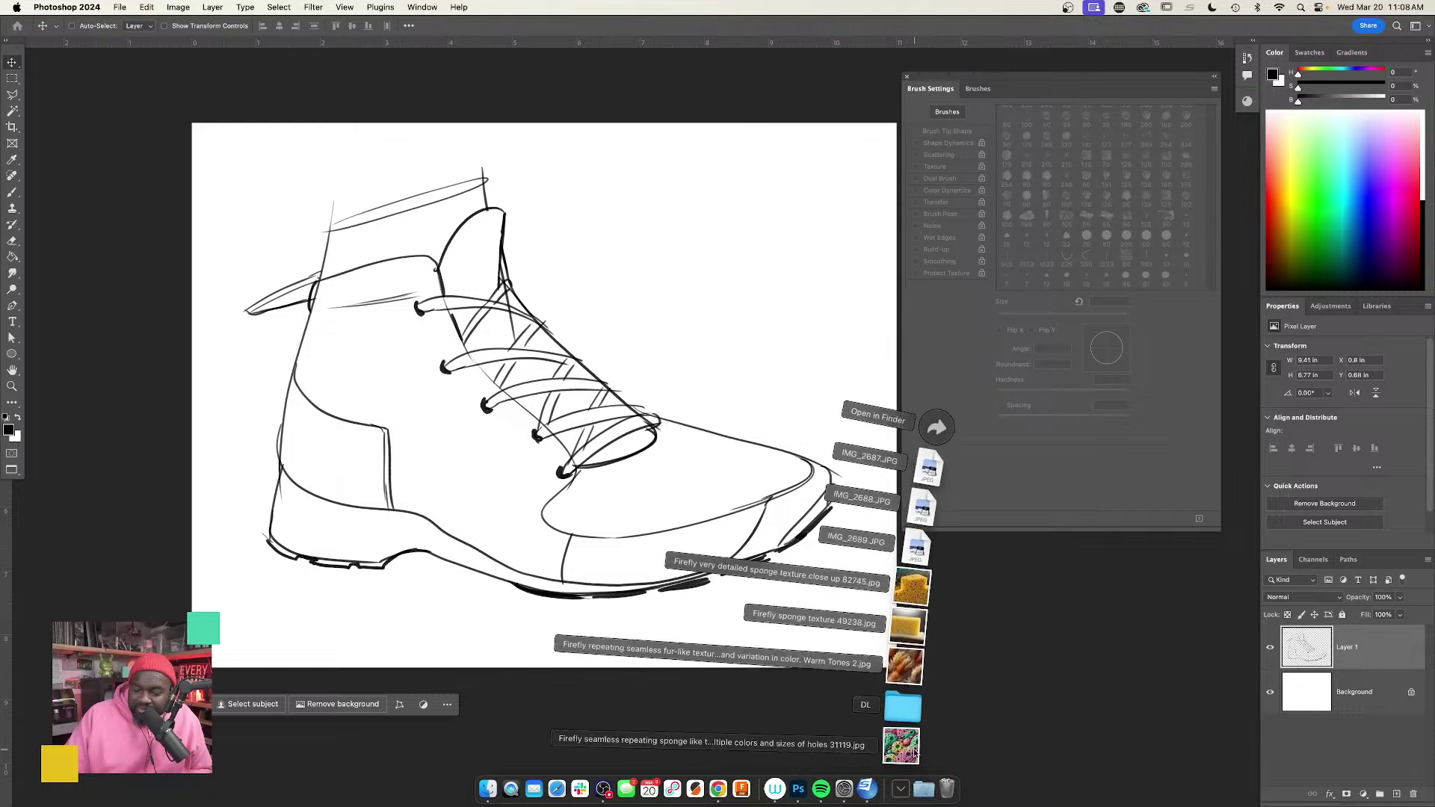
{"action": "left_click_drag", "start_coordinate": [913, 756], "coordinate": [817, 789]}
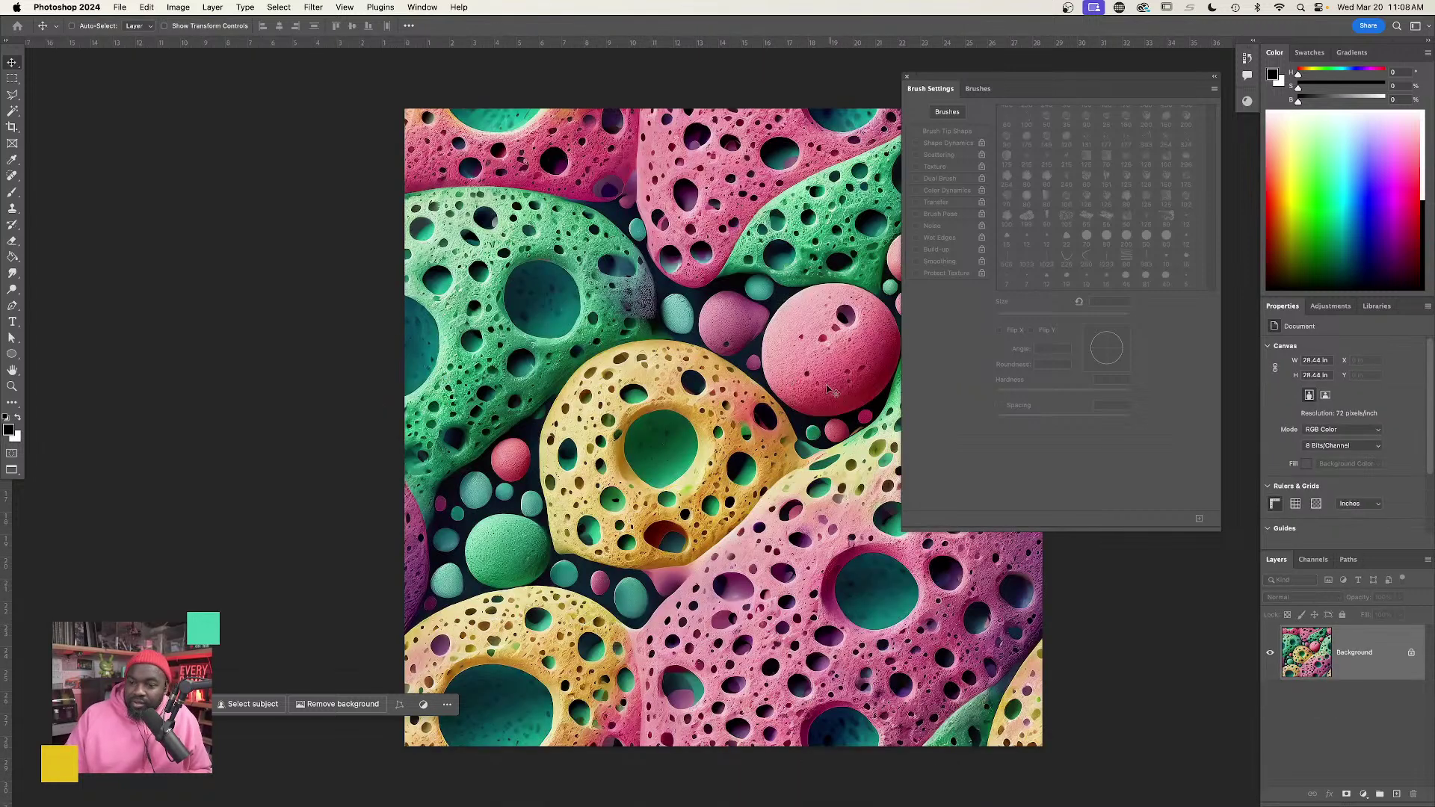
Resize the sponge texture image to 5 by 5 inches at a resolution of 200 pixels/inch.
{"action": "key", "text": "super+alt+i"}
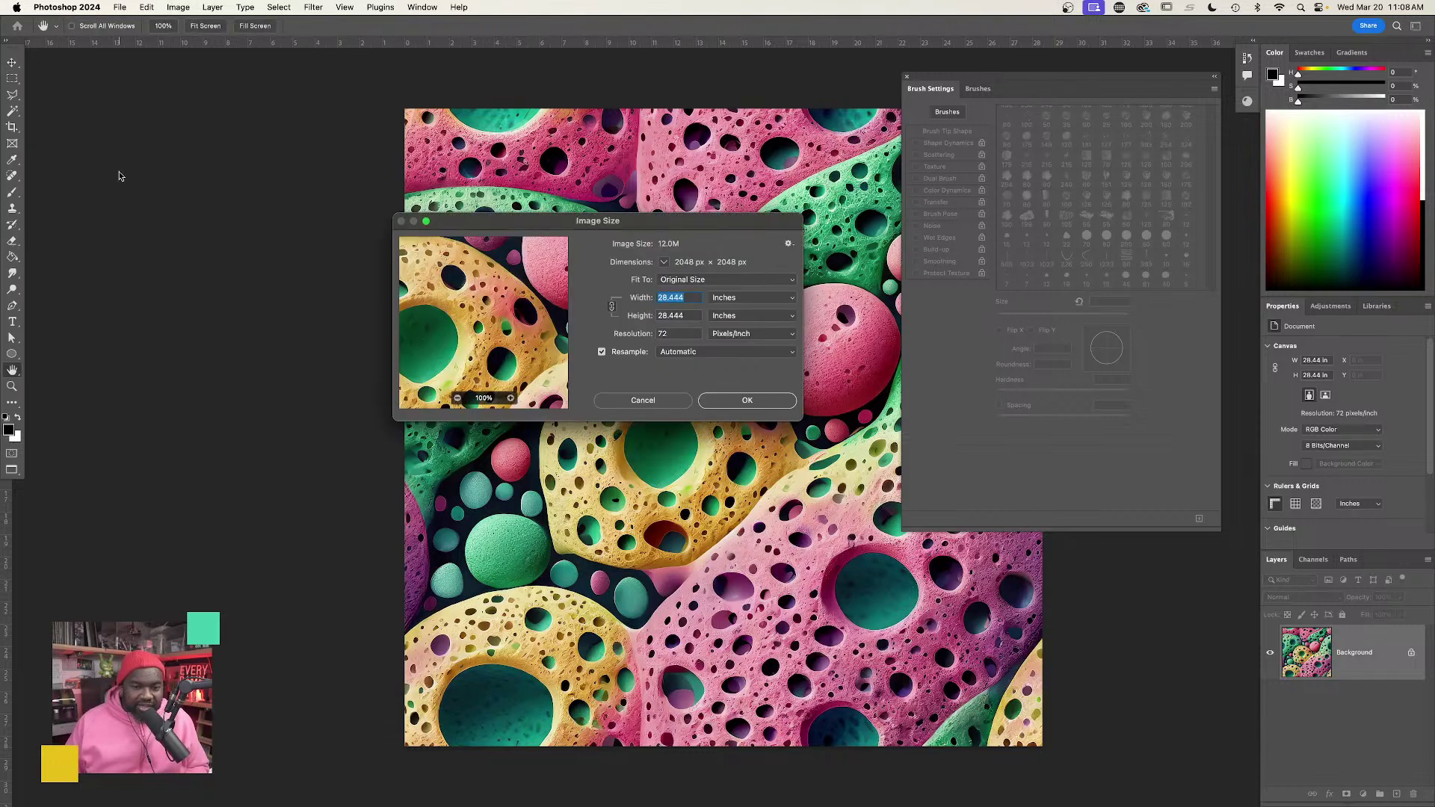
{"action": "left_click_drag", "start_coordinate": [649, 229], "coordinate": [295, 215]}
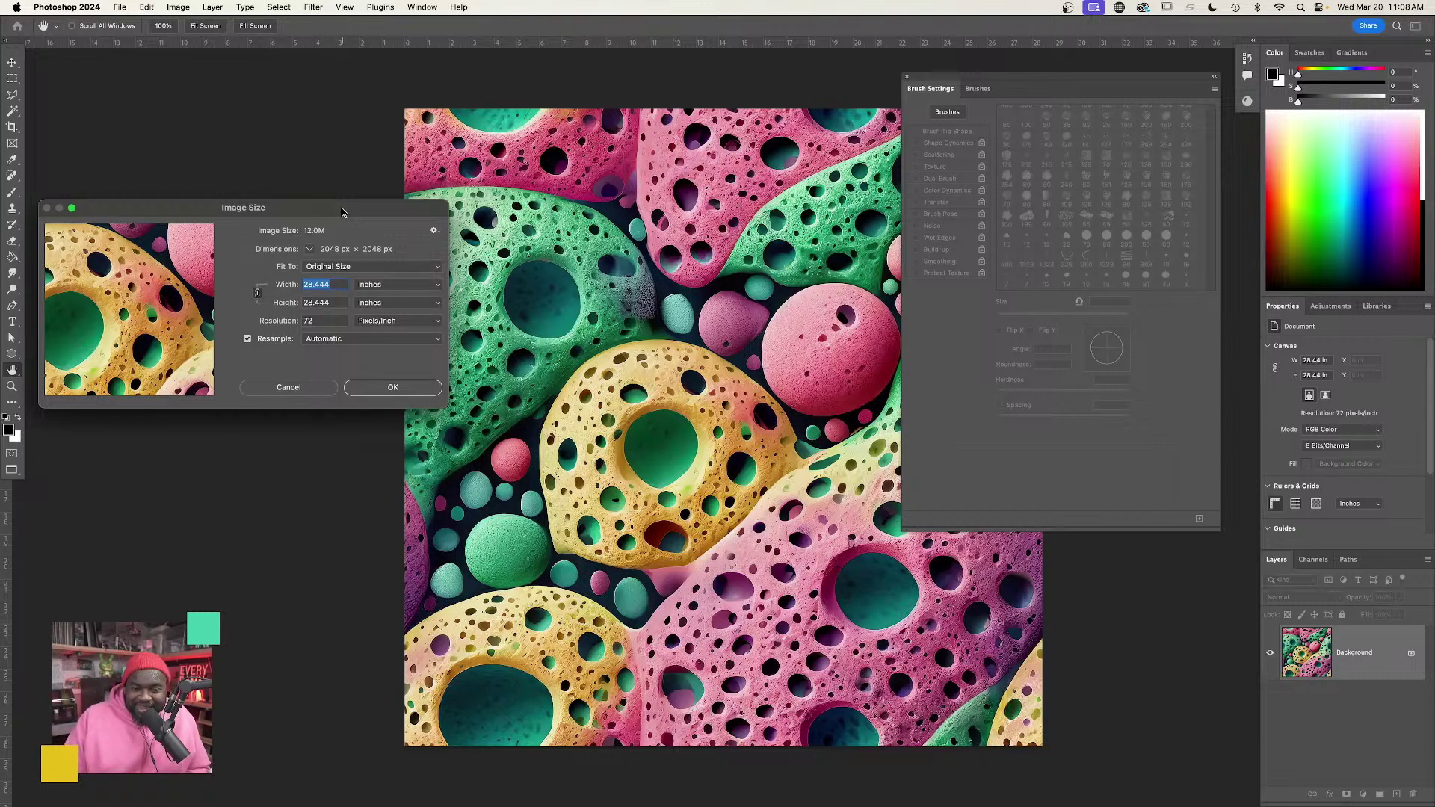
{"action": "type", "text": "5"}
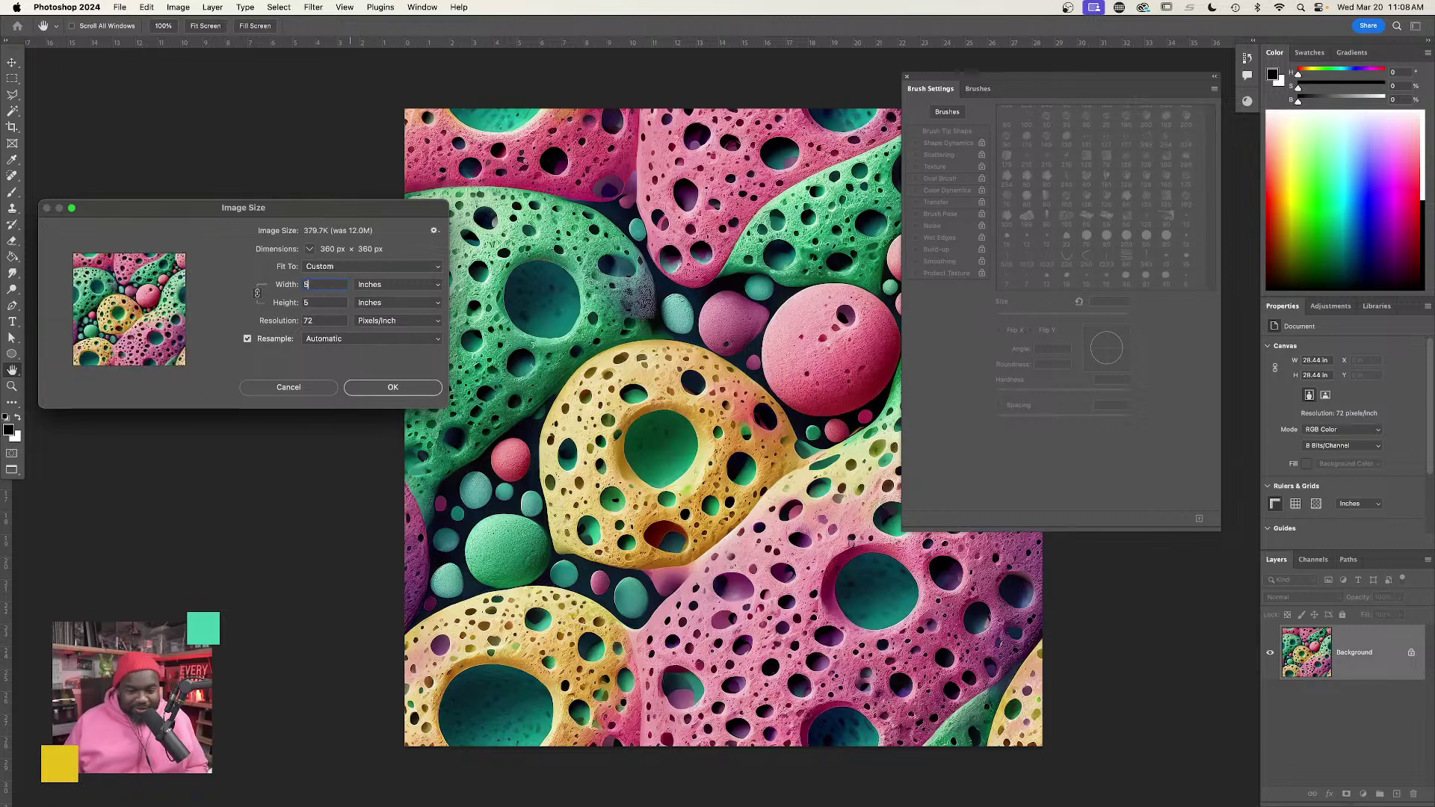
{"action": "key", "text": "Tab"}
{"action": "key", "text": "Tab"}
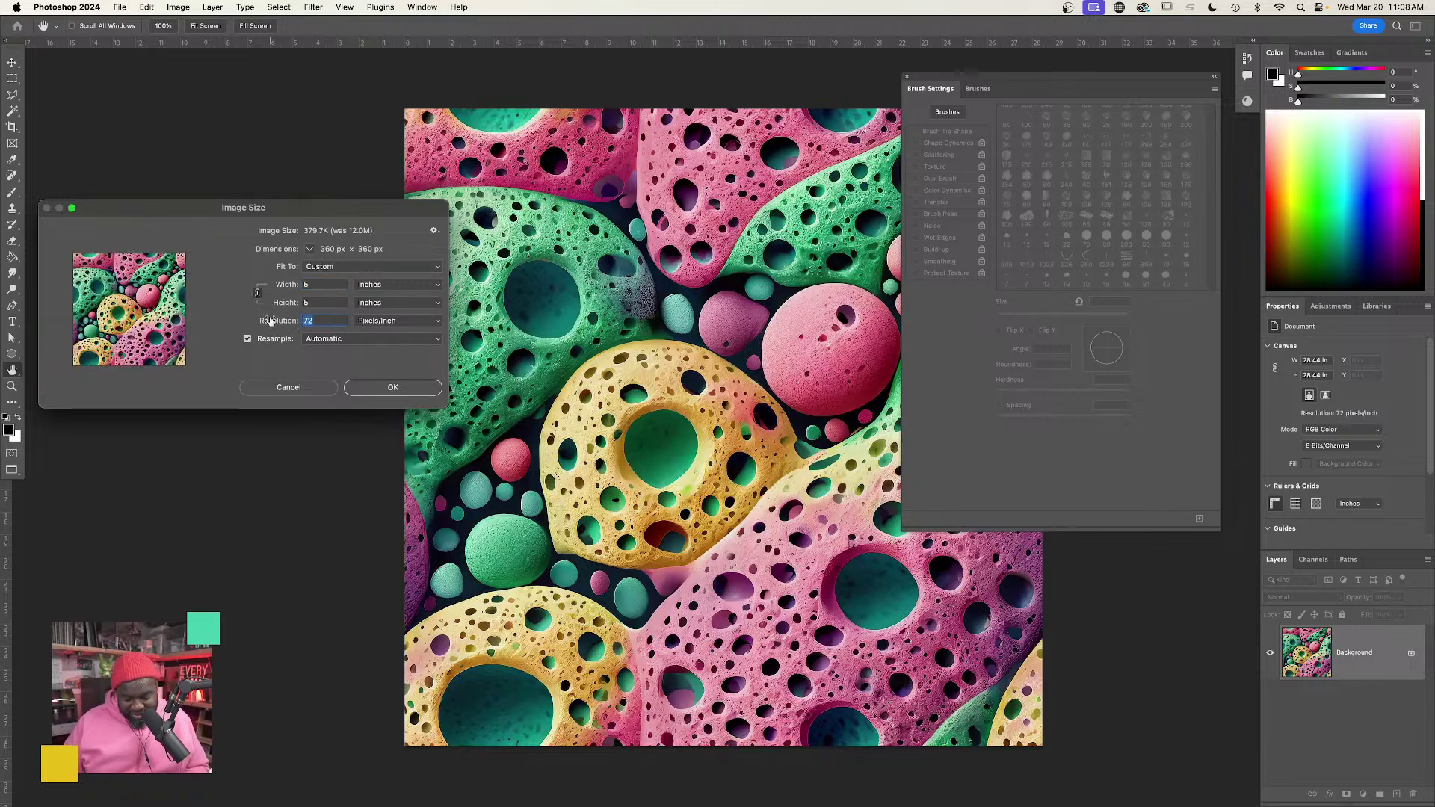
{"action": "type", "text": "00"}
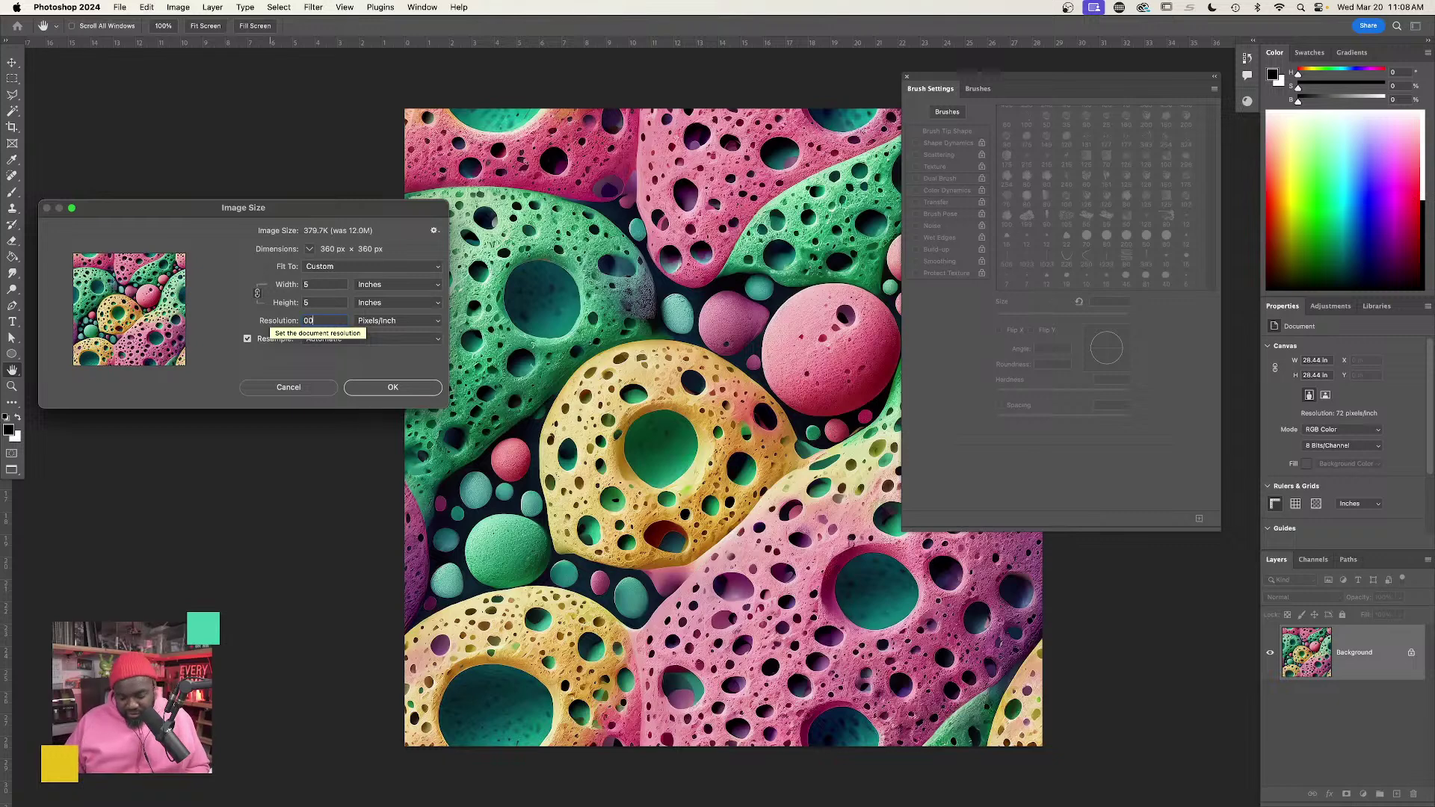
{"action": "type", "text": "200"}
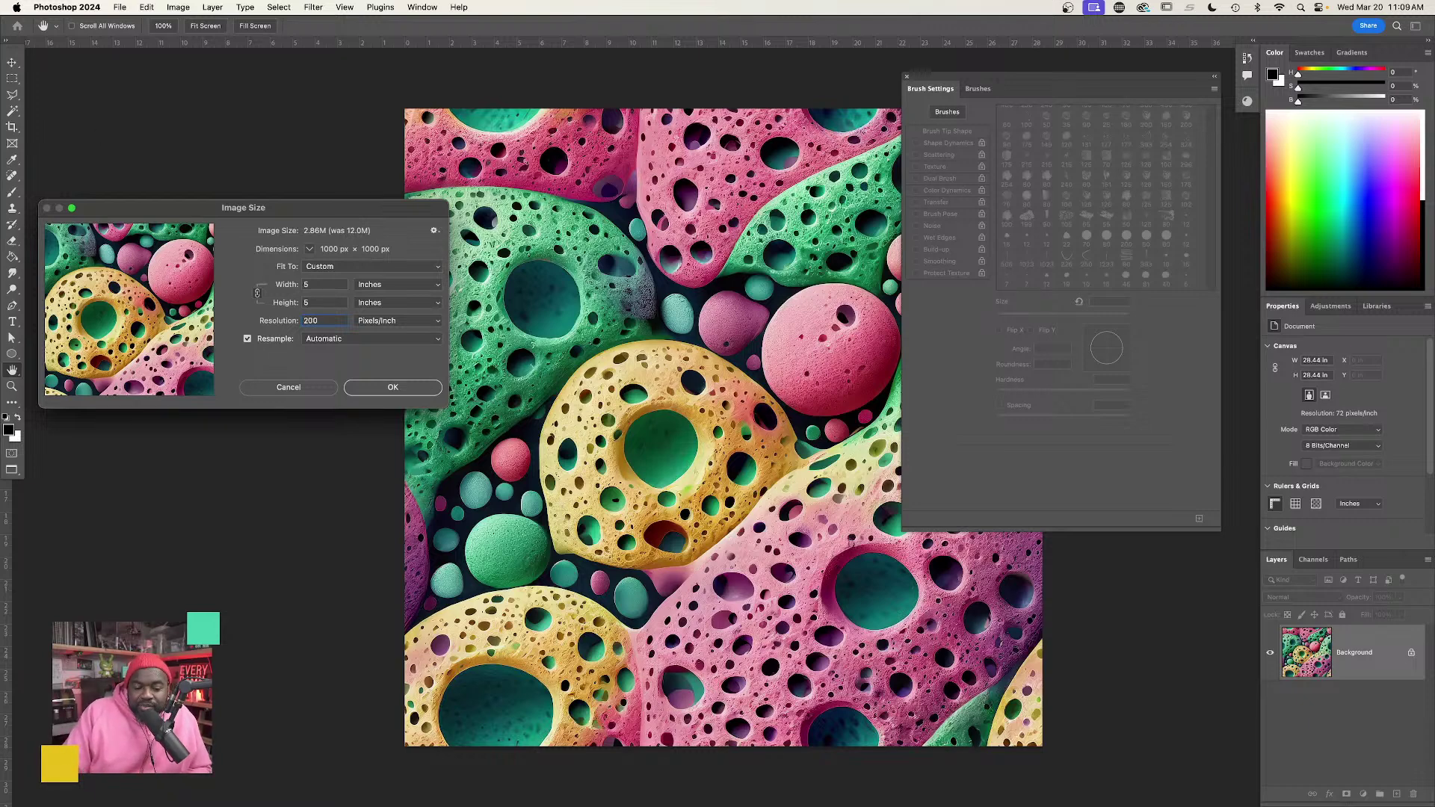
{"action": "left_click", "coordinate": [364, 388]}
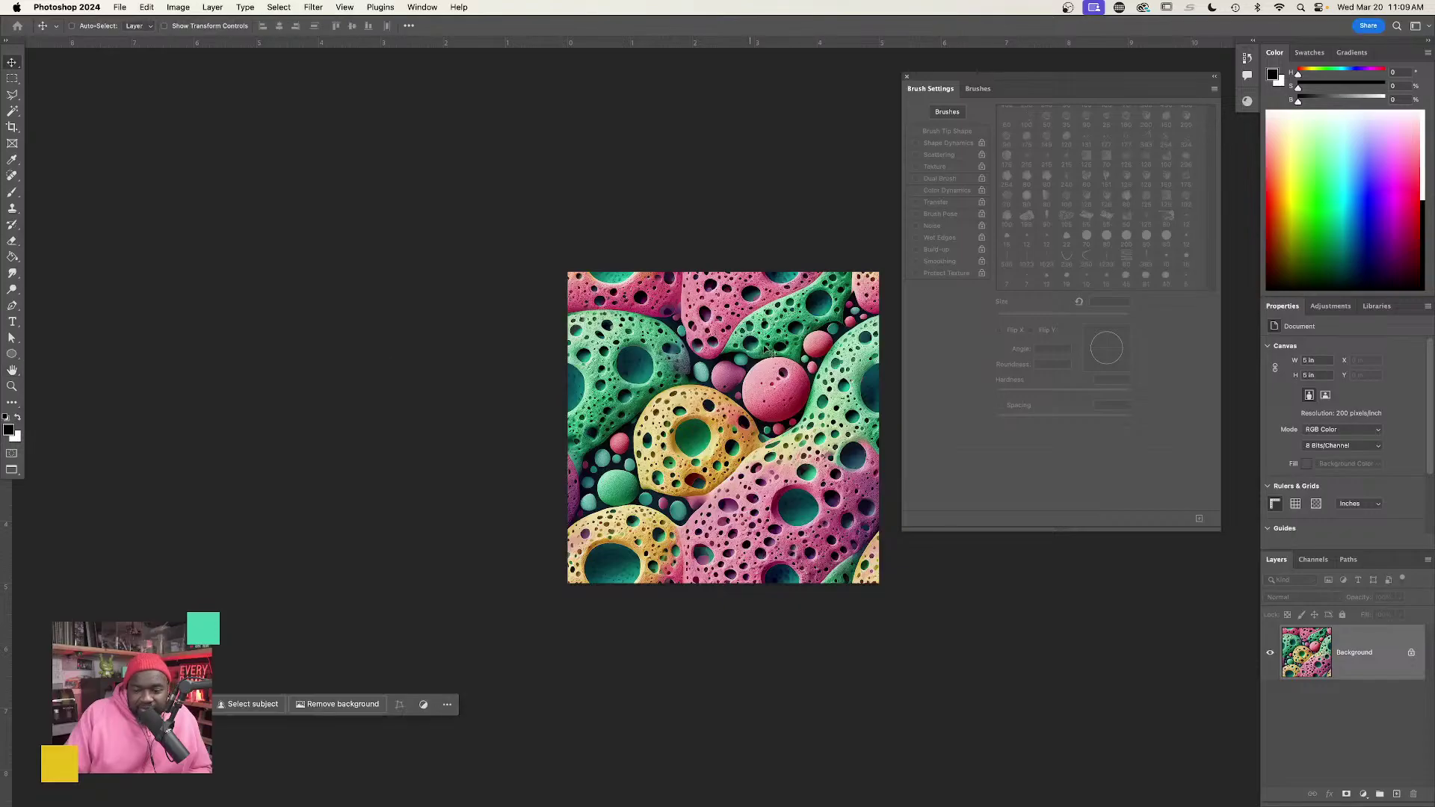
Select the entire sponge texture canvas and define it as a pattern named "crazy sponge".
{"action": "left_click_drag", "start_coordinate": [654, 432], "coordinate": [685, 410]}
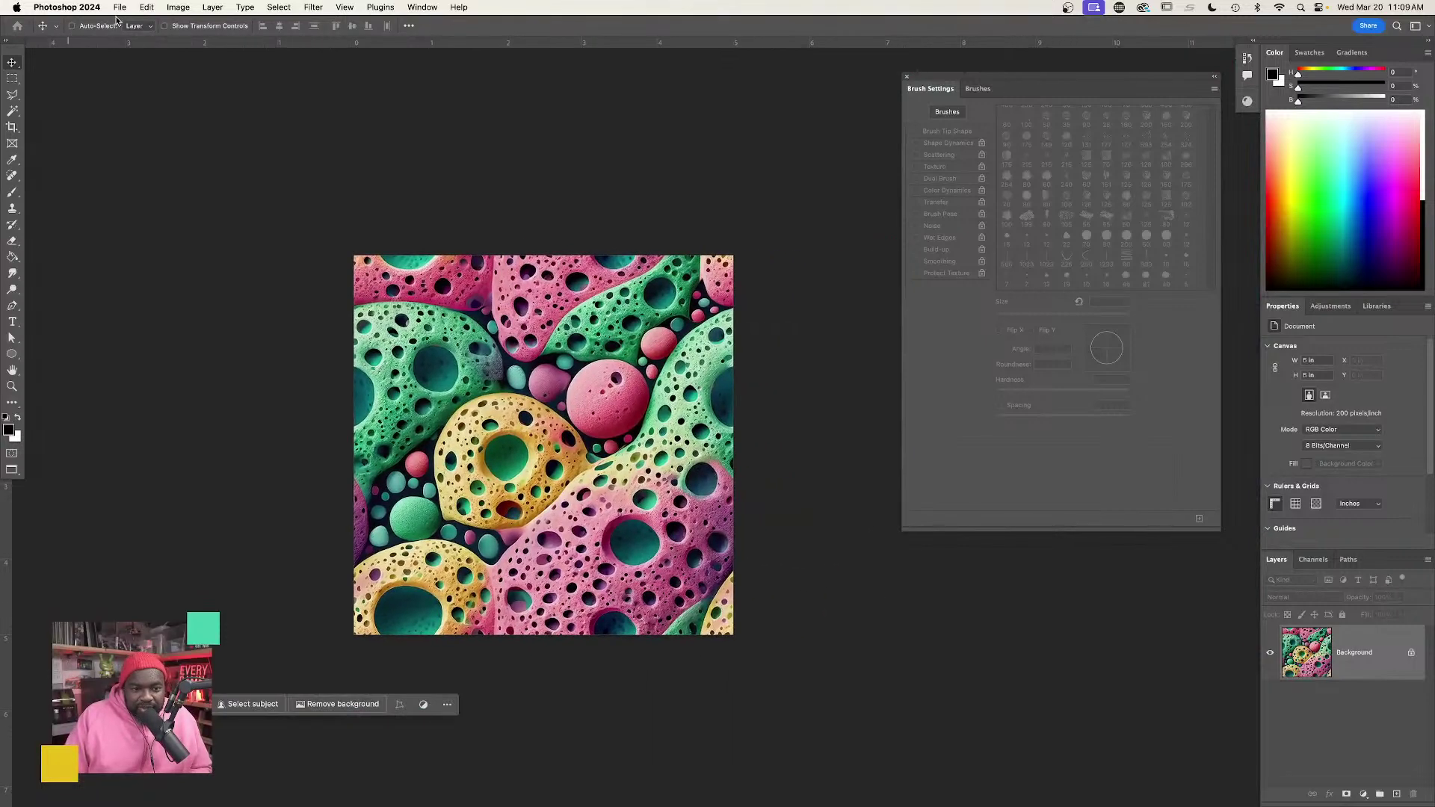
{"action": "left_click", "coordinate": [145, 7]}
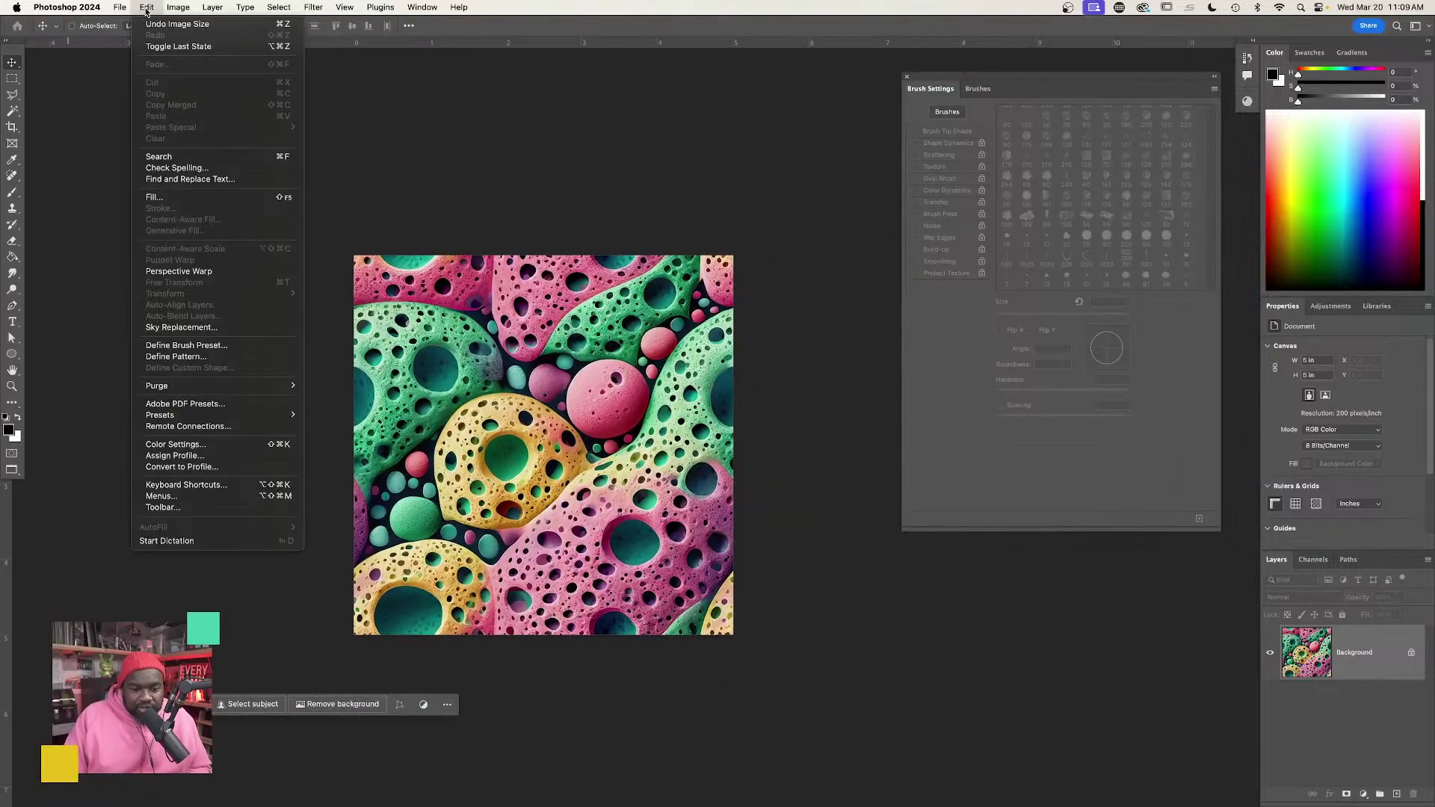
{"action": "left_click", "coordinate": [146, 10]}
{"action": "key", "text": "super+a"}
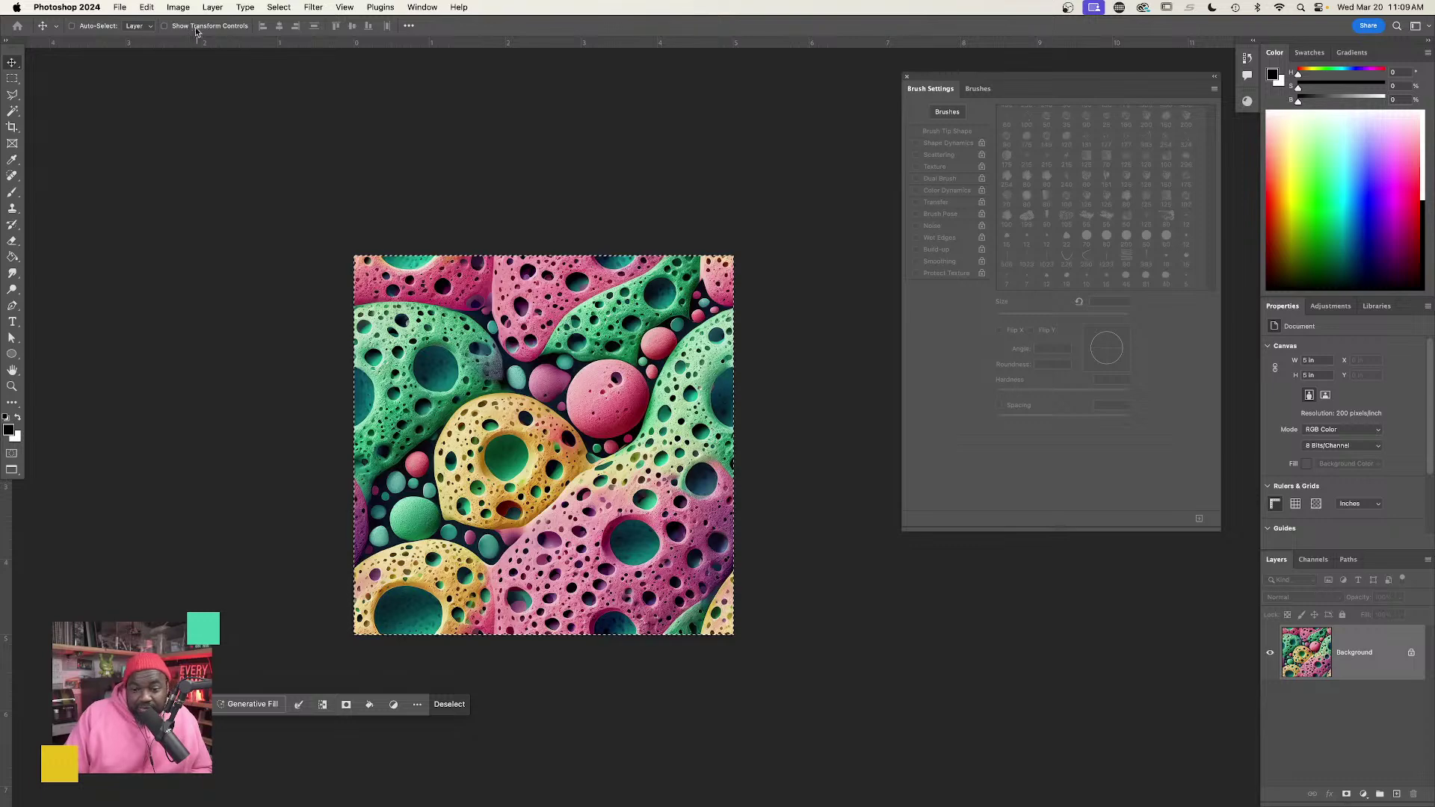
{"action": "left_click", "coordinate": [147, 8]}
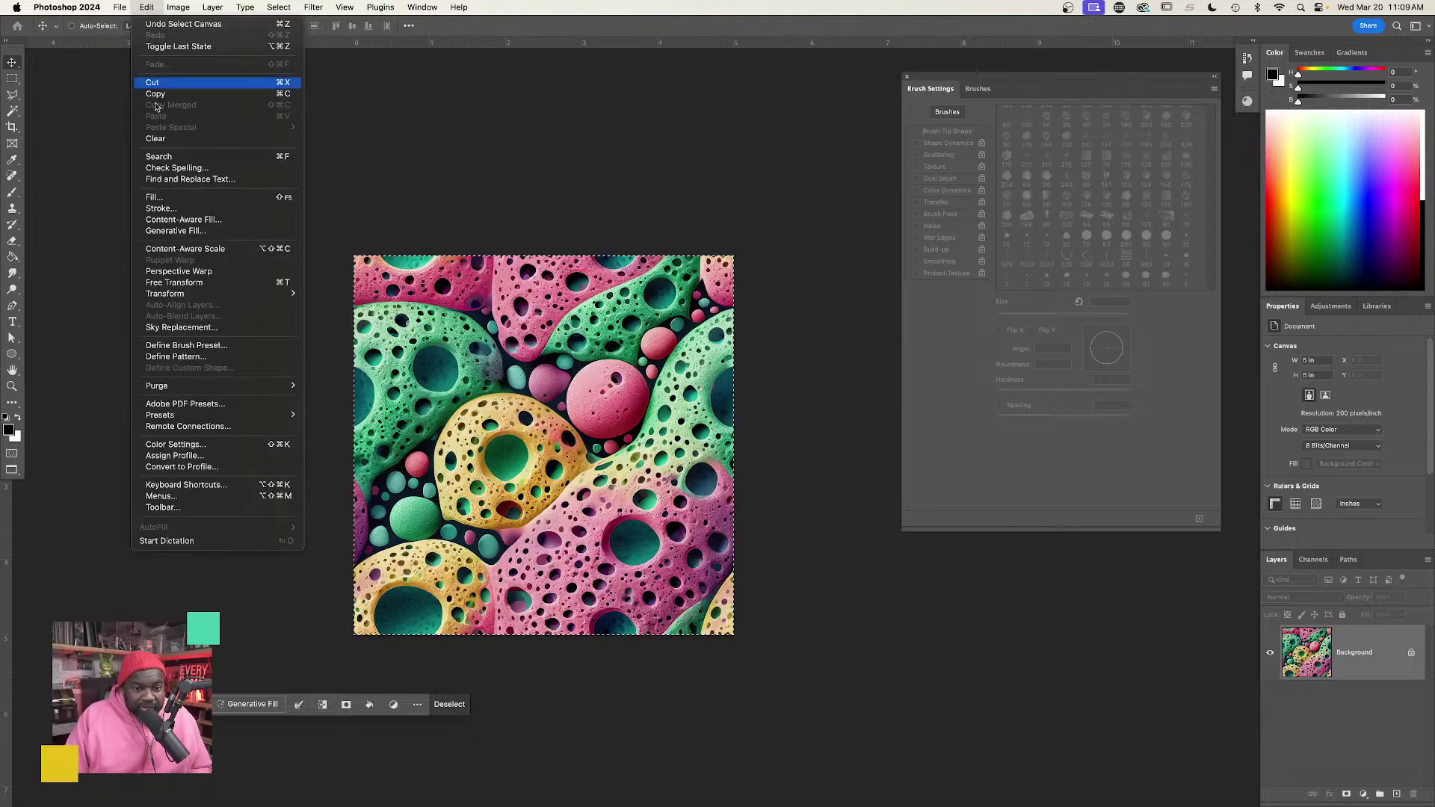
{"action": "left_click", "coordinate": [176, 357]}
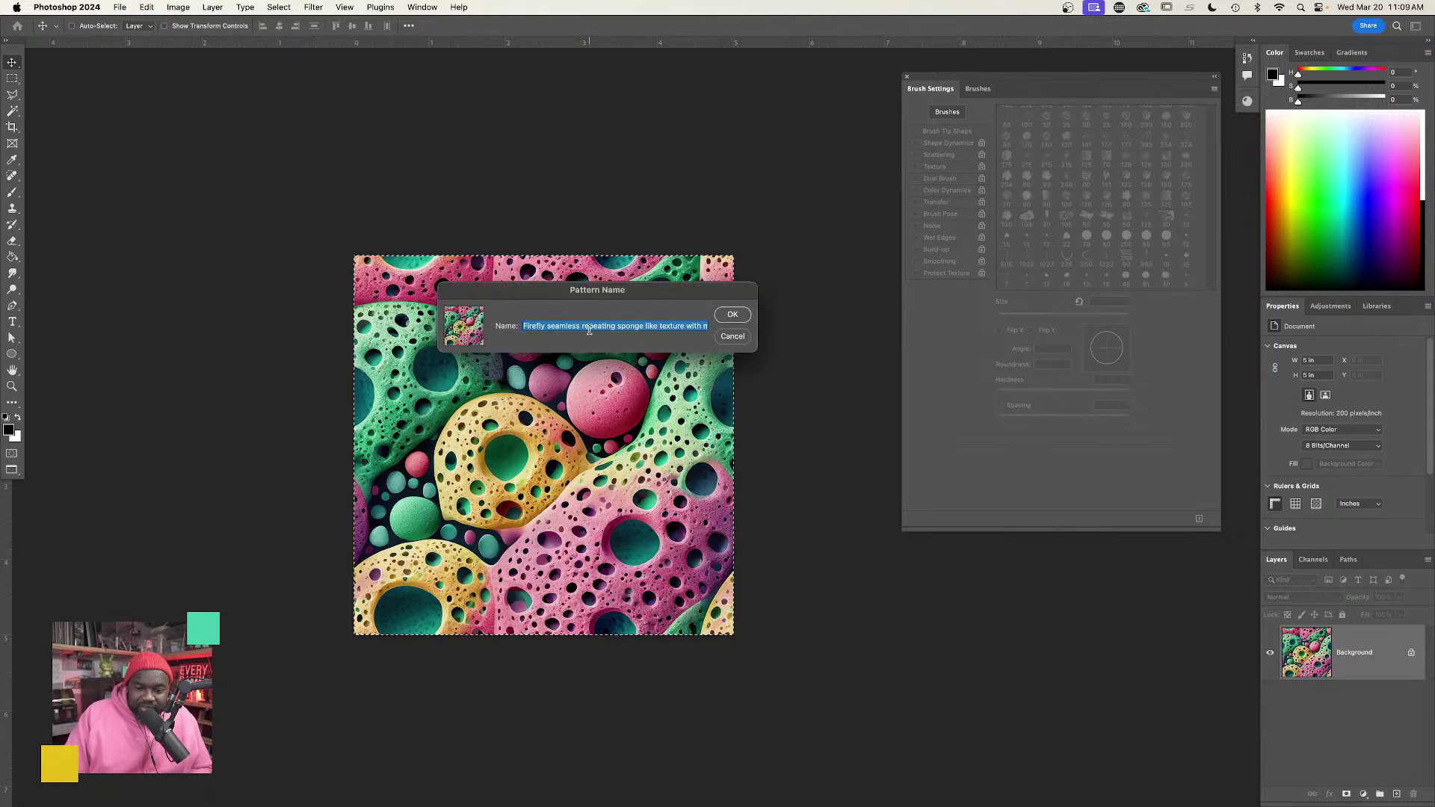
{"action": "type", "text": "cra"}
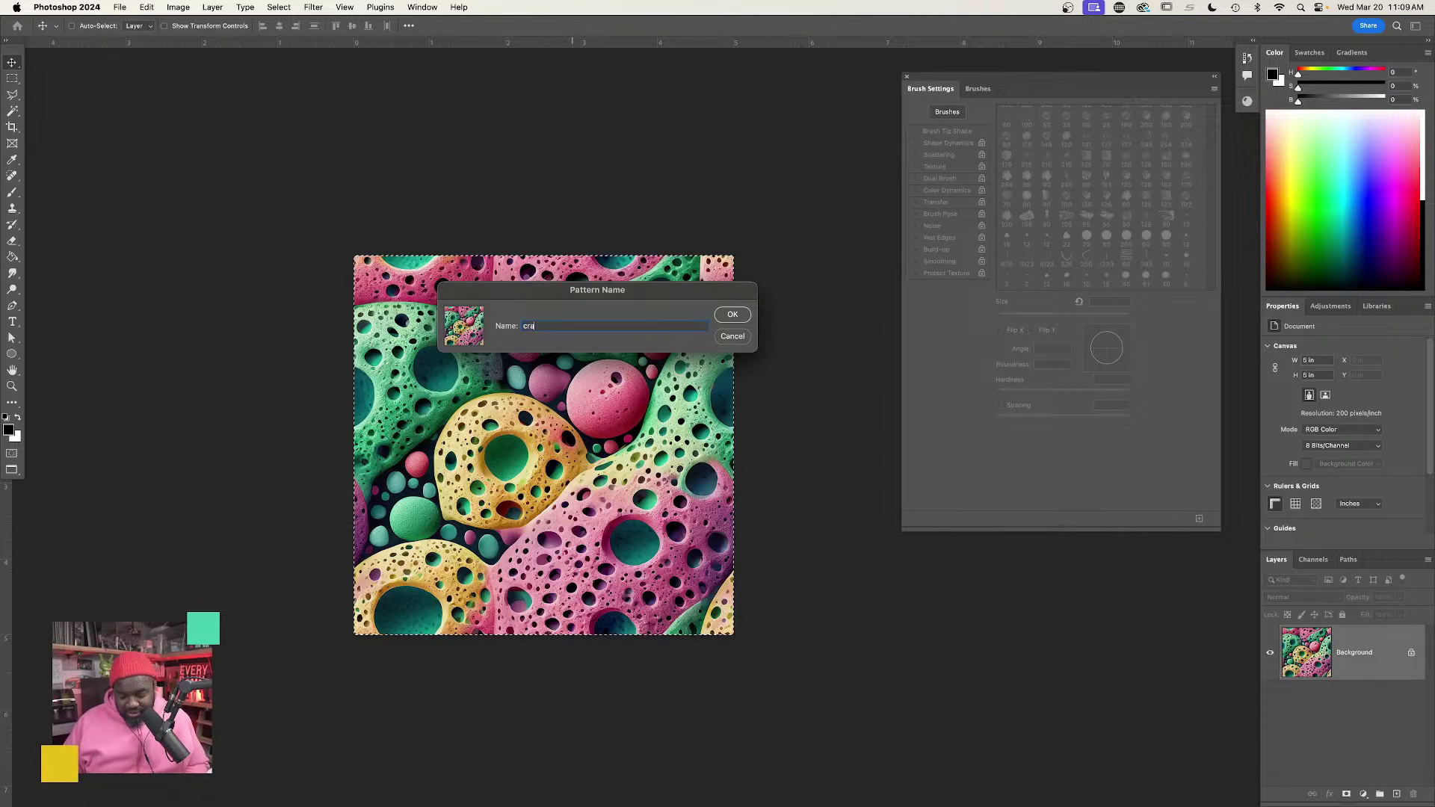
{"action": "type", "text": "zy sponge"}
{"action": "key", "text": "Return"}
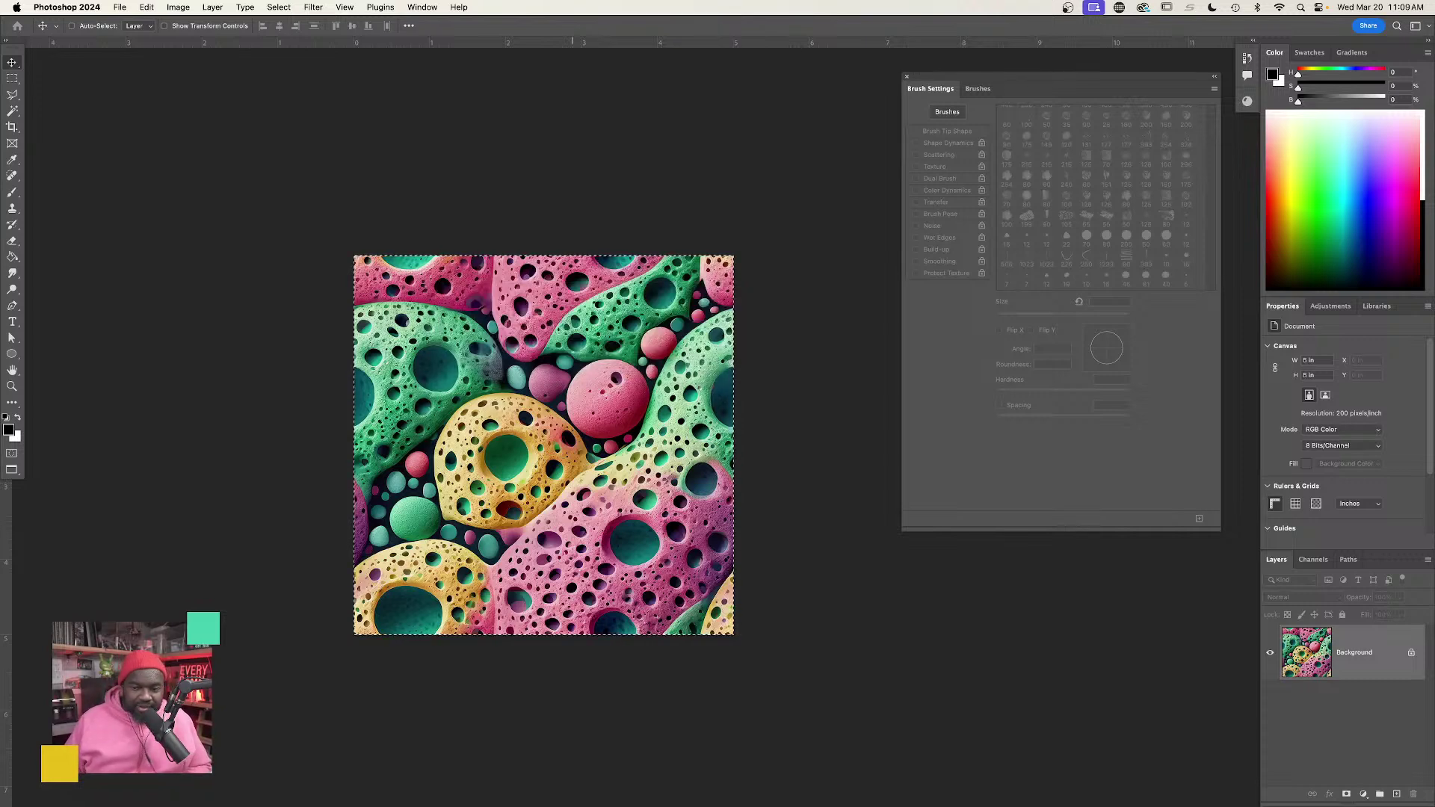
Switch to the blank Untitled-4 document and set the Paint Bucket tool's fill source to Pattern.
{"action": "left_click", "coordinate": [422, 7]}
{"action": "left_click", "coordinate": [426, 589]}
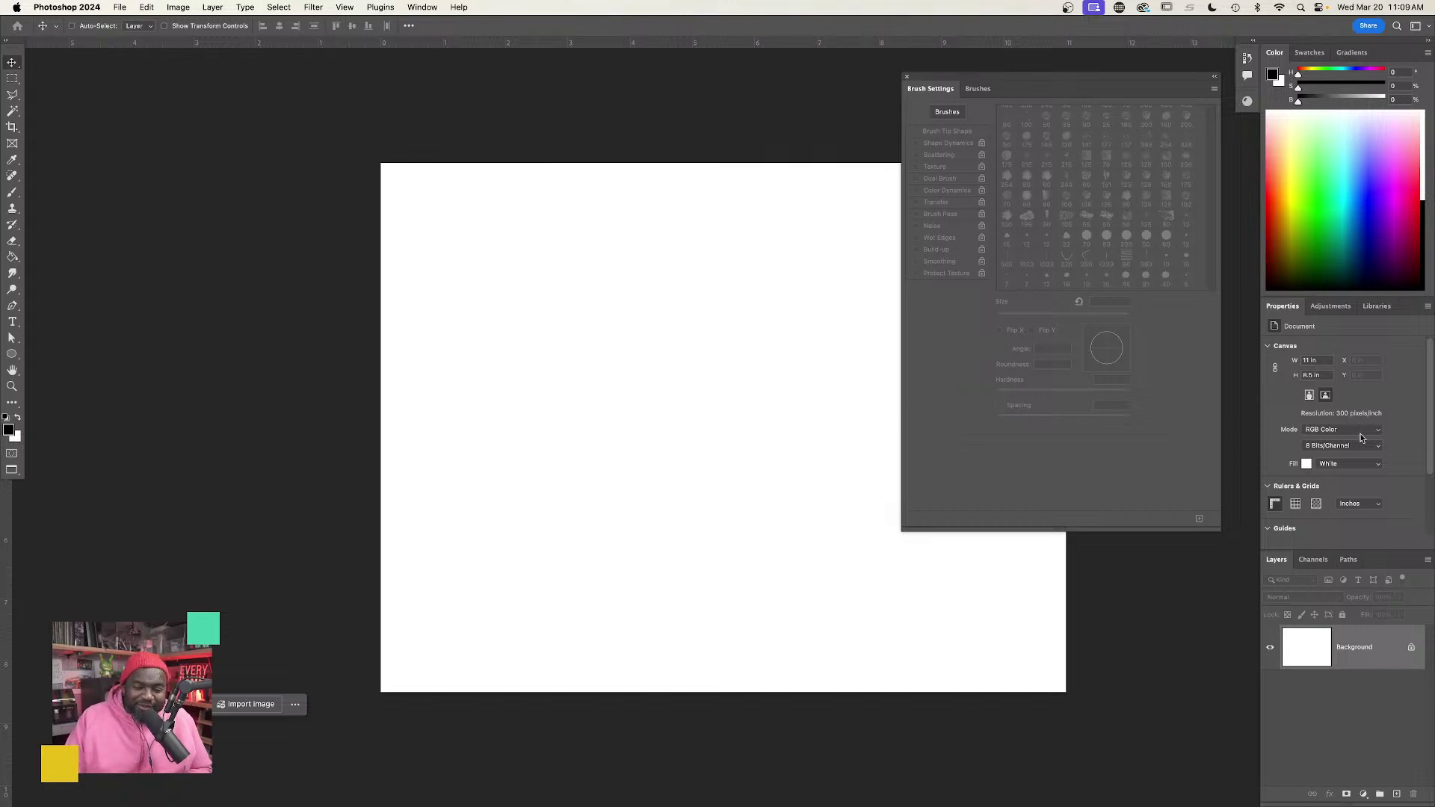
{"action": "left_click_drag", "start_coordinate": [796, 403], "coordinate": [475, 365]}
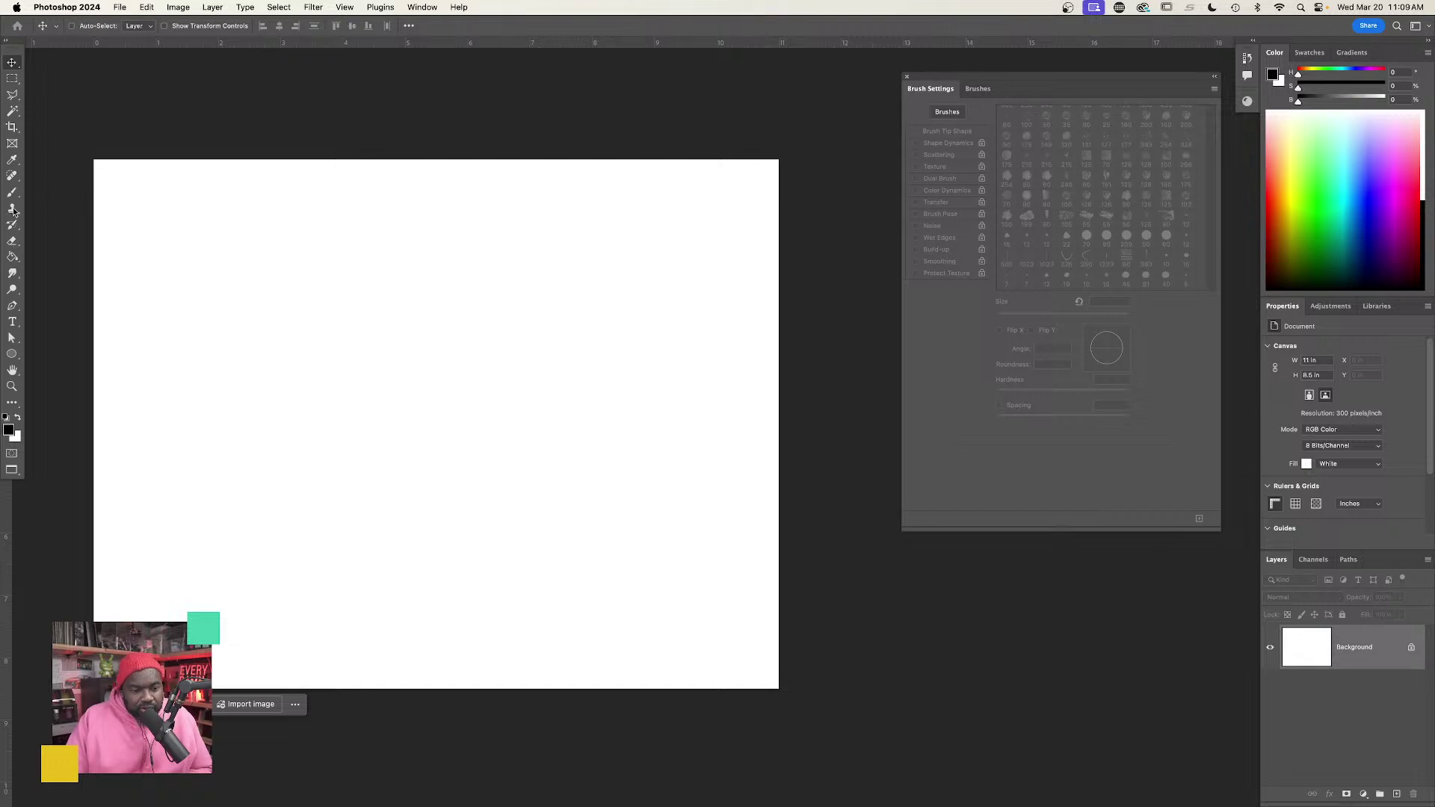
{"action": "left_click", "coordinate": [12, 258]}
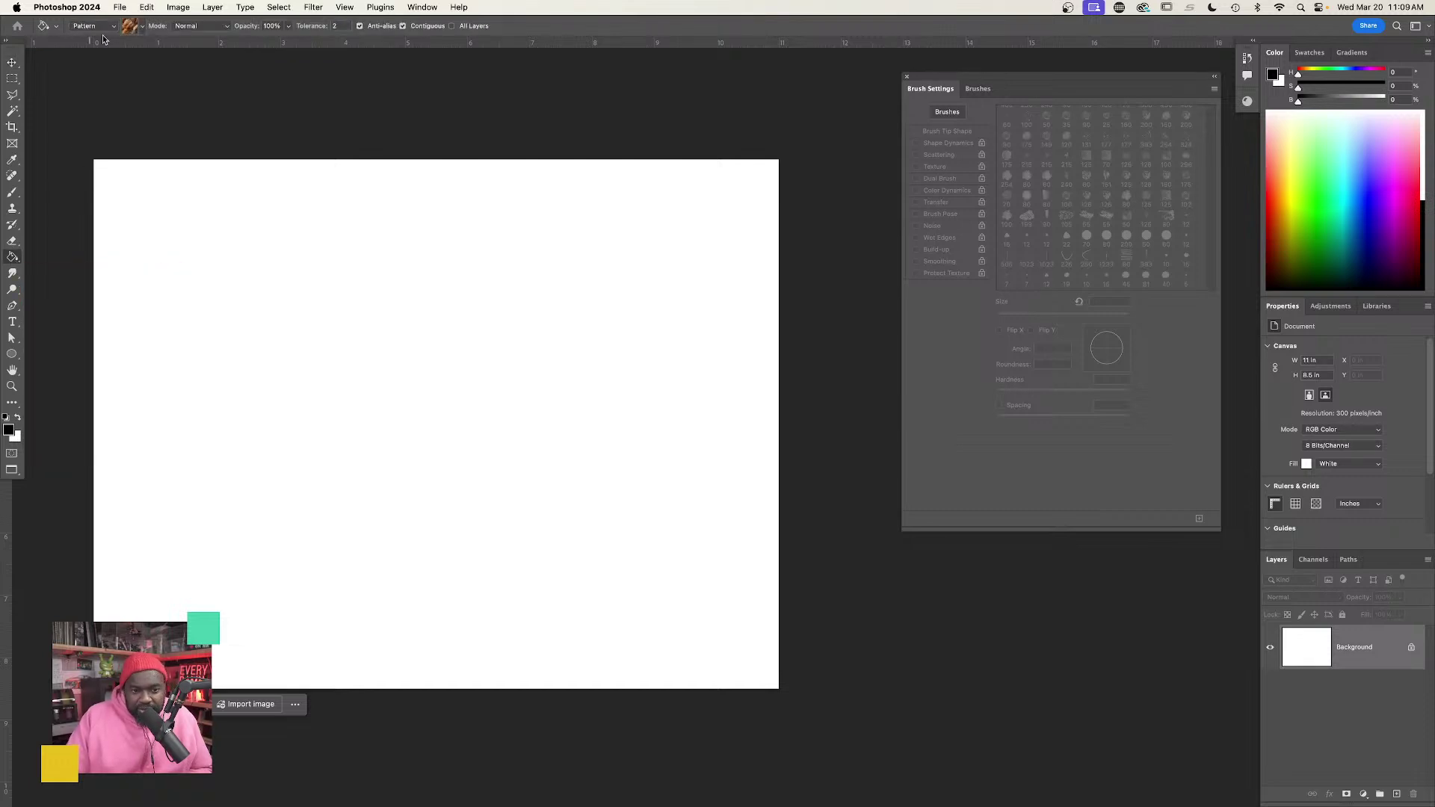
{"action": "left_click", "coordinate": [114, 26]}
{"action": "left_click", "coordinate": [86, 27]}
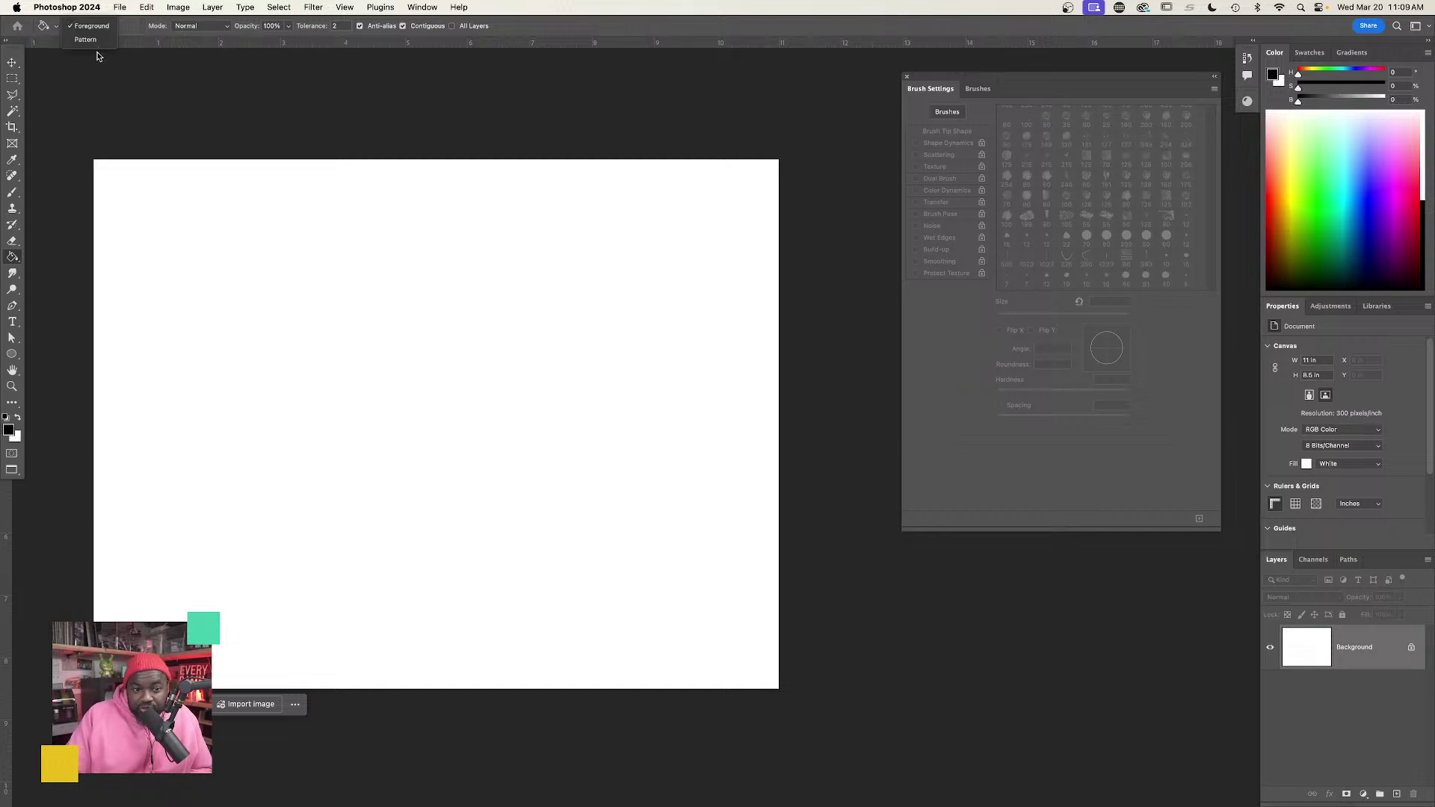
{"action": "left_click", "coordinate": [95, 40]}
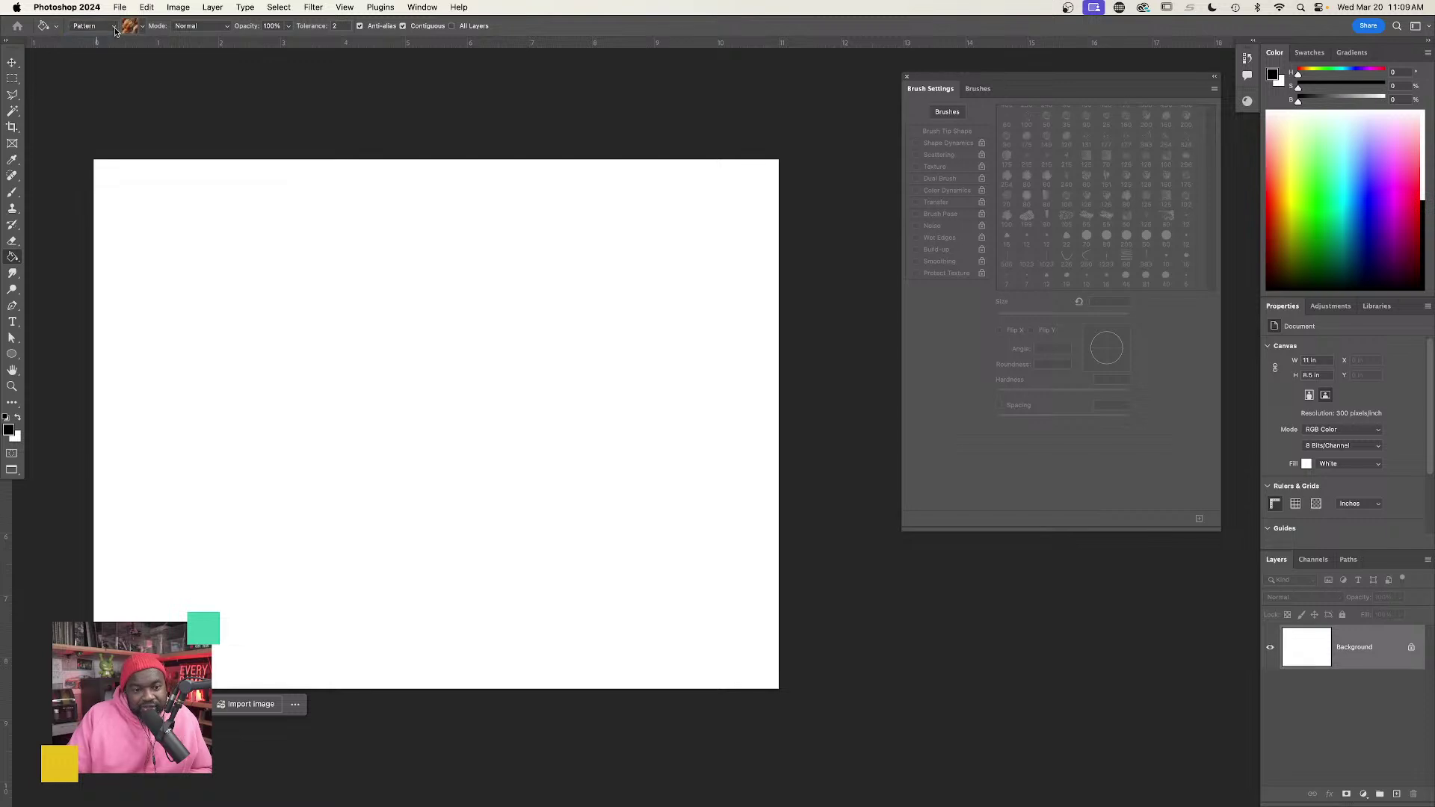
Look through the saved patterns for "crazy sponge" and display the Patterns panel beside the canvas.
{"action": "left_click", "coordinate": [142, 27]}
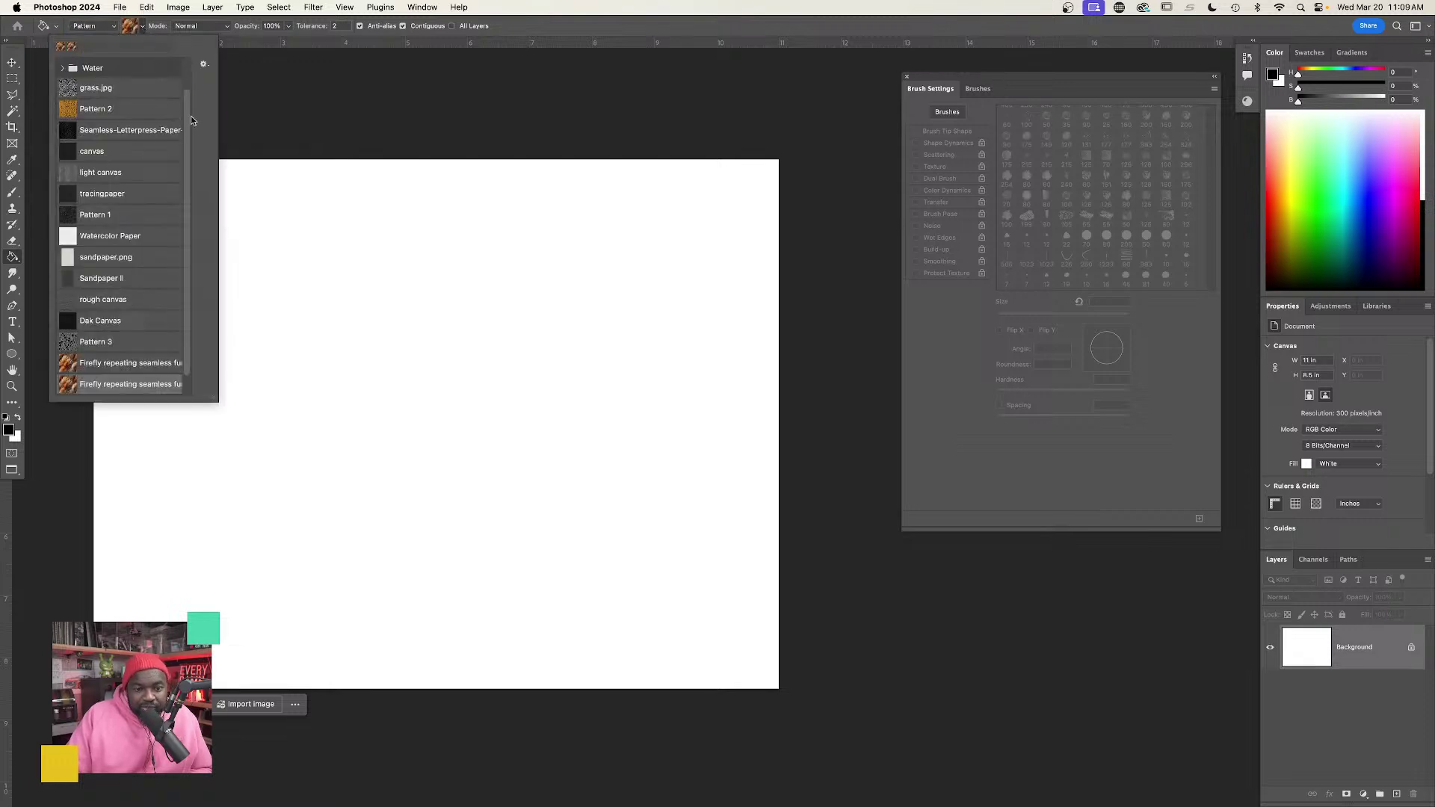
{"action": "scroll", "coordinate": [188, 105], "scroll_direction": "down", "scroll_amount": 1}
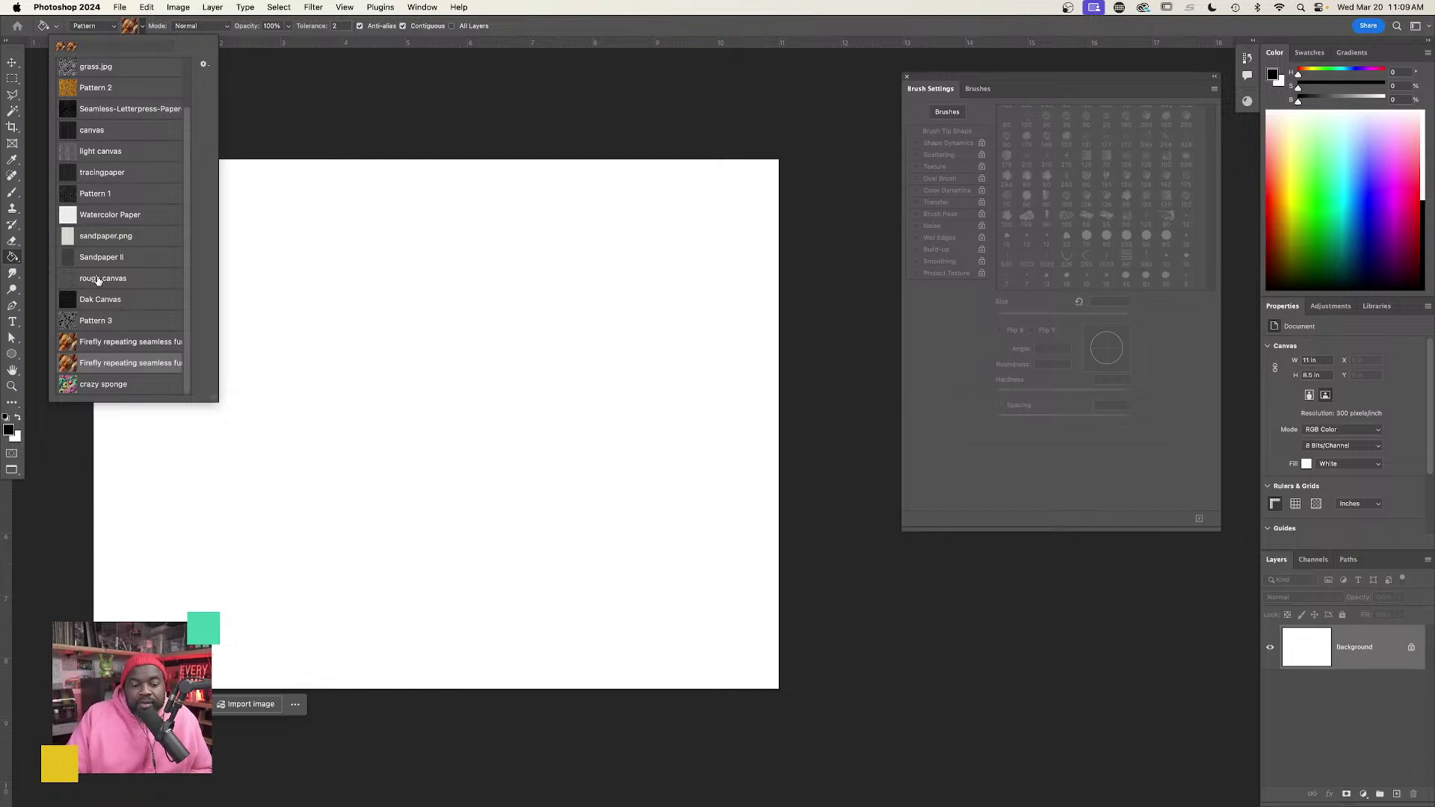
{"action": "left_click", "coordinate": [421, 8]}
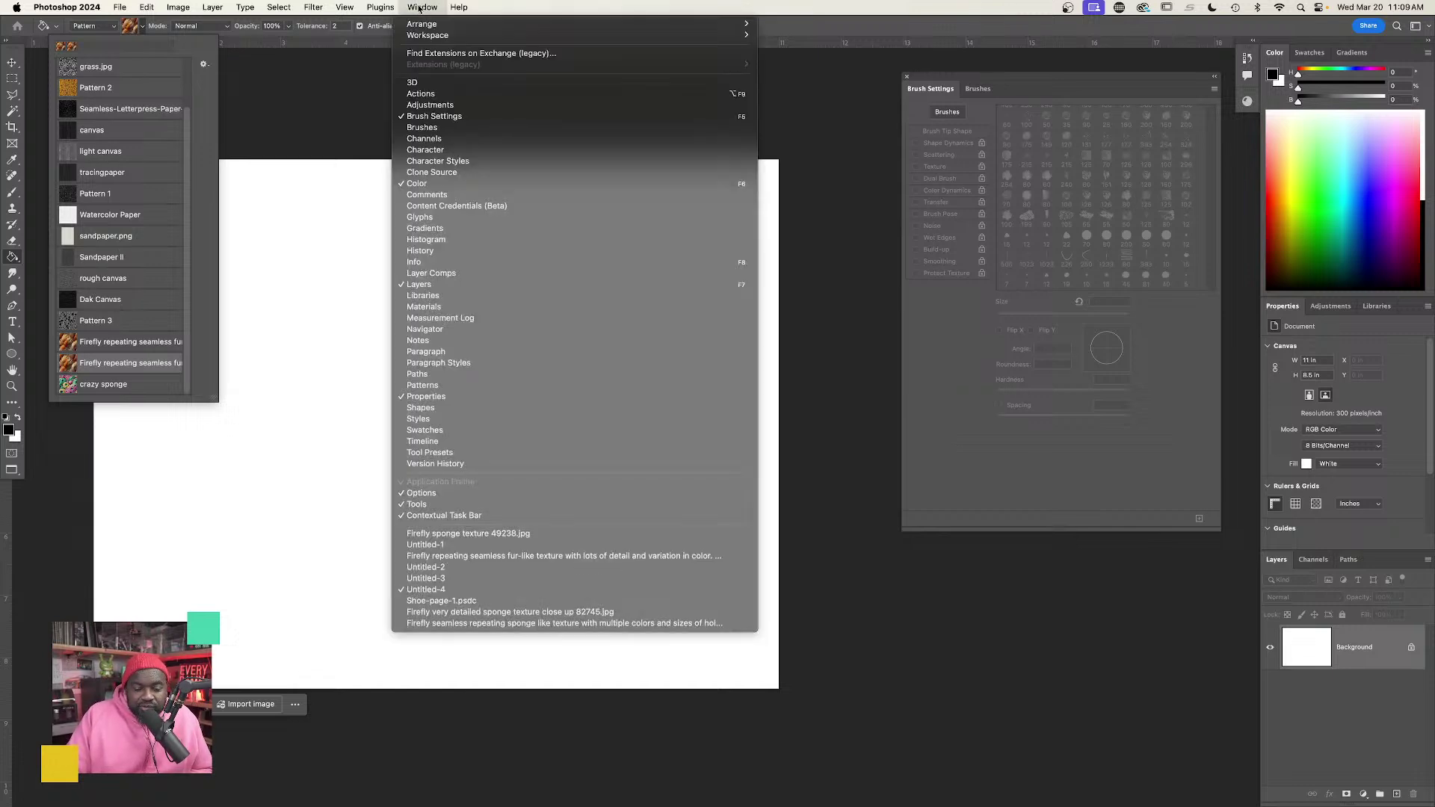
{"action": "left_click", "coordinate": [449, 385]}
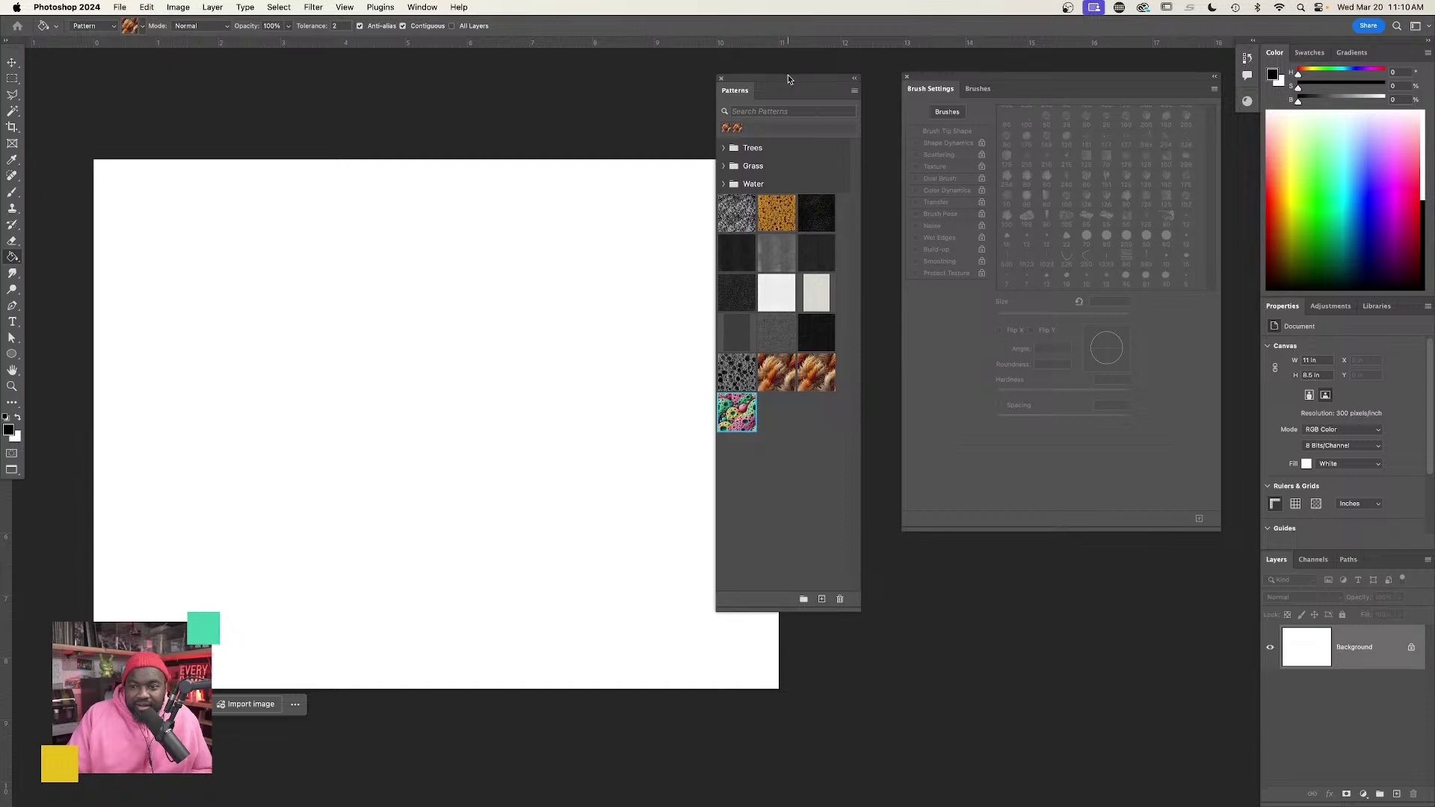
{"action": "mouse_move", "coordinate": [785, 76]}
{"action": "left_mouse_down"}
{"action": "mouse_move", "coordinate": [729, 70]}
{"action": "mouse_move", "coordinate": [769, 58]}
{"action": "mouse_move", "coordinate": [785, 71]}
{"action": "left_mouse_up"}
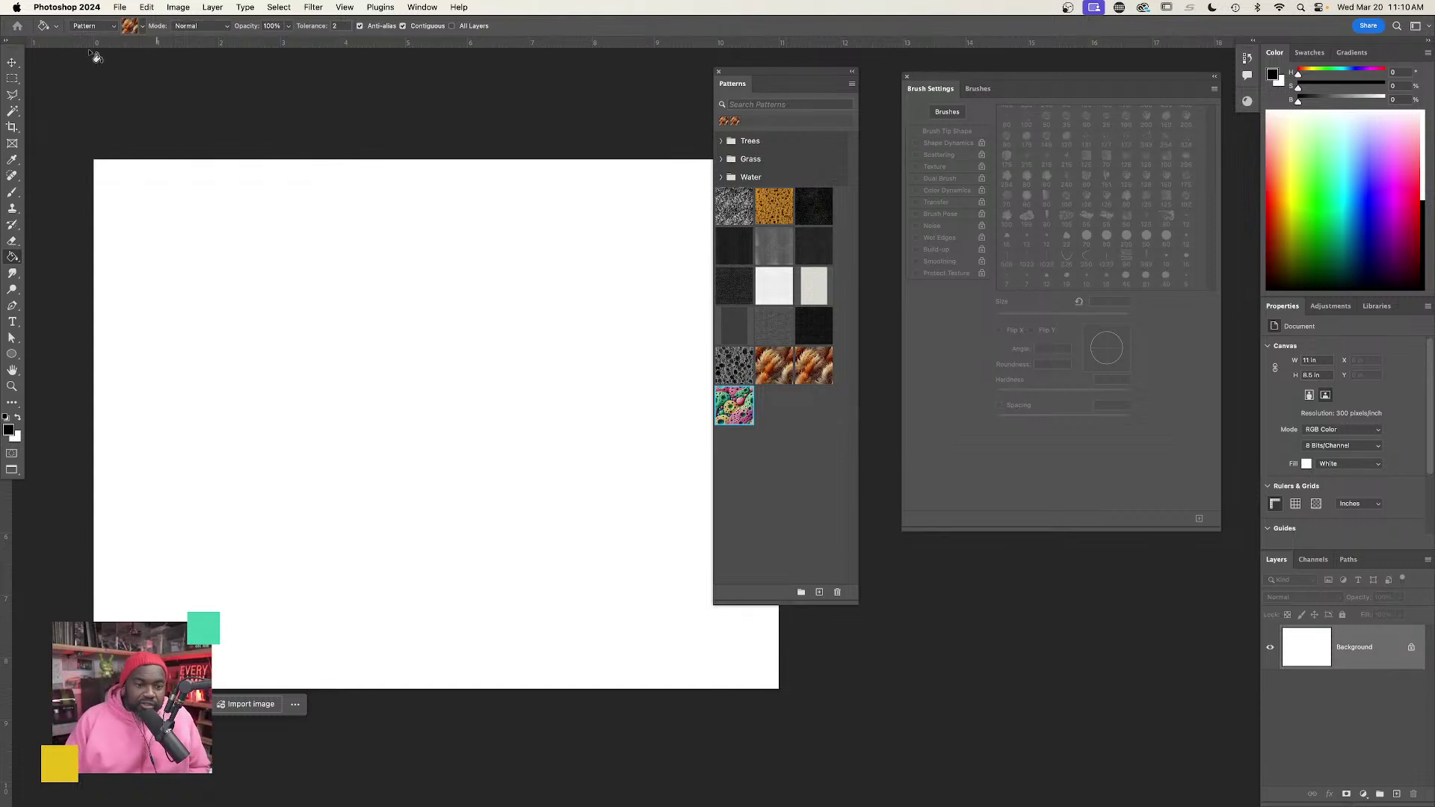
Choose "crazy sponge" as the Paint Bucket's fill pattern and close the Patterns panel.
{"action": "left_click", "coordinate": [143, 26]}
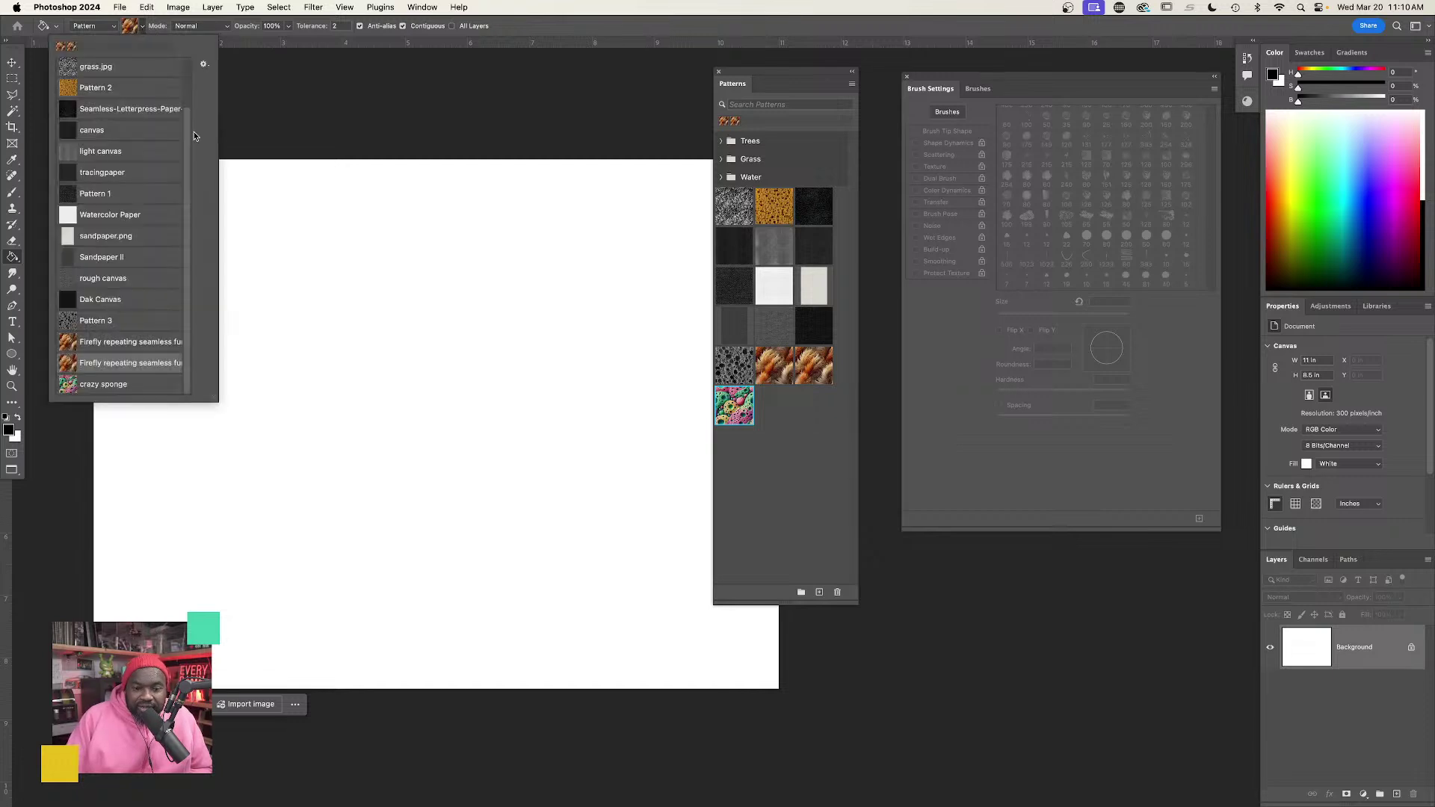
{"action": "left_click", "coordinate": [93, 384]}
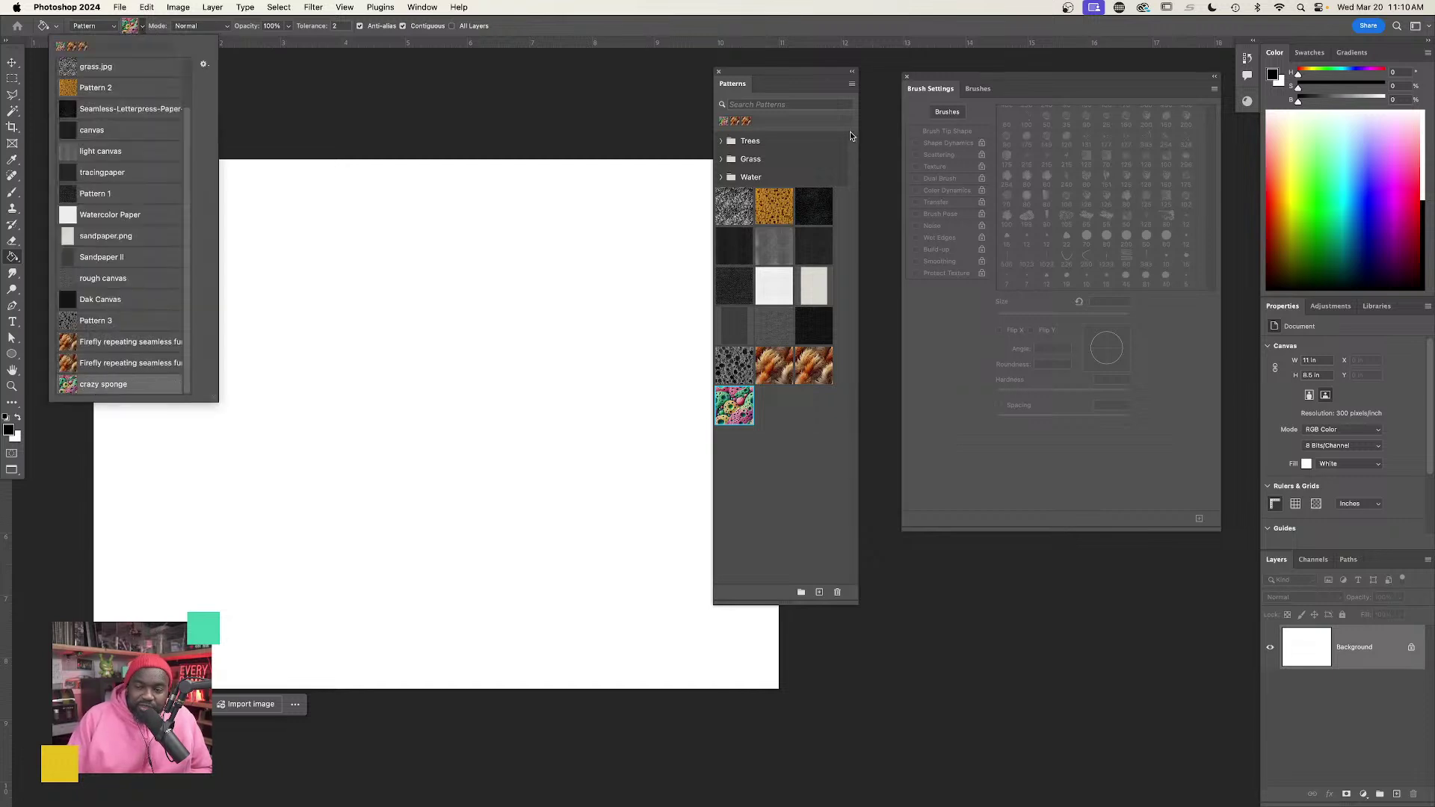
{"action": "left_click", "coordinate": [718, 73]}
{"action": "left_click", "coordinate": [718, 72]}
{"action": "left_click", "coordinate": [144, 27]}
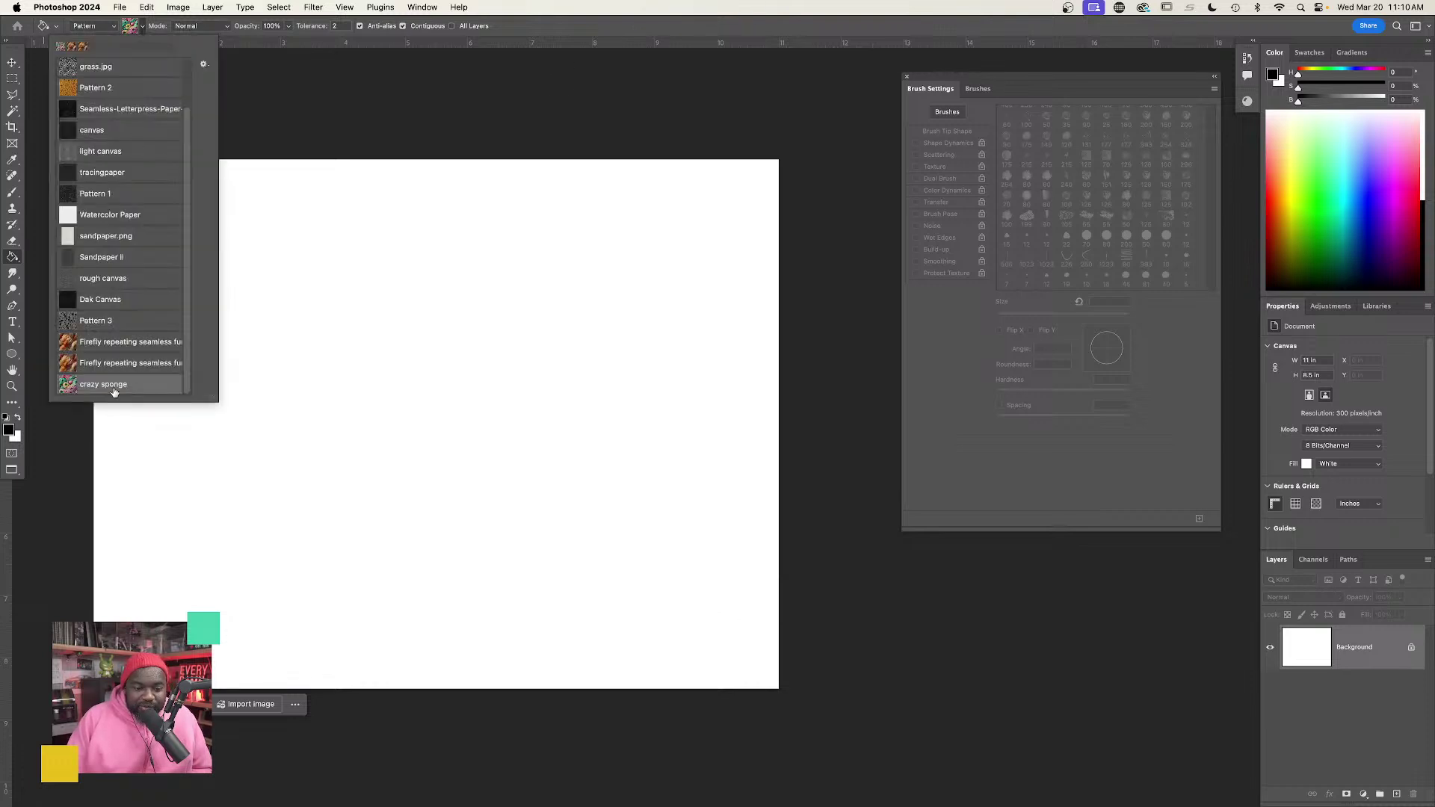
{"action": "left_click", "coordinate": [566, 20]}
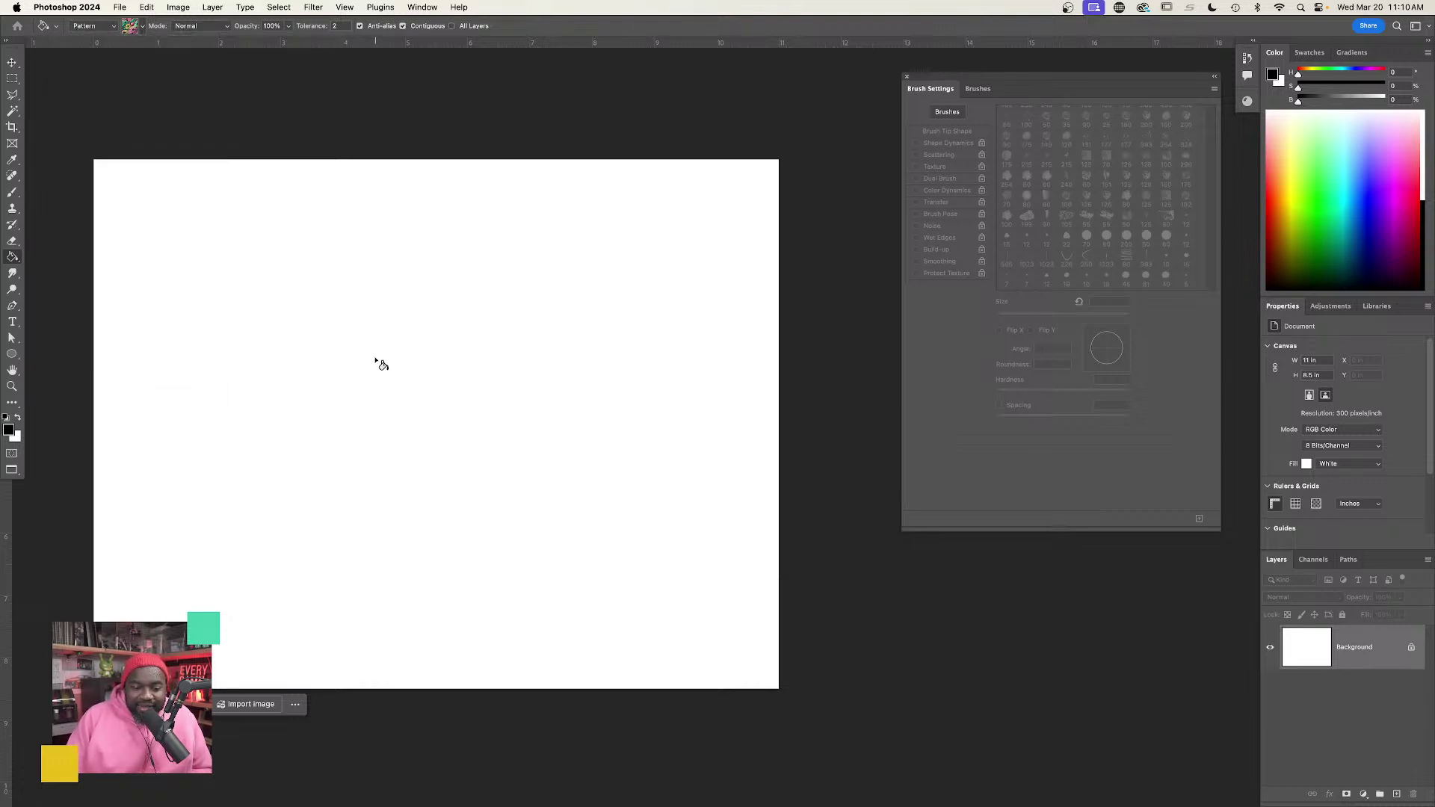
Add a new layer above the Background and fill it with the "crazy sponge" pattern.
{"action": "key", "text": "super+shift+n"}
{"action": "key", "text": "Return"}
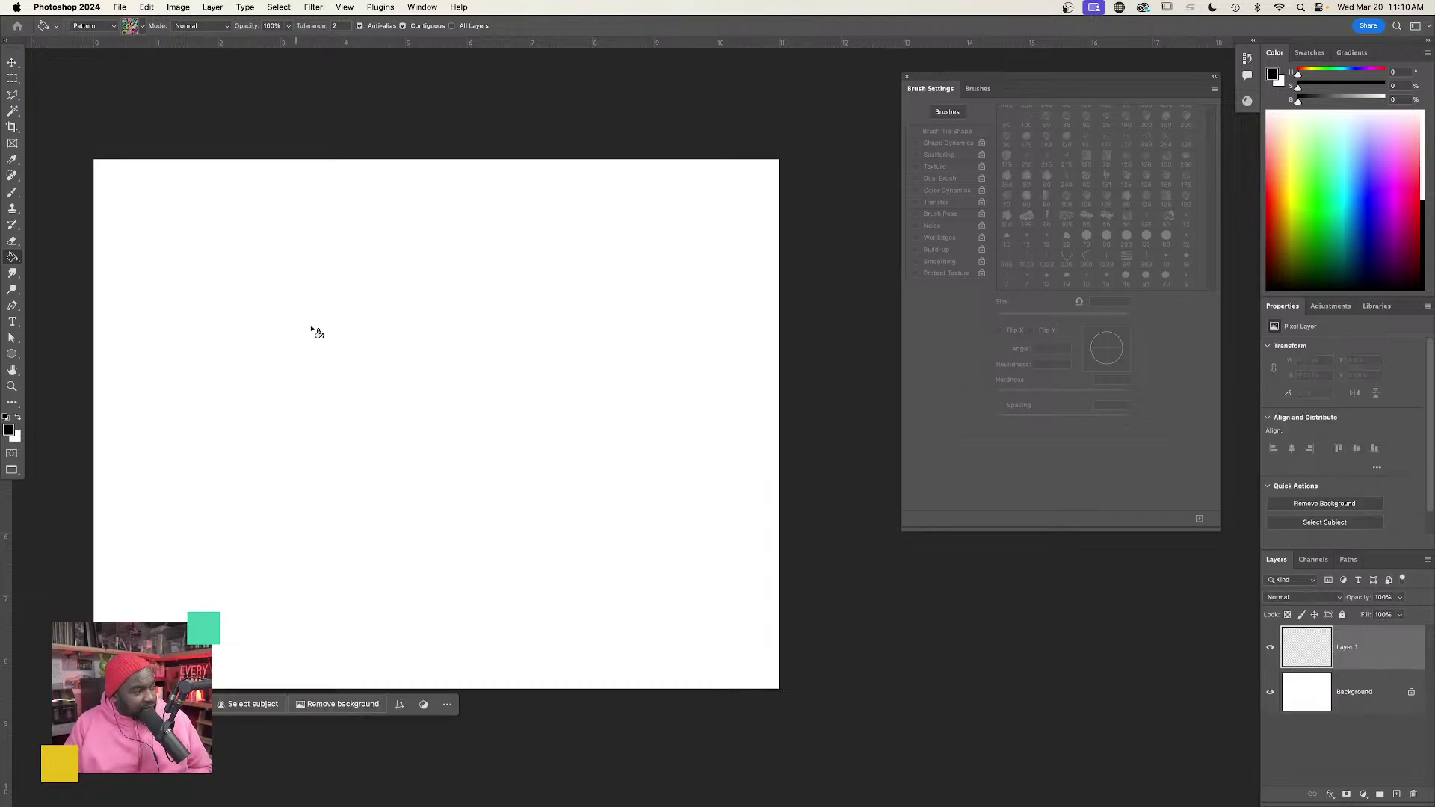
{"action": "left_click", "coordinate": [330, 345]}
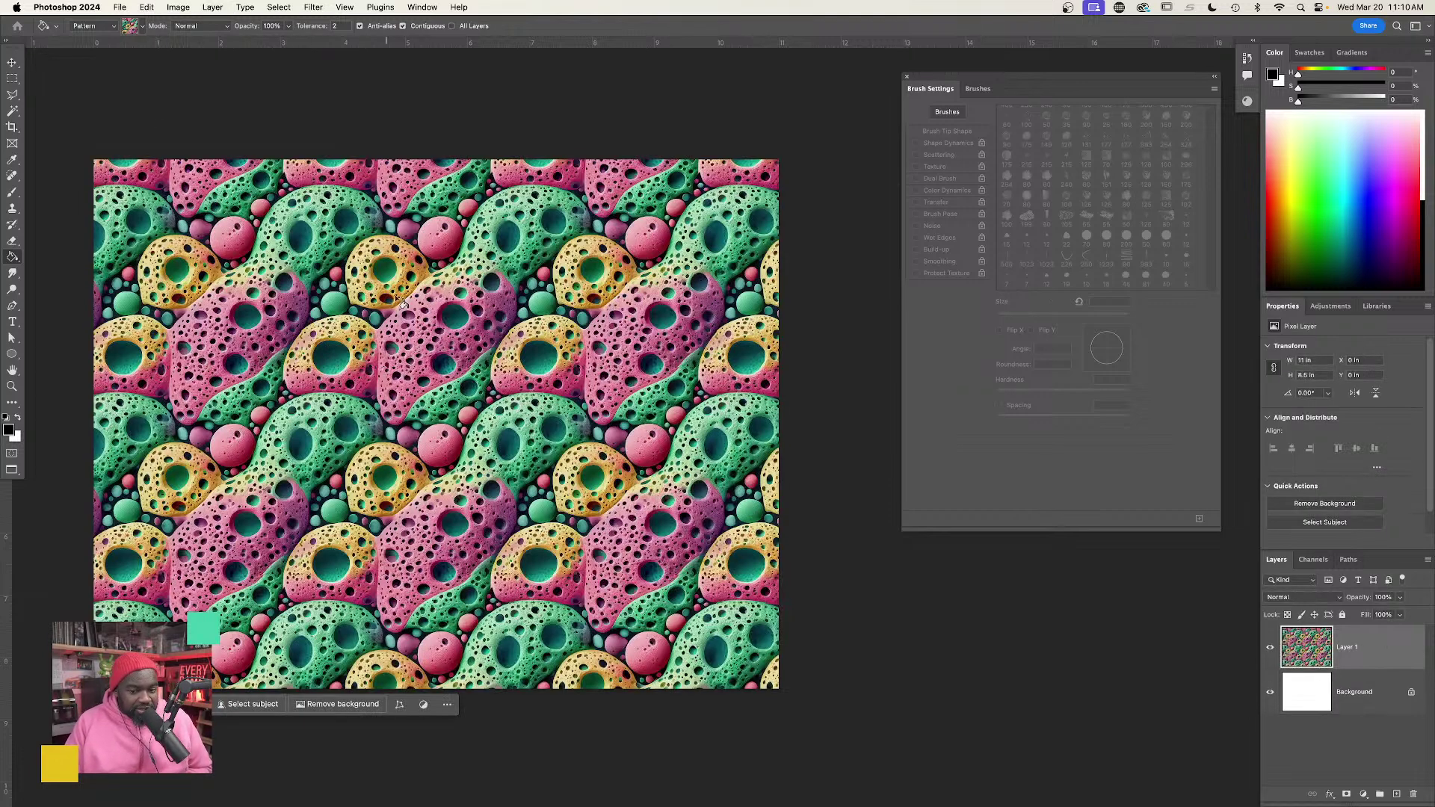
Outline the horizontal seam across the green and yellow-pink sponge shapes with the Polygonal Lasso and run Generative Fill without a prompt.
{"action": "left_click", "coordinate": [272, 385]}
{"action": "scroll", "coordinate": [273, 386], "scroll_direction": "up", "scroll_amount": 10}
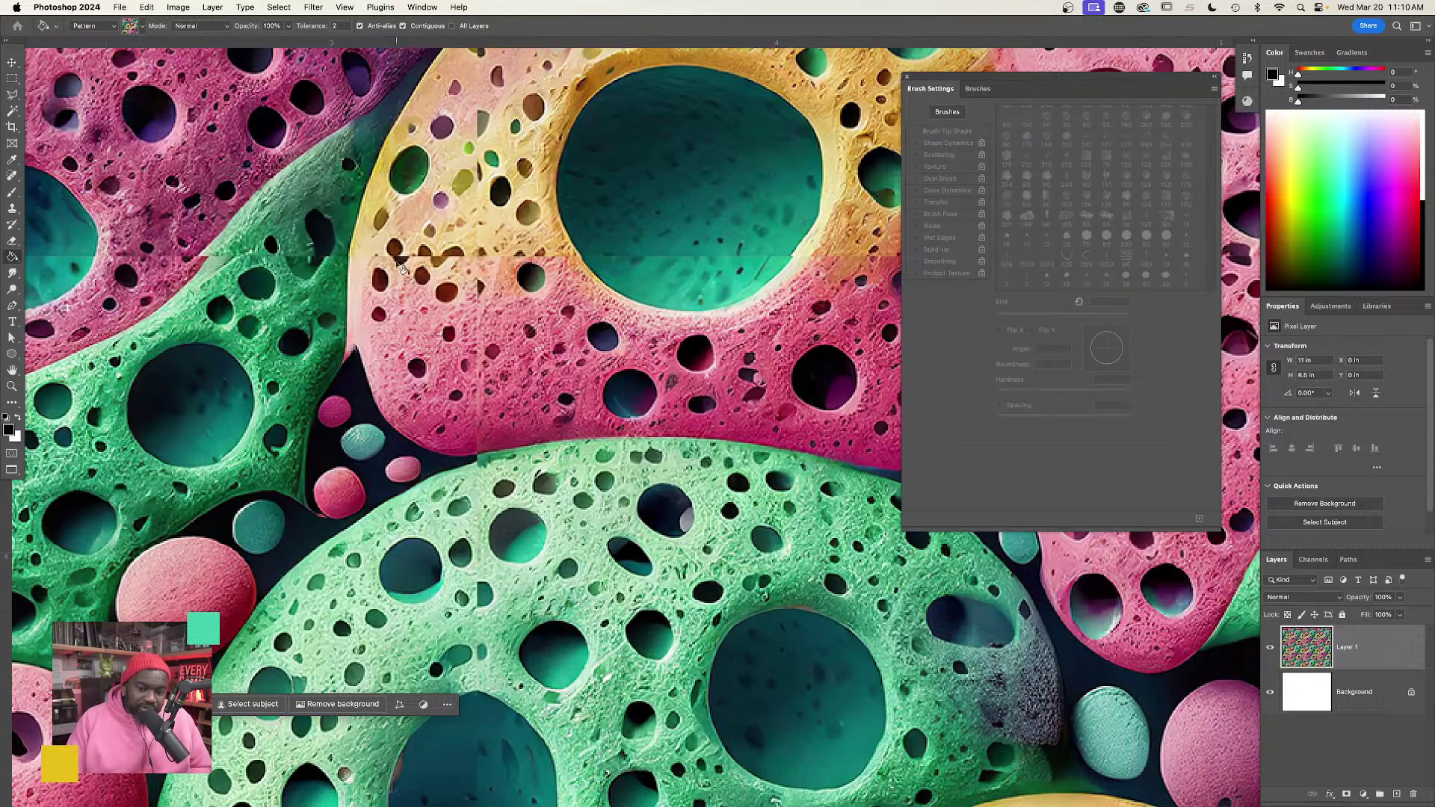
{"action": "key", "text": "l"}
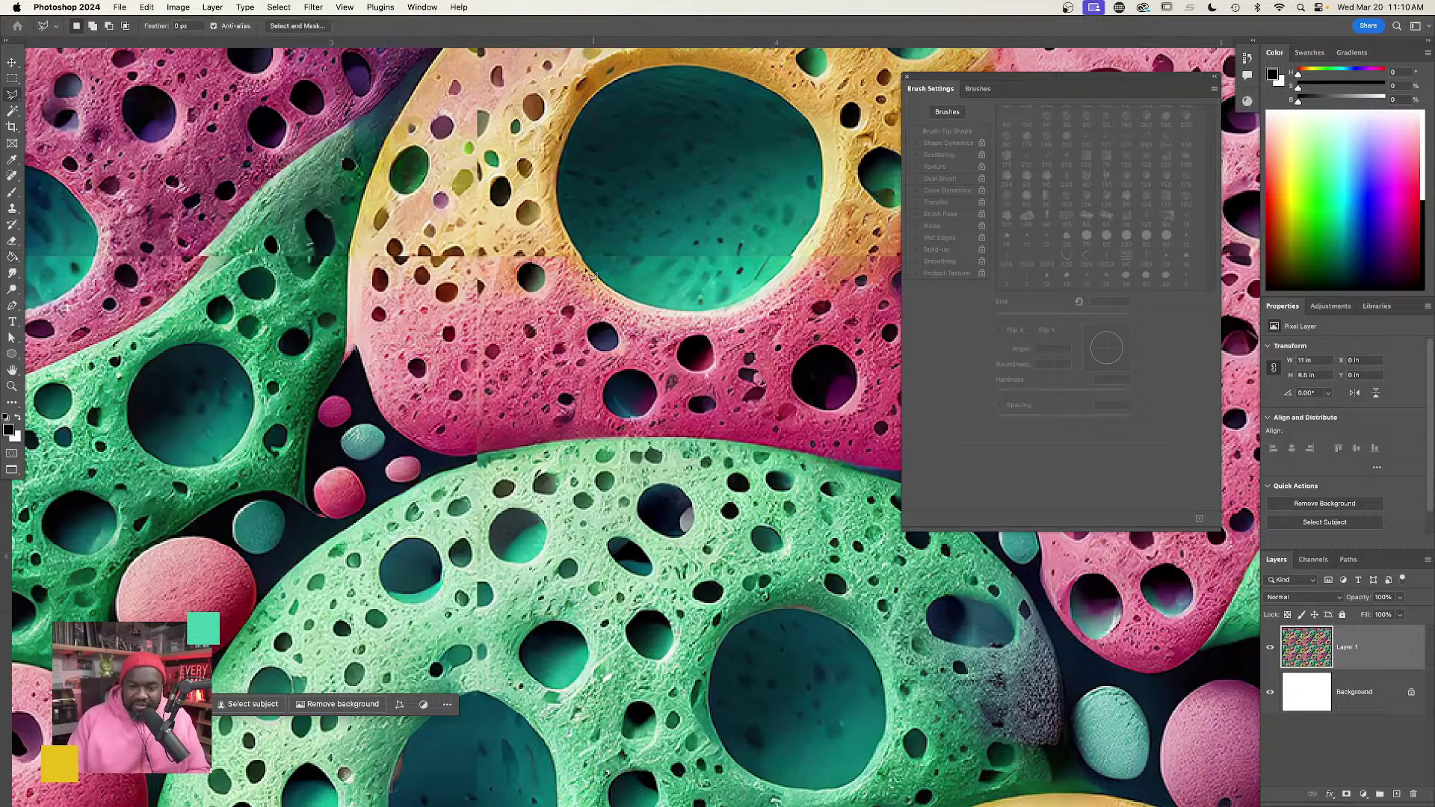
{"action": "left_click", "coordinate": [587, 280]}
{"action": "left_click", "coordinate": [549, 222]}
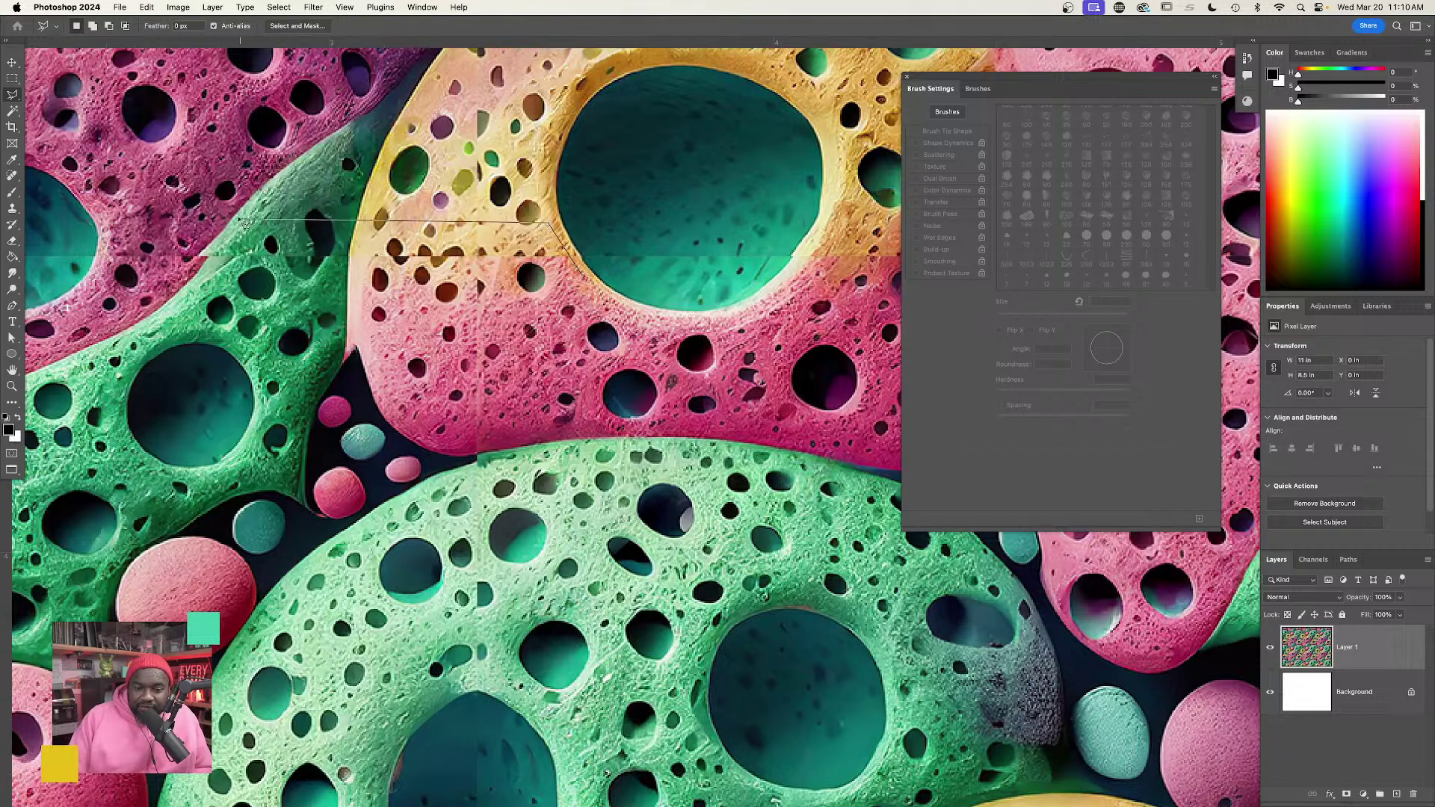
{"action": "left_click", "coordinate": [179, 213]}
{"action": "left_click", "coordinate": [106, 238]}
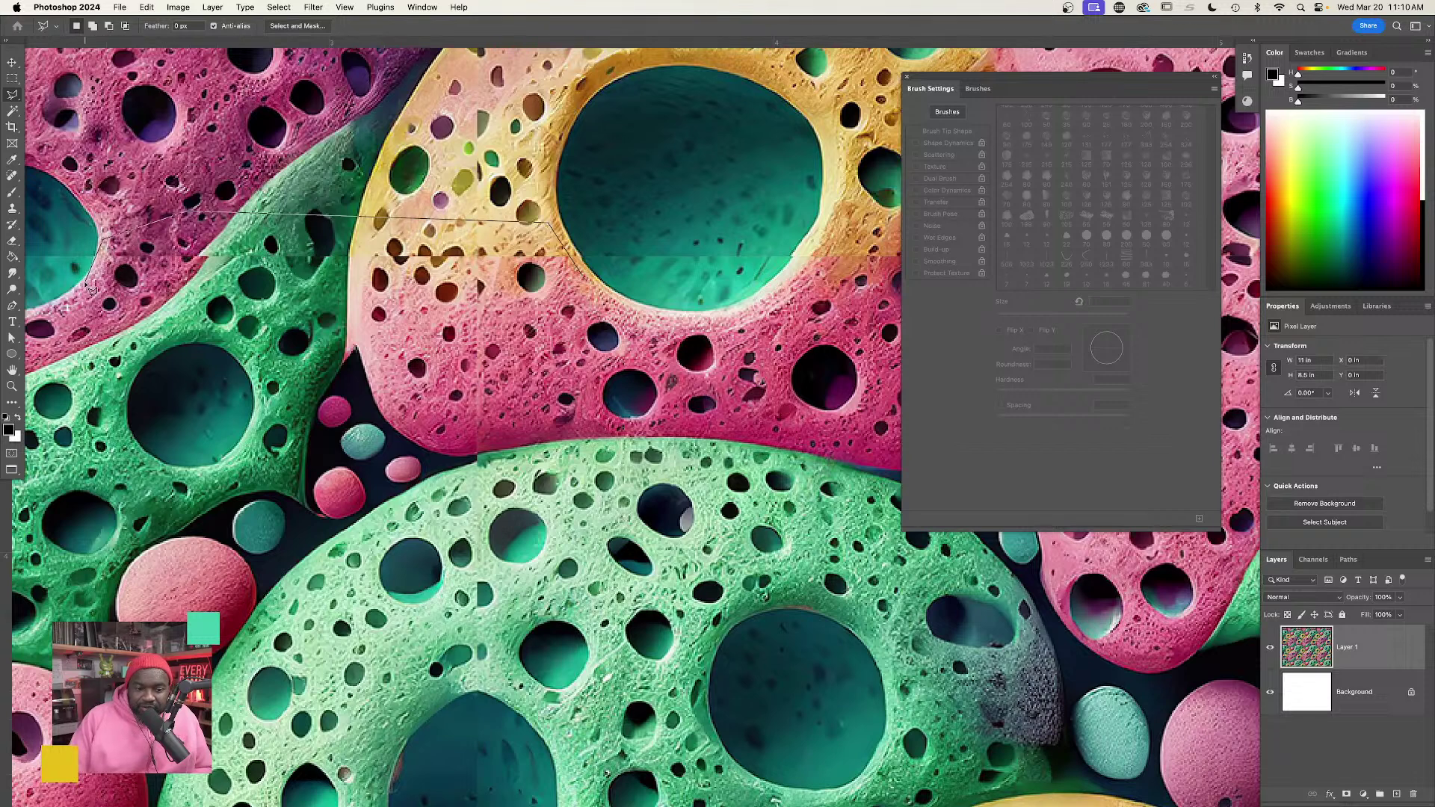
{"action": "left_click", "coordinate": [88, 284]}
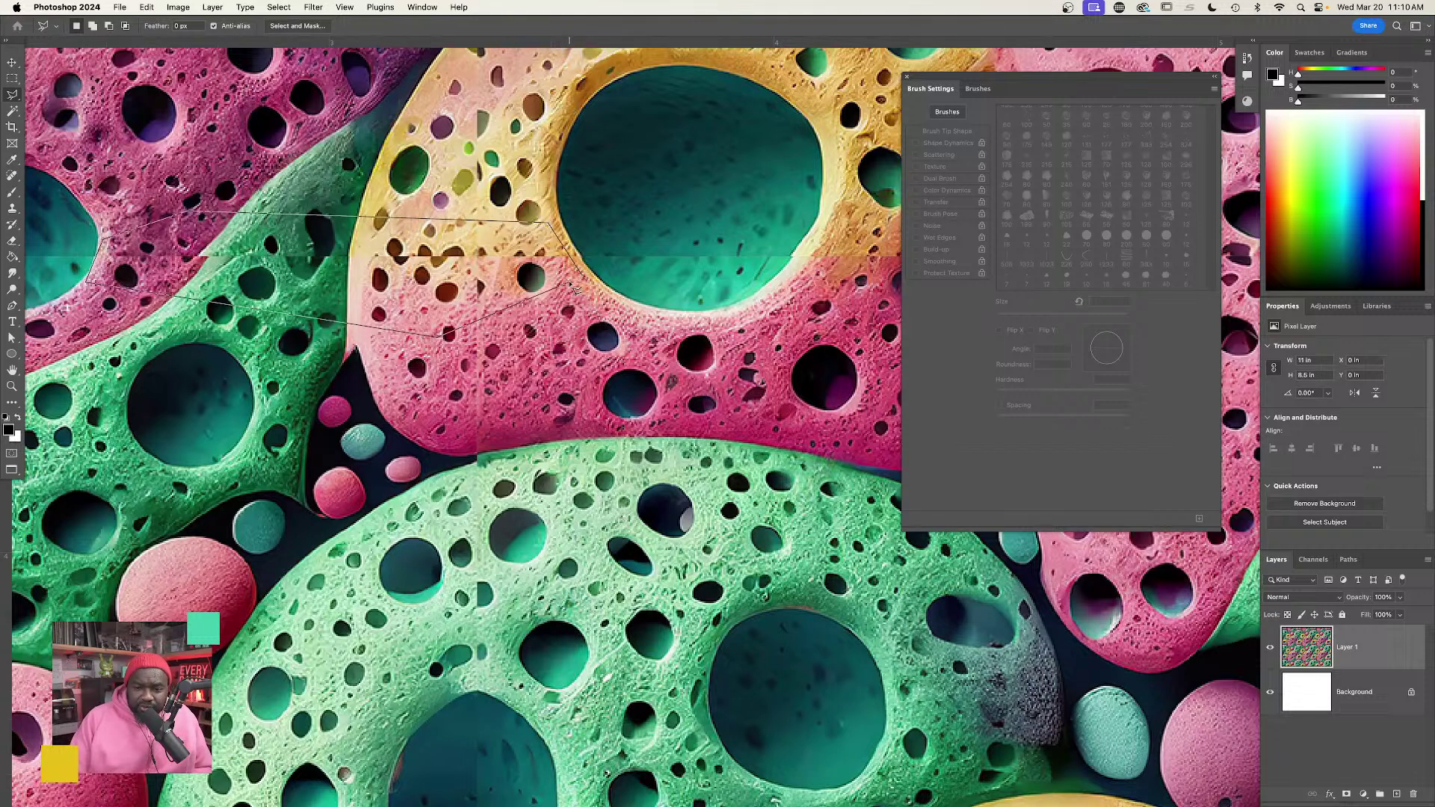
{"action": "left_click", "coordinate": [594, 282]}
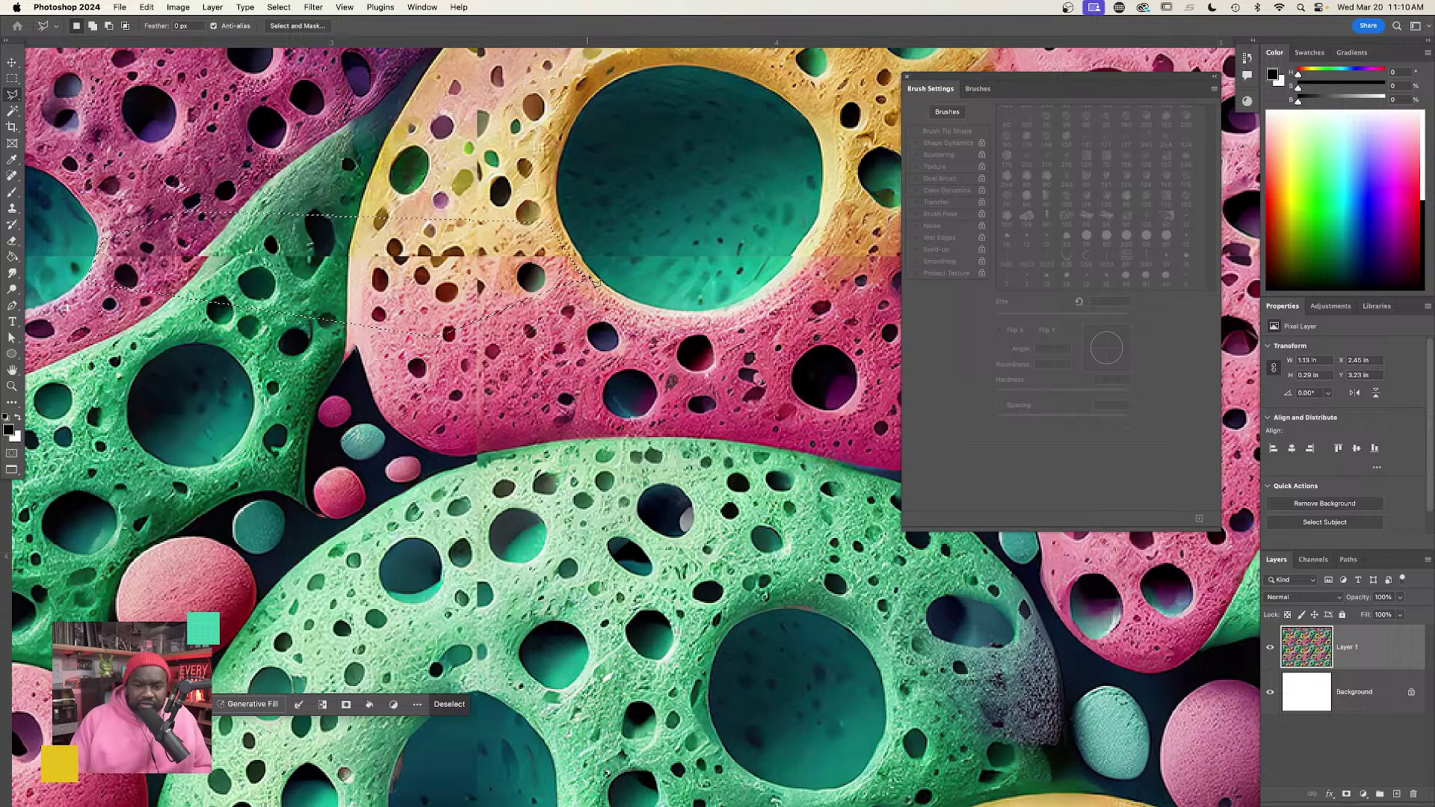
{"action": "left_click", "coordinate": [252, 704]}
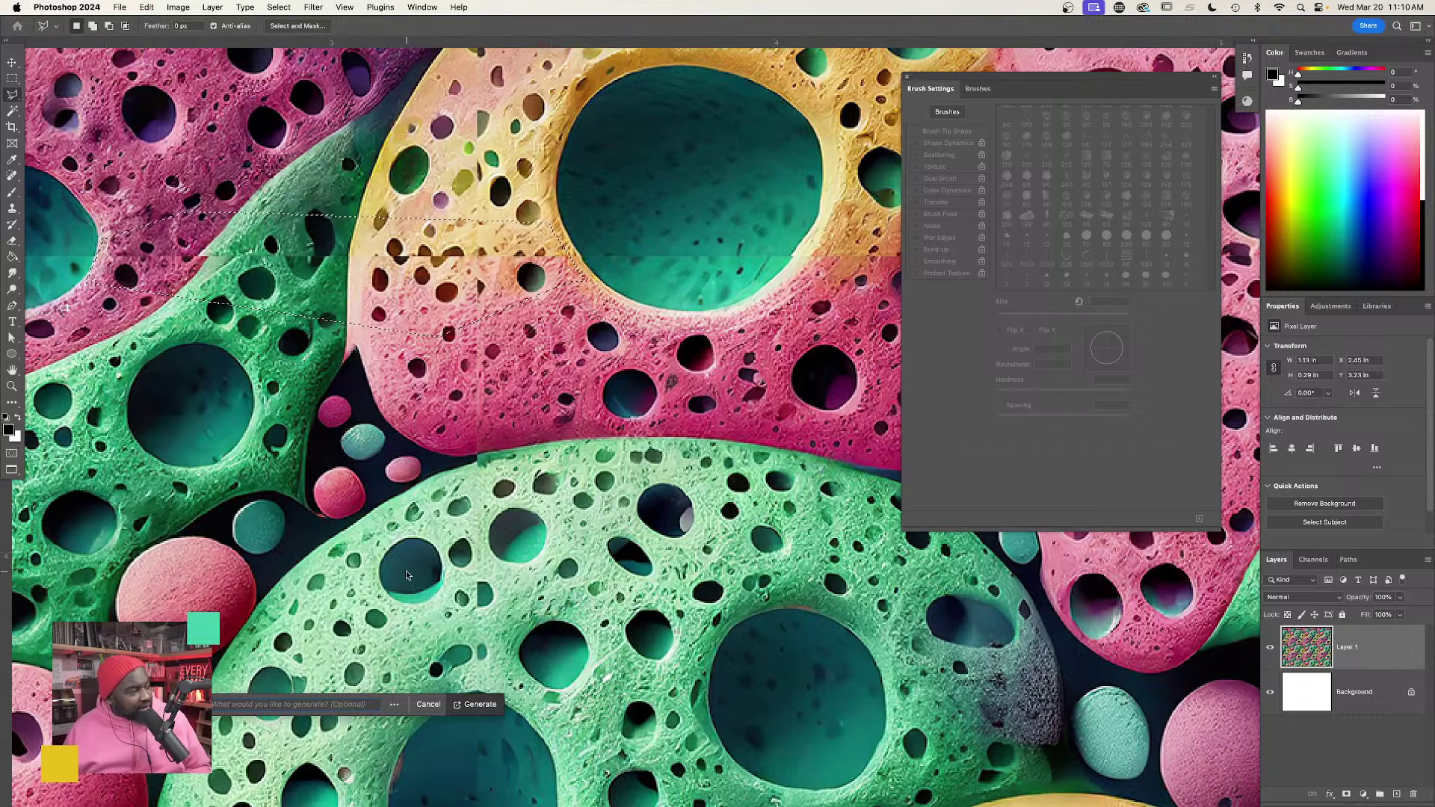
{"action": "key", "text": "Return"}
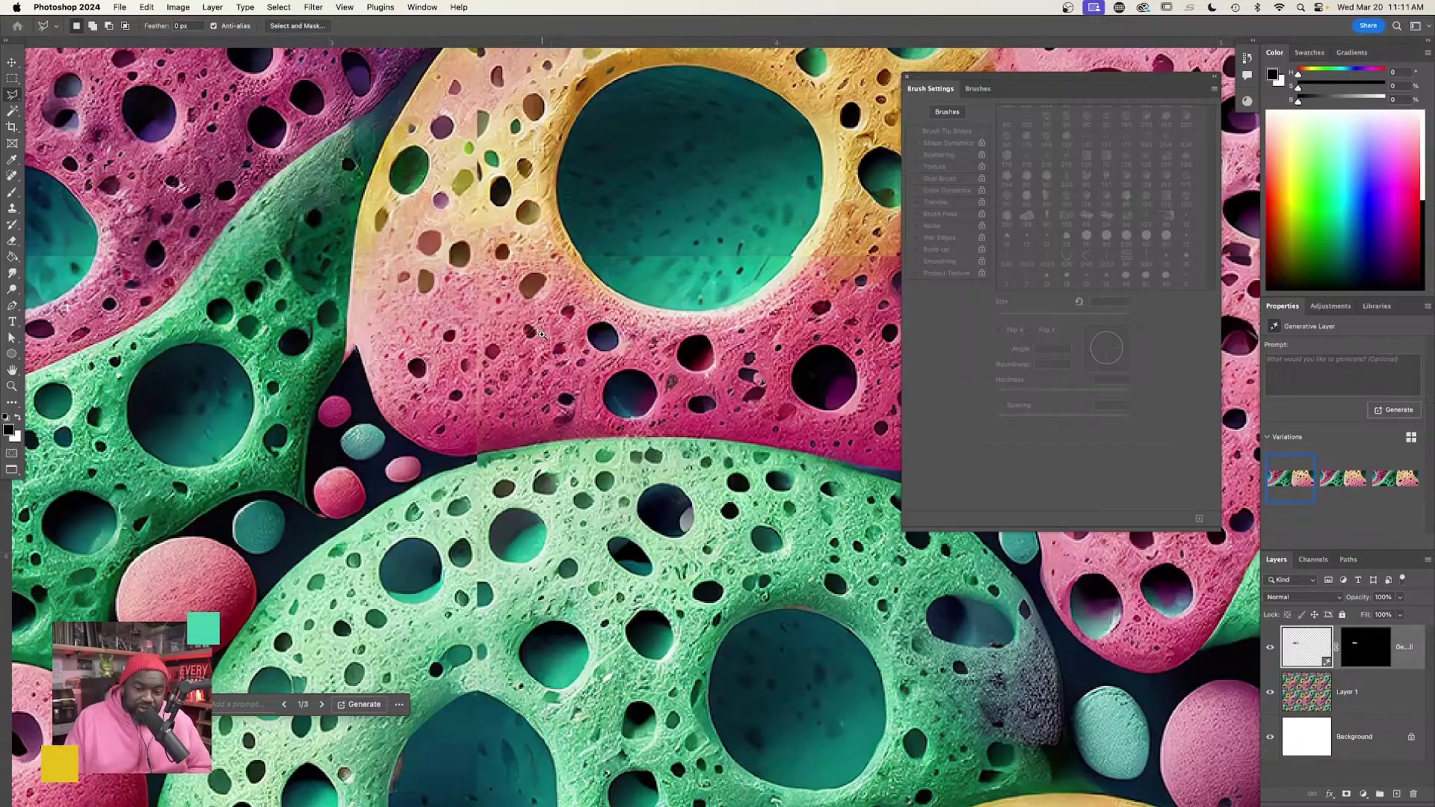
Draw a large, irregular freehand Lasso selection across the middle of the tiled sponge pattern.
{"action": "scroll", "coordinate": [465, 351], "scroll_direction": "down", "scroll_amount": 3}
{"action": "scroll", "coordinate": [468, 342], "scroll_direction": "down", "scroll_amount": 2}
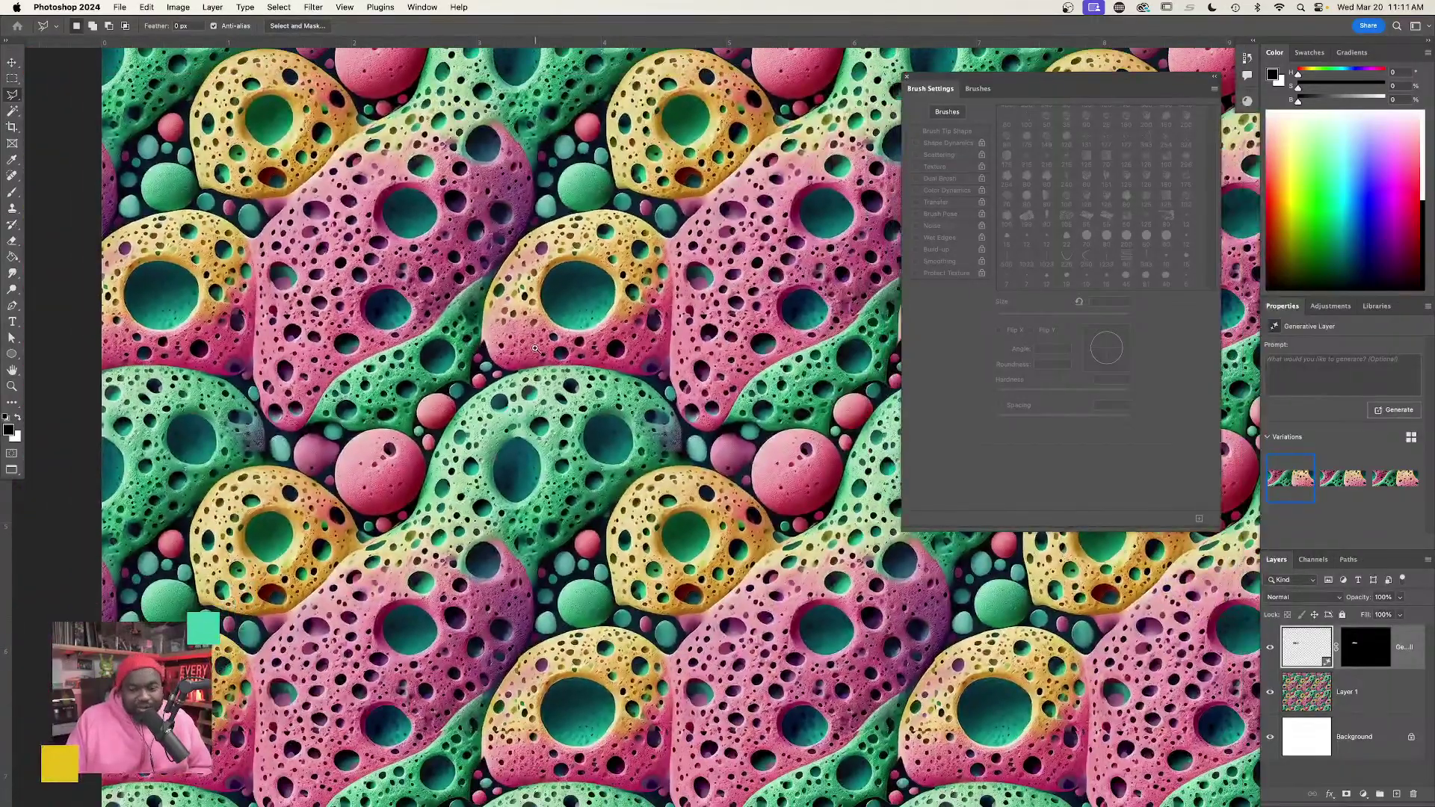
{"action": "scroll", "coordinate": [523, 351], "scroll_direction": "down", "scroll_amount": 3}
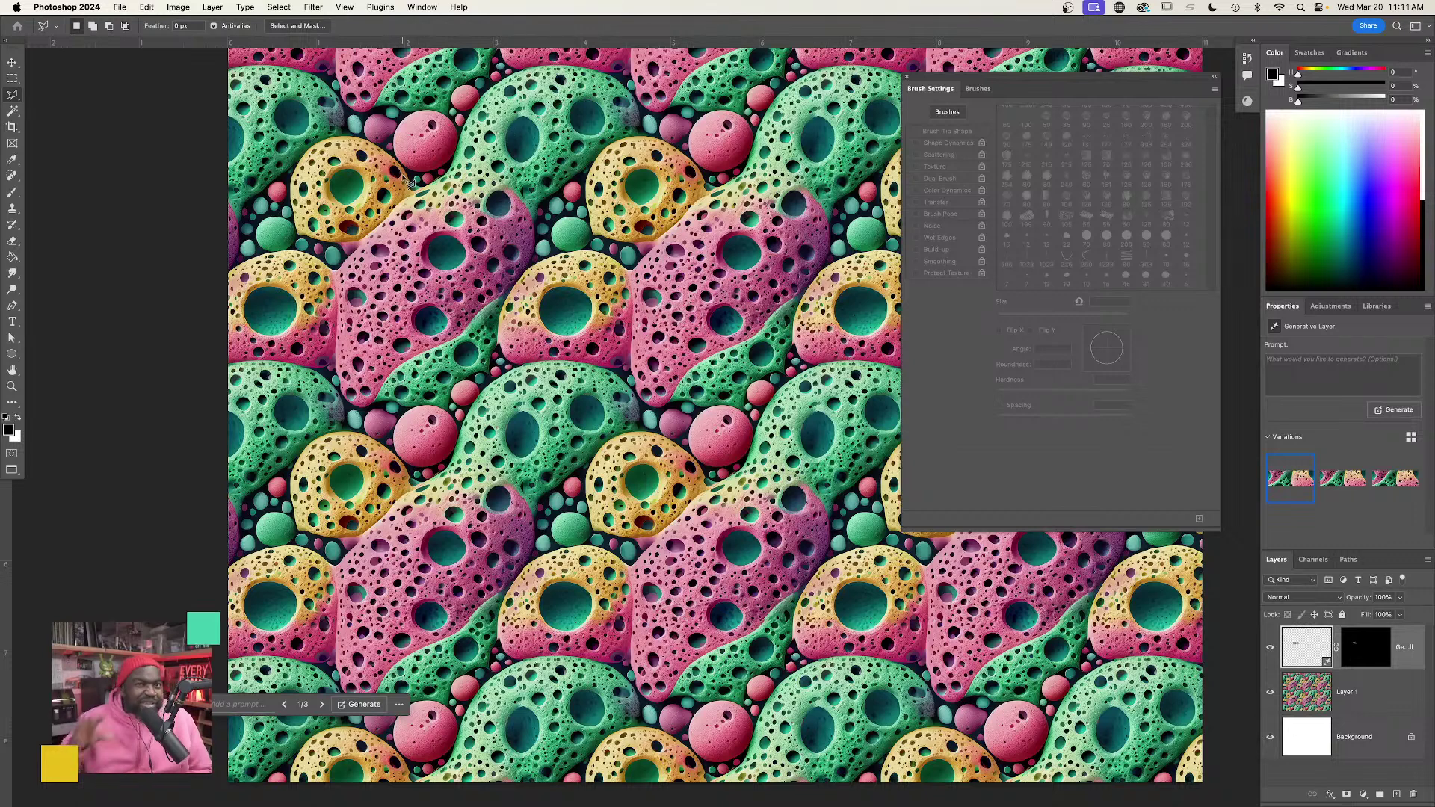
{"action": "scroll", "coordinate": [651, 374], "scroll_direction": "right", "scroll_amount": 6}
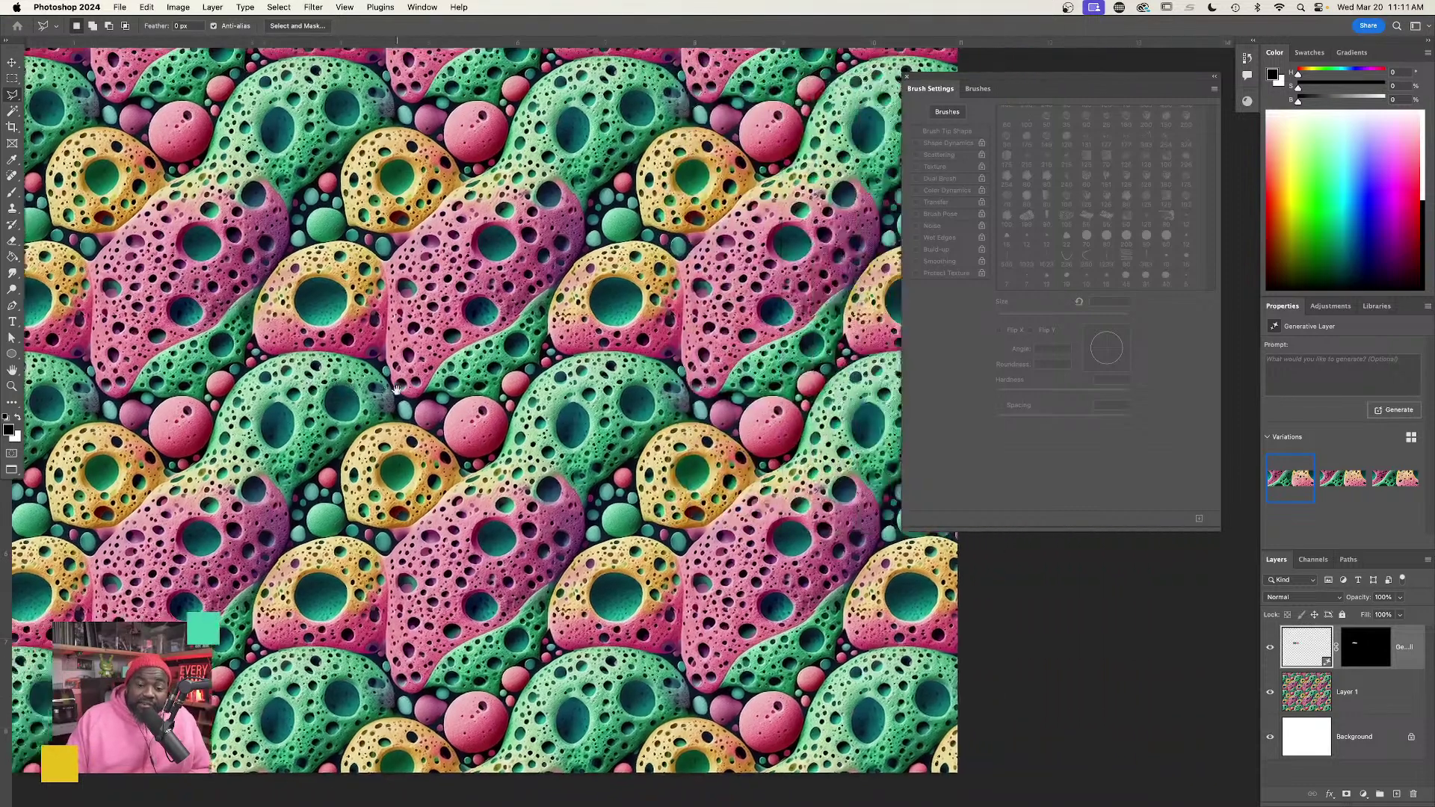
{"action": "key", "text": "shift+l"}
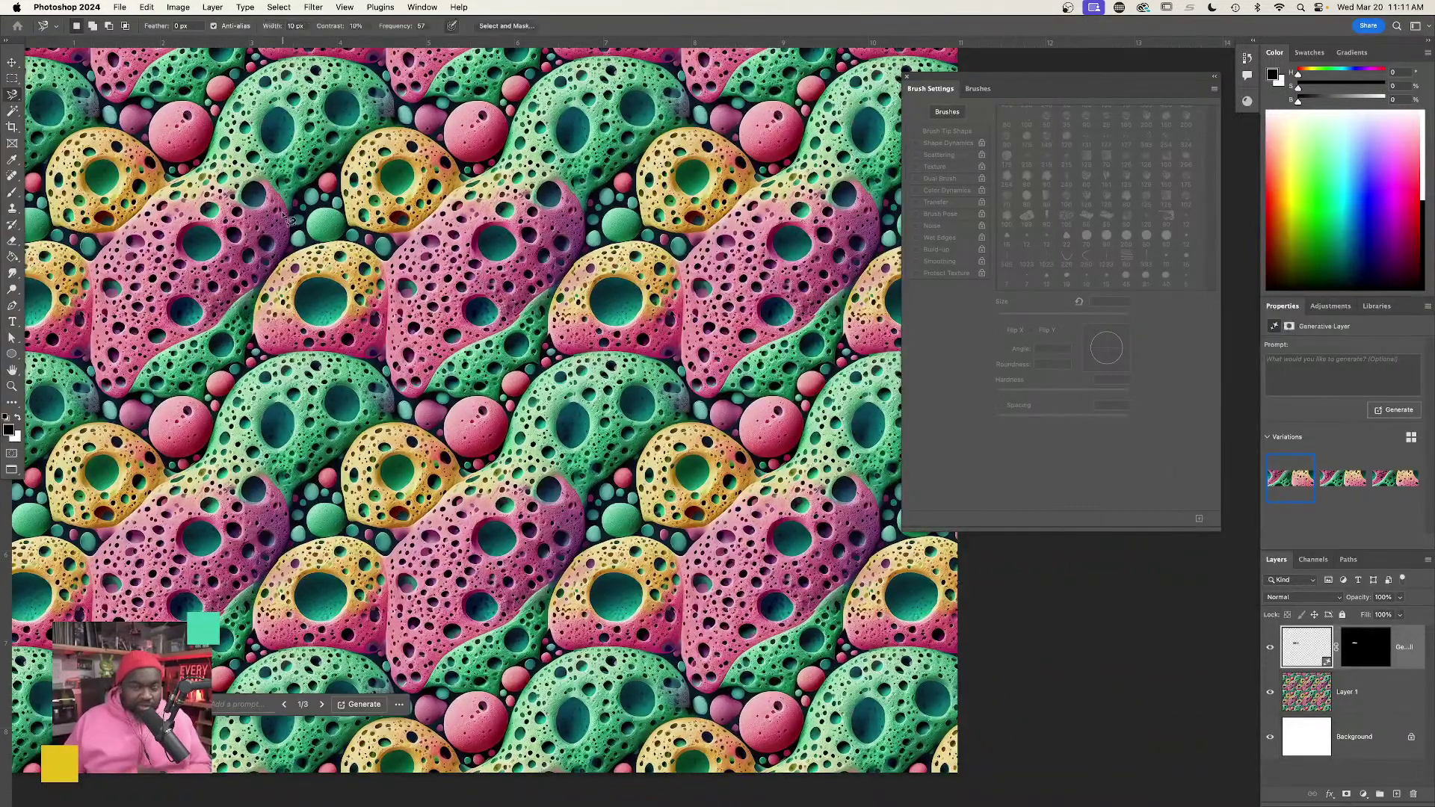
{"action": "key", "text": "shift+l"}
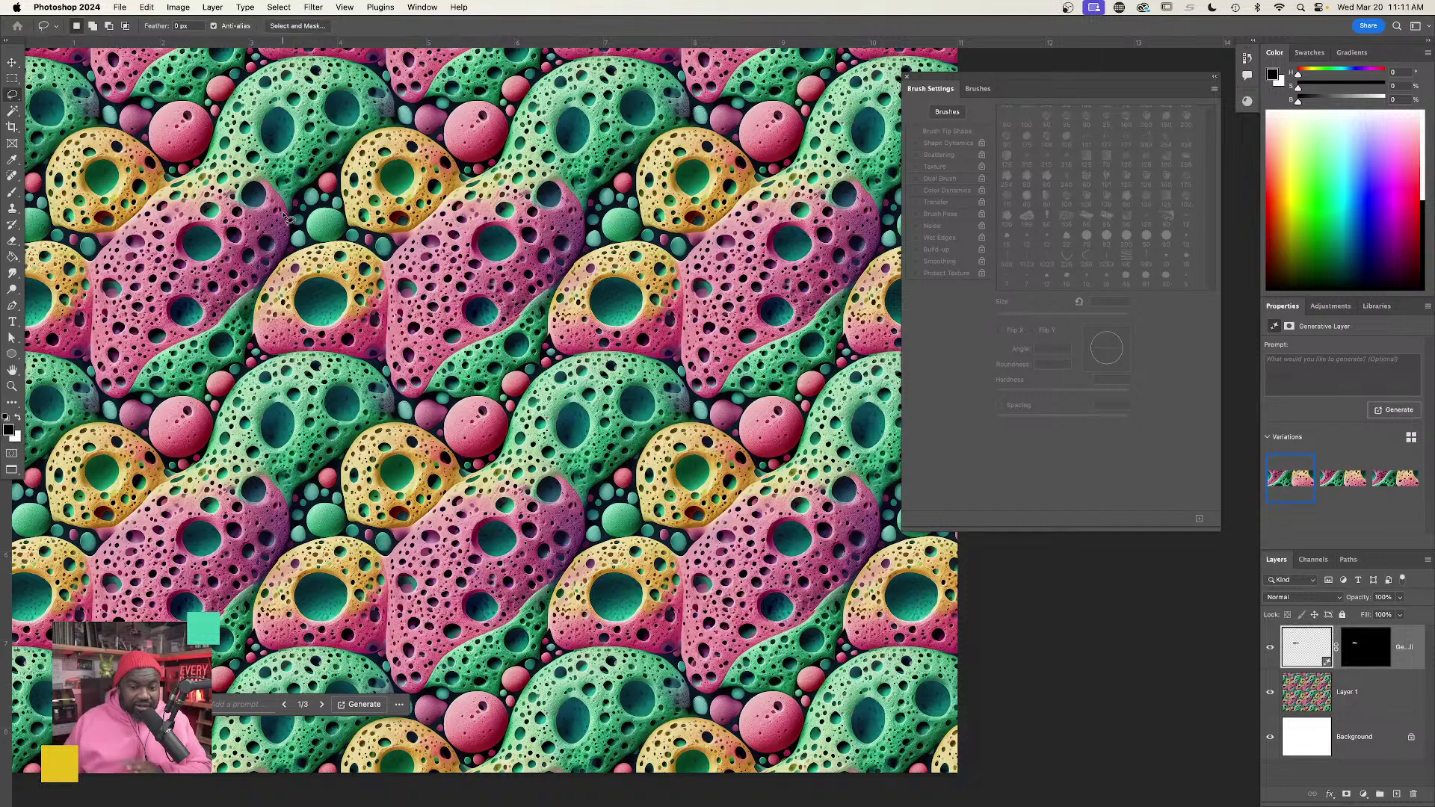
{"action": "mouse_move", "coordinate": [288, 219]}
{"action": "left_mouse_down"}
{"action": "mouse_move", "coordinate": [435, 167]}
{"action": "mouse_move", "coordinate": [544, 190]}
{"action": "mouse_move", "coordinate": [675, 294]}
{"action": "mouse_move", "coordinate": [708, 365]}
{"action": "mouse_move", "coordinate": [591, 242]}
{"action": "mouse_move", "coordinate": [382, 218]}
{"action": "mouse_move", "coordinate": [28, 237]}
{"action": "mouse_move", "coordinate": [35, 361]}
{"action": "mouse_move", "coordinate": [157, 444]}
{"action": "mouse_move", "coordinate": [247, 663]}
{"action": "mouse_move", "coordinate": [228, 645]}
{"action": "mouse_move", "coordinate": [433, 690]}
{"action": "mouse_move", "coordinate": [504, 504]}
{"action": "mouse_move", "coordinate": [633, 531]}
{"action": "mouse_move", "coordinate": [737, 509]}
{"action": "mouse_move", "coordinate": [690, 390]}
{"action": "mouse_move", "coordinate": [708, 364]}
{"action": "left_mouse_up"}
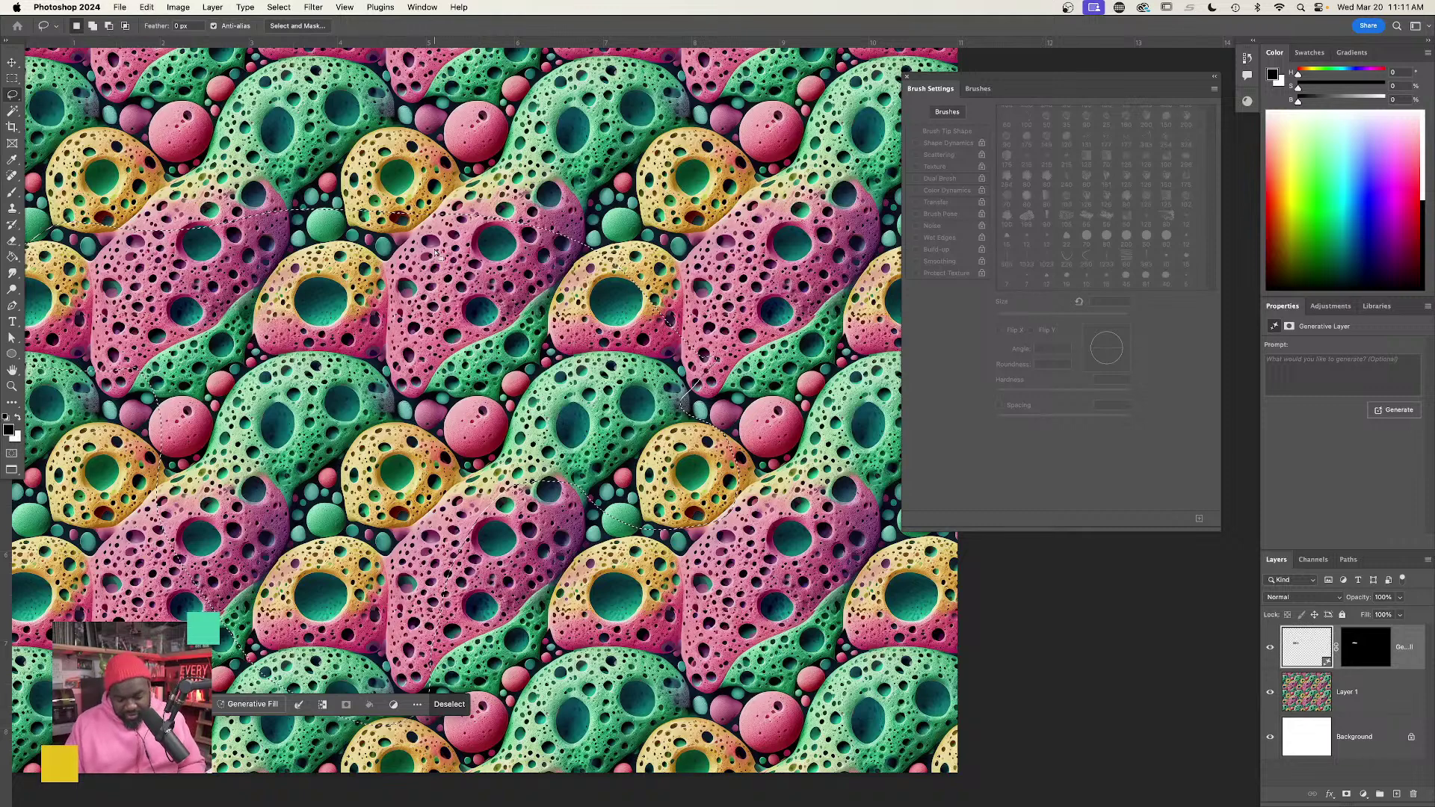
Check the extent of the irregular lasso selection in Quick Mask mode and return to the normal selection view.
{"action": "scroll", "coordinate": [513, 359], "scroll_direction": "down", "scroll_amount": 3}
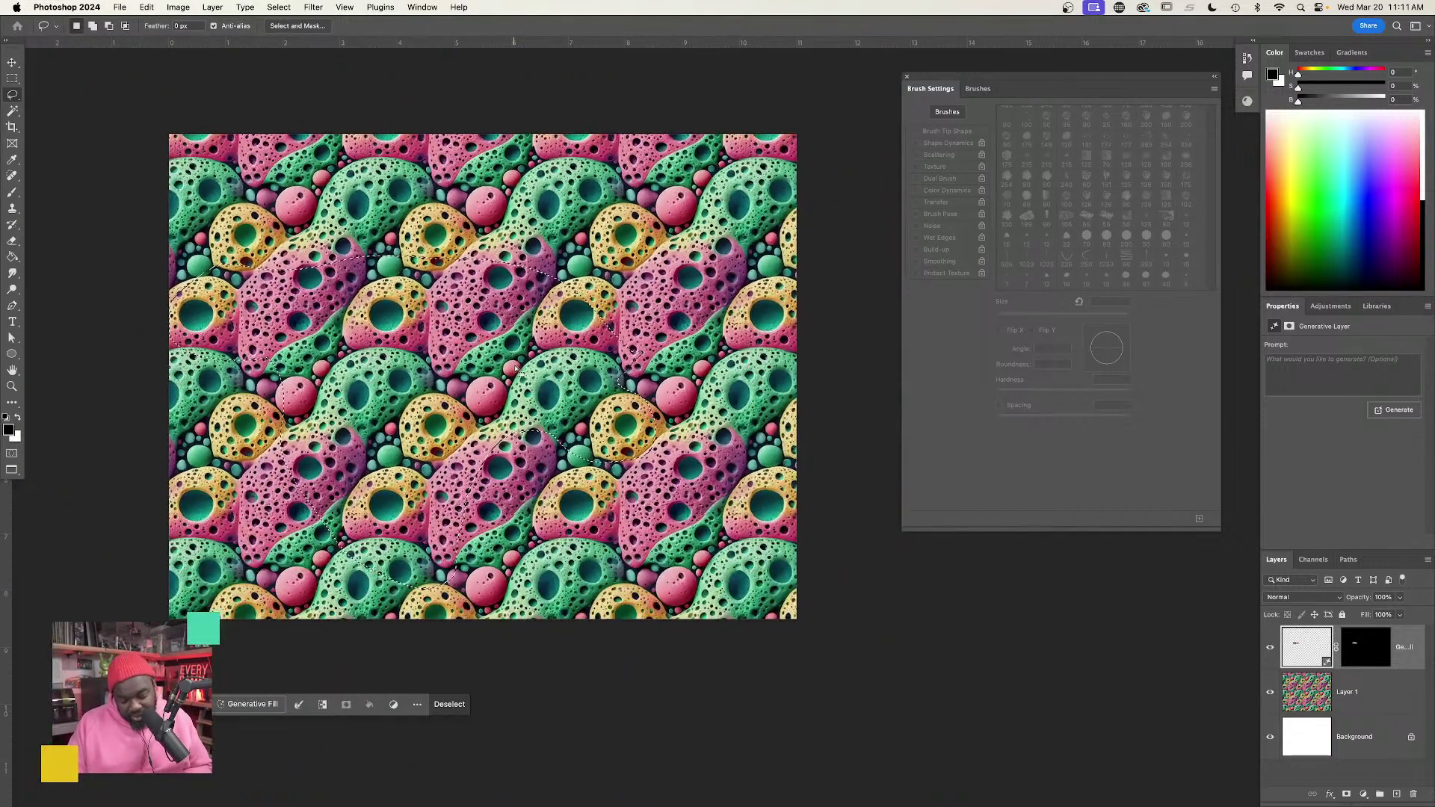
{"action": "key", "text": "q"}
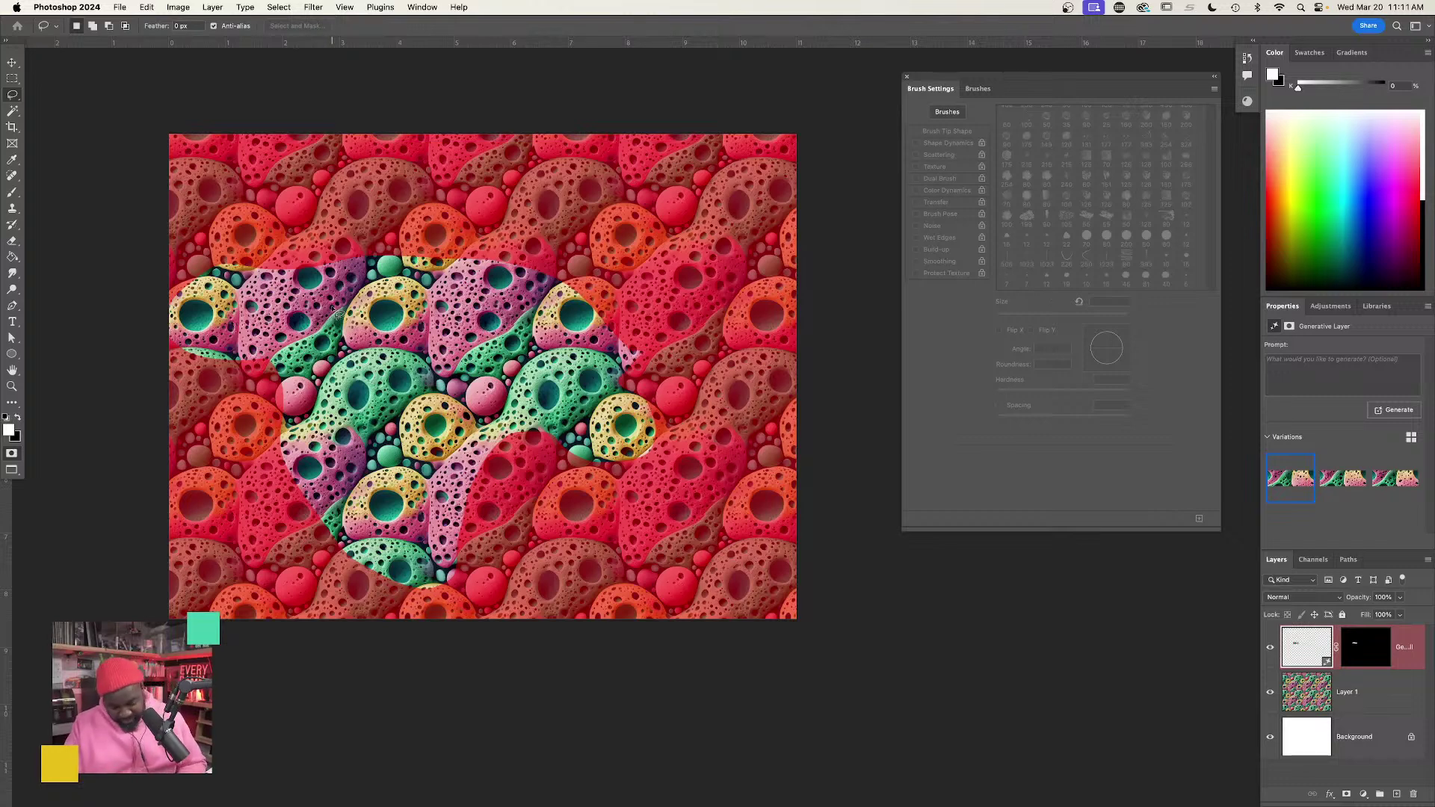
{"action": "key", "text": "q"}
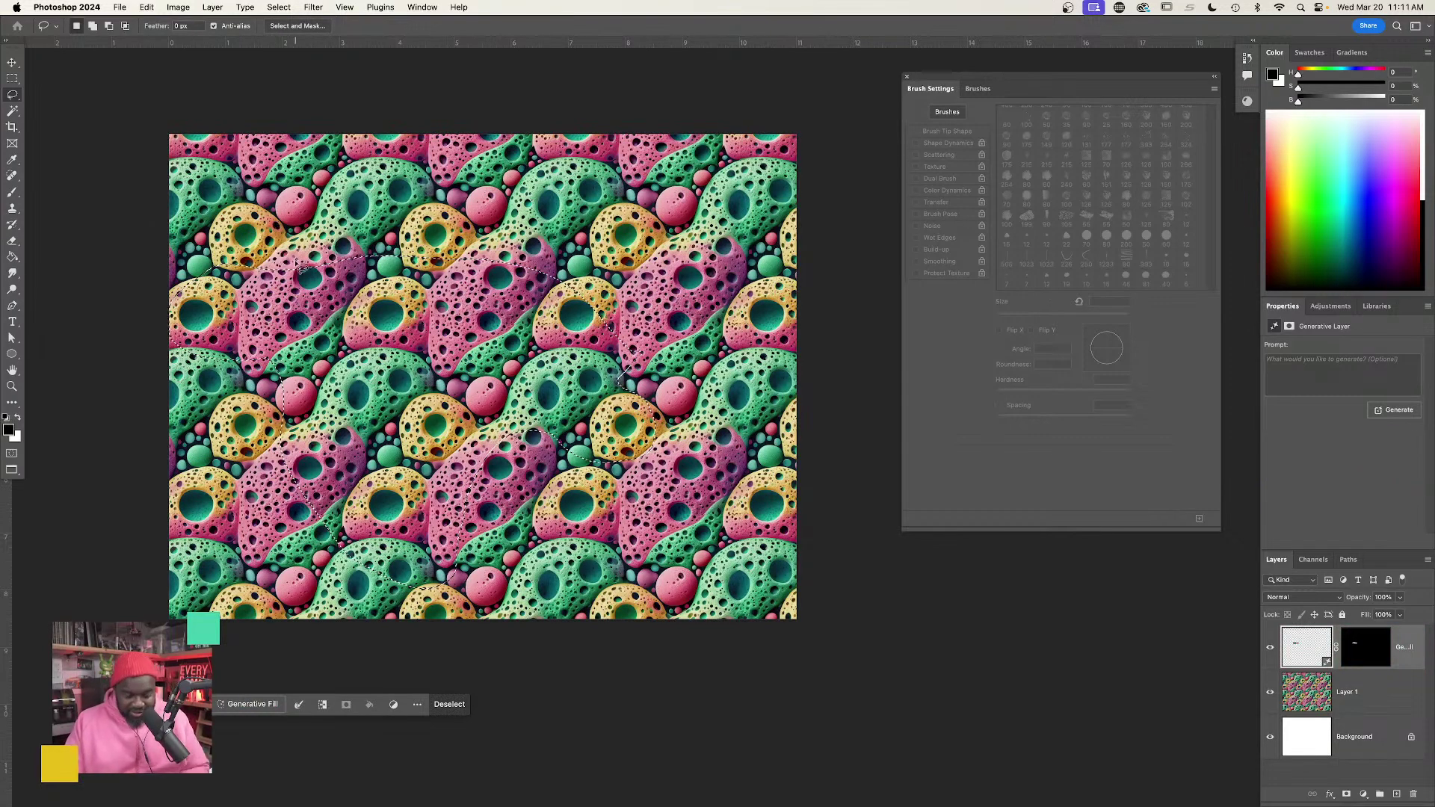
{"action": "mouse_move", "coordinate": [329, 257]}
{"action": "left_mouse_down"}
{"action": "mouse_move", "coordinate": [258, 286]}
{"action": "mouse_move", "coordinate": [268, 348]}
{"action": "mouse_move", "coordinate": [151, 399]}
{"action": "mouse_move", "coordinate": [191, 194]}
{"action": "mouse_move", "coordinate": [216, 183]}
{"action": "left_mouse_up"}
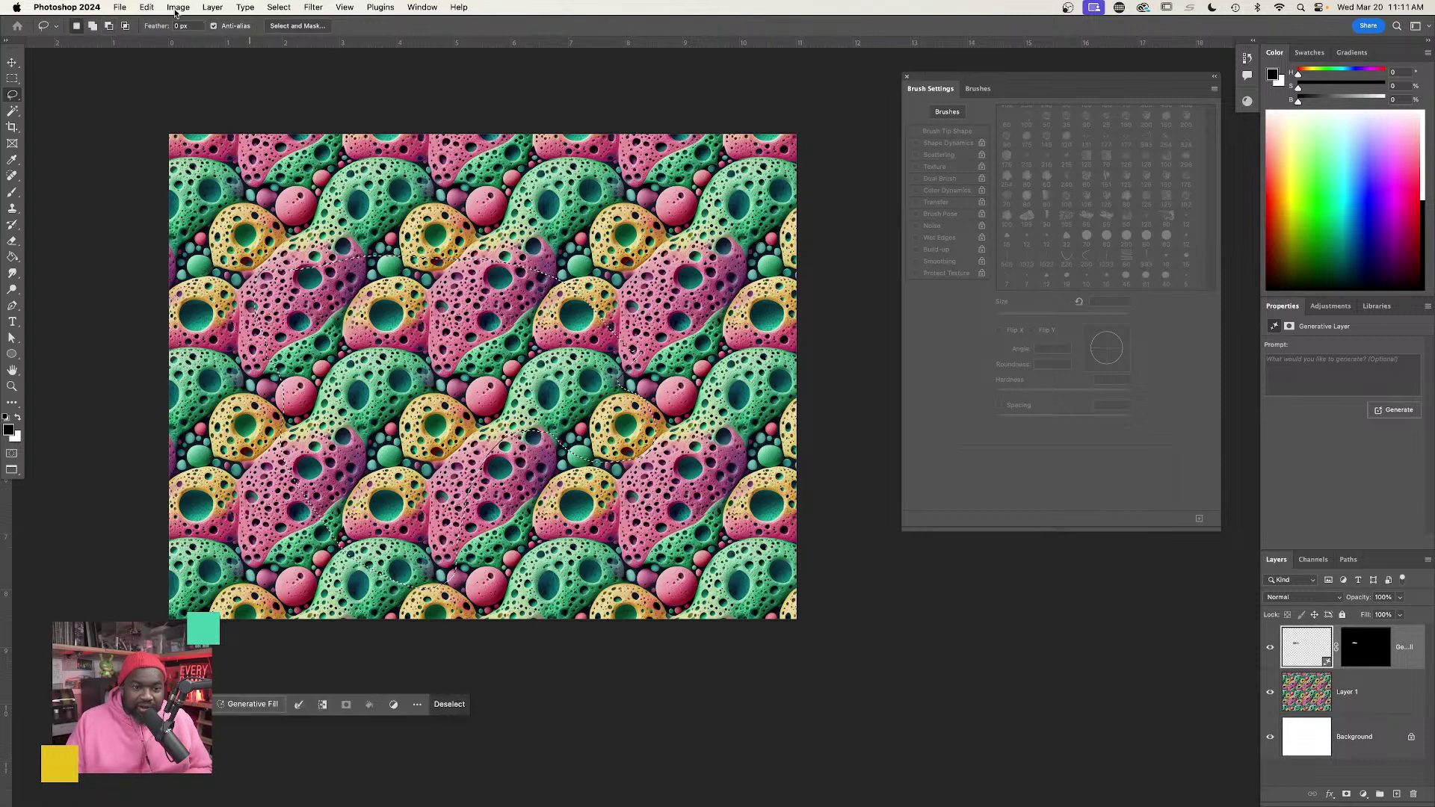
{"action": "left_click", "coordinate": [278, 7]}
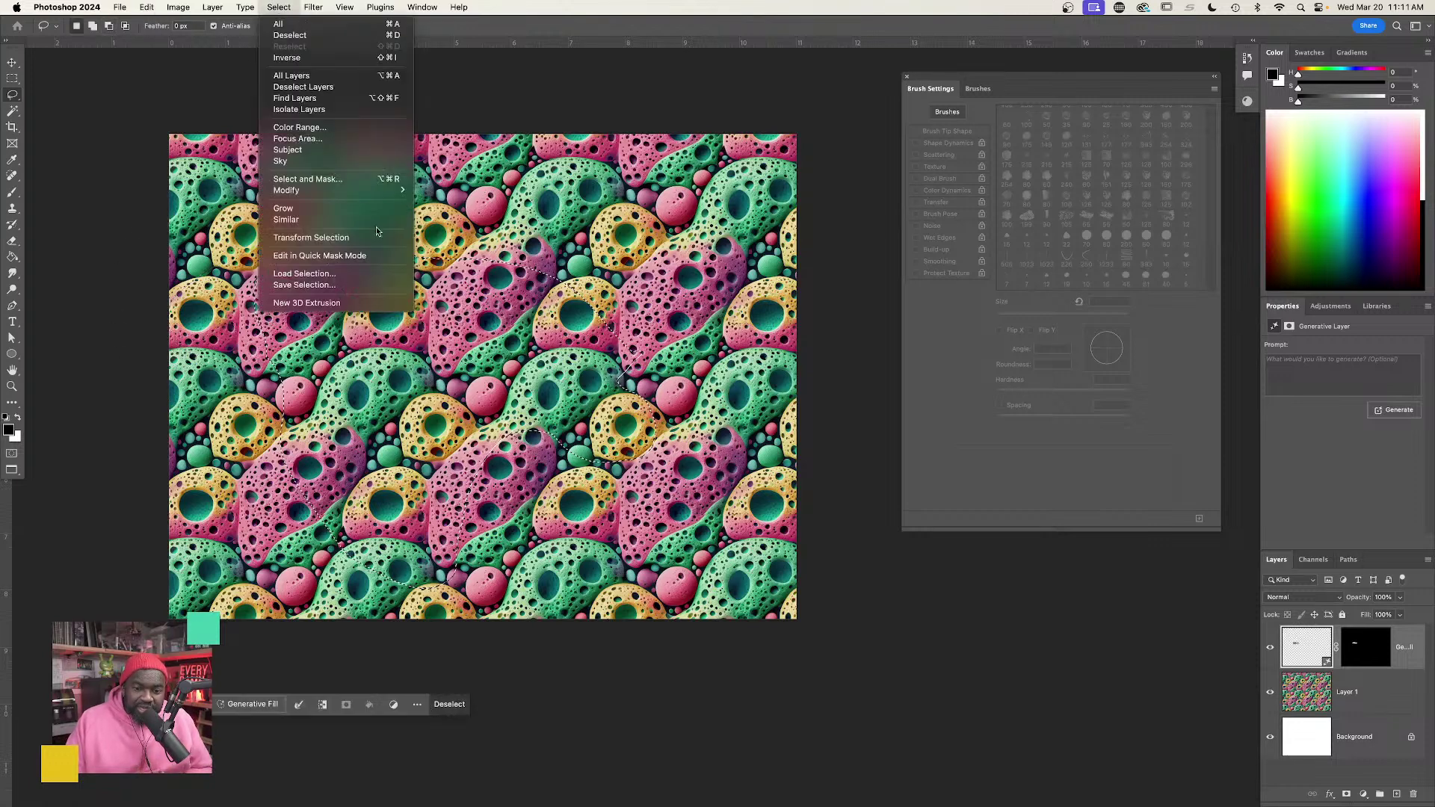
{"action": "left_click", "coordinate": [502, 9]}
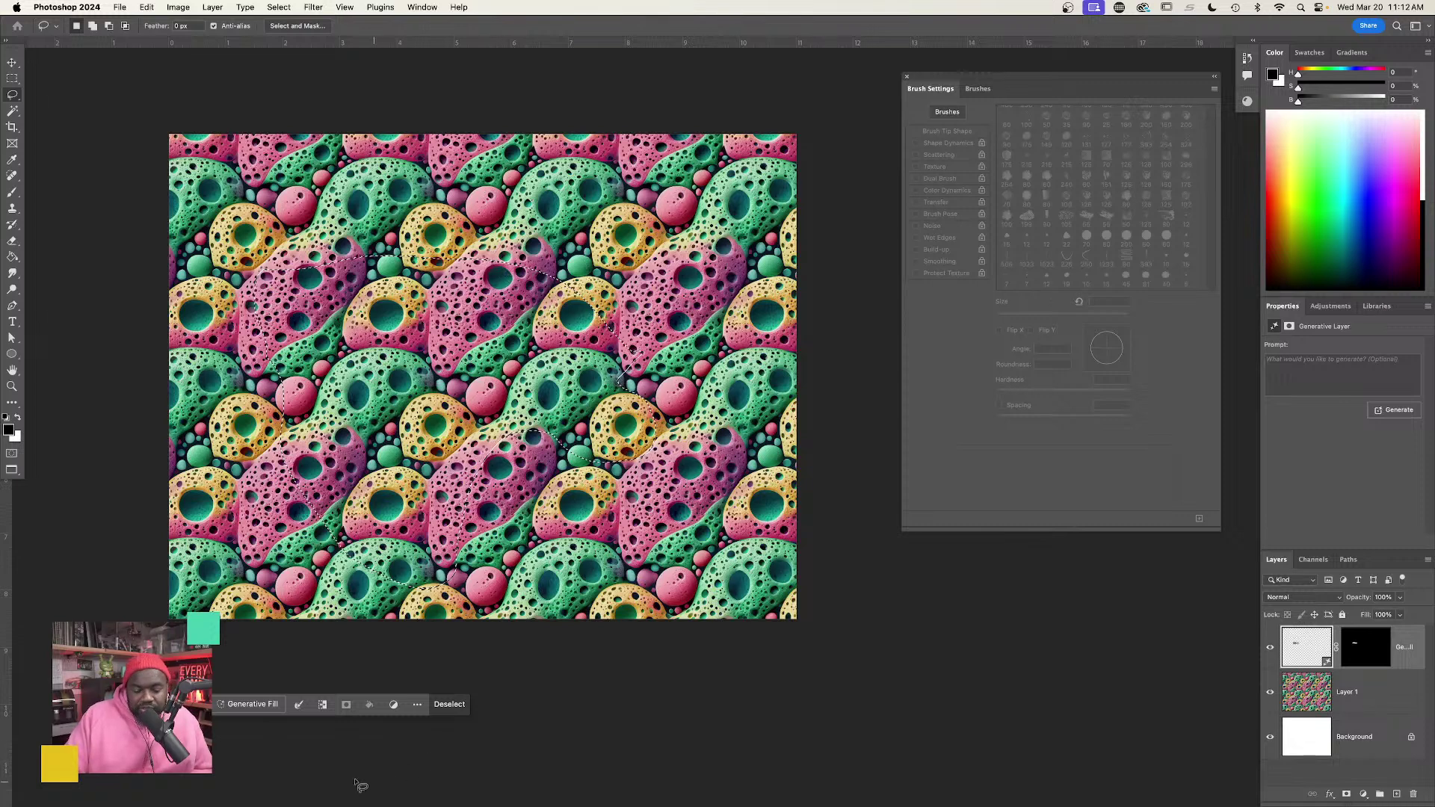
Run Generative Fill without a prompt on the large lasso selection, compare the three variations and keep the first one.
{"action": "left_click", "coordinate": [249, 706]}
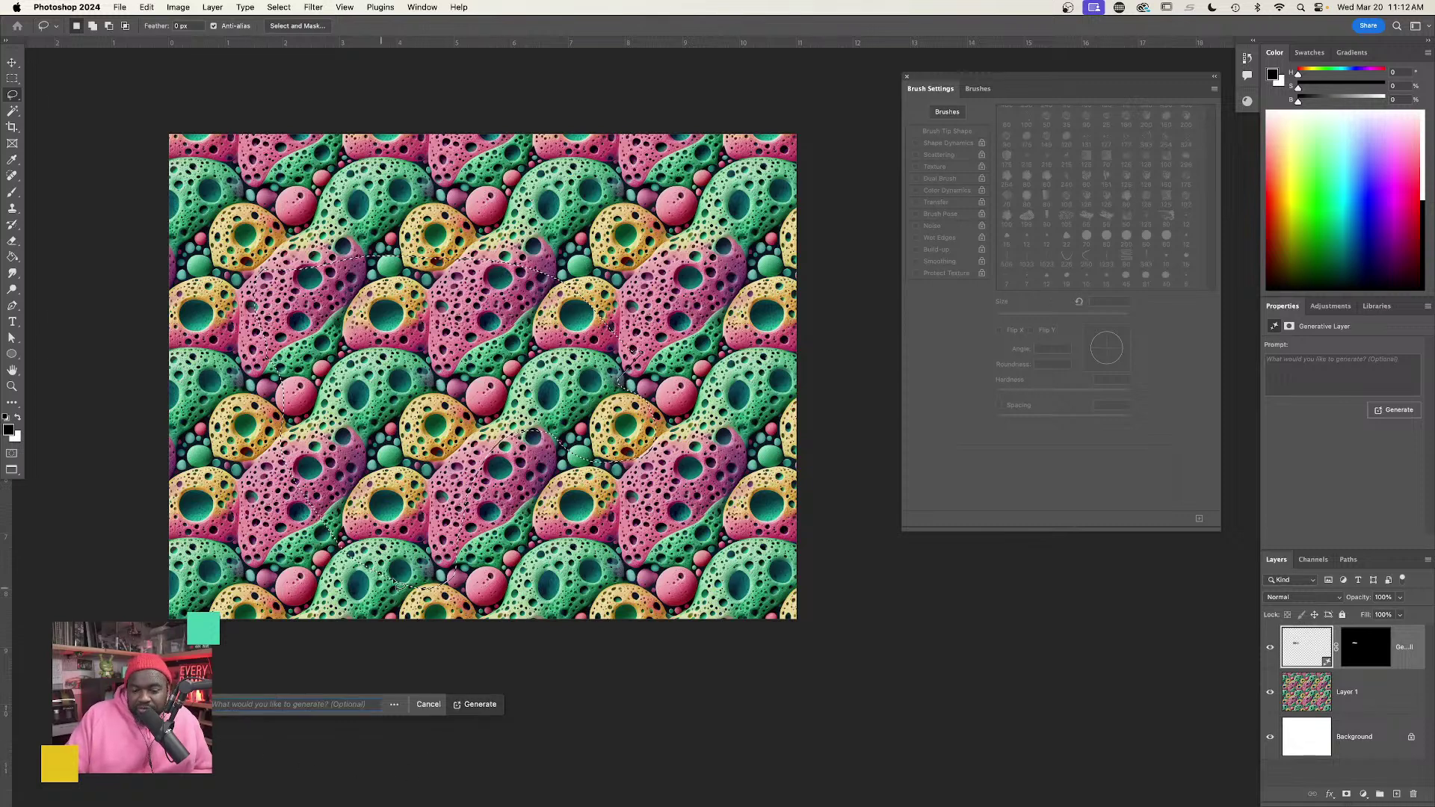
{"action": "left_click", "coordinate": [482, 707]}
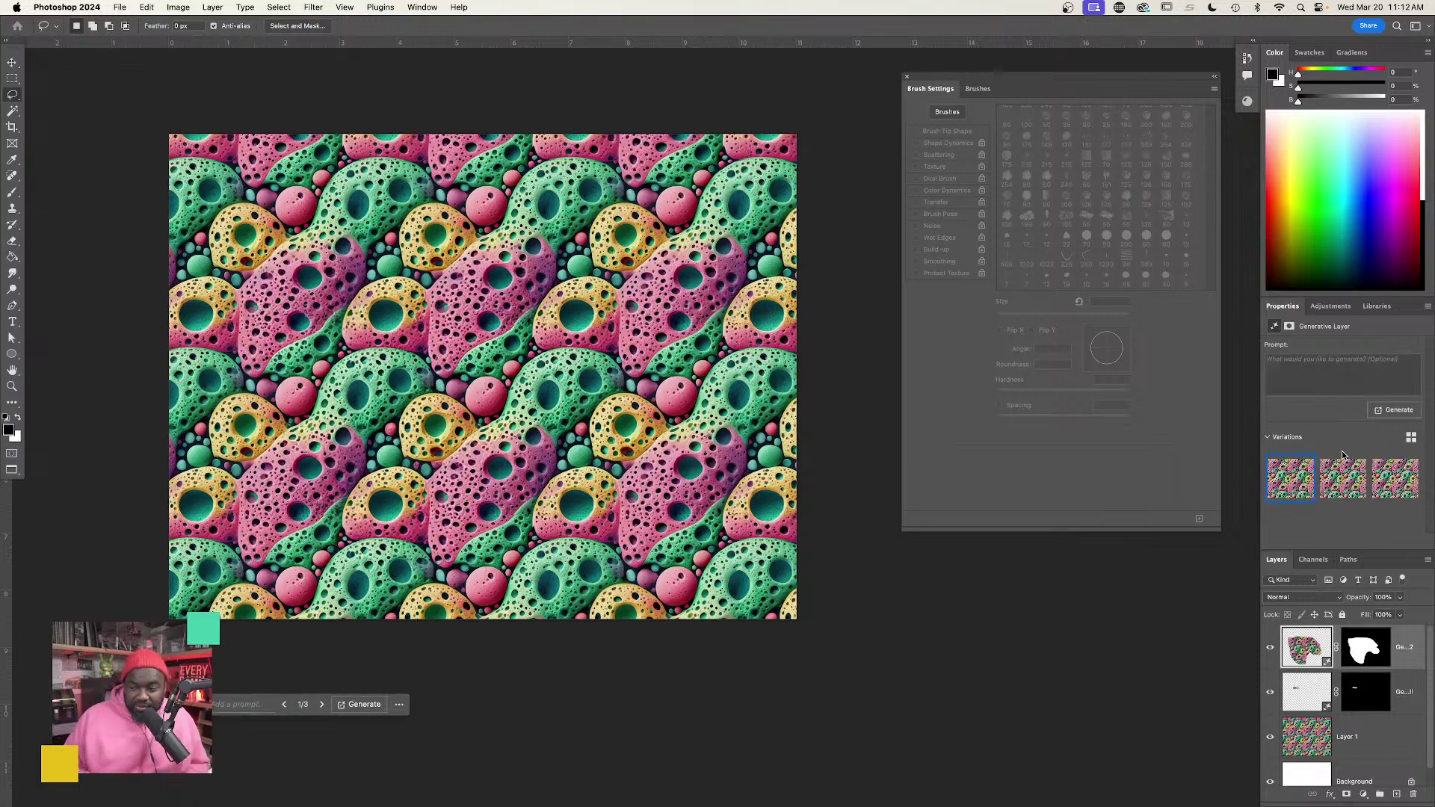
{"action": "left_click", "coordinate": [1342, 482]}
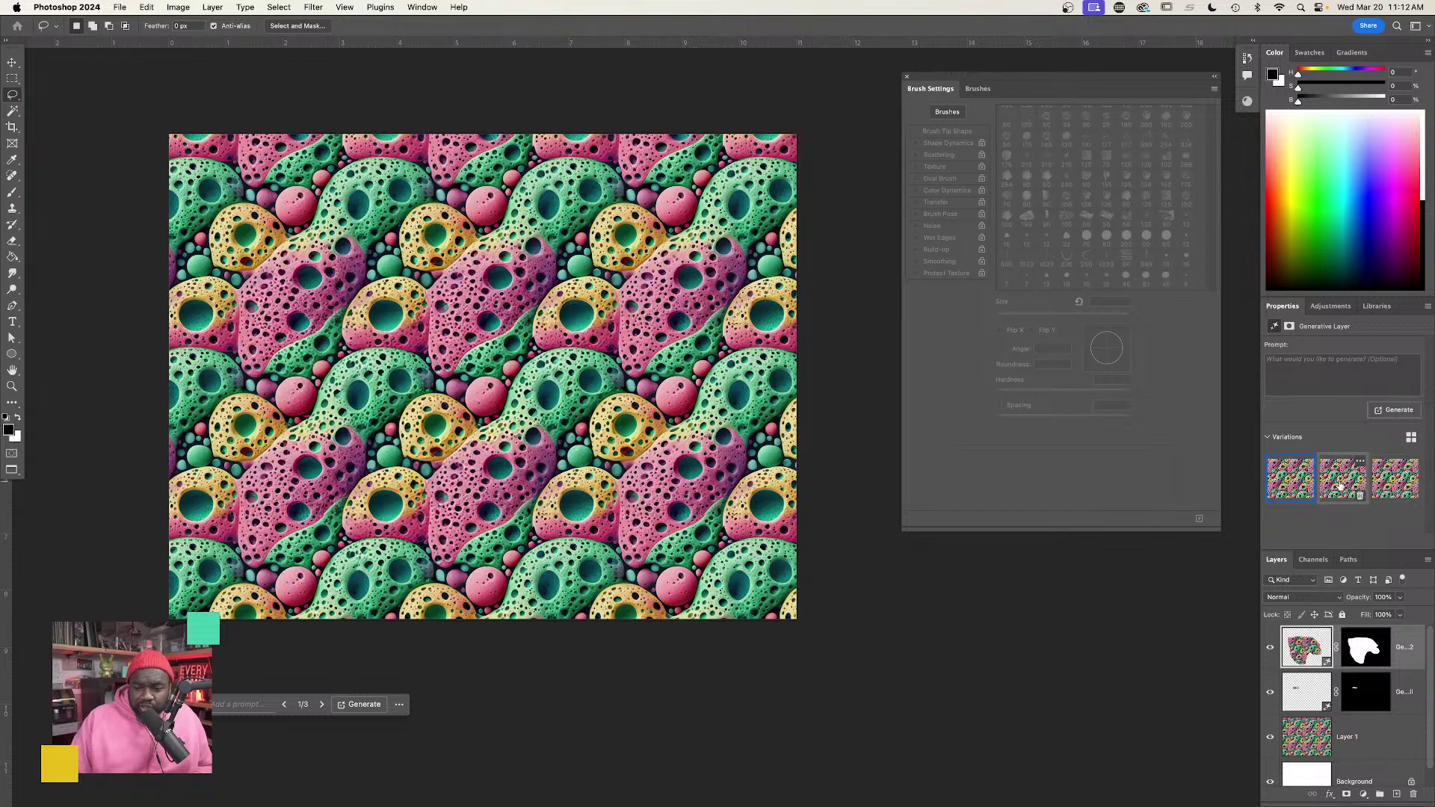
{"action": "left_click", "coordinate": [1395, 484]}
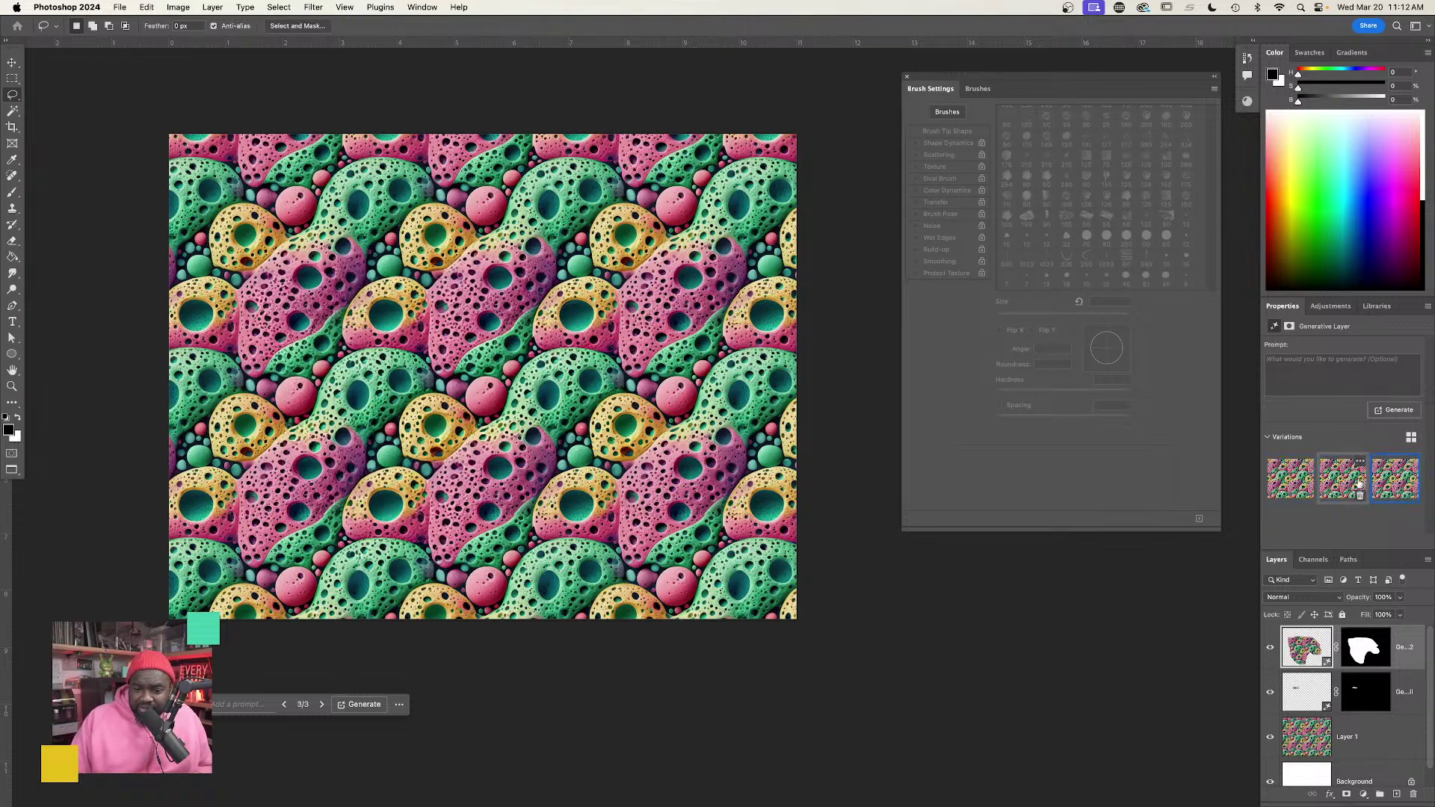
{"action": "left_click", "coordinate": [1350, 482]}
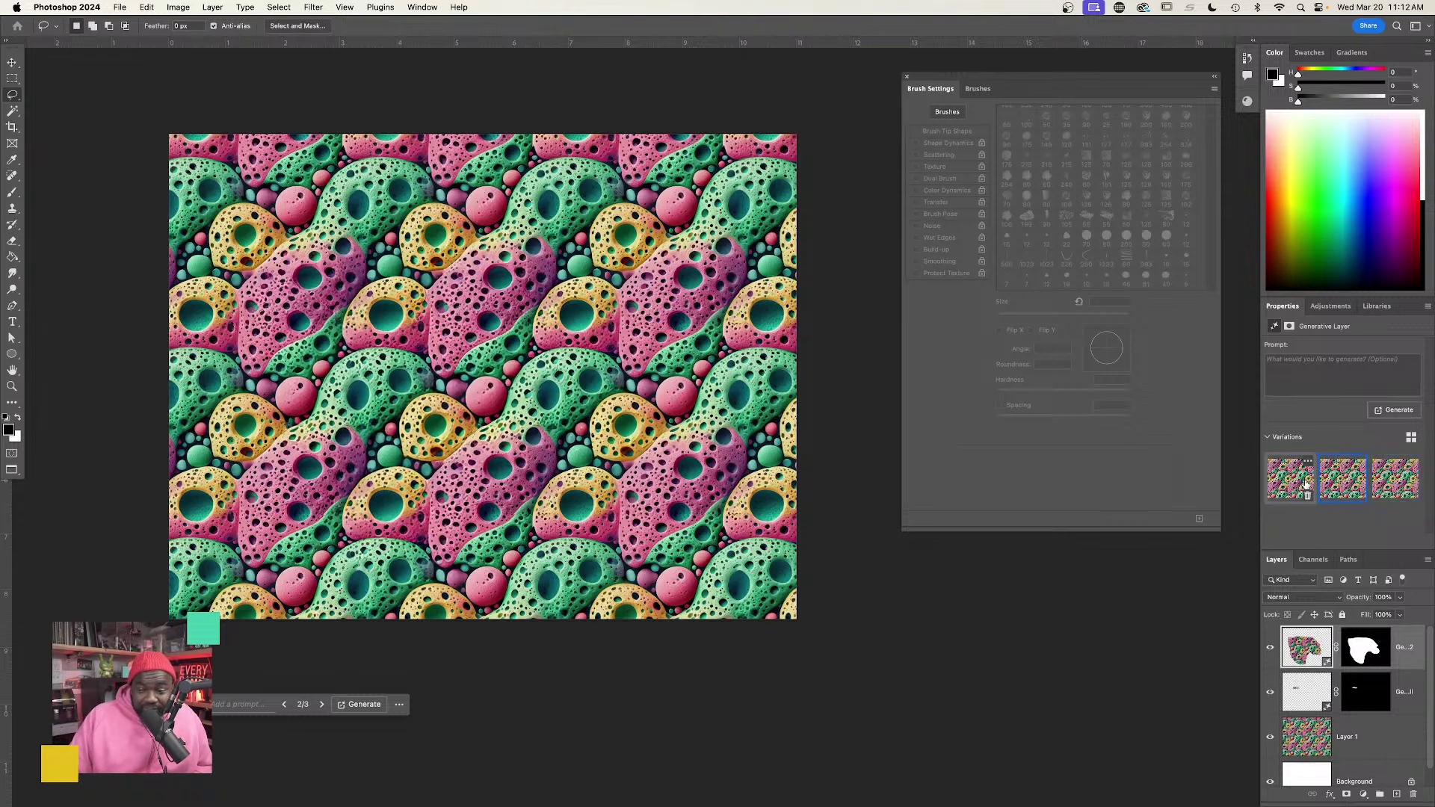
{"action": "left_click", "coordinate": [1305, 485]}
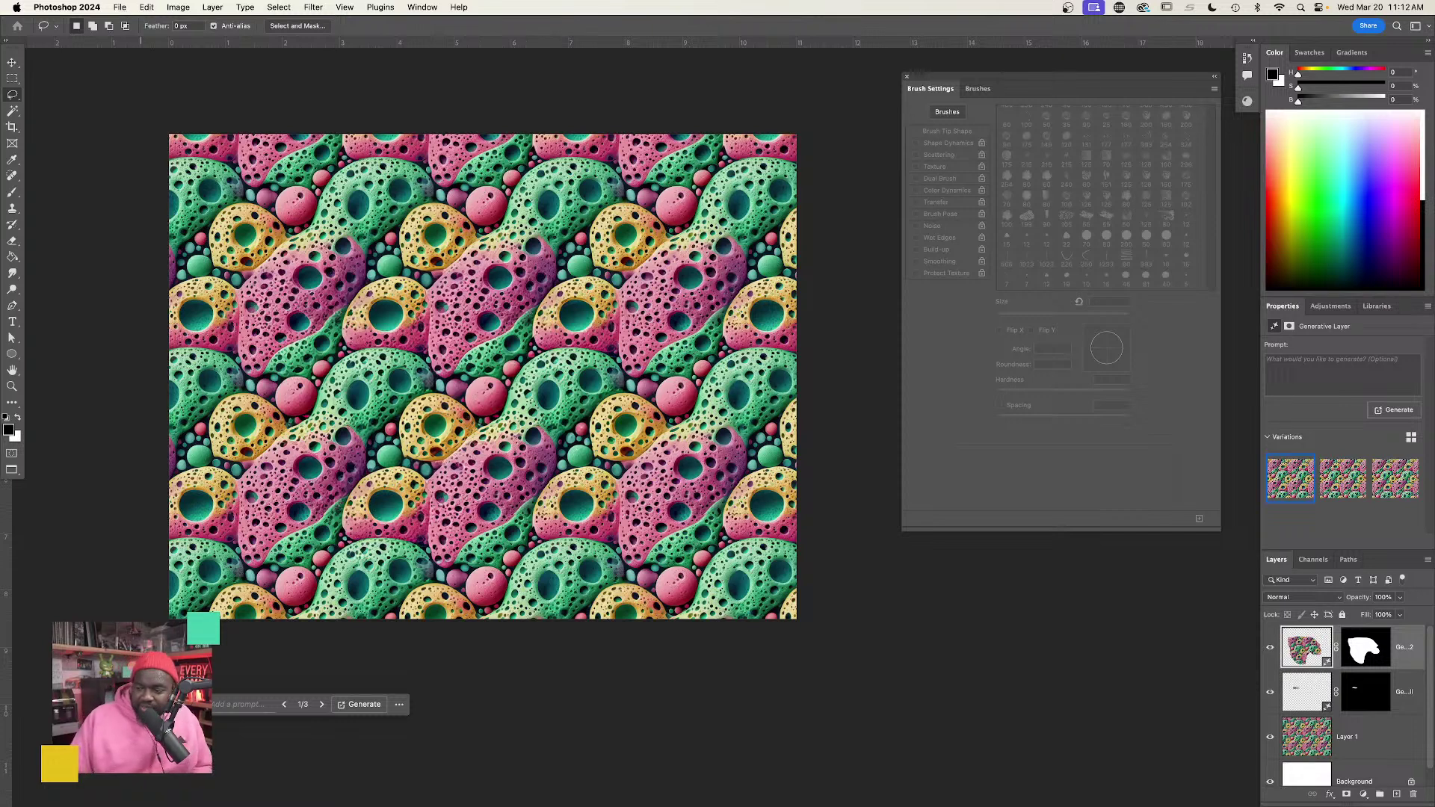
Group and hide the pattern layers above the Background, and add a new empty layer with default settings on top.
{"action": "left_click", "coordinate": [1393, 737], "text": "shift"}
{"action": "key", "text": "super+g"}
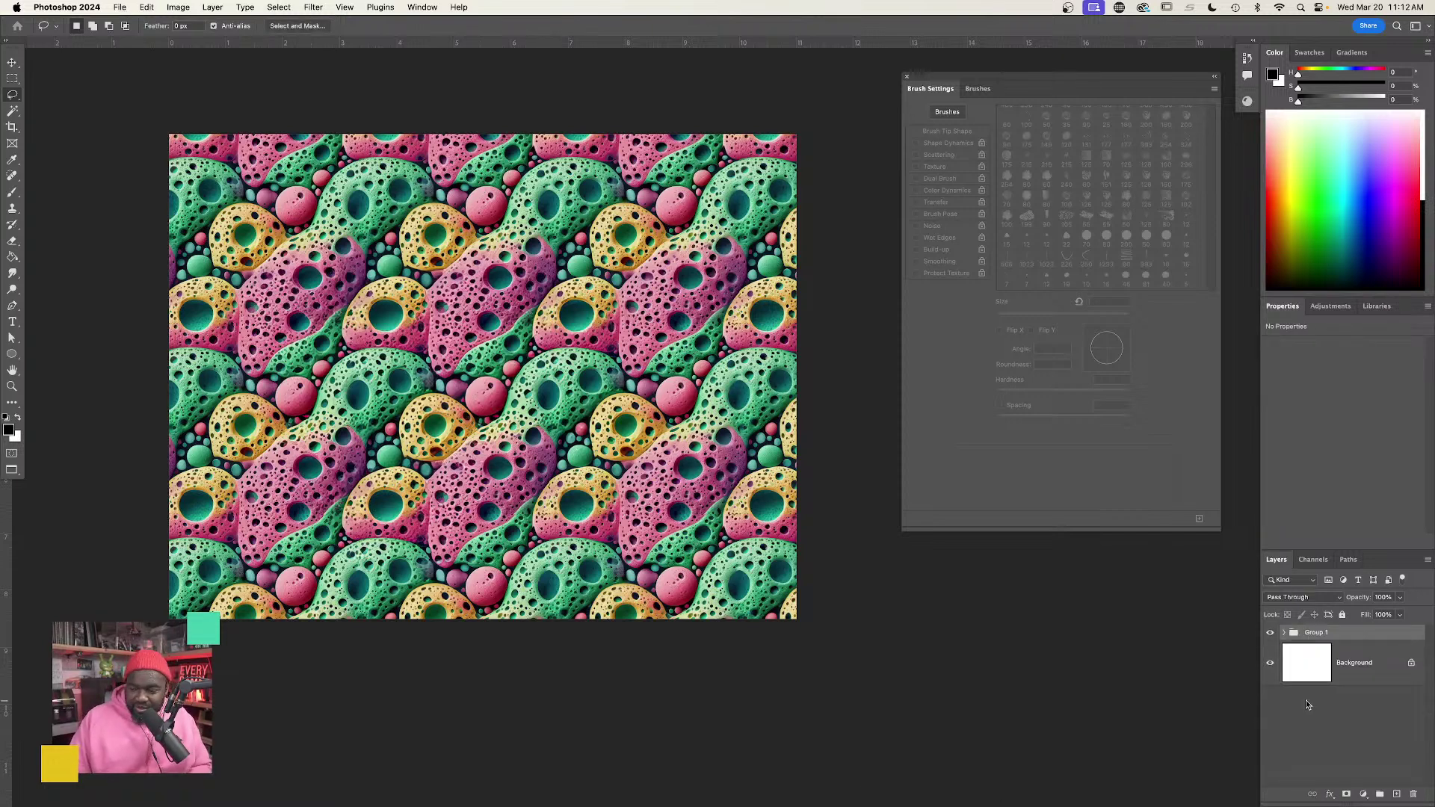
{"action": "left_click", "coordinate": [1269, 634]}
{"action": "key", "text": "shift+super+n"}
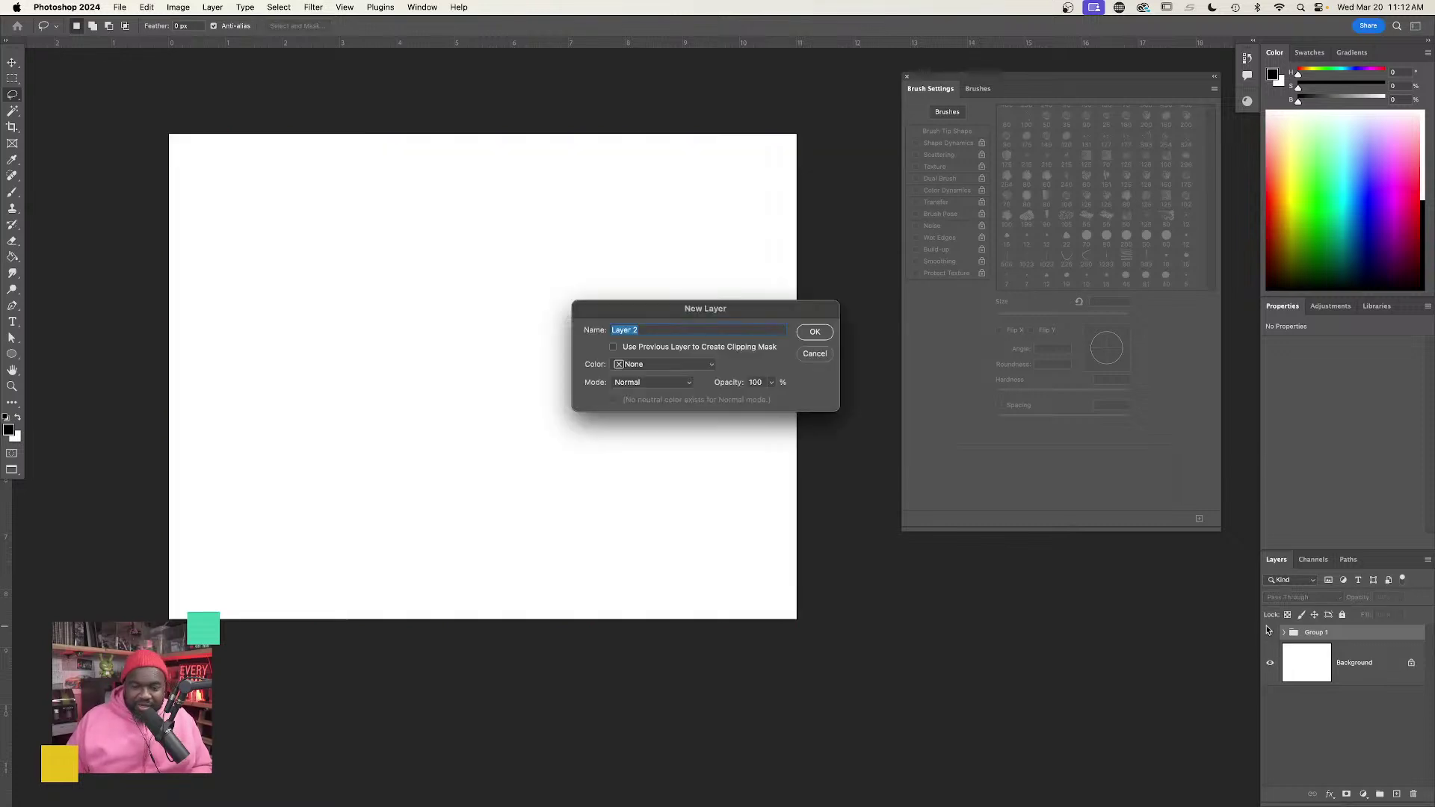
{"action": "key", "text": "Return"}
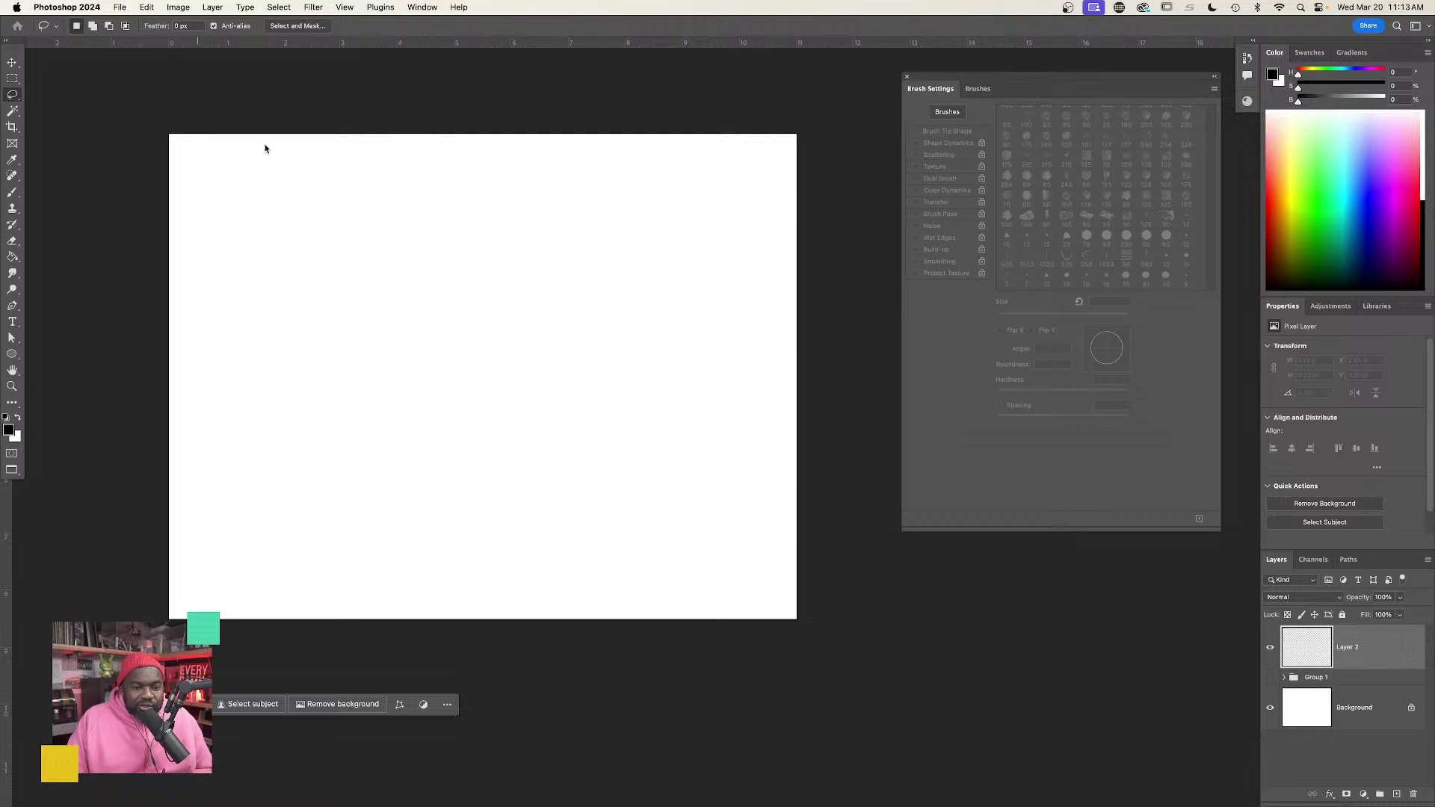
Switch to the Brush tool and choose the Hard Round brush from the Faves set.
{"action": "key", "text": "b"}
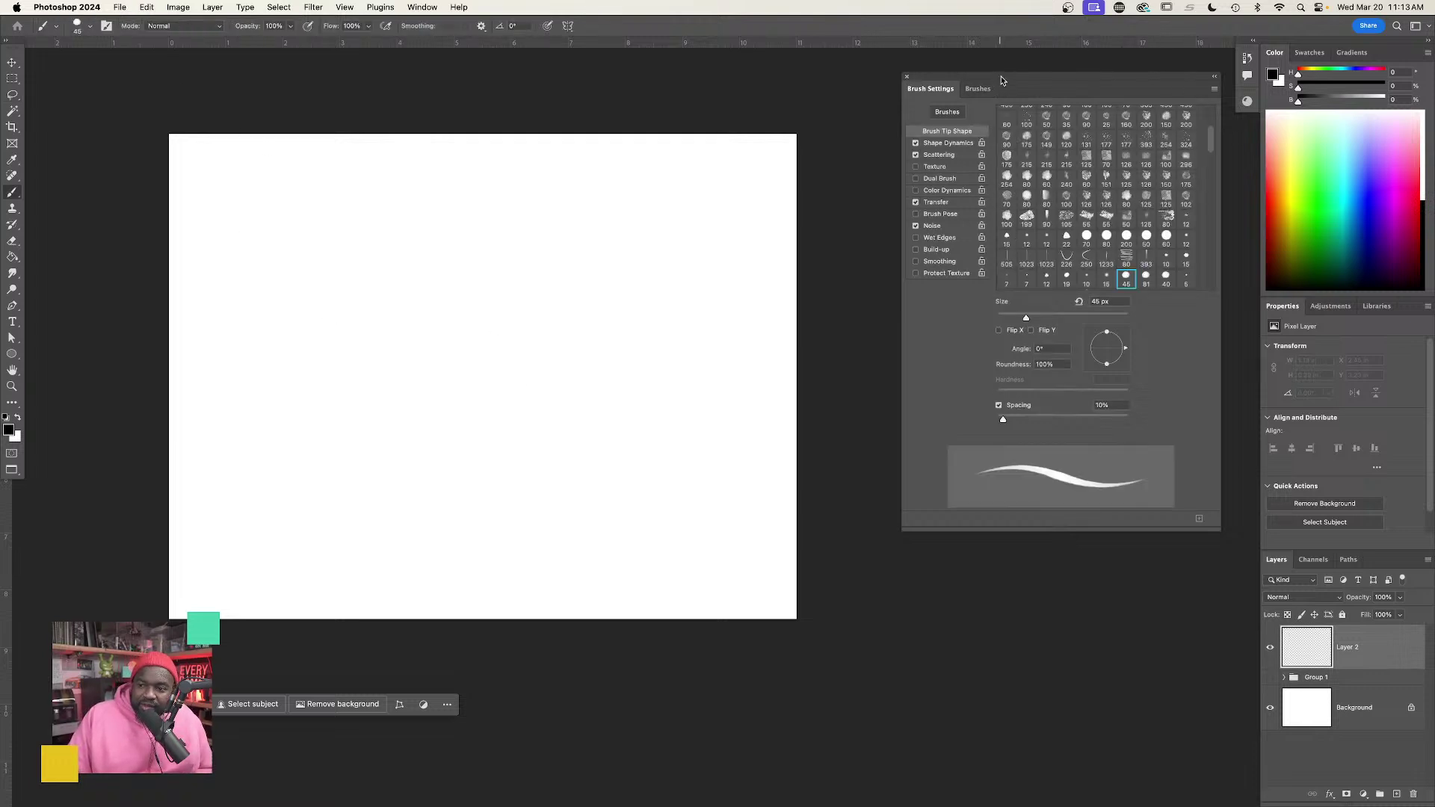
{"action": "left_click", "coordinate": [431, 9]}
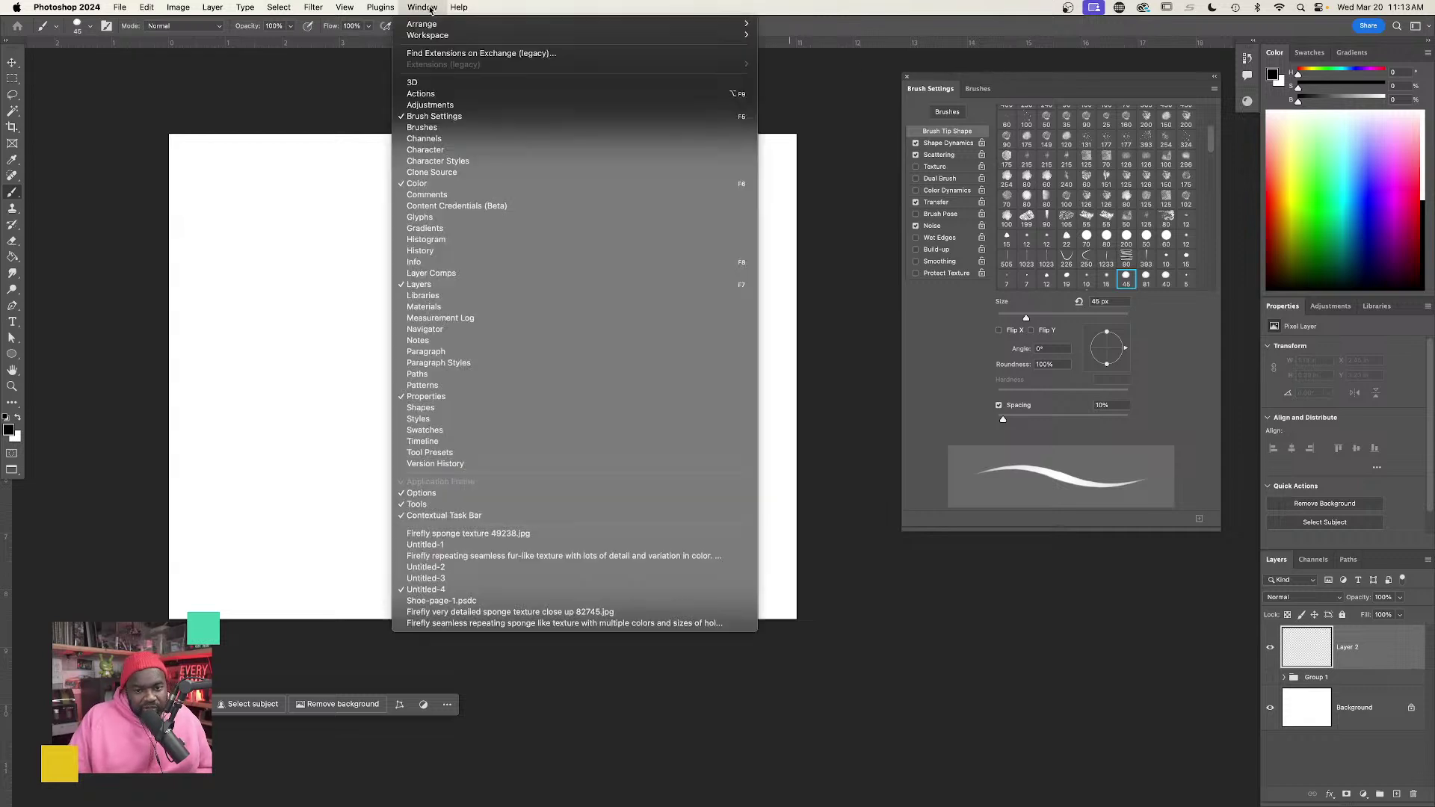
{"action": "left_click", "coordinate": [423, 128]}
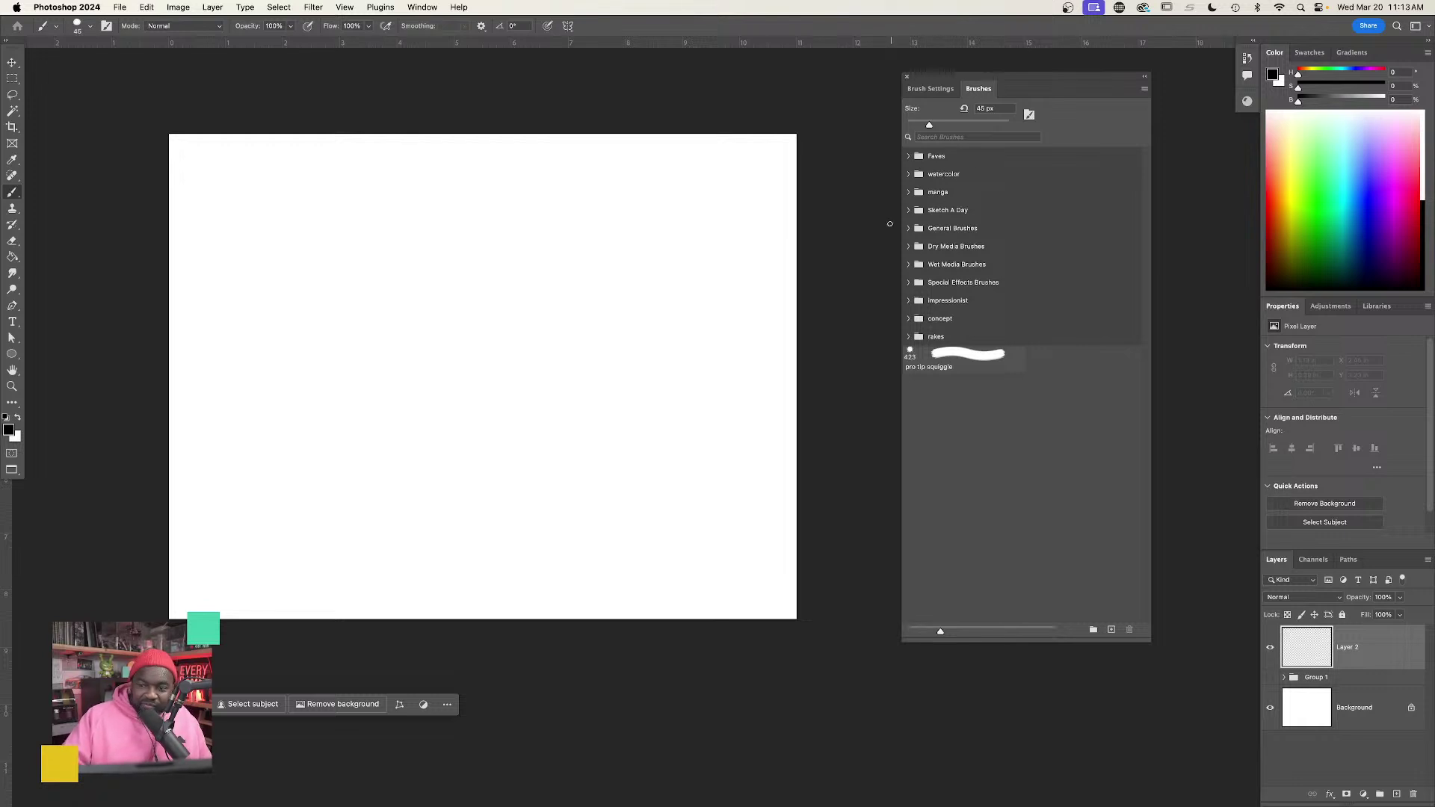
{"action": "left_click", "coordinate": [912, 156]}
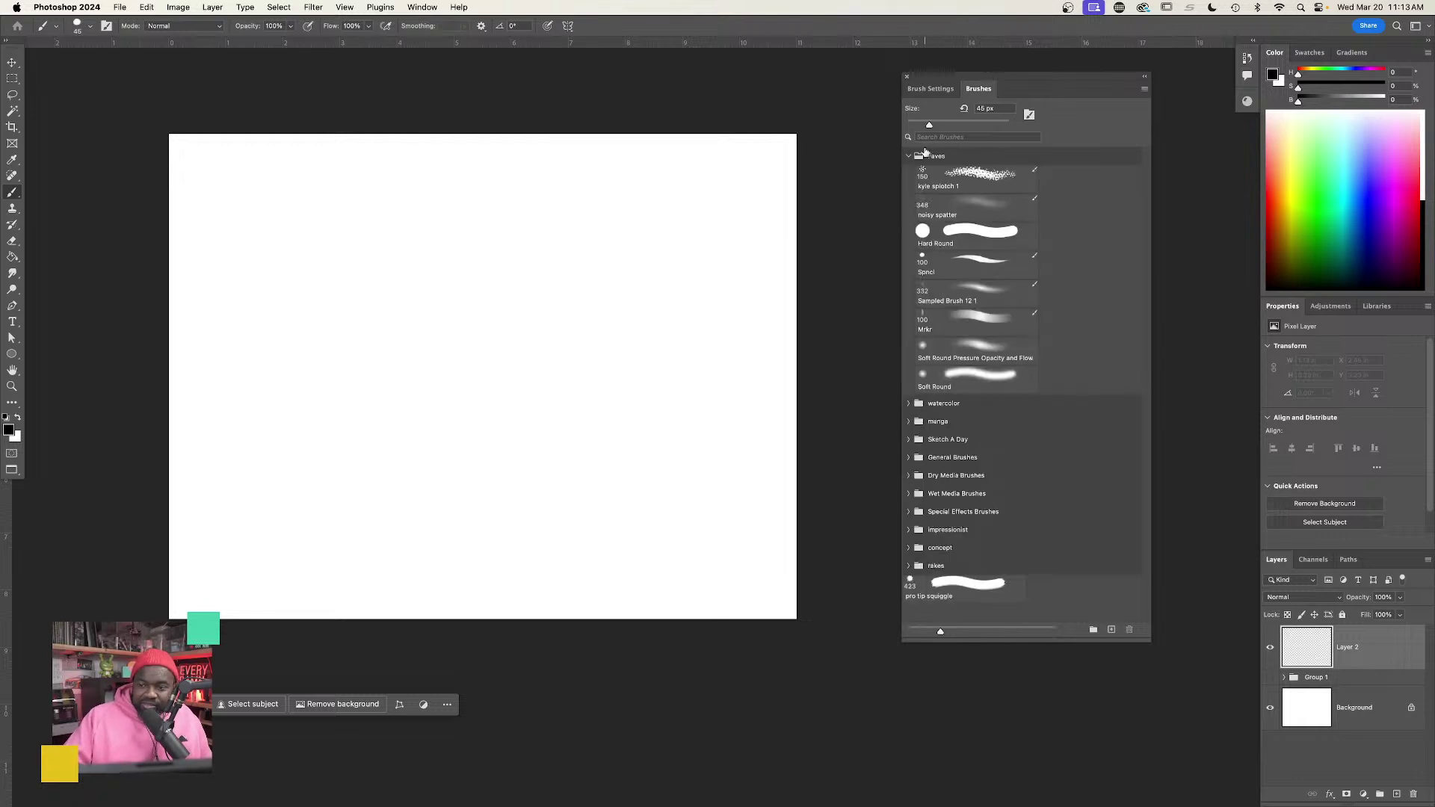
{"action": "left_click", "coordinate": [969, 238]}
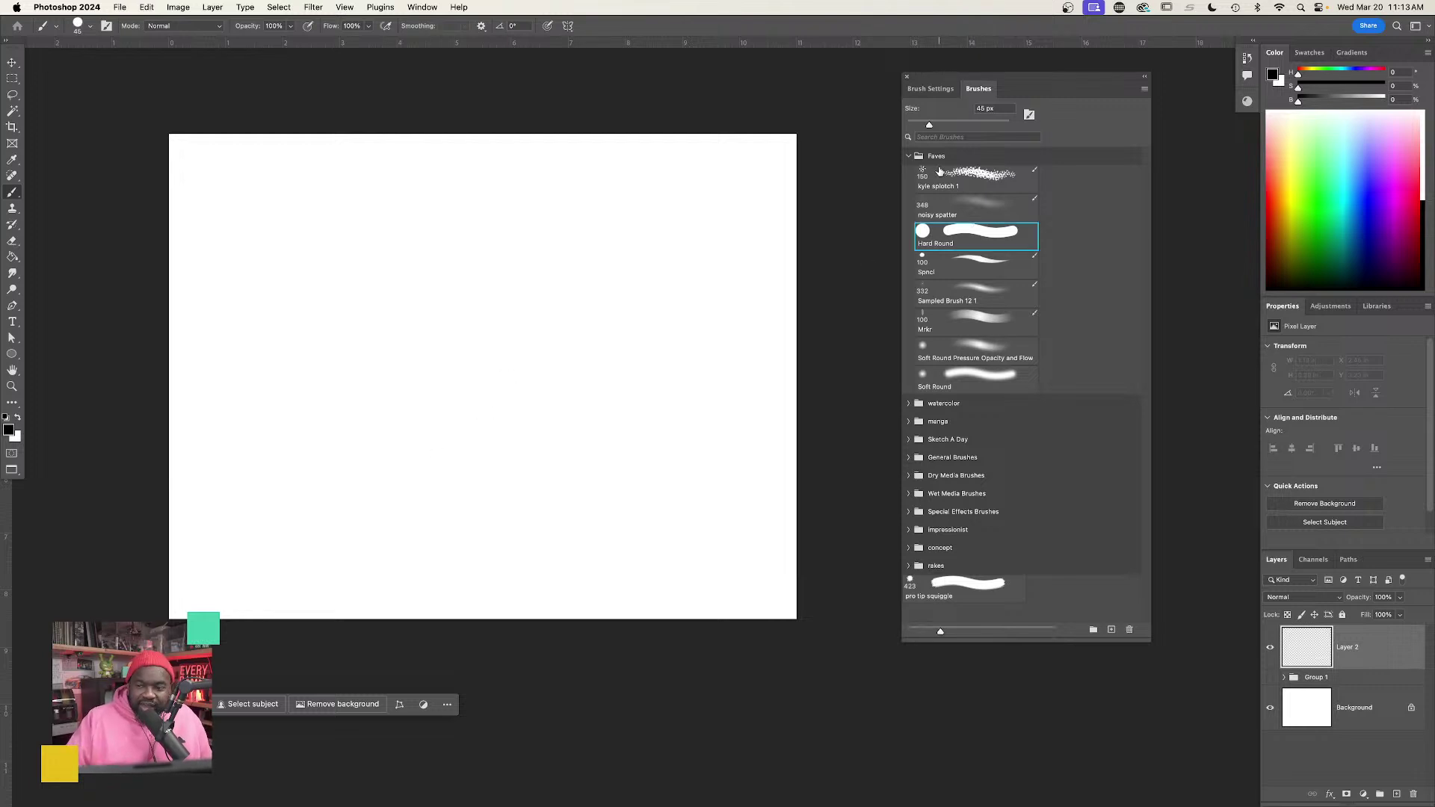
{"action": "left_click", "coordinate": [918, 154]}
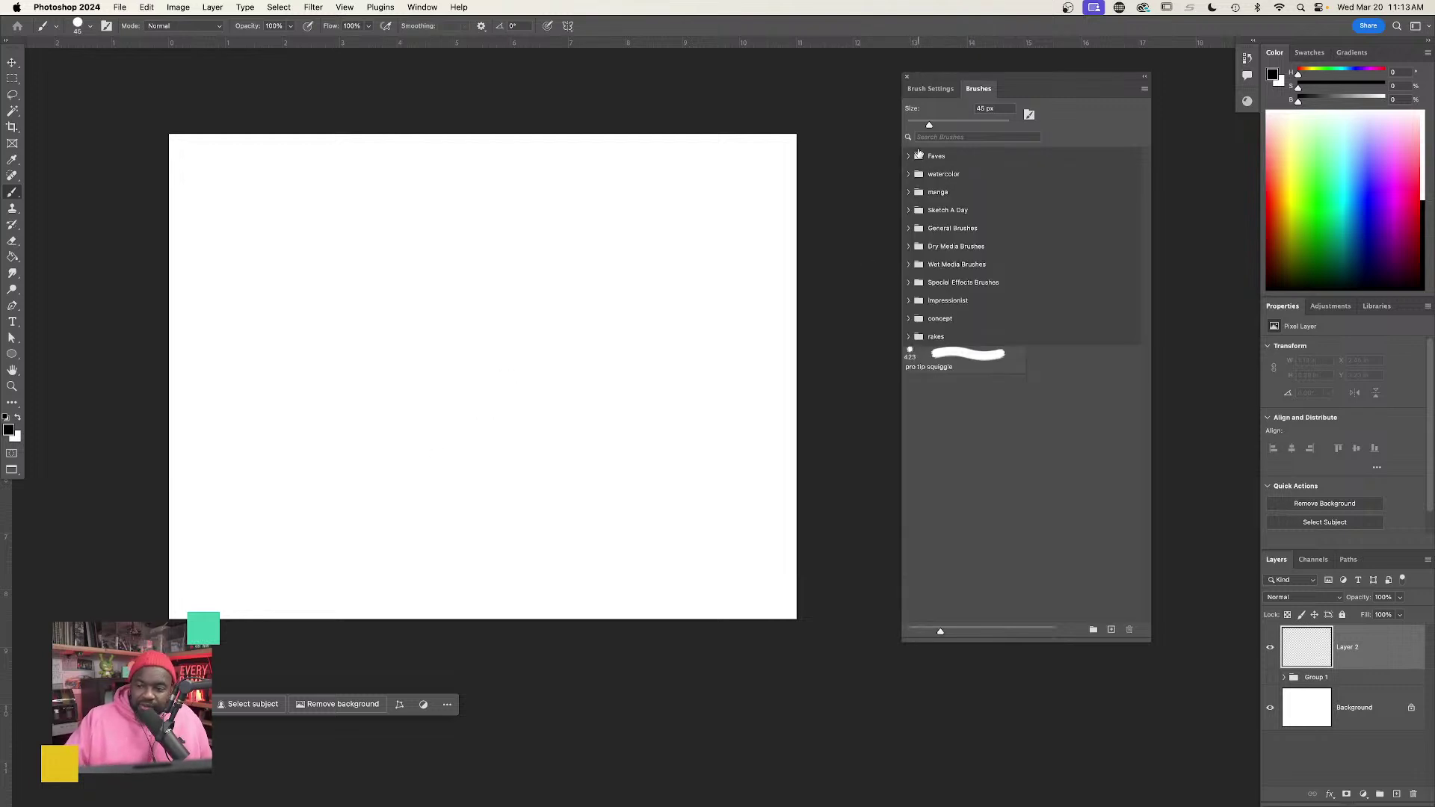
{"action": "left_click", "coordinate": [913, 228]}
{"action": "left_click", "coordinate": [909, 227]}
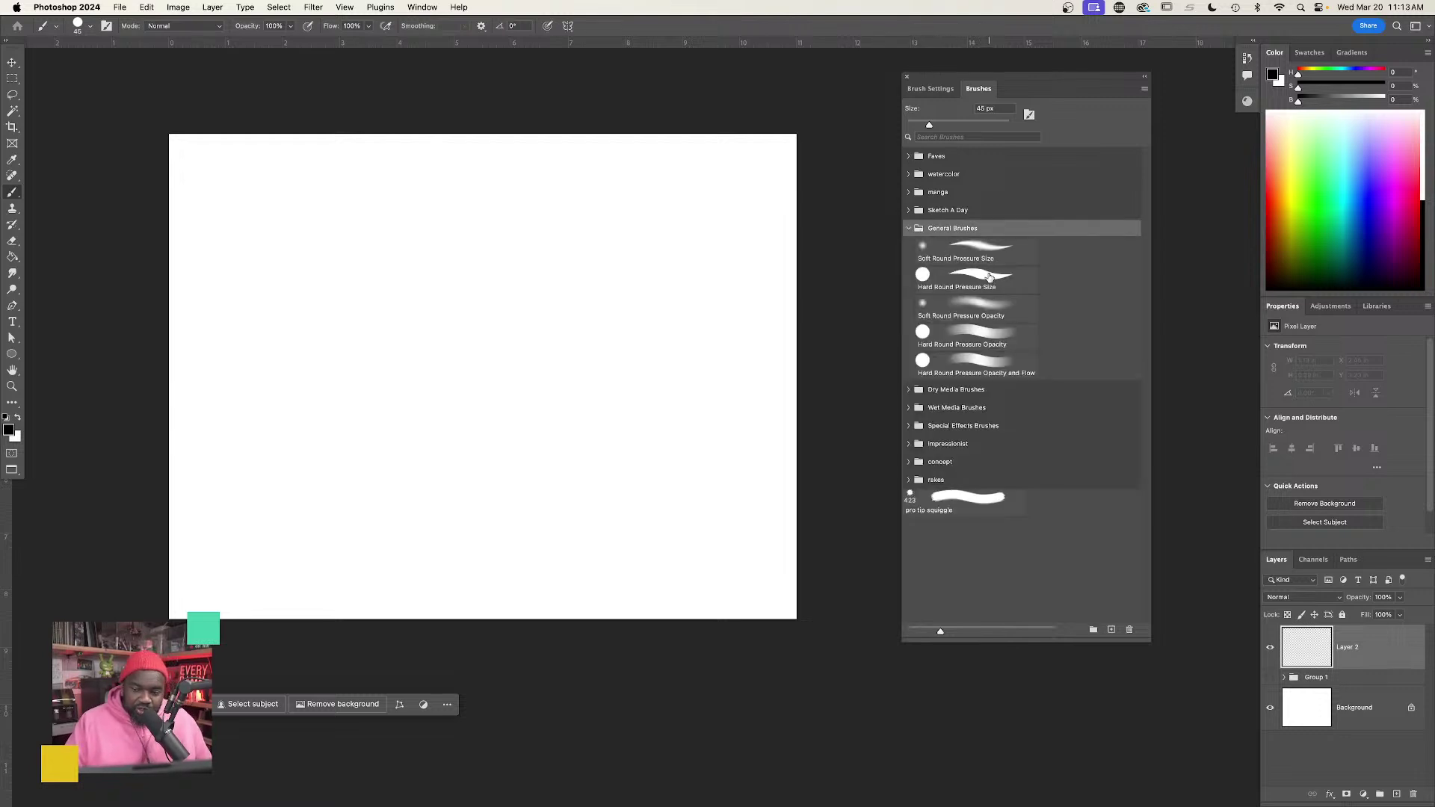
{"action": "left_click", "coordinate": [911, 156]}
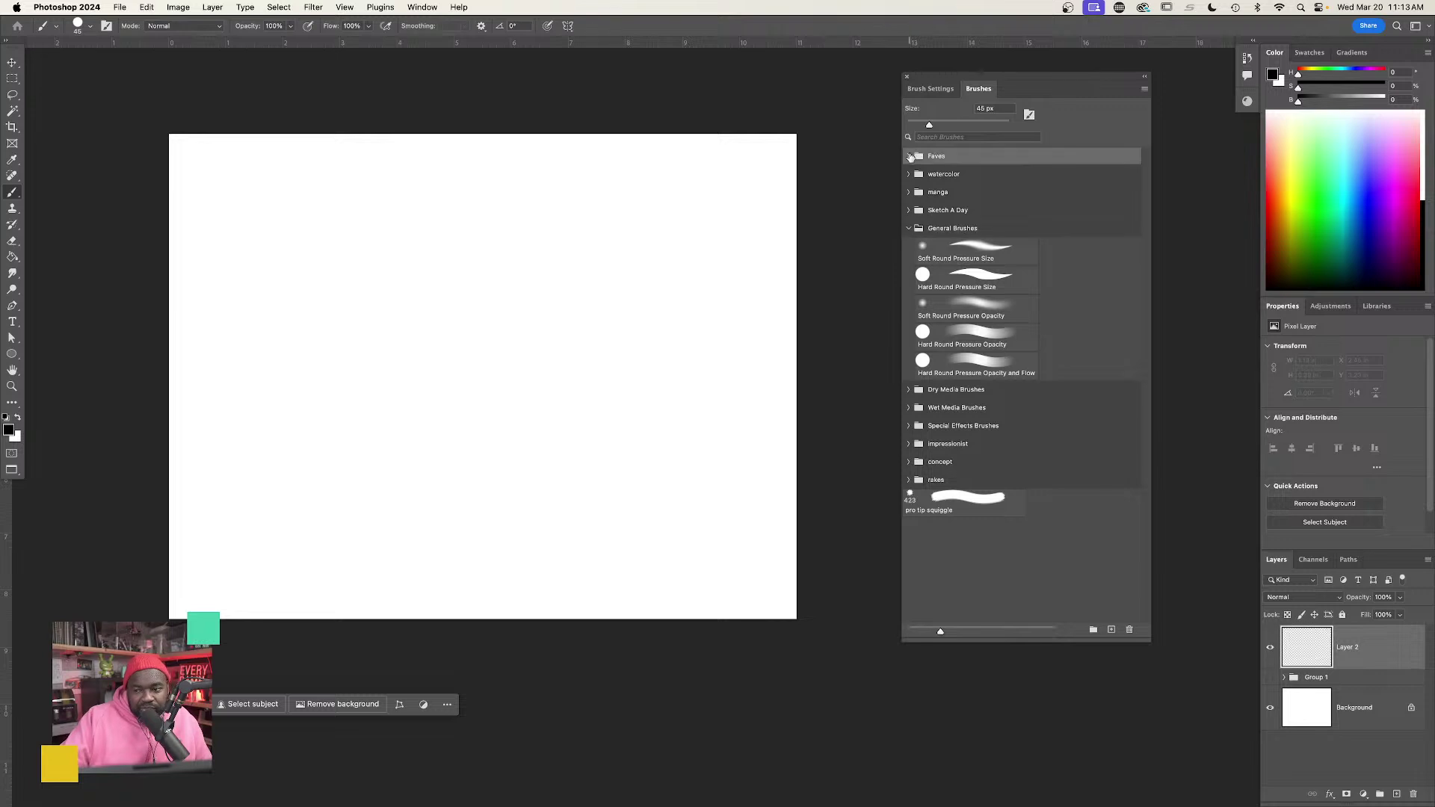
{"action": "left_click", "coordinate": [915, 158]}
{"action": "left_click", "coordinate": [945, 232]}
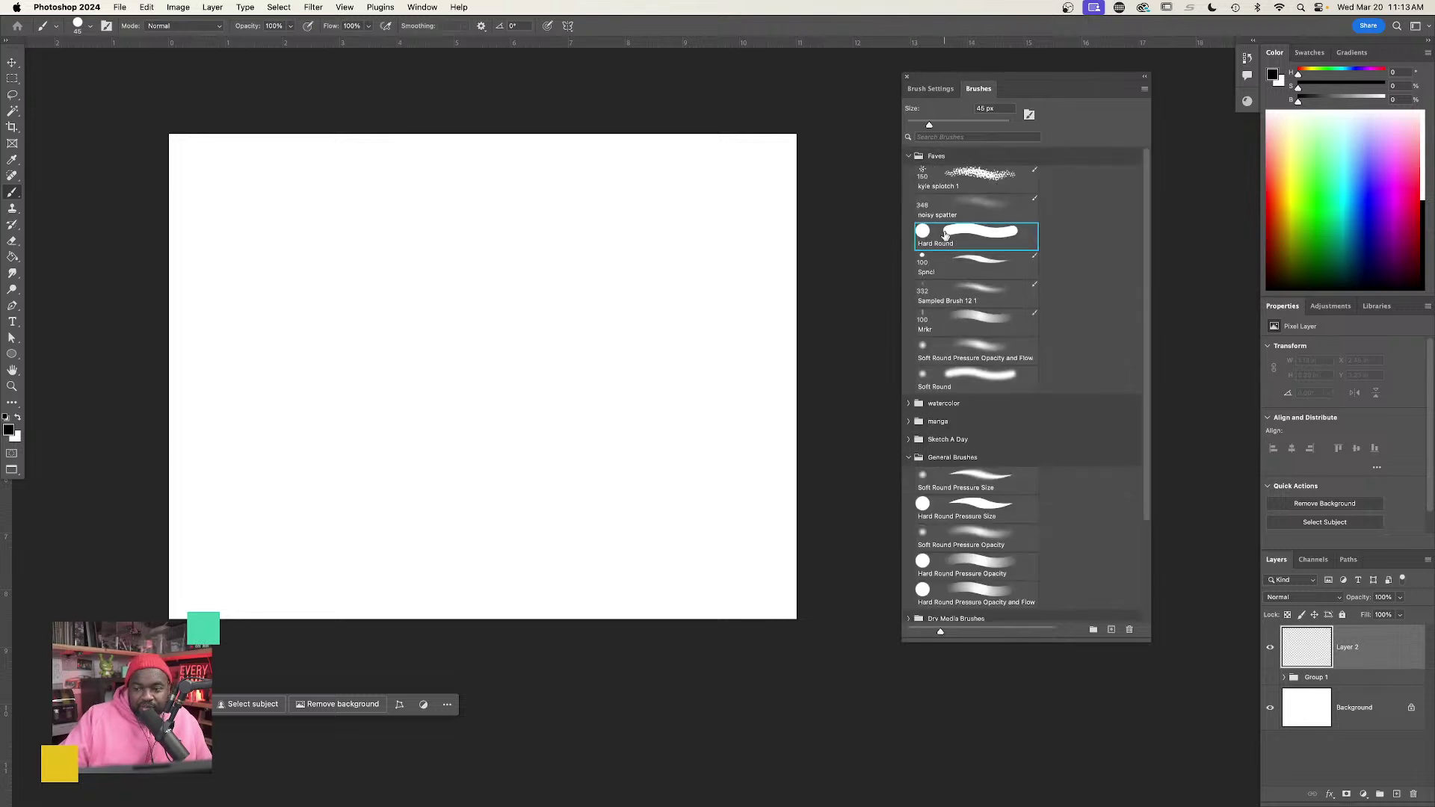
Test the Hard Round brush with a short black squiggle on the blank canvas and undo the stroke.
{"action": "mouse_move", "coordinate": [382, 387]}
{"action": "left_mouse_down"}
{"action": "mouse_move", "coordinate": [419, 357]}
{"action": "mouse_move", "coordinate": [565, 476]}
{"action": "left_mouse_up"}
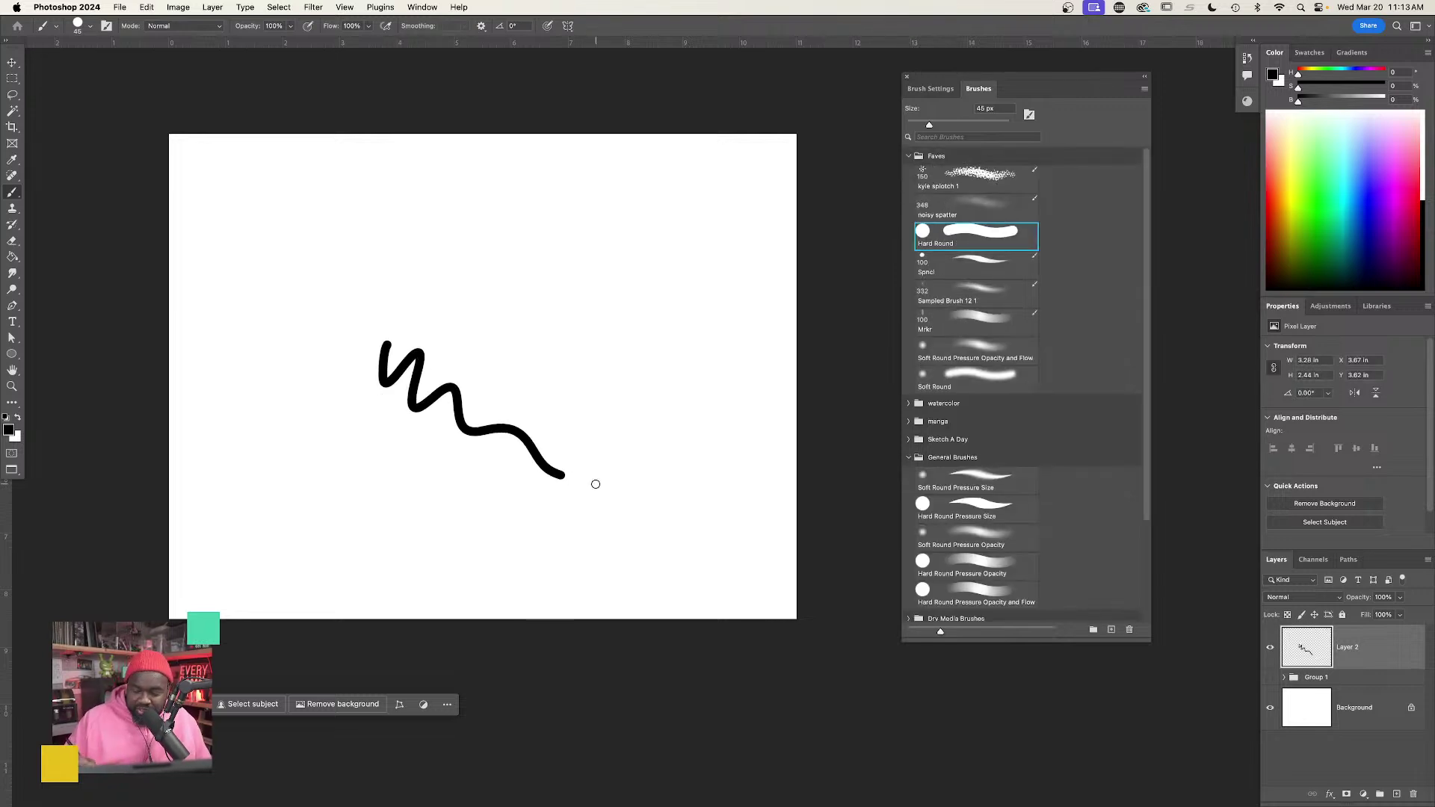
{"action": "key", "text": "super+z"}
{"action": "left_click_drag", "start_coordinate": [437, 374], "coordinate": [449, 361]}
{"action": "left_click_drag", "start_coordinate": [555, 439], "coordinate": [594, 459]}
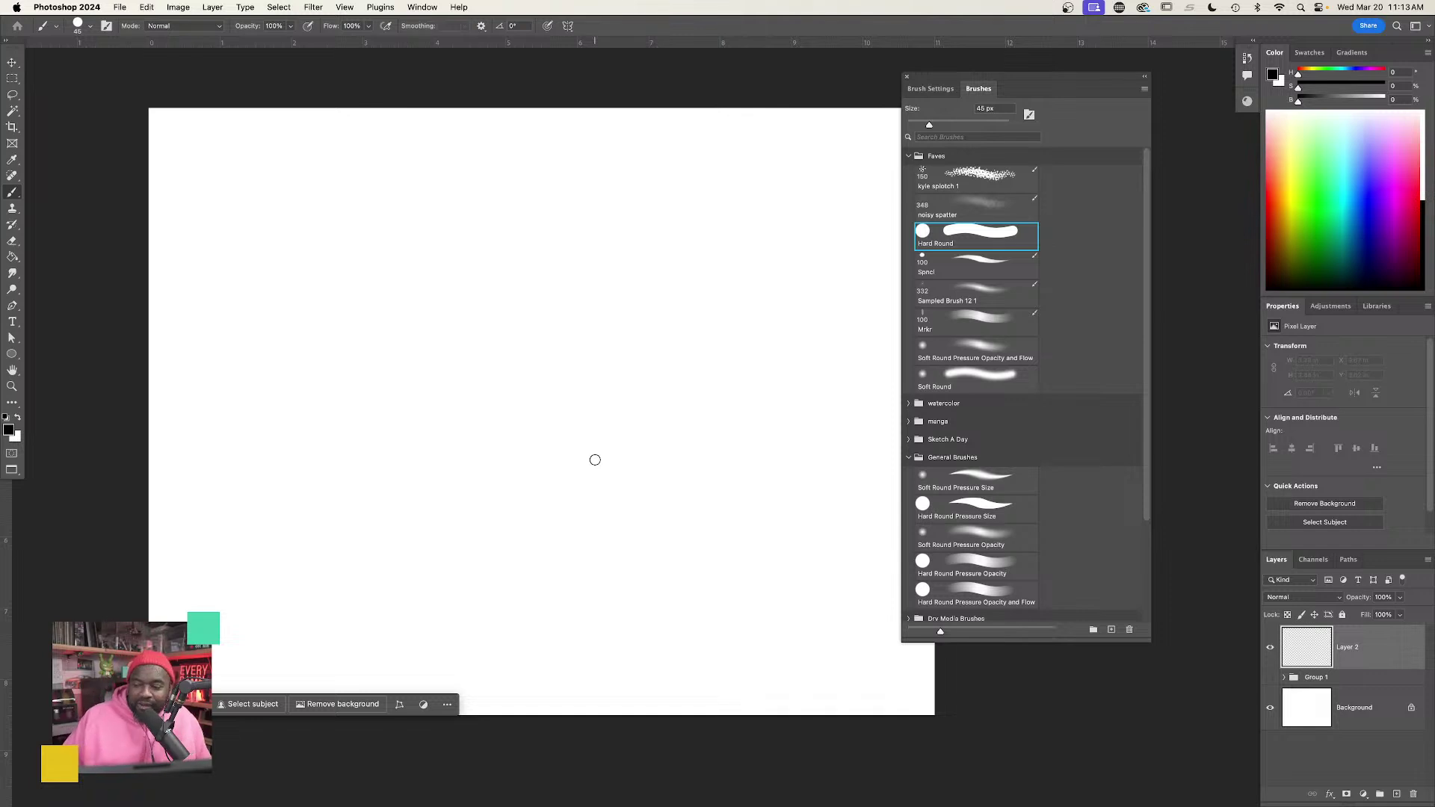
{"action": "scroll", "coordinate": [516, 362], "scroll_direction": "right", "scroll_amount": 2}
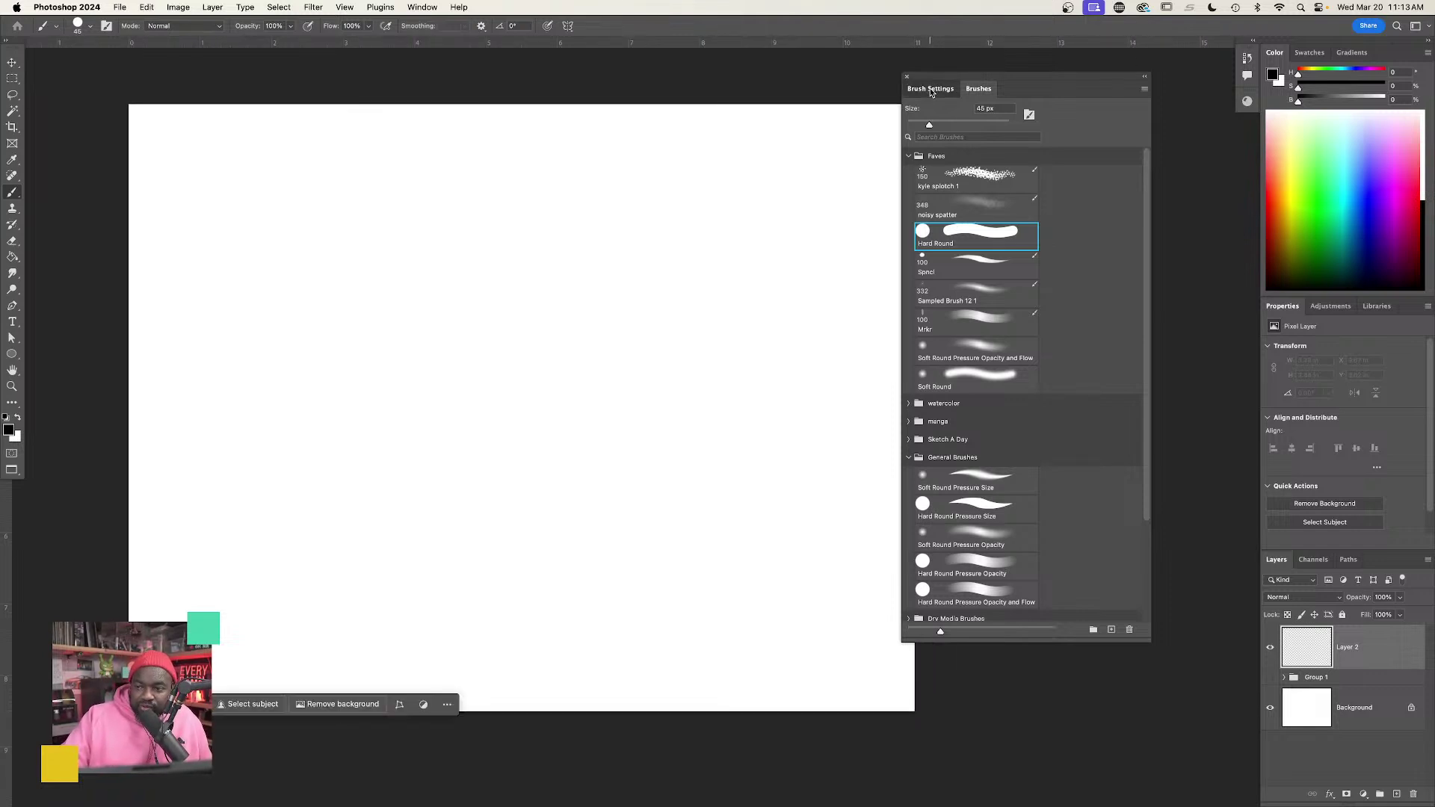
Set the brush tip's spacing to 178%, test it with a long curving dotted stroke, and undo the stroke.
{"action": "left_click", "coordinate": [930, 88]}
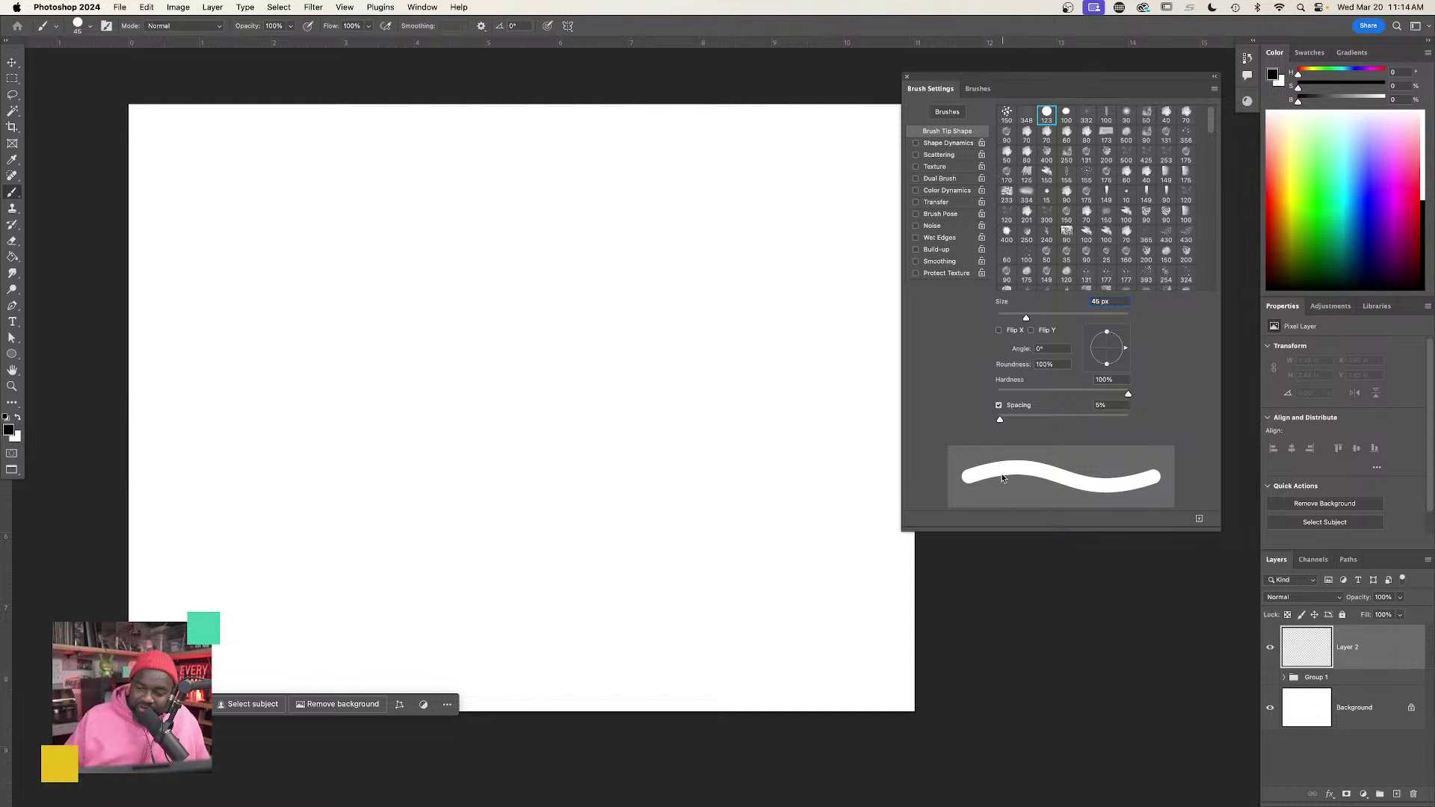
{"action": "left_click_drag", "start_coordinate": [1010, 420], "coordinate": [1089, 425]}
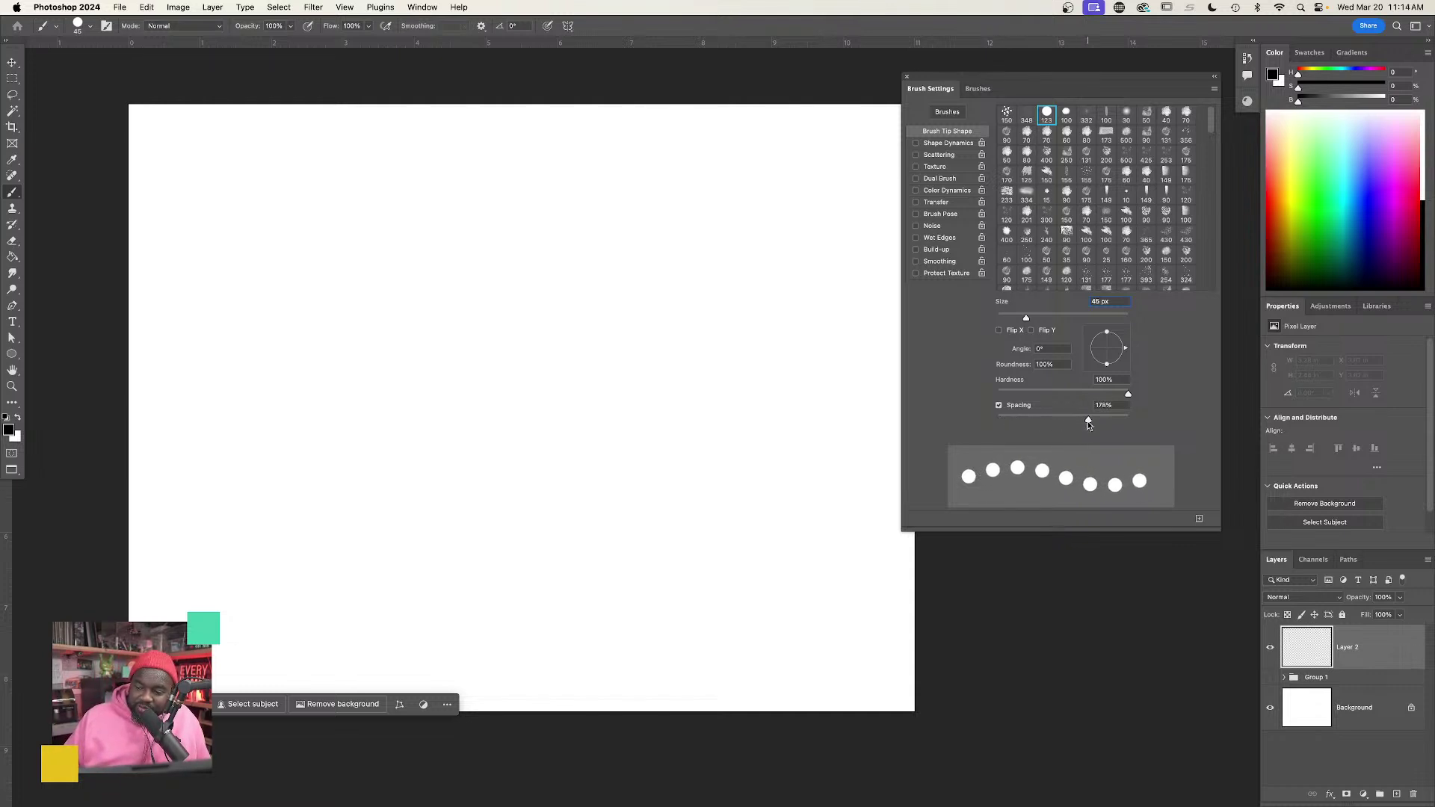
{"action": "mouse_move", "coordinate": [228, 460]}
{"action": "left_mouse_down"}
{"action": "mouse_move", "coordinate": [352, 372]}
{"action": "mouse_move", "coordinate": [653, 580]}
{"action": "mouse_move", "coordinate": [741, 604]}
{"action": "left_mouse_up"}
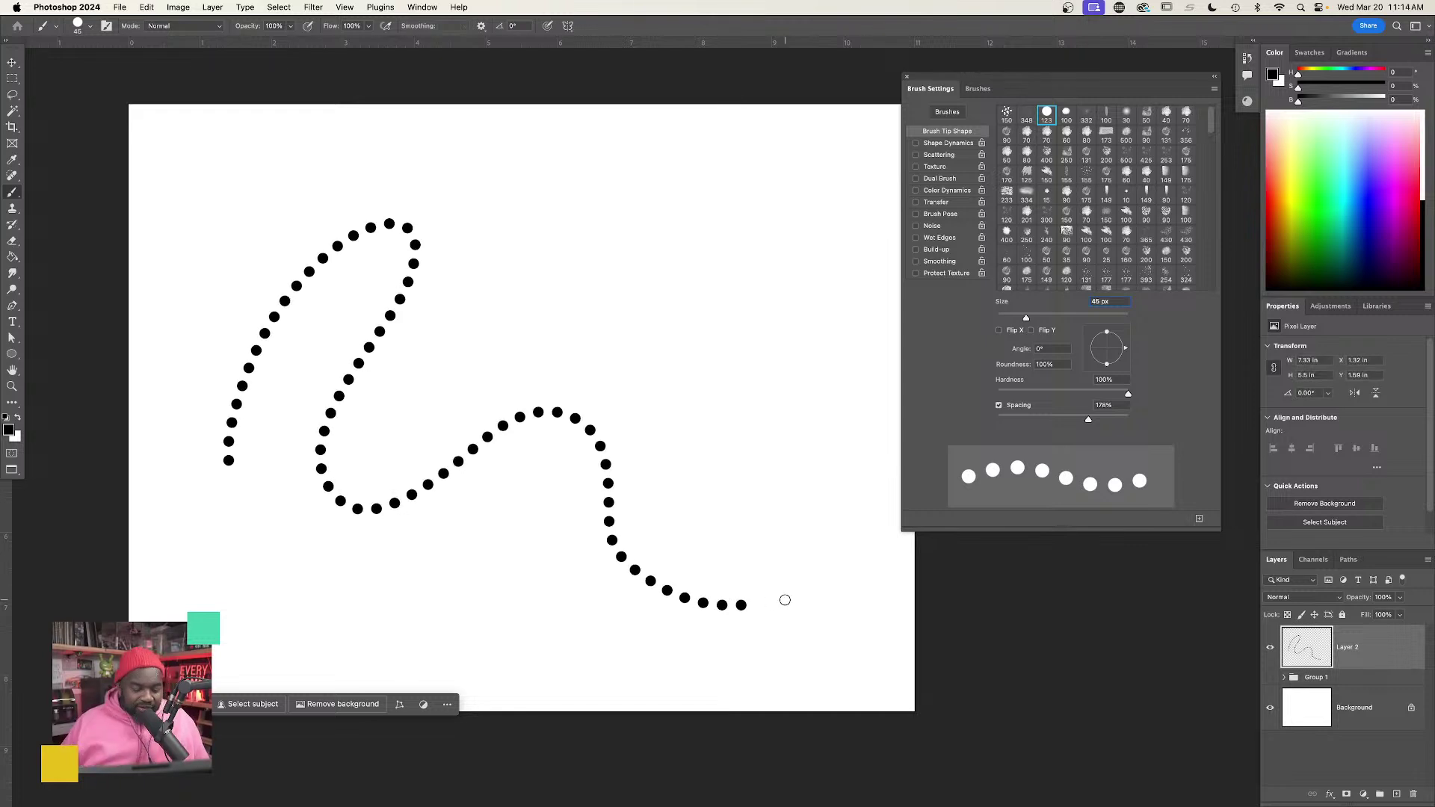
{"action": "key", "text": "super+z"}
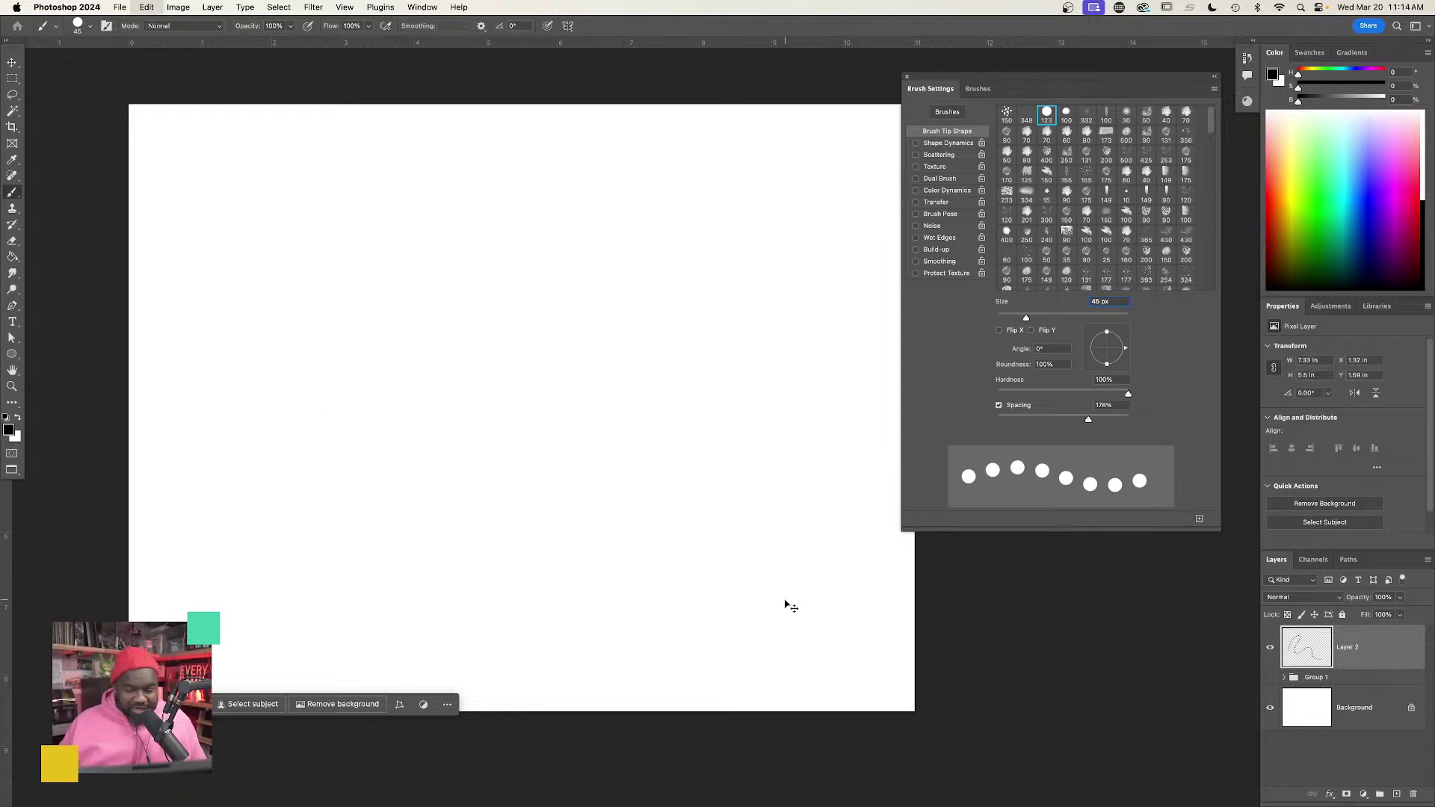
Set the brush tip's spacing to 14%, test it with a continuous zigzag stroke, and undo the stroke.
{"action": "left_click_drag", "start_coordinate": [1061, 421], "coordinate": [1006, 423]}
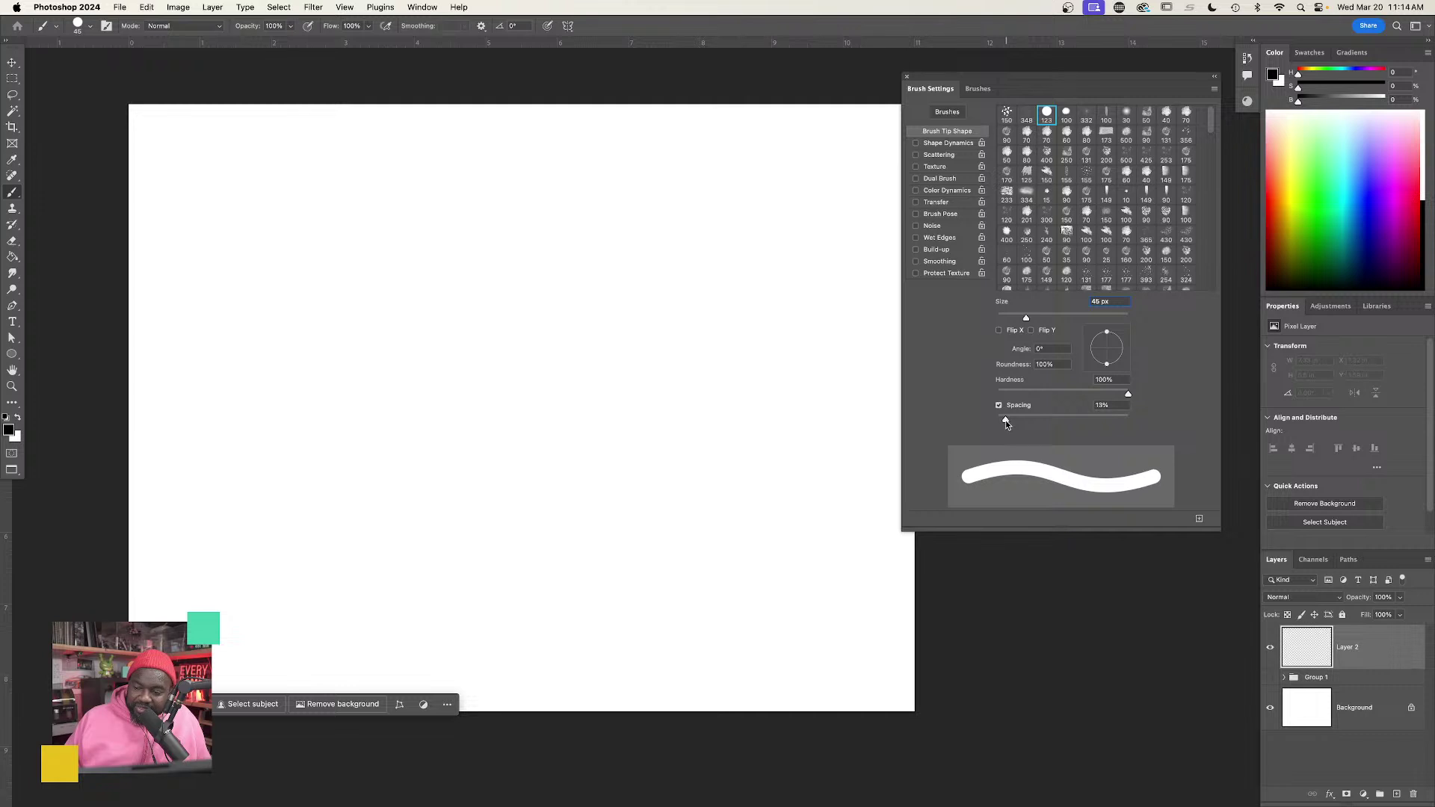
{"action": "mouse_move", "coordinate": [264, 521]}
{"action": "left_mouse_down"}
{"action": "mouse_move", "coordinate": [298, 384]}
{"action": "mouse_move", "coordinate": [464, 490]}
{"action": "mouse_move", "coordinate": [731, 546]}
{"action": "left_mouse_up"}
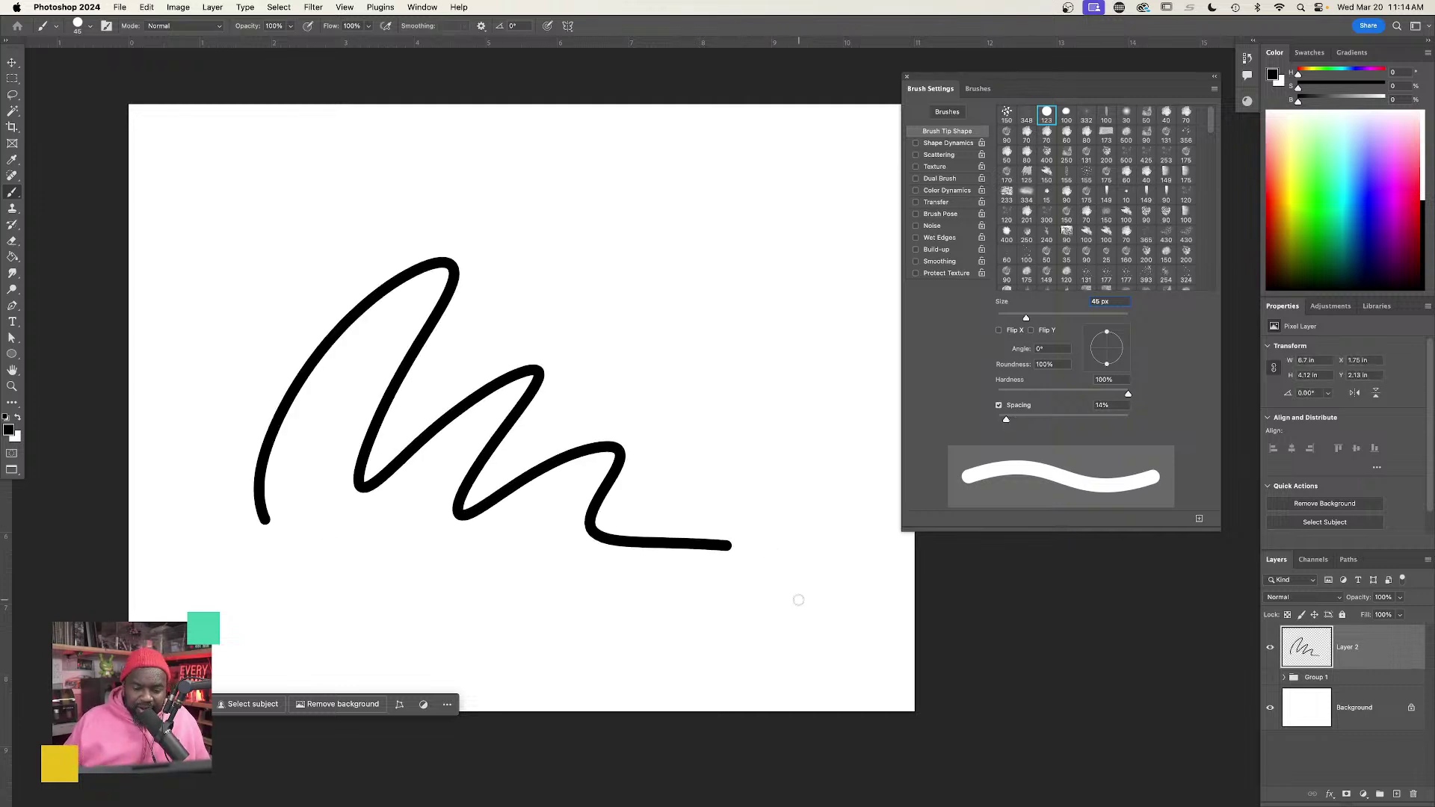
{"action": "key", "text": "super+z"}
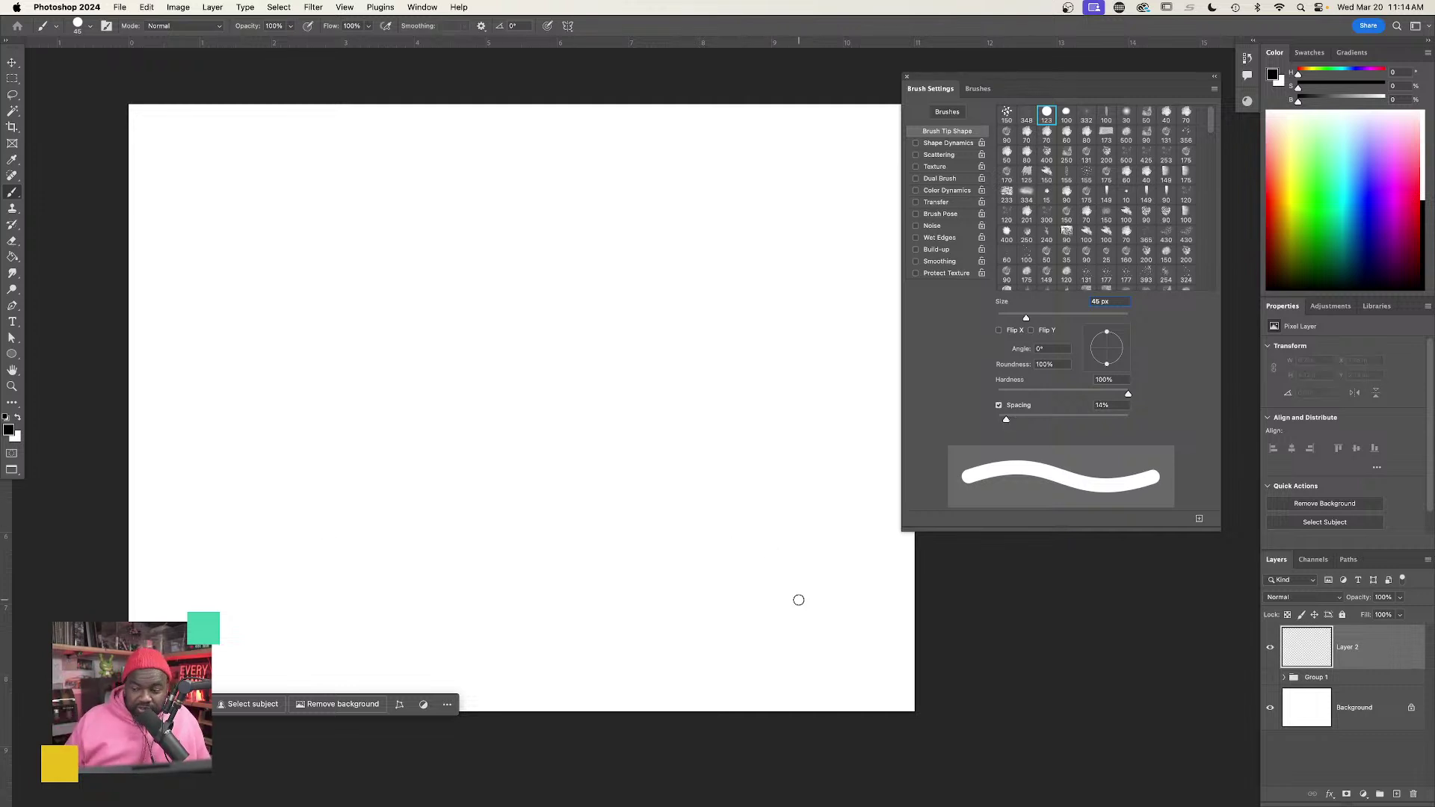
Set the brush tip's spacing to 34%, test it with a zigzag stroke inspected up close, and undo the stroke.
{"action": "left_click_drag", "start_coordinate": [1007, 419], "coordinate": [1012, 423]}
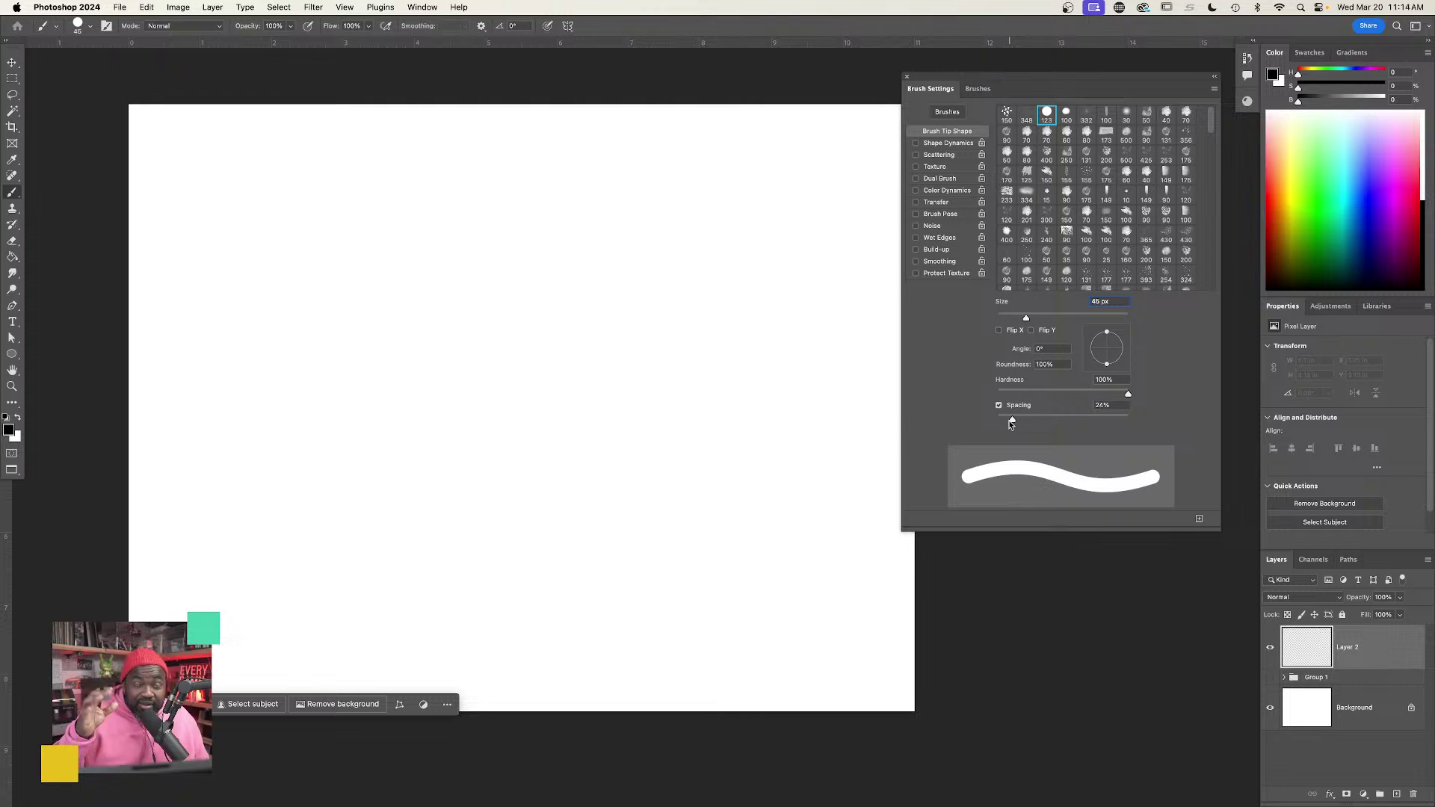
{"action": "mouse_move", "coordinate": [263, 467]}
{"action": "left_mouse_down"}
{"action": "mouse_move", "coordinate": [330, 343]}
{"action": "mouse_move", "coordinate": [460, 419]}
{"action": "mouse_move", "coordinate": [656, 586]}
{"action": "left_mouse_up"}
{"action": "scroll", "coordinate": [273, 430], "scroll_direction": "up", "scroll_amount": 5}
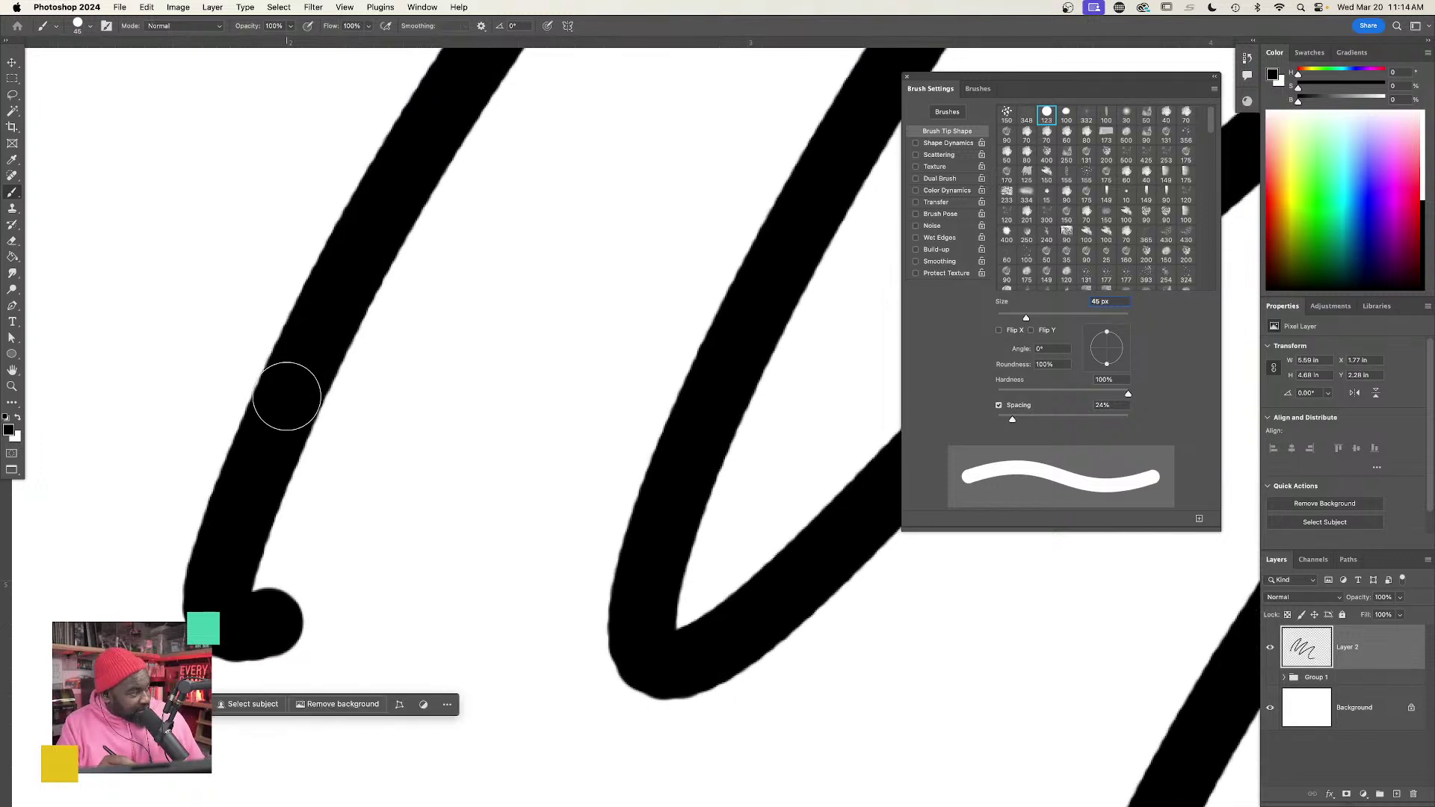
{"action": "scroll", "coordinate": [285, 398], "scroll_direction": "down", "scroll_amount": 5}
{"action": "key", "text": "super+z"}
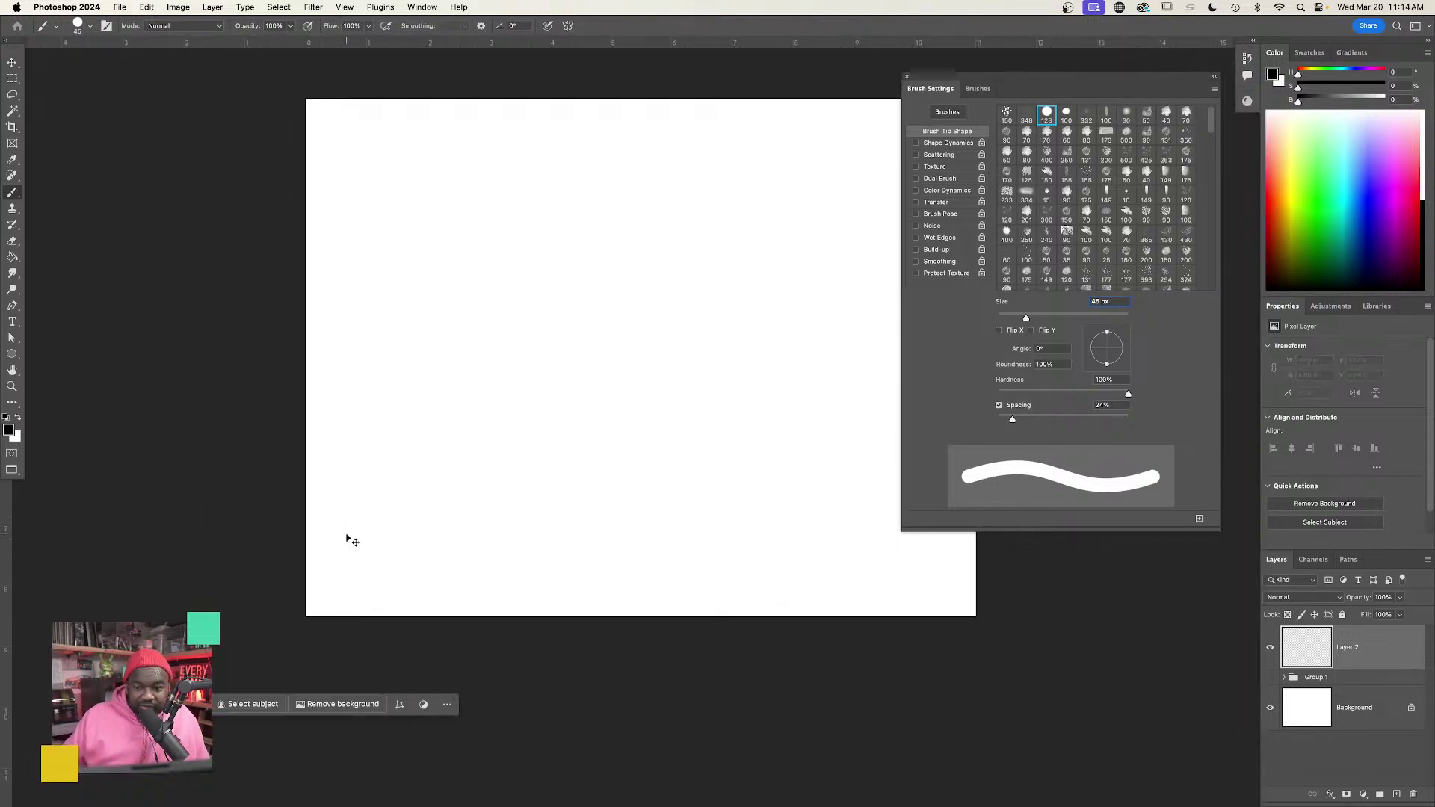
Enable the brush's Texture option and choose the grass.jpg pattern as its texture.
{"action": "scroll", "coordinate": [620, 492], "scroll_direction": "right", "scroll_amount": 5}
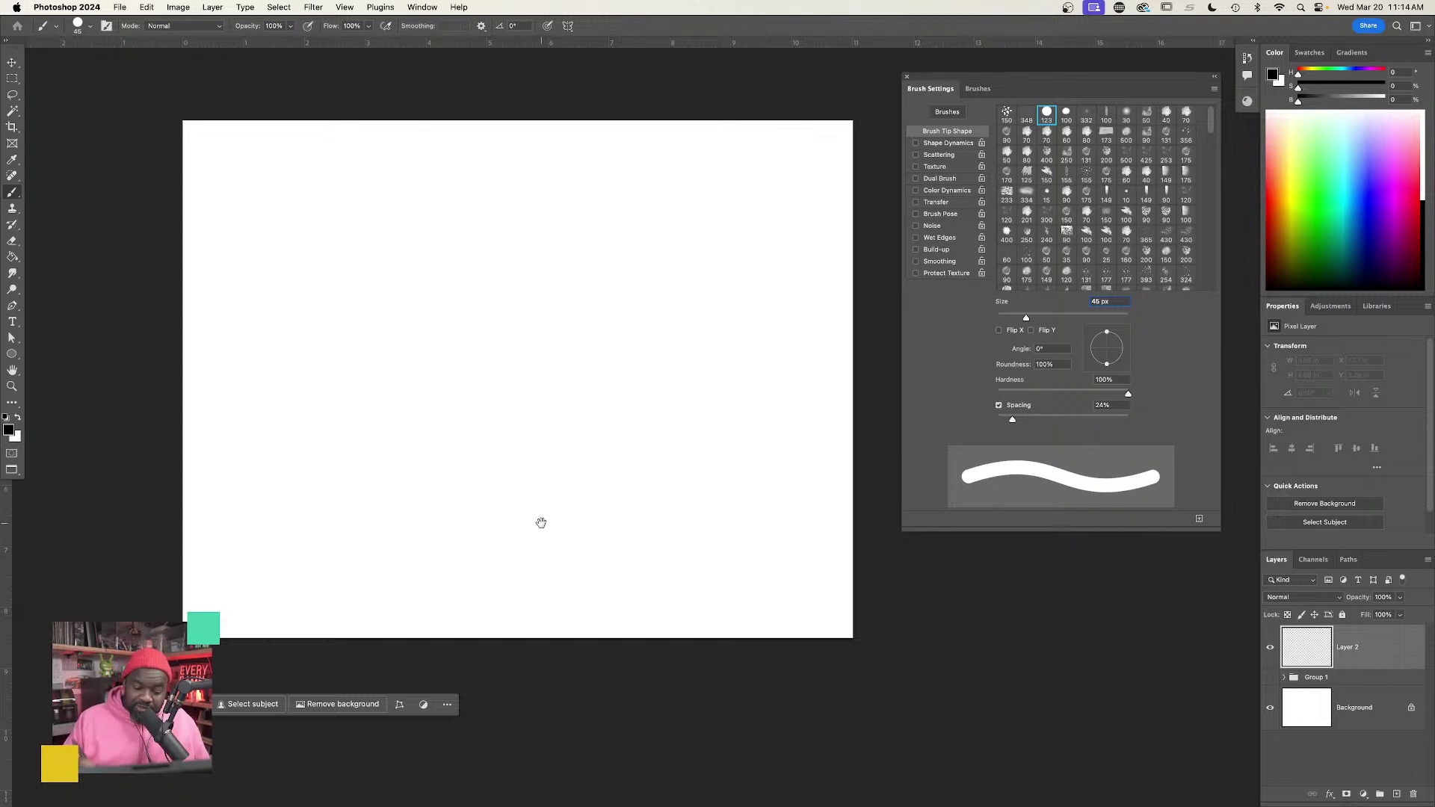
{"action": "scroll", "coordinate": [611, 460], "scroll_direction": "up", "scroll_amount": 1}
{"action": "scroll", "coordinate": [614, 457], "scroll_direction": "up", "scroll_amount": 1}
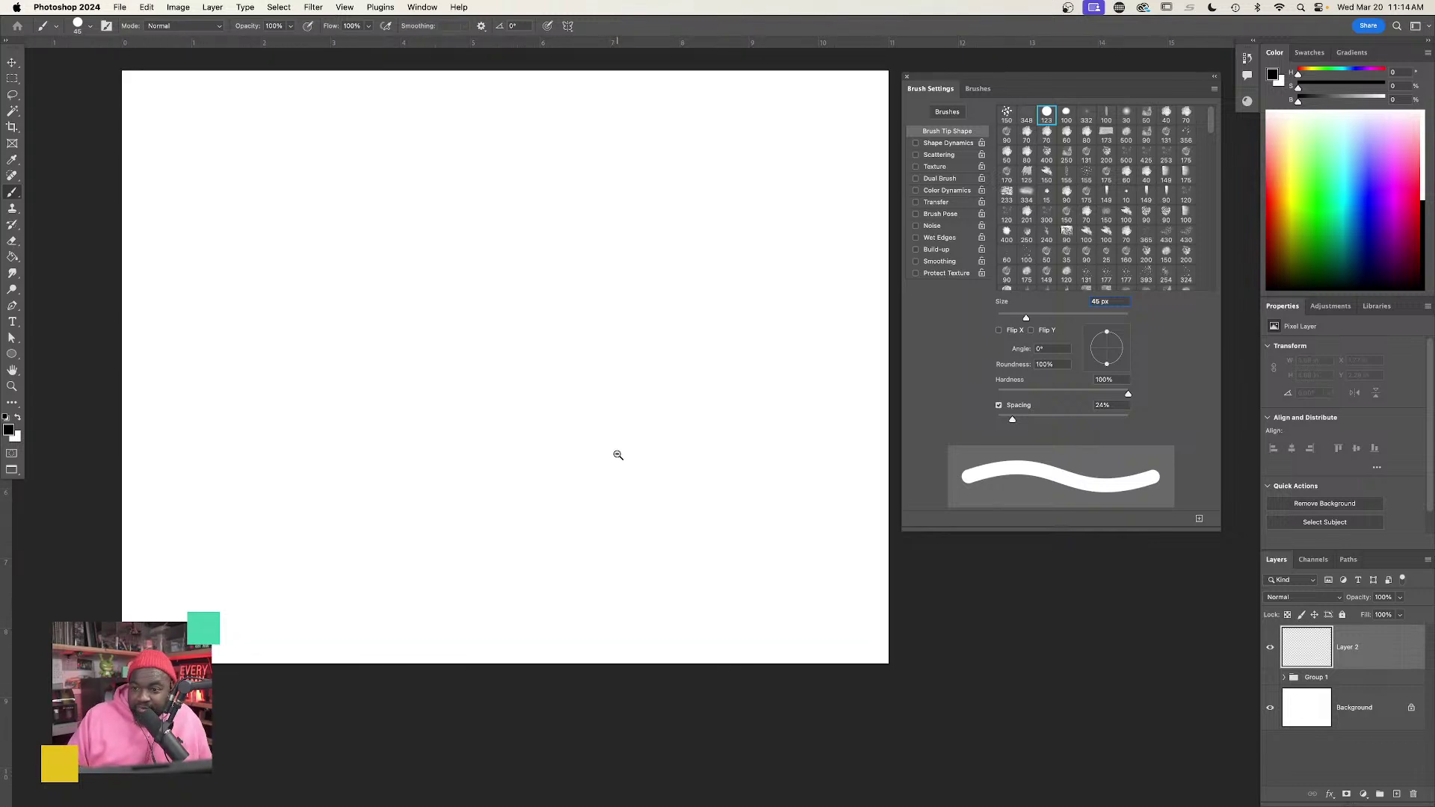
{"action": "left_click_drag", "start_coordinate": [766, 465], "coordinate": [750, 474]}
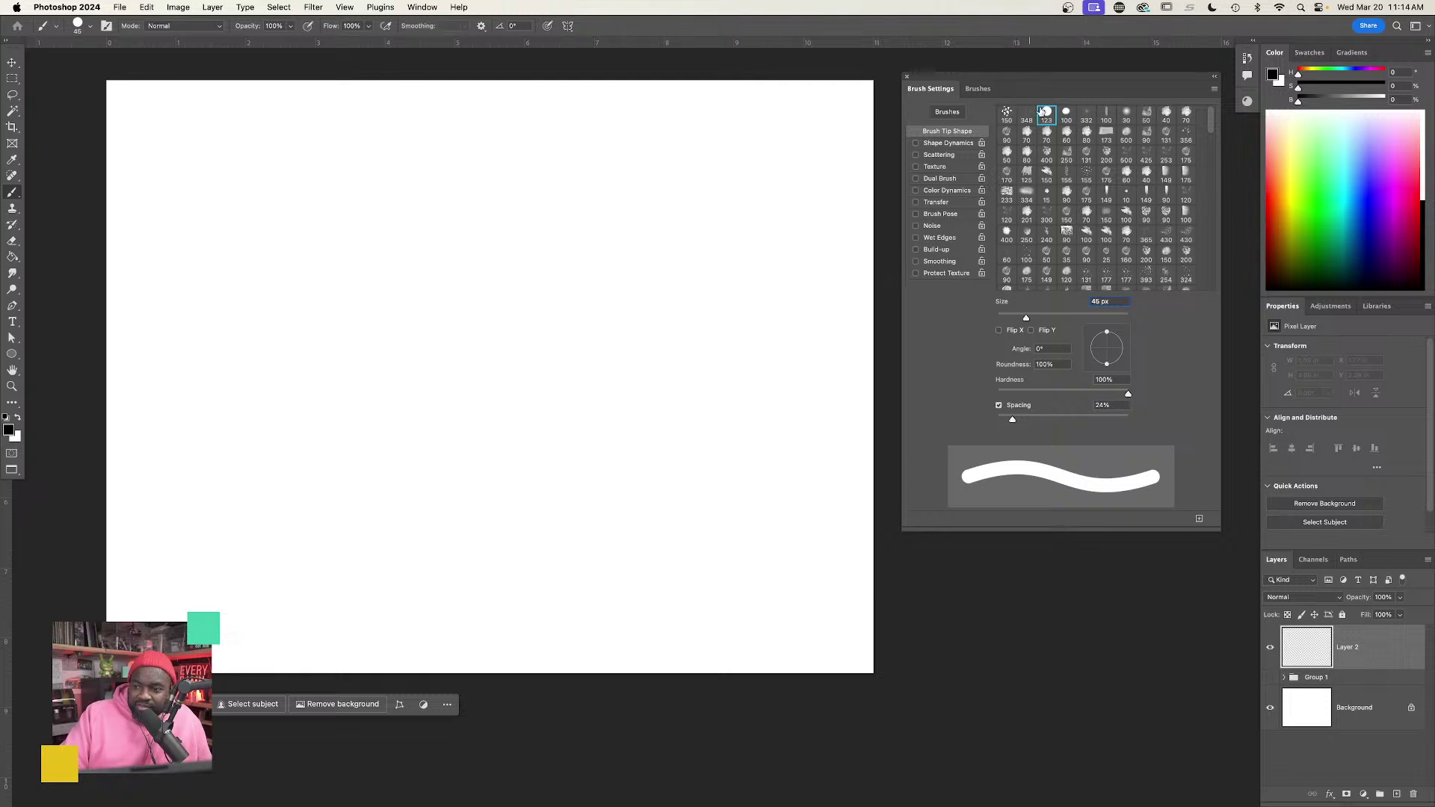
{"action": "left_click", "coordinate": [935, 168]}
{"action": "left_click", "coordinate": [916, 203]}
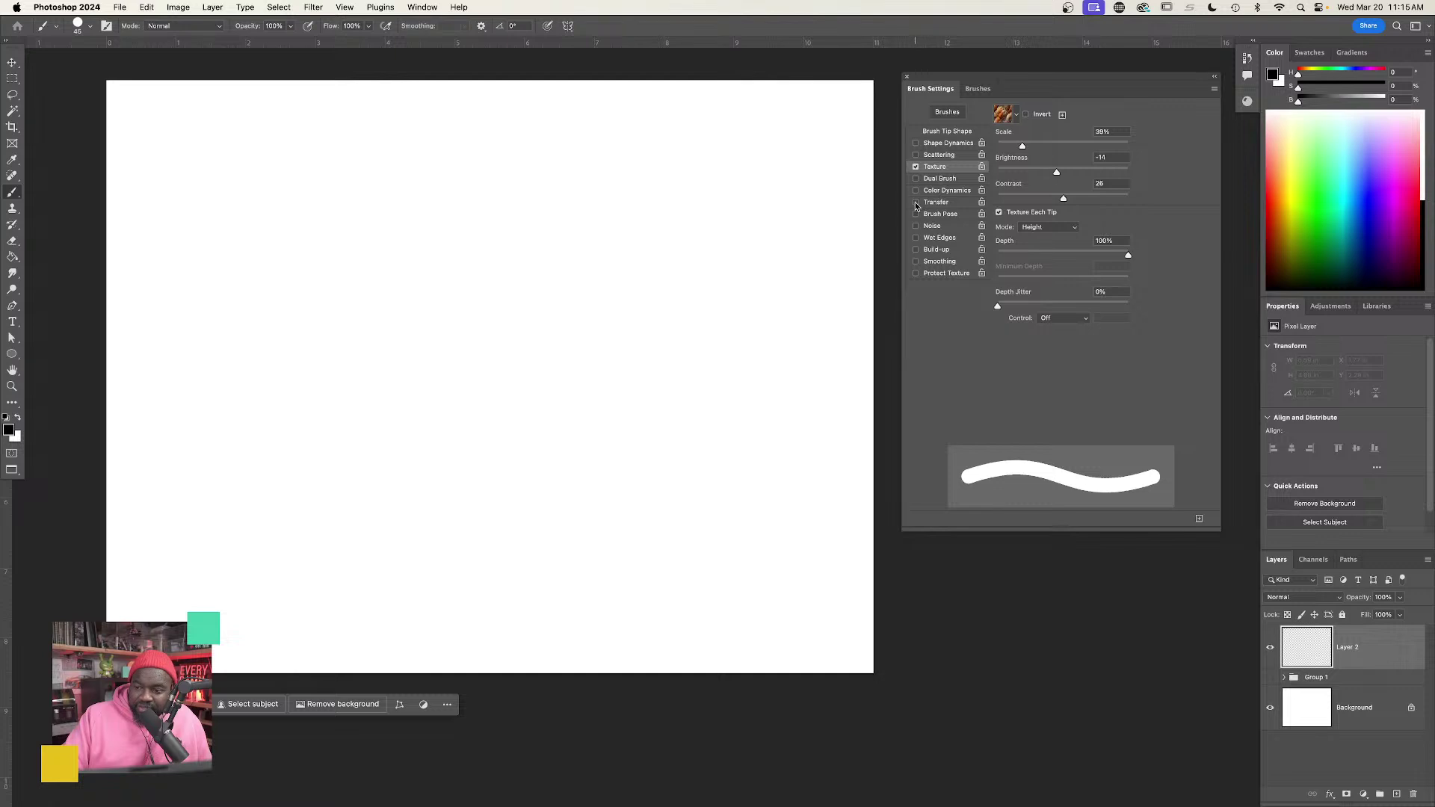
{"action": "left_click", "coordinate": [917, 202]}
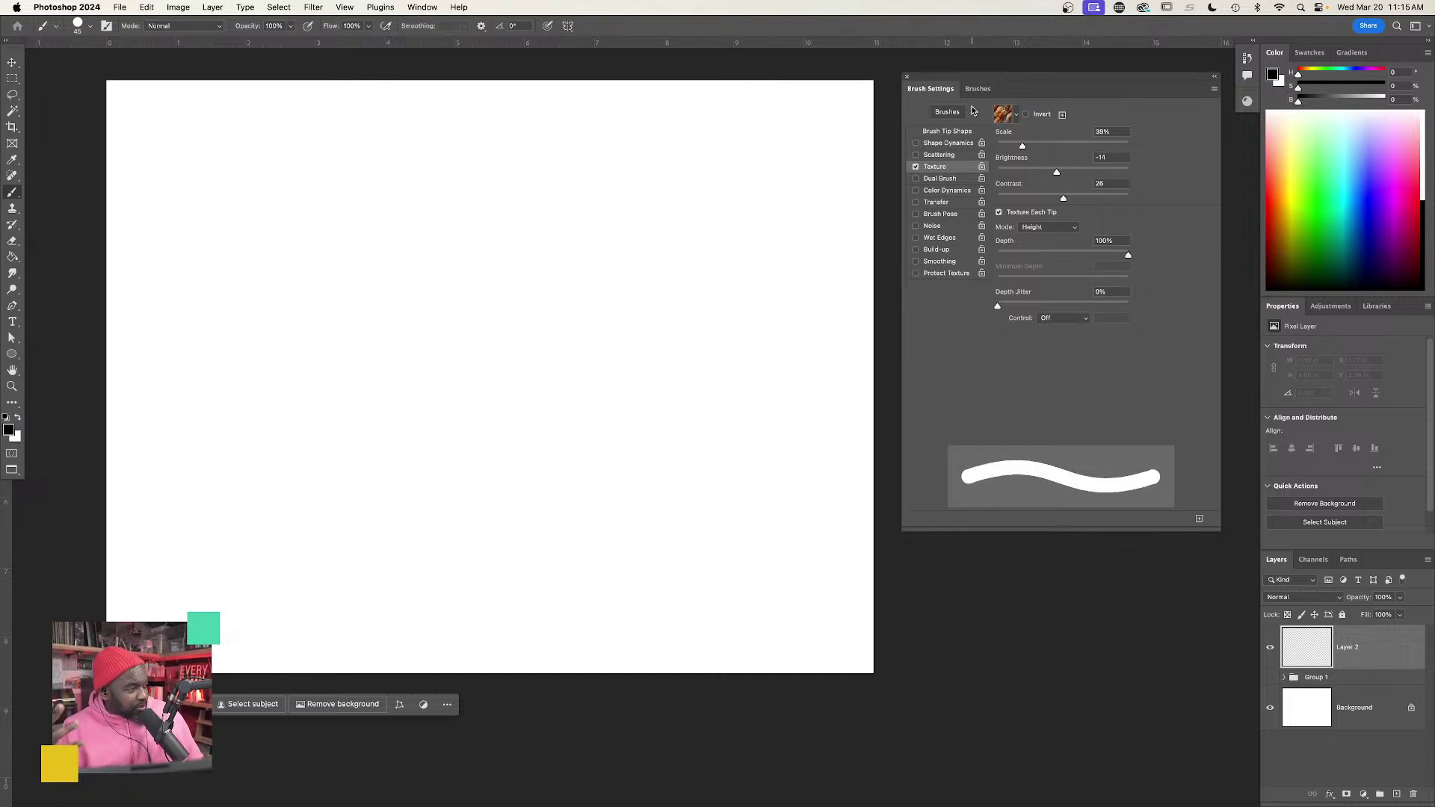
{"action": "left_click", "coordinate": [1015, 118]}
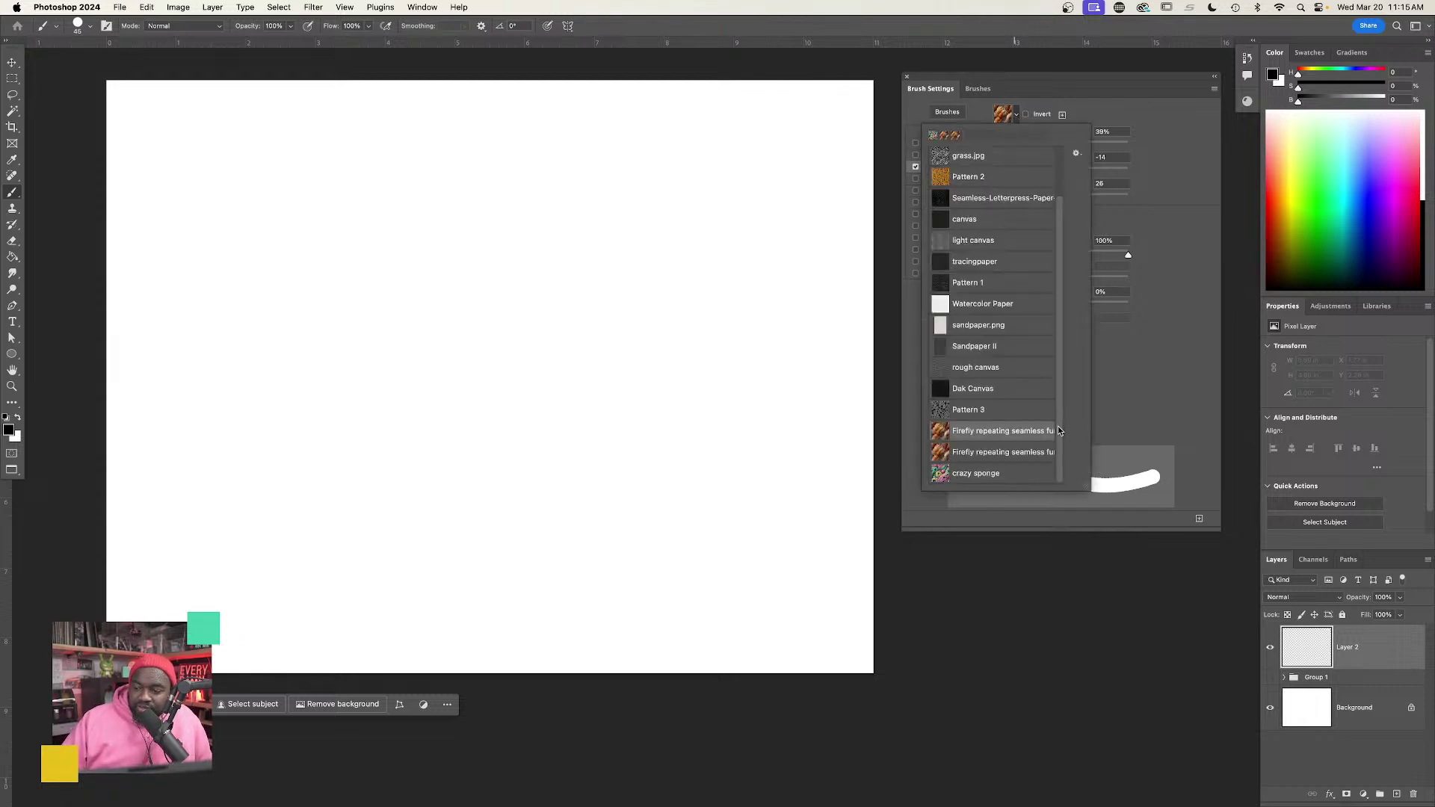
{"action": "scroll", "coordinate": [1059, 431], "scroll_direction": "up", "scroll_amount": 3}
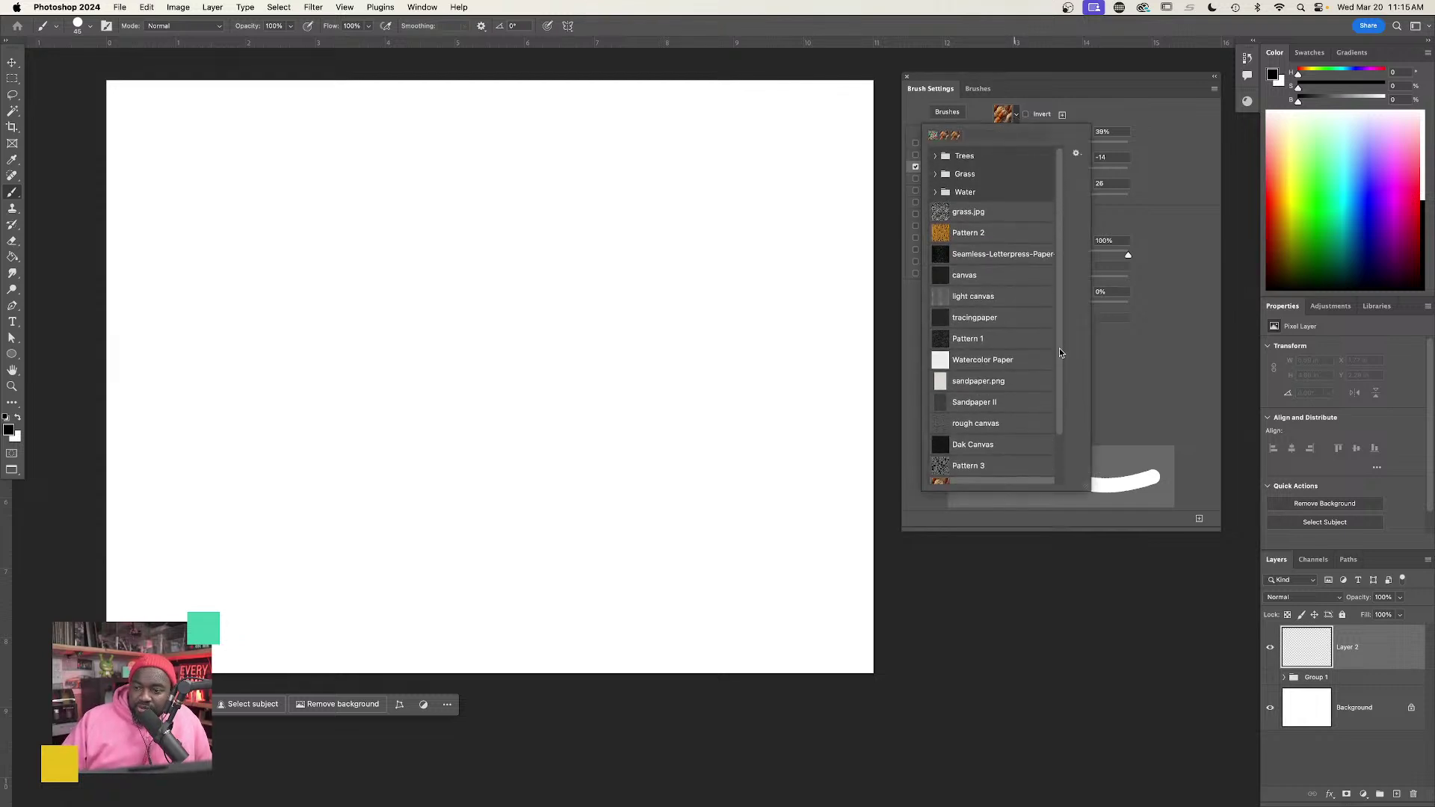
{"action": "double_click", "coordinate": [957, 210]}
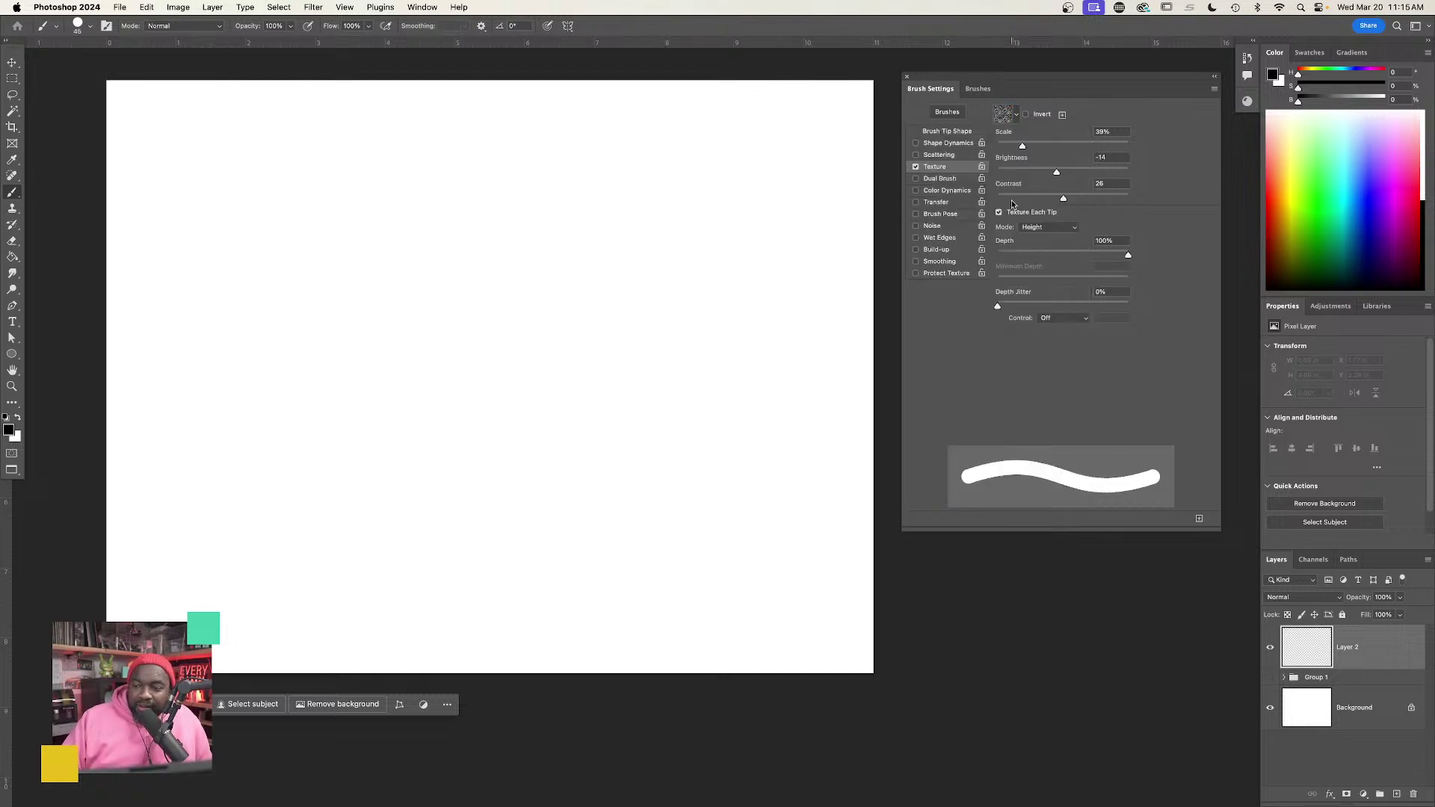
Test the grass texture with a zigzag stroke, enlarge the brush, test it with a thicker zigzag, and undo both strokes.
{"action": "mouse_move", "coordinate": [348, 325]}
{"action": "left_mouse_down"}
{"action": "mouse_move", "coordinate": [256, 460]}
{"action": "mouse_move", "coordinate": [438, 354]}
{"action": "mouse_move", "coordinate": [530, 525]}
{"action": "left_mouse_up"}
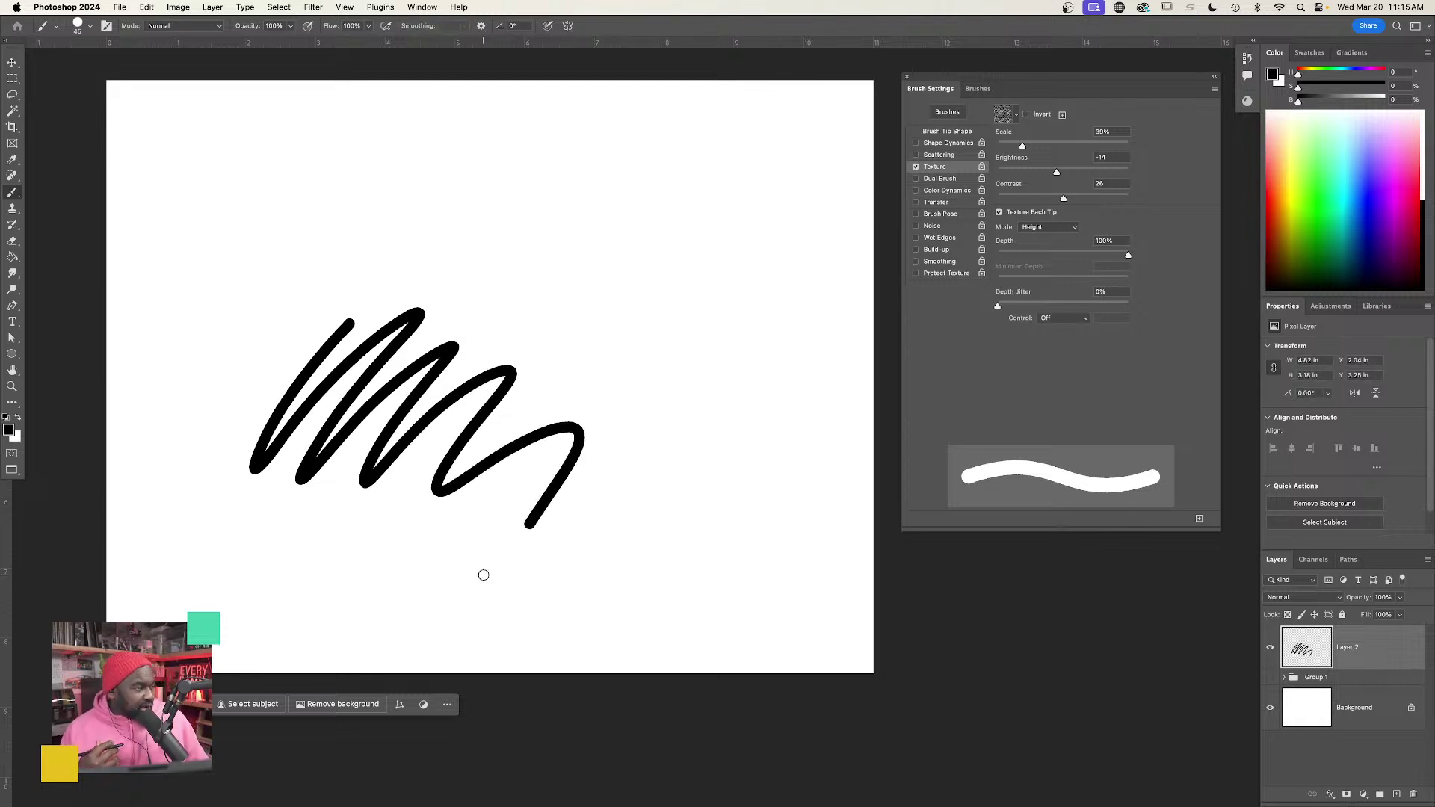
{"action": "key", "text": "super+z"}
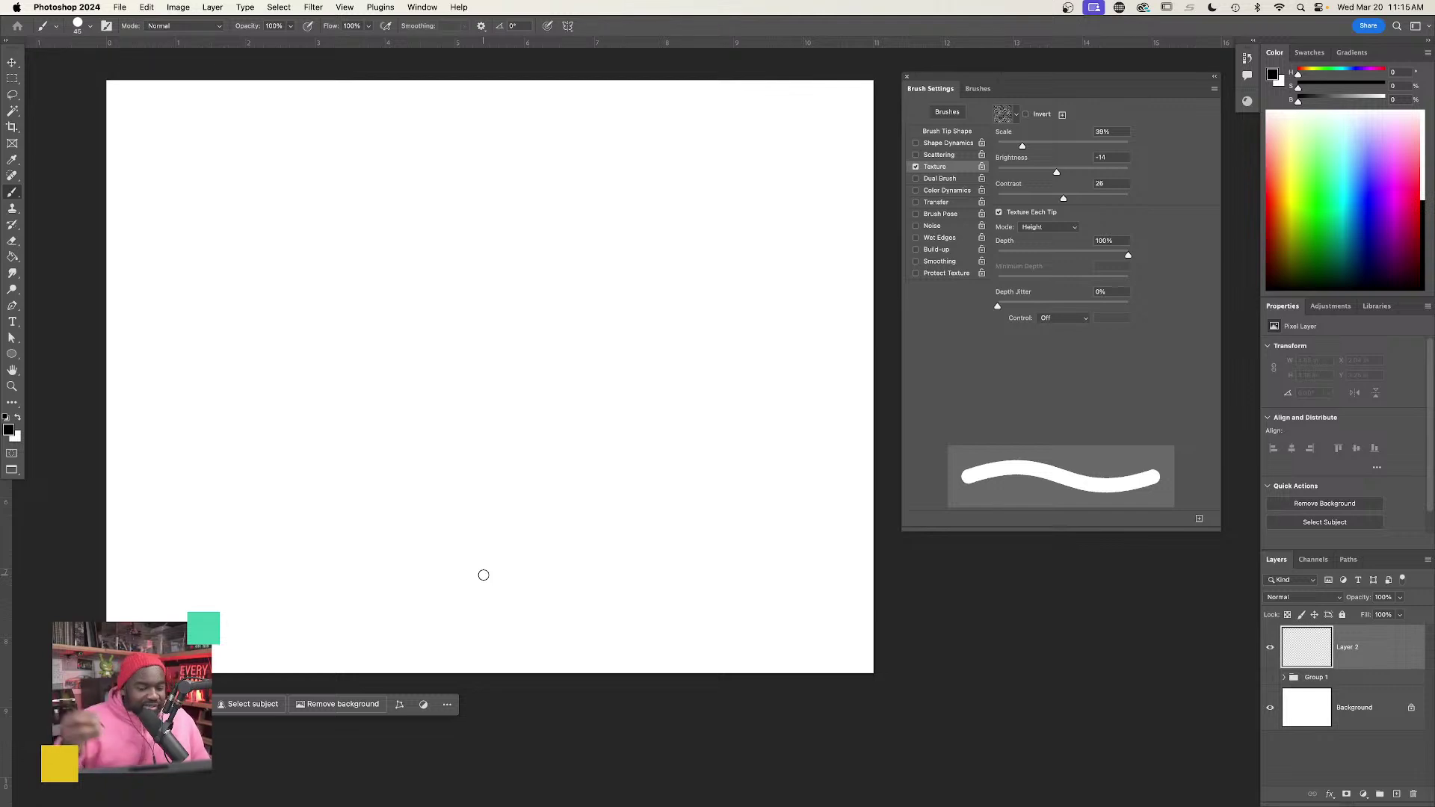
{"action": "right_click", "coordinate": [475, 314]}
{"action": "left_click_drag", "start_coordinate": [561, 338], "coordinate": [592, 345]}
{"action": "left_click_drag", "start_coordinate": [285, 311], "coordinate": [563, 576]}
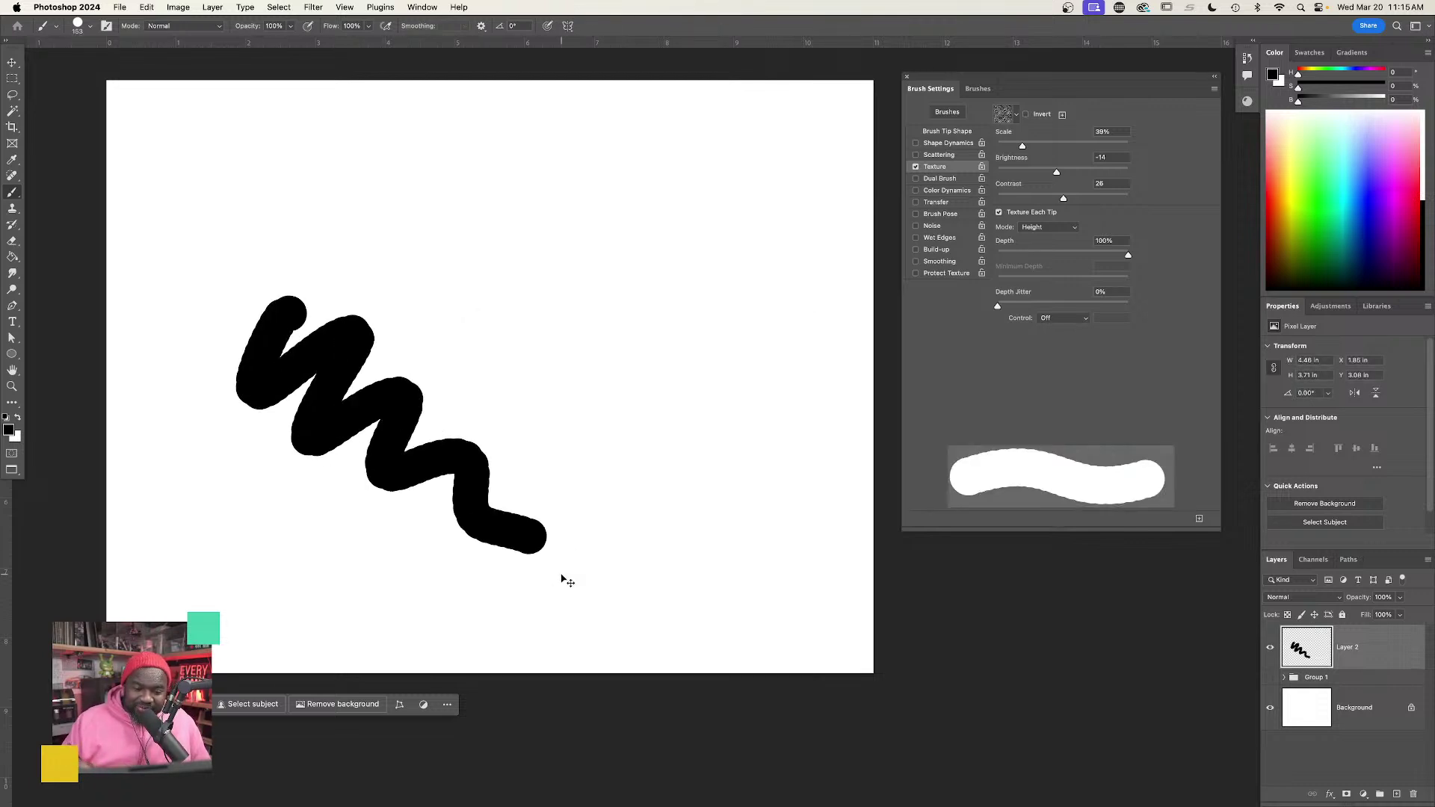
{"action": "key", "text": "super+z"}
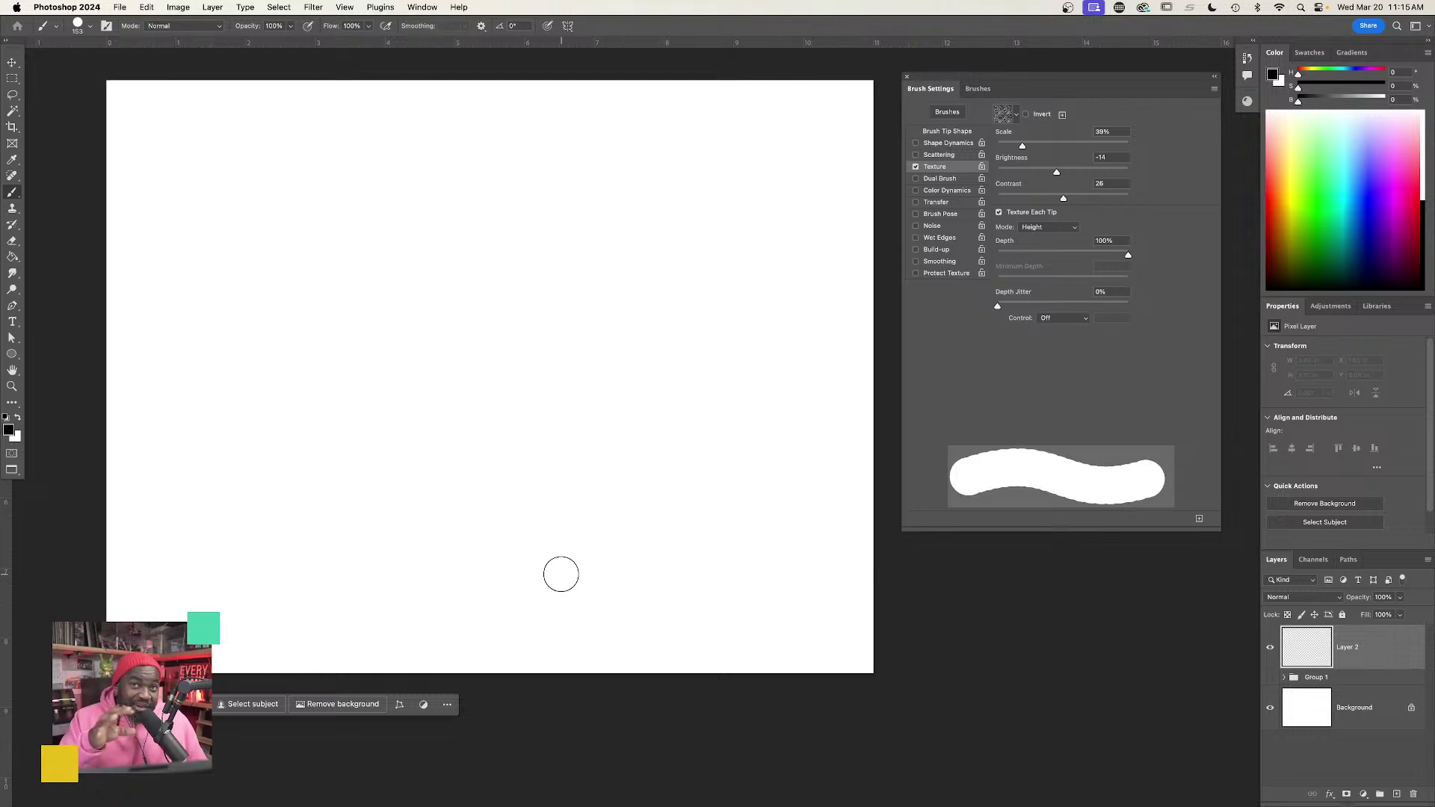
Fill the blank layer with the grass.jpg pattern using the Paint Bucket tool and undo the fill.
{"action": "left_click", "coordinate": [12, 256]}
{"action": "left_click", "coordinate": [136, 28]}
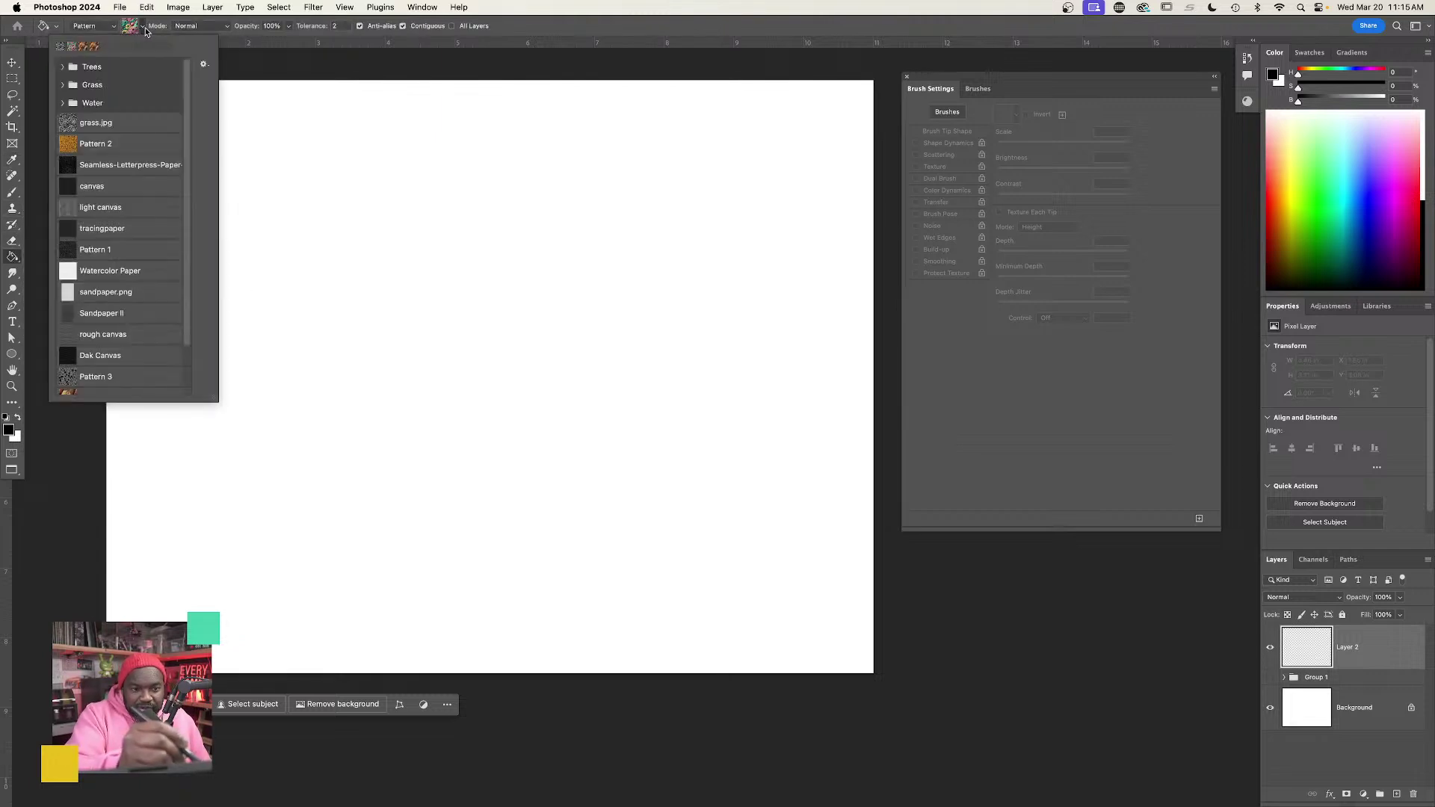
{"action": "left_click", "coordinate": [137, 123]}
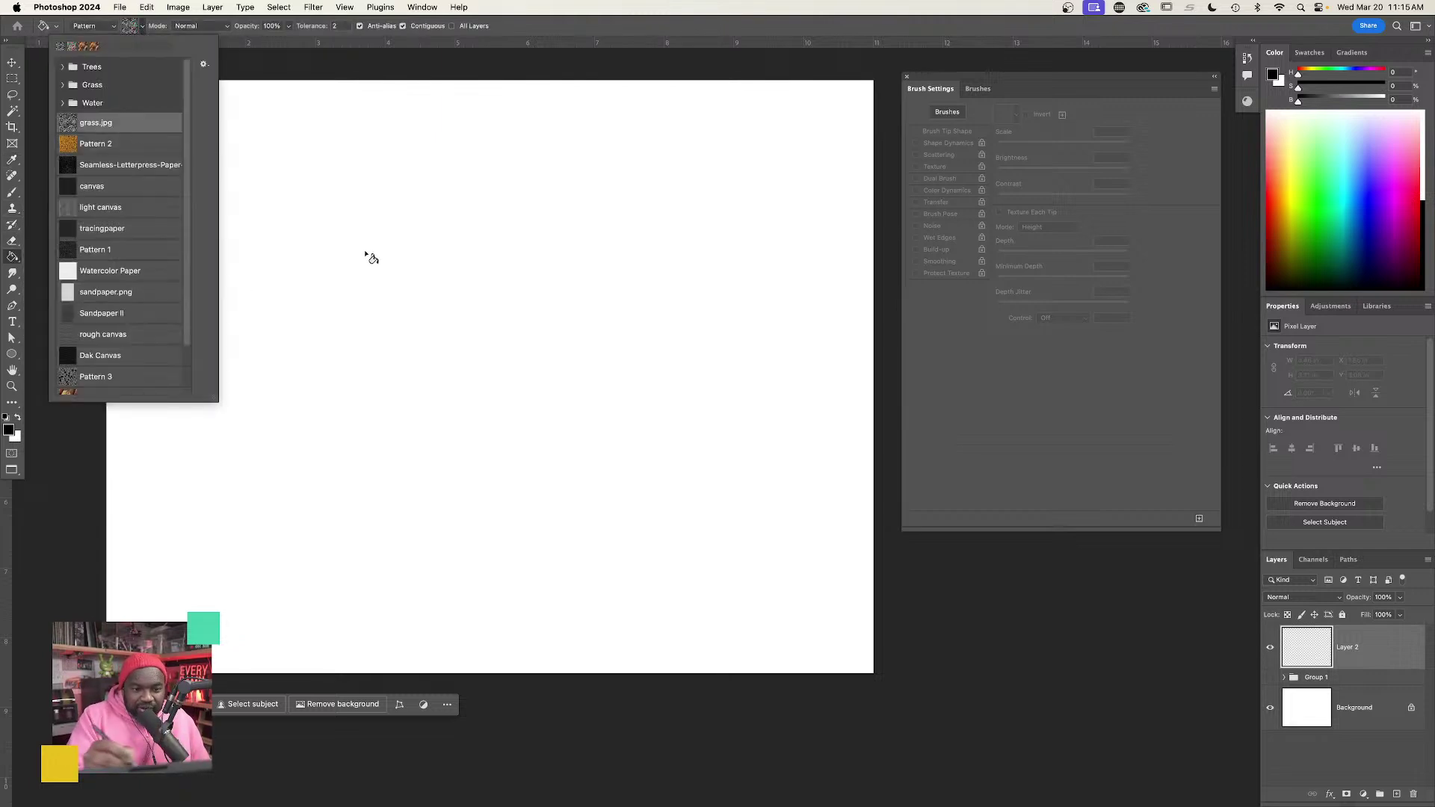
{"action": "left_click", "coordinate": [378, 275]}
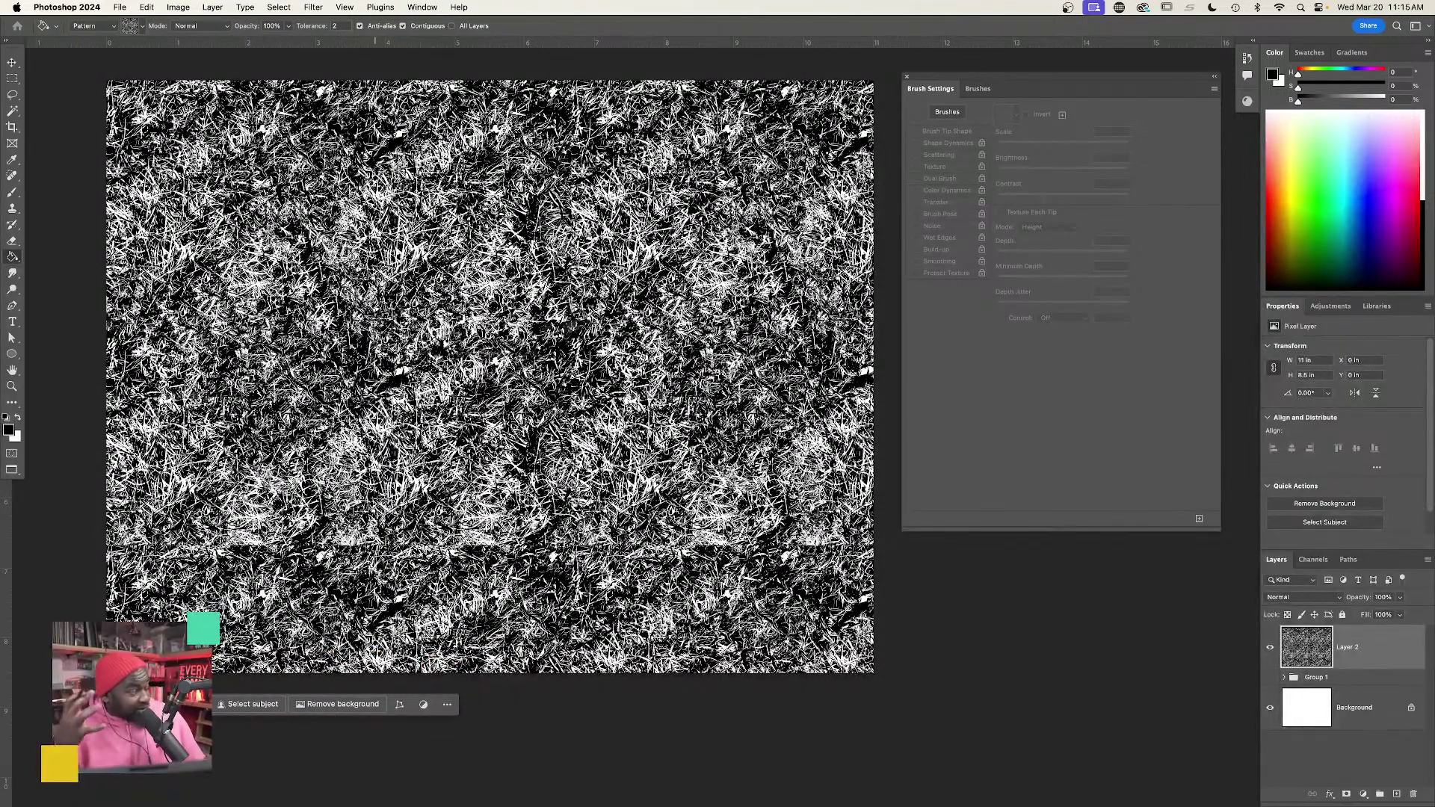
{"action": "key", "text": "super+z"}
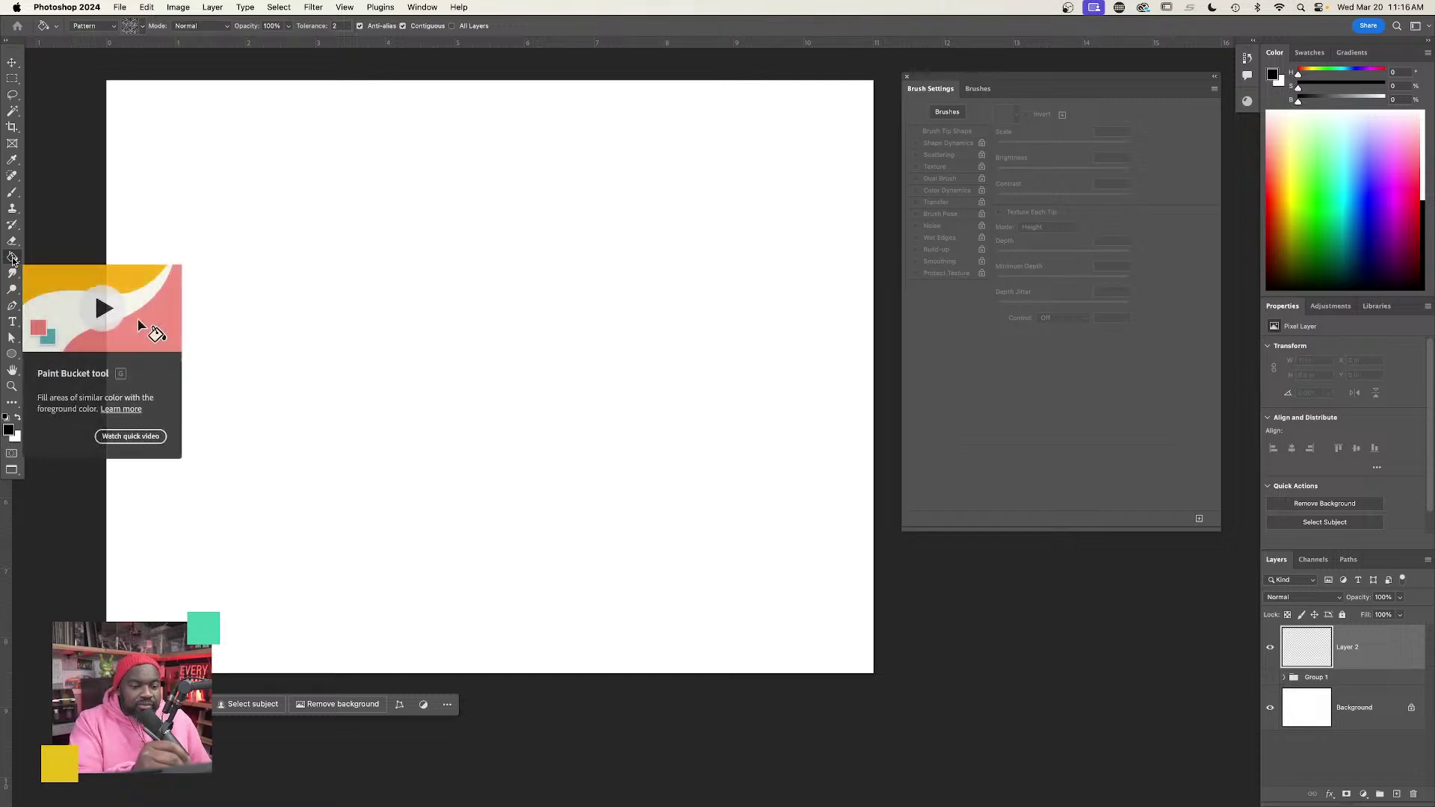
Fill the blank layer with the crazy sponge pattern and undo the fill.
{"action": "left_click", "coordinate": [137, 28]}
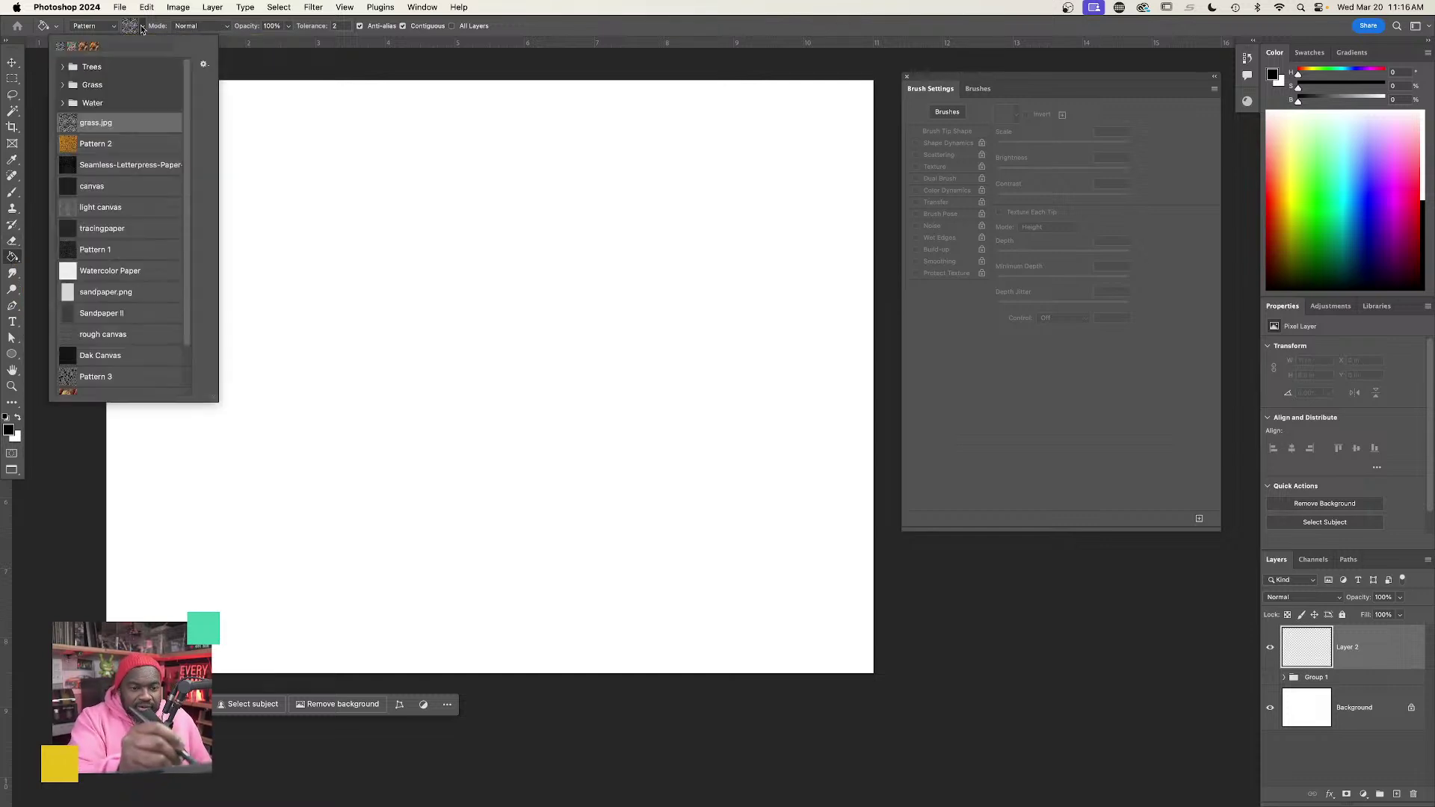
{"action": "scroll", "coordinate": [185, 362], "scroll_direction": "down", "scroll_amount": 2}
{"action": "left_click", "coordinate": [154, 386]}
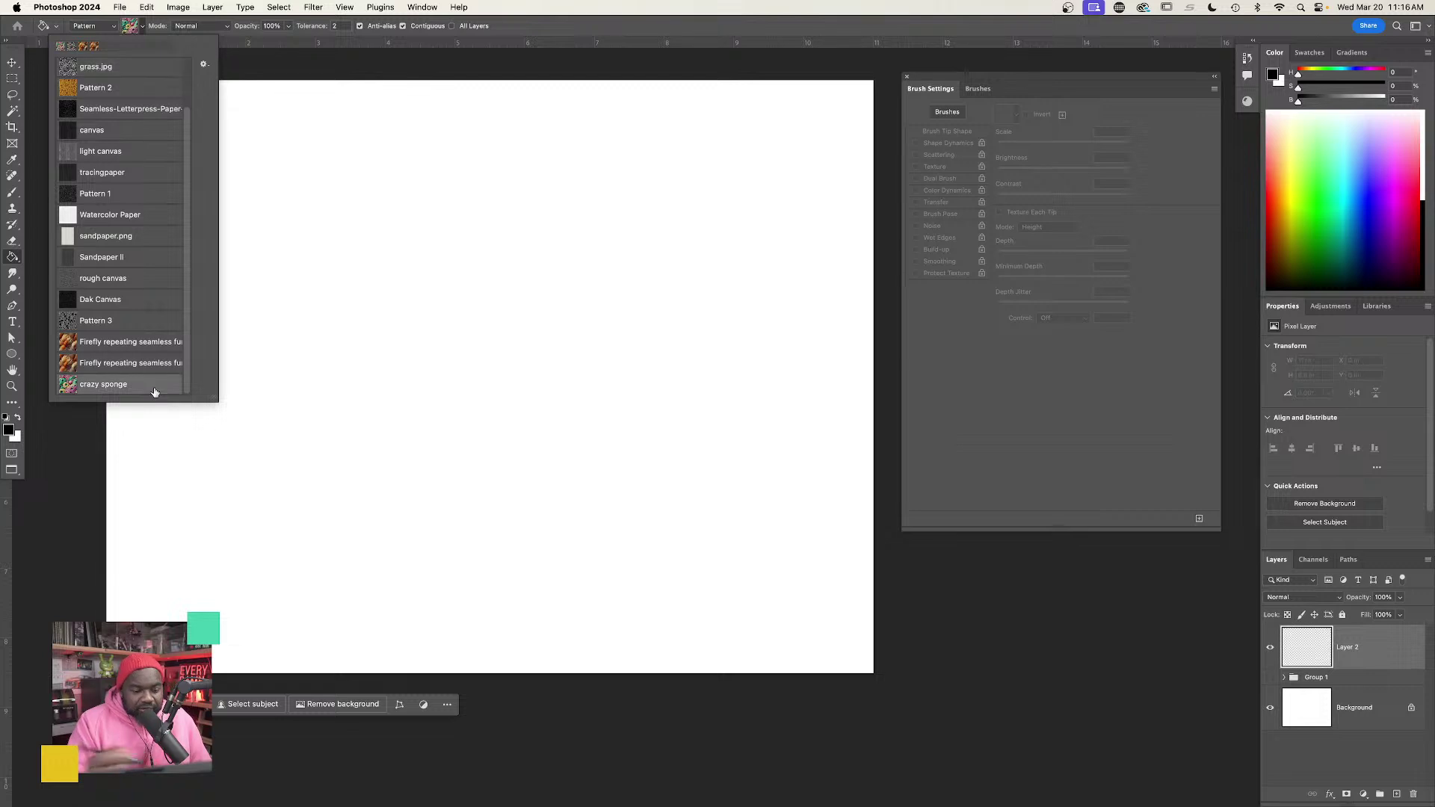
{"action": "left_click", "coordinate": [441, 416]}
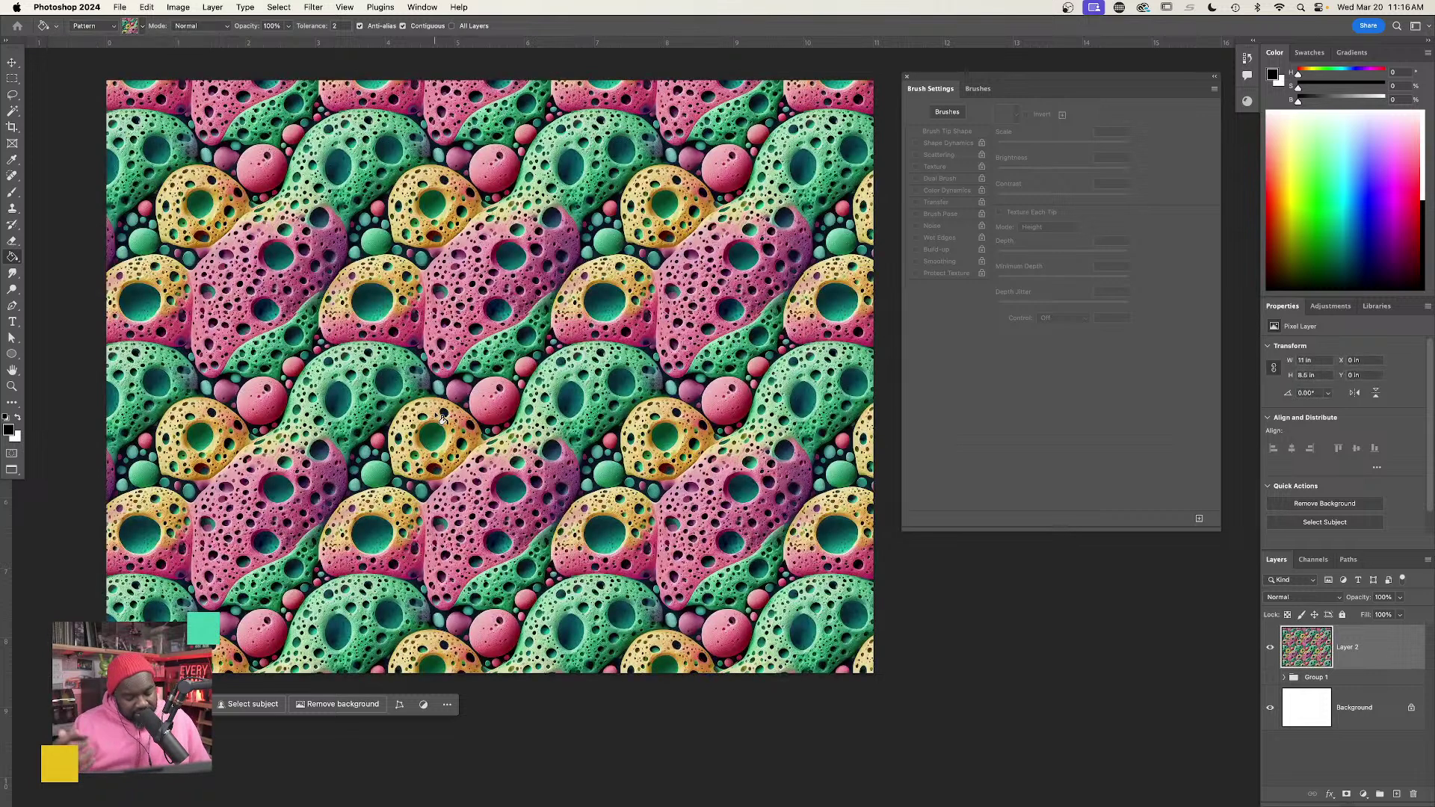
{"action": "key", "text": "super+z"}
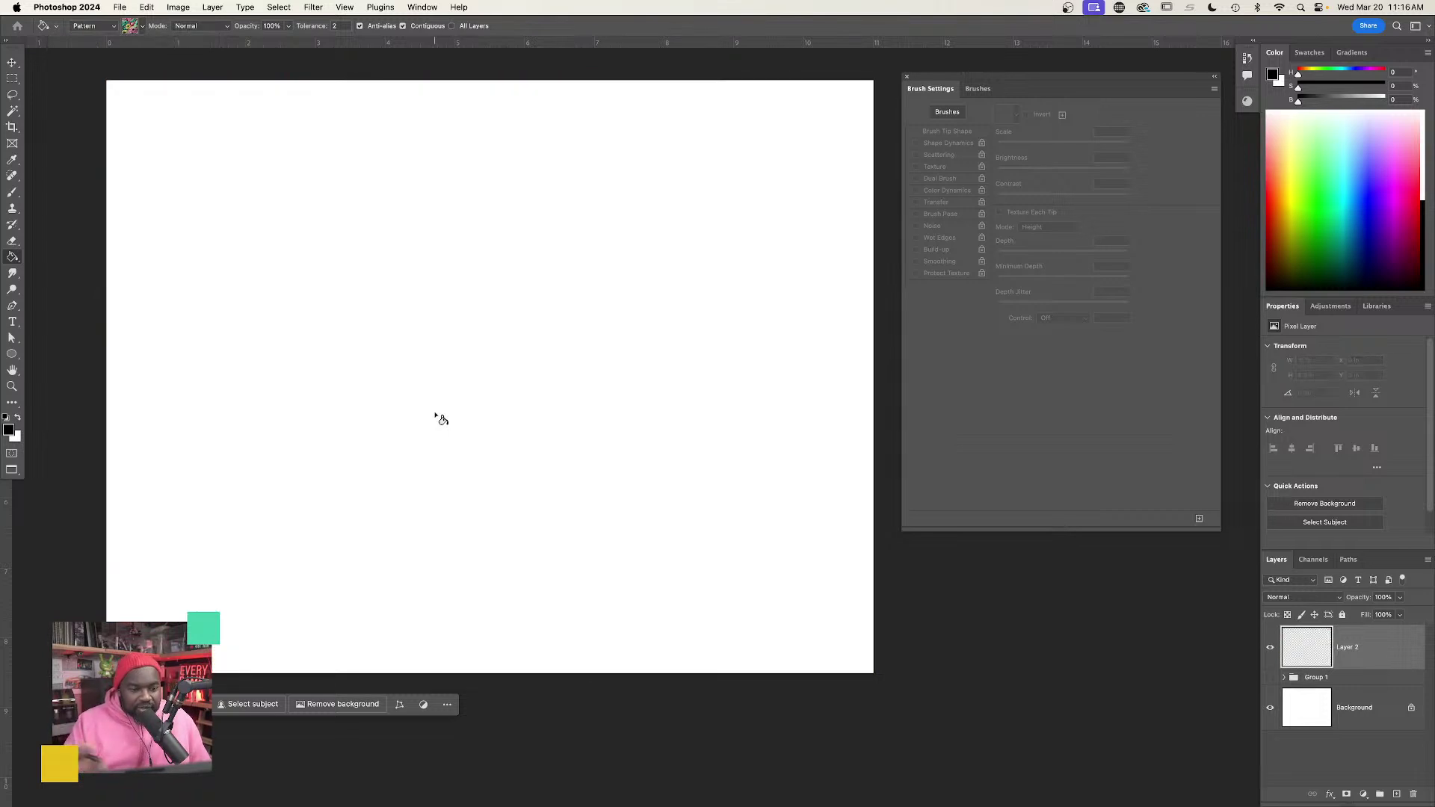
Return to the Brush tool, turn off Texture Each Tip, test the brush with a stroke, and undo it.
{"action": "left_click", "coordinate": [12, 192]}
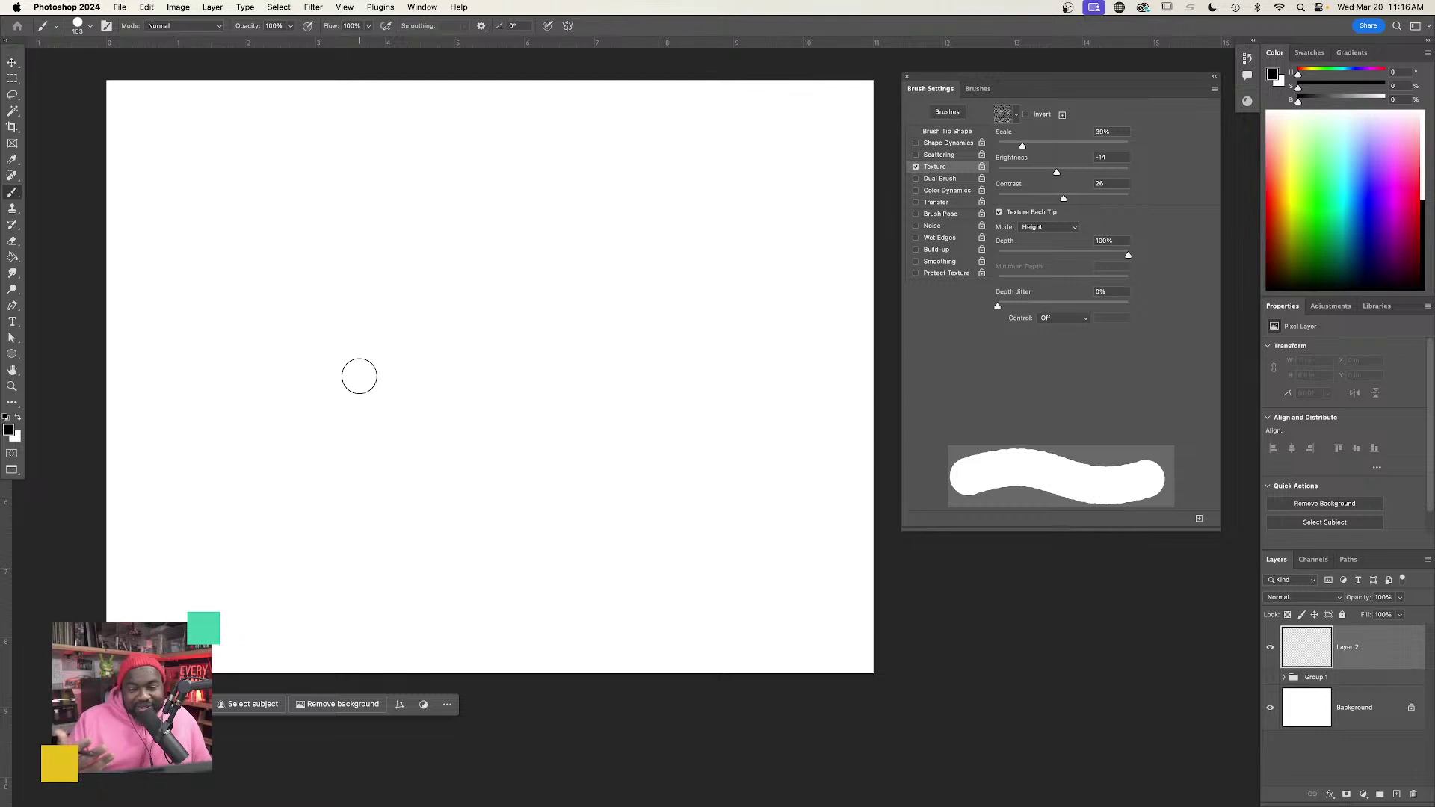
{"action": "left_click", "coordinate": [1001, 212]}
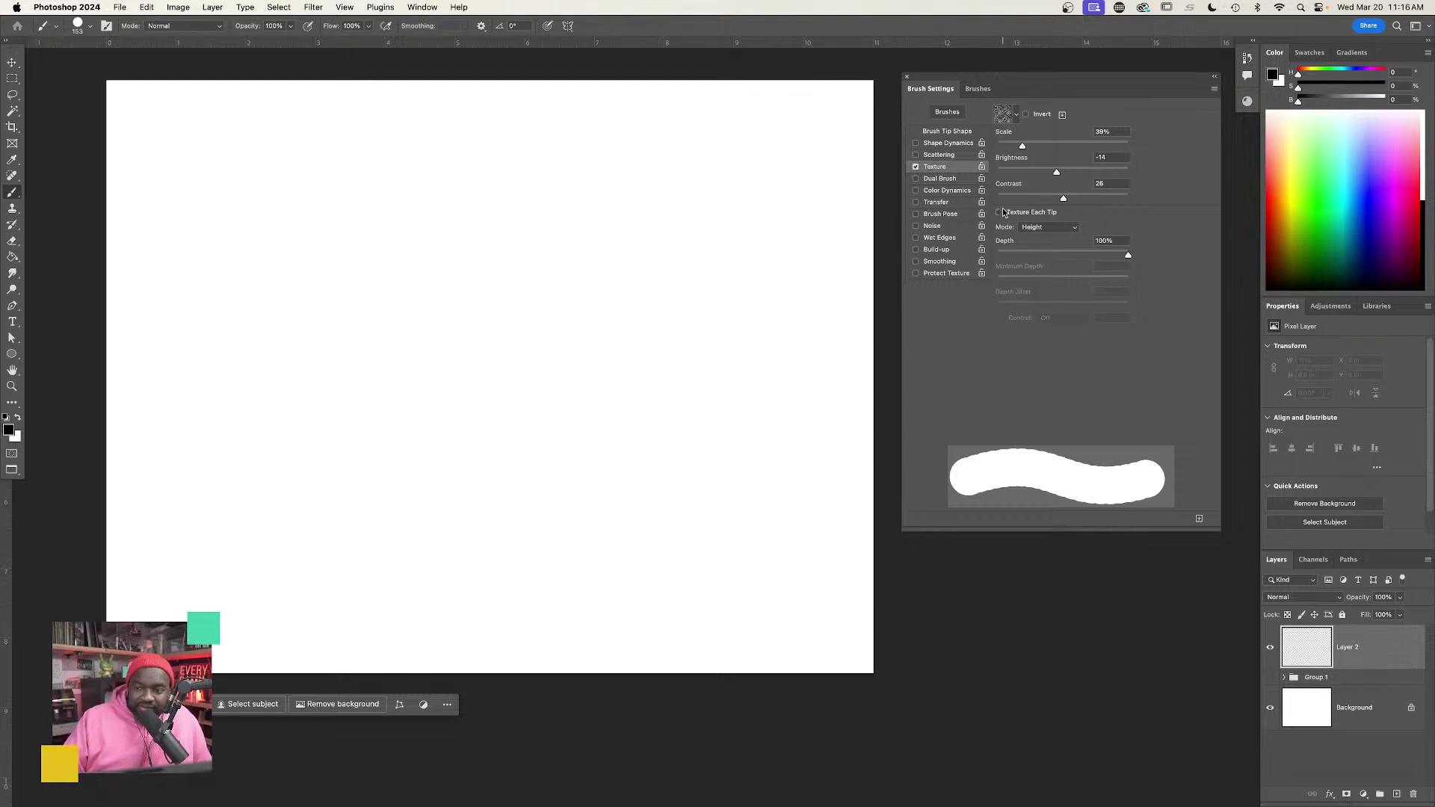
{"action": "left_click_drag", "start_coordinate": [337, 419], "coordinate": [508, 478]}
{"action": "key", "text": "super+z"}
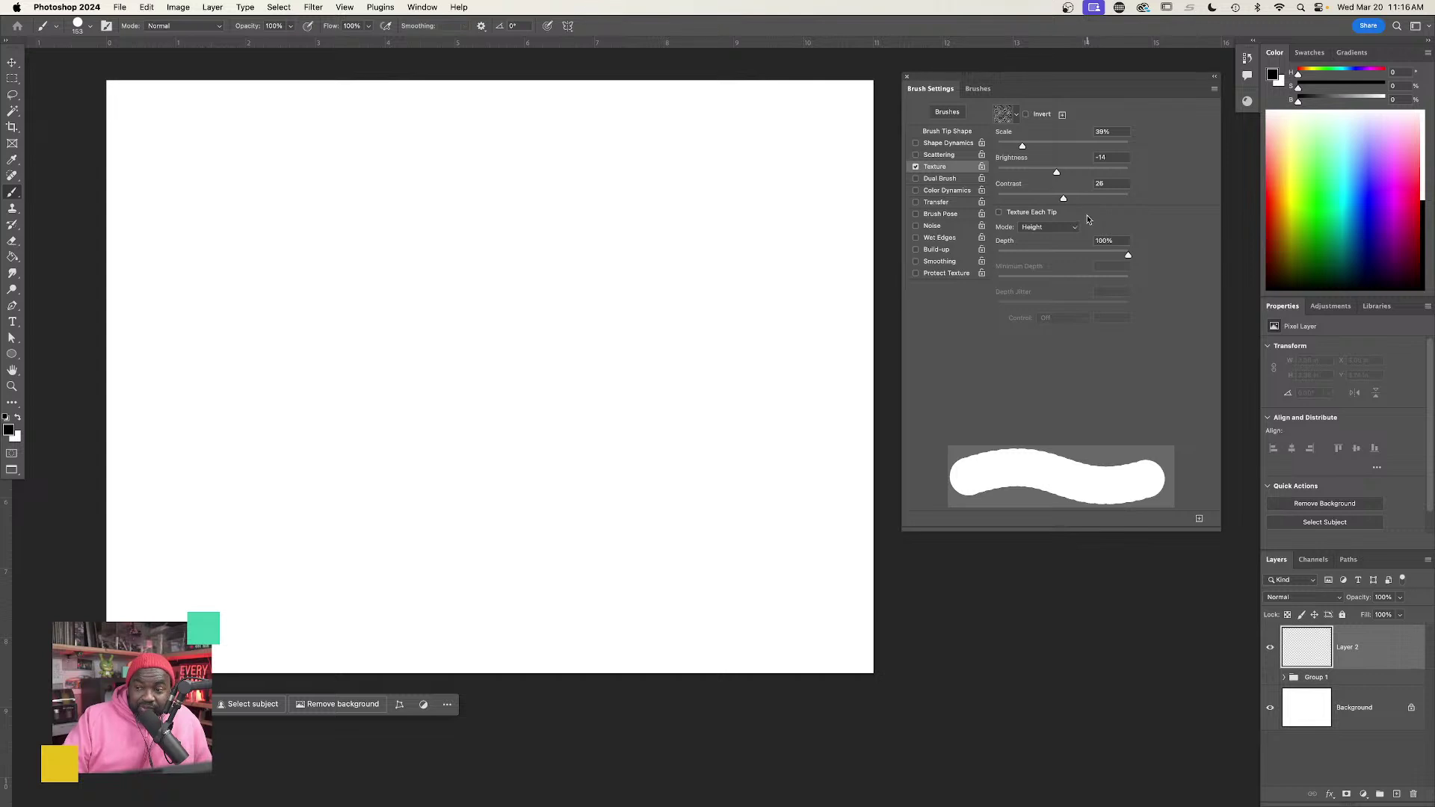
Set the brush texture's mode to Multiply, test it with two scribbled strokes inspected up close, and undo them.
{"action": "left_click", "coordinate": [1075, 228]}
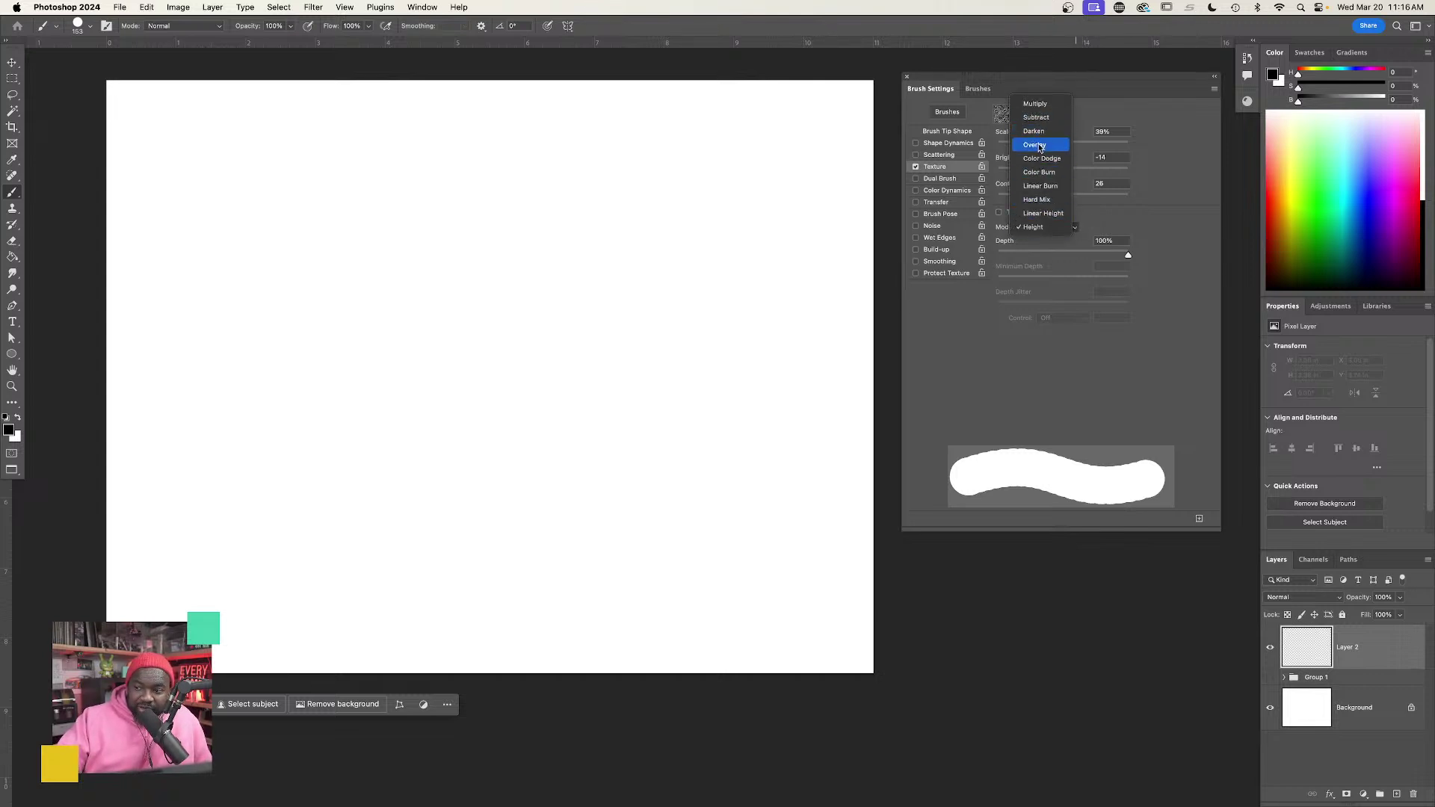
{"action": "left_click", "coordinate": [1036, 145]}
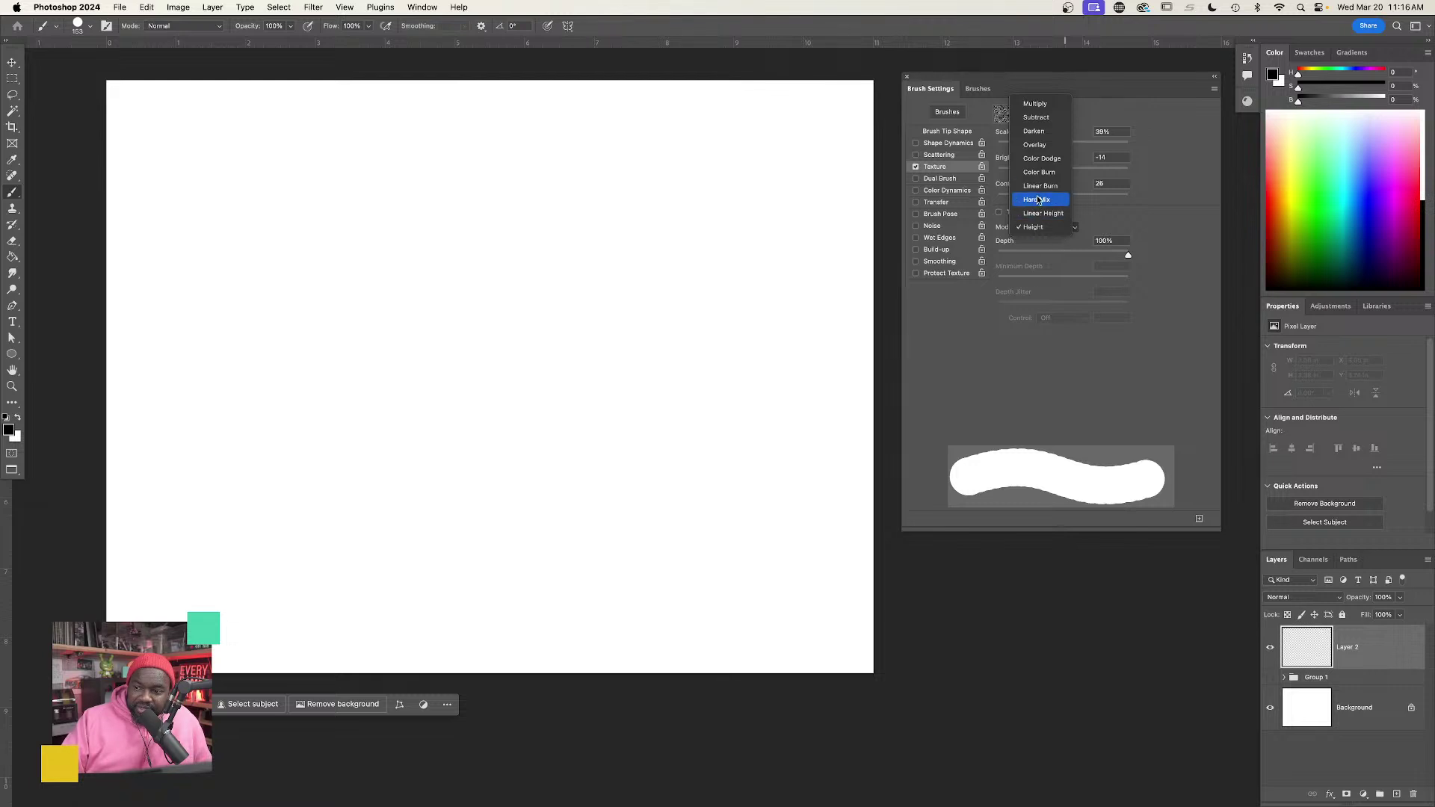
{"action": "left_click", "coordinate": [1036, 104]}
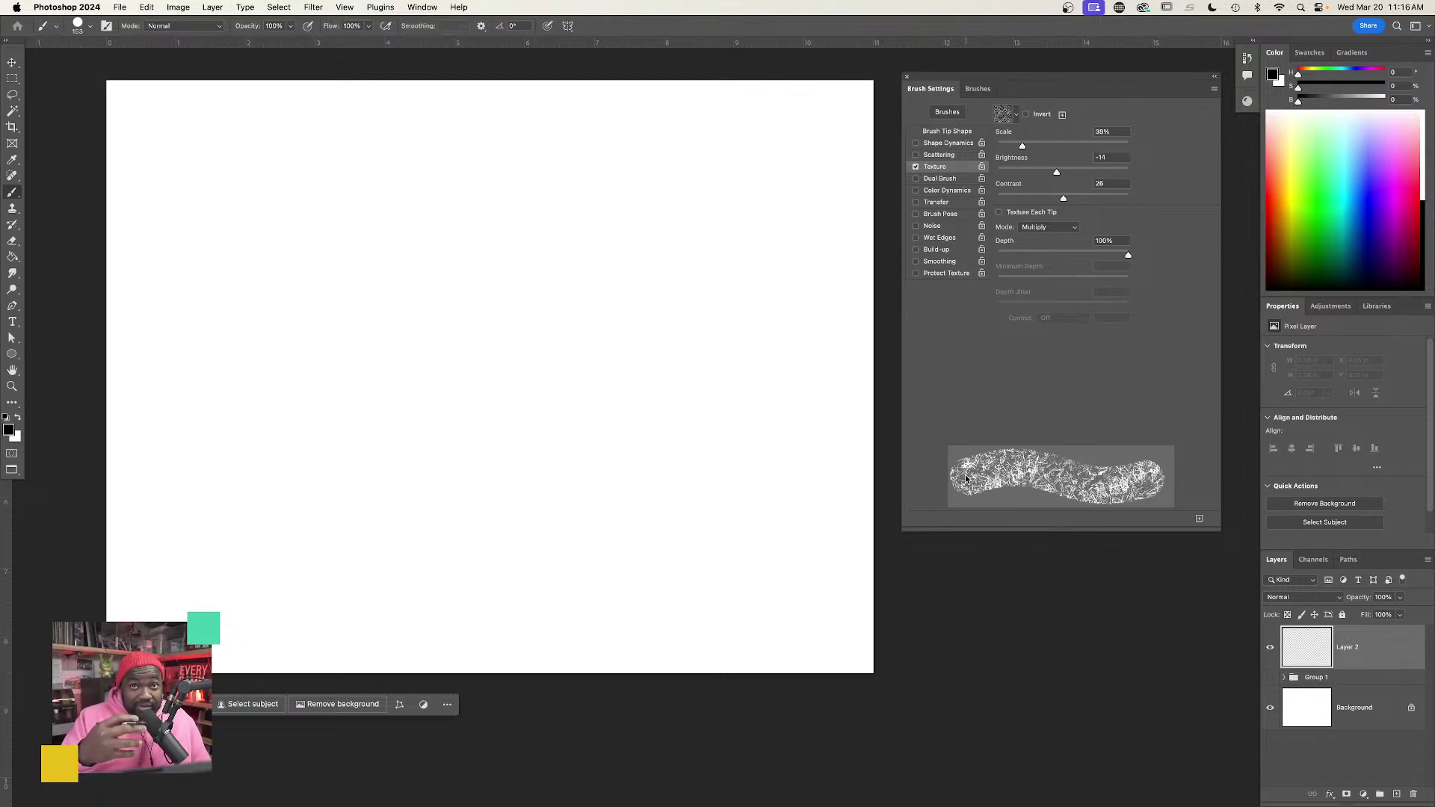
{"action": "mouse_move", "coordinate": [289, 388]}
{"action": "left_mouse_down"}
{"action": "mouse_move", "coordinate": [275, 431]}
{"action": "mouse_move", "coordinate": [426, 327]}
{"action": "mouse_move", "coordinate": [348, 410]}
{"action": "mouse_move", "coordinate": [325, 463]}
{"action": "mouse_move", "coordinate": [456, 378]}
{"action": "left_mouse_up"}
{"action": "scroll", "coordinate": [343, 438], "scroll_direction": "up", "scroll_amount": 5}
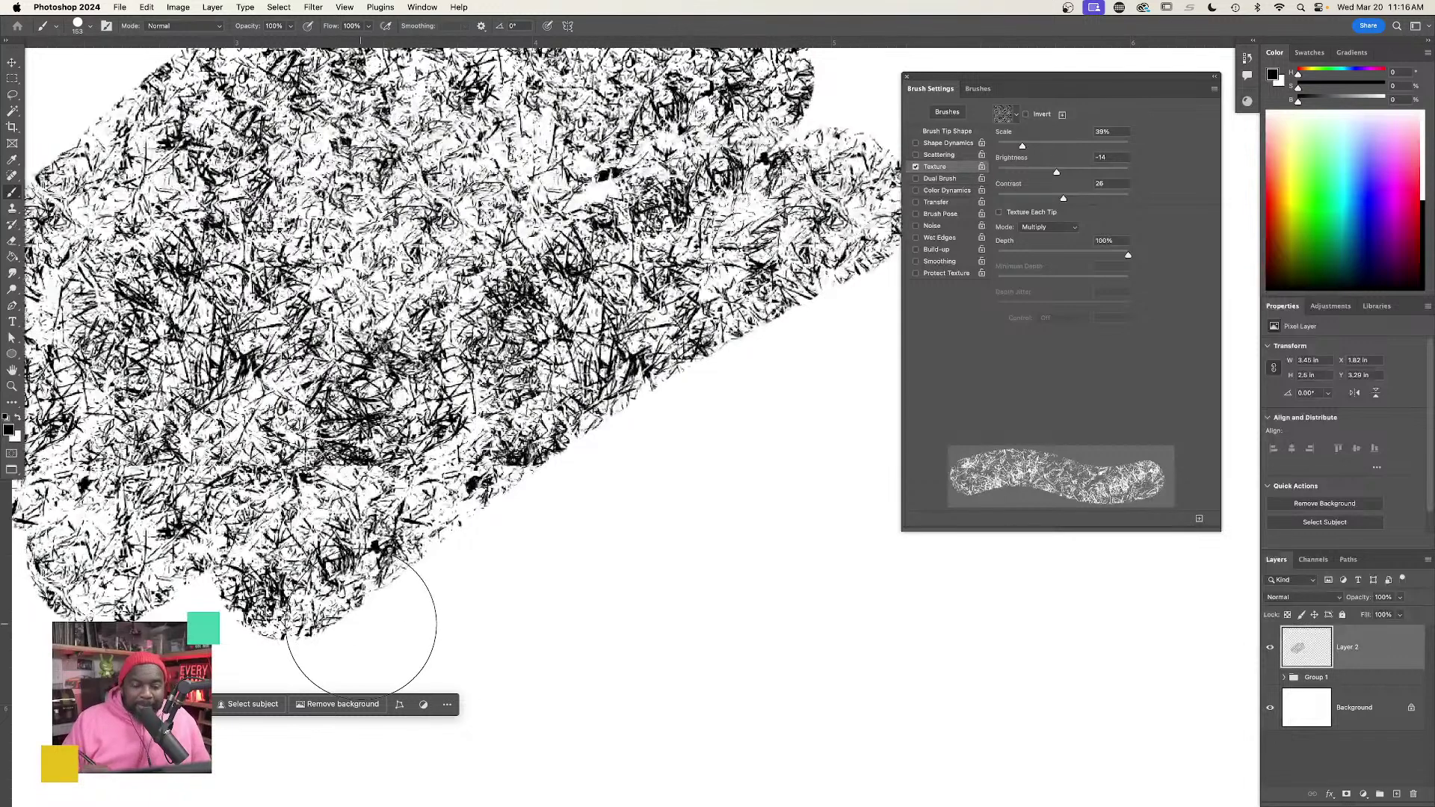
{"action": "key", "text": "ctrl+z"}
{"action": "mouse_move", "coordinate": [291, 446]}
{"action": "left_mouse_down"}
{"action": "mouse_move", "coordinate": [339, 333]}
{"action": "mouse_move", "coordinate": [473, 535]}
{"action": "mouse_move", "coordinate": [416, 127]}
{"action": "mouse_move", "coordinate": [711, 496]}
{"action": "mouse_move", "coordinate": [706, 337]}
{"action": "left_mouse_up"}
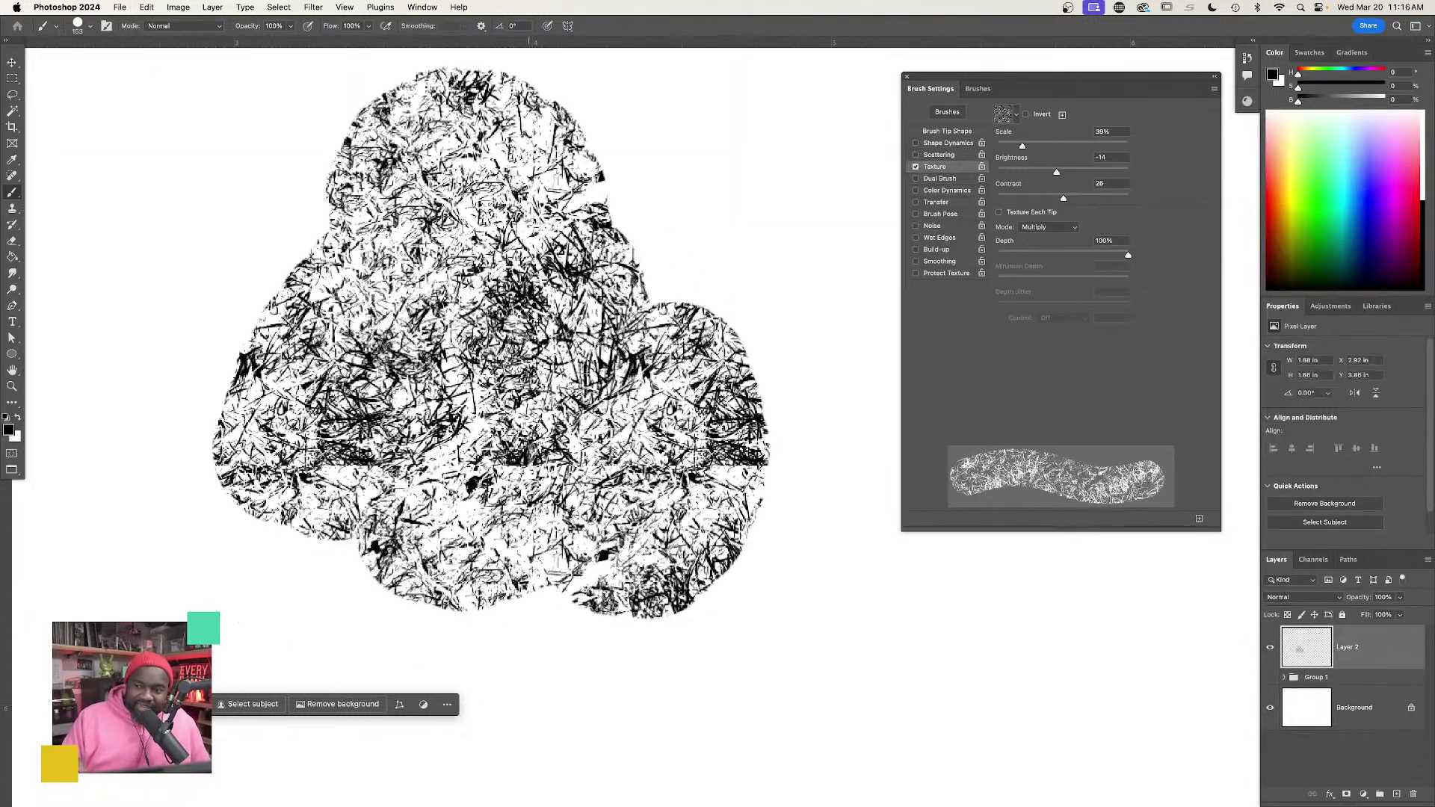
{"action": "key", "text": "super+z"}
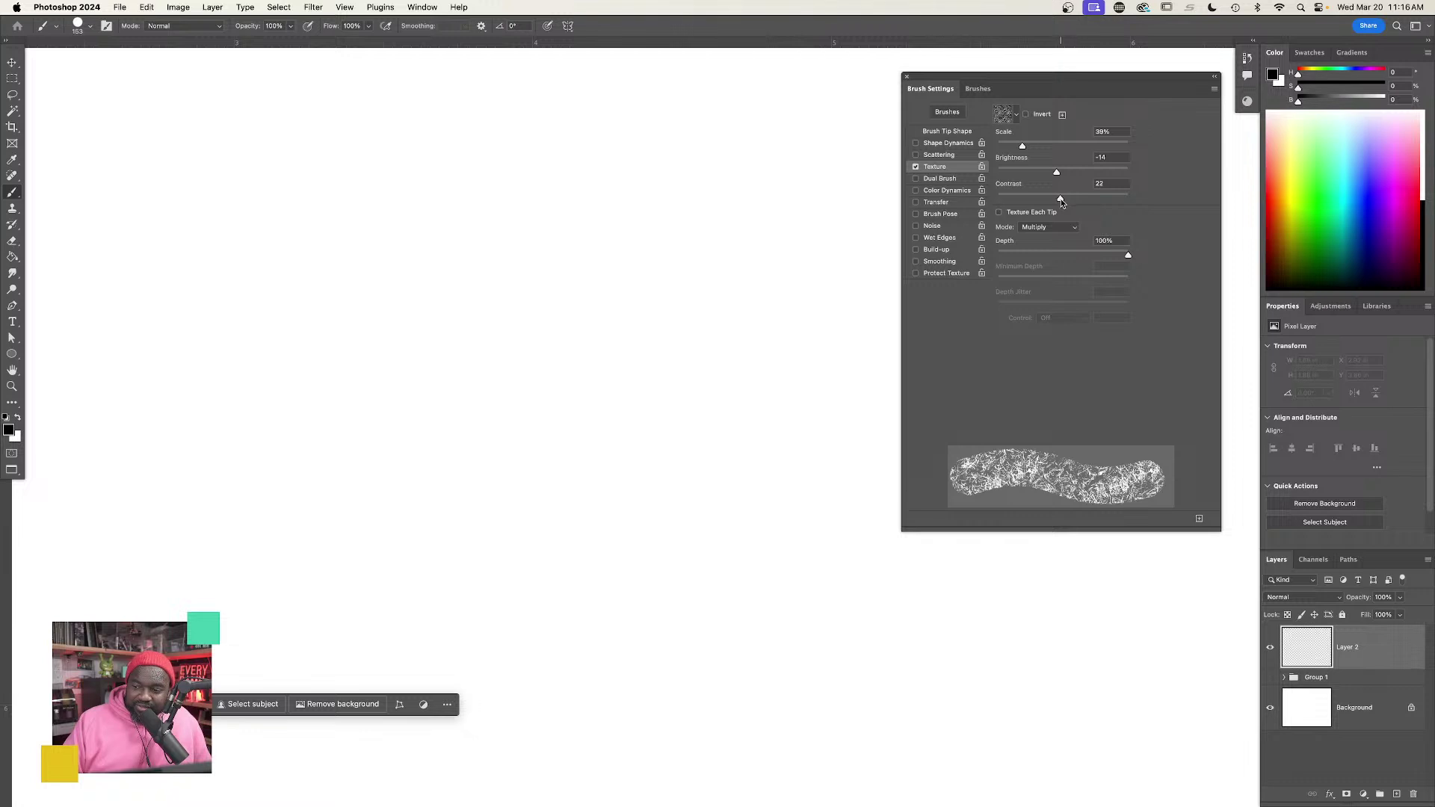
Set the brush texture's contrast to -46, test it with a scribbled patch on the layer, and remove the patch.
{"action": "left_click_drag", "start_coordinate": [1062, 202], "coordinate": [1004, 202]}
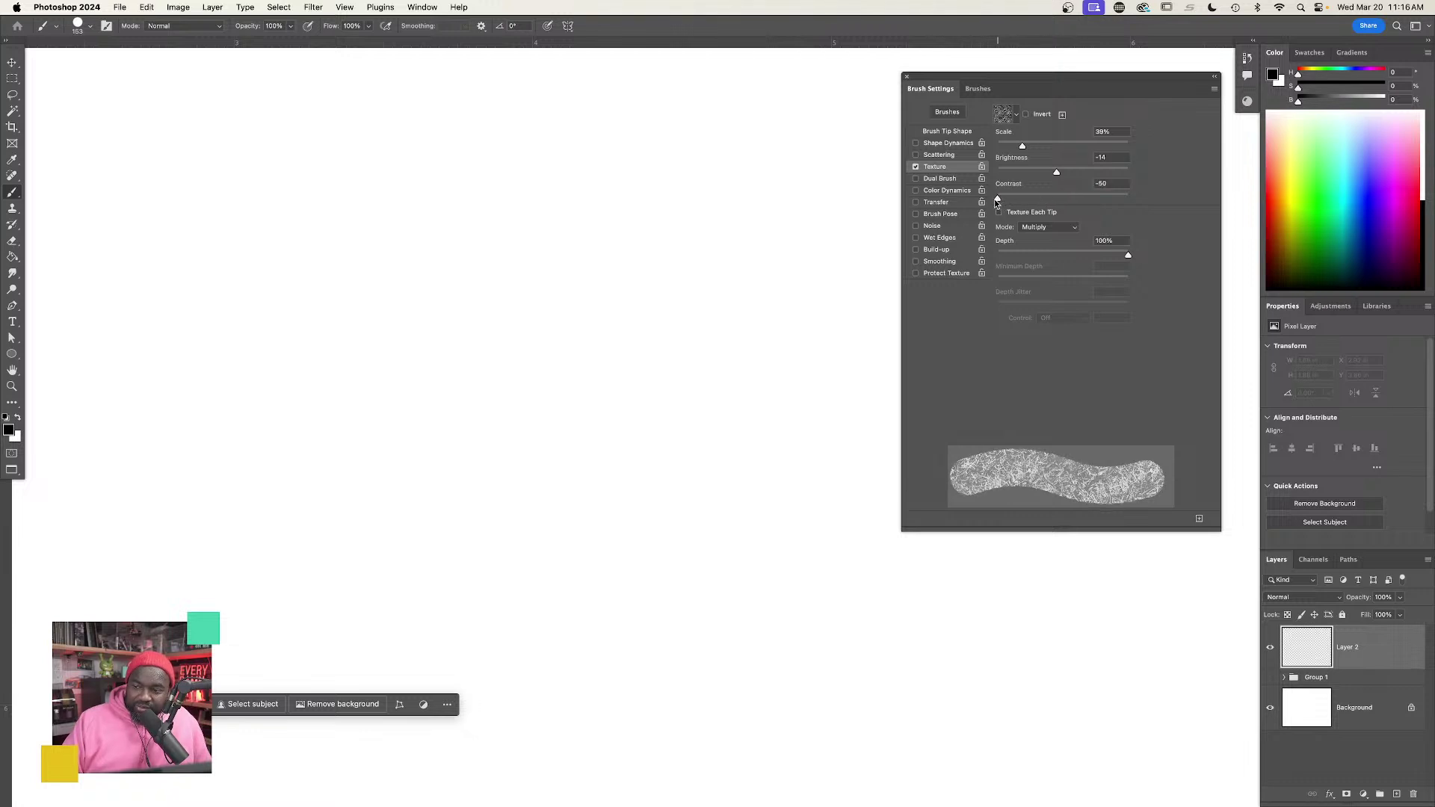
{"action": "mouse_move", "coordinate": [220, 422]}
{"action": "left_mouse_down"}
{"action": "mouse_move", "coordinate": [294, 322]}
{"action": "mouse_move", "coordinate": [434, 502]}
{"action": "mouse_move", "coordinate": [609, 491]}
{"action": "mouse_move", "coordinate": [274, 511]}
{"action": "left_mouse_up"}
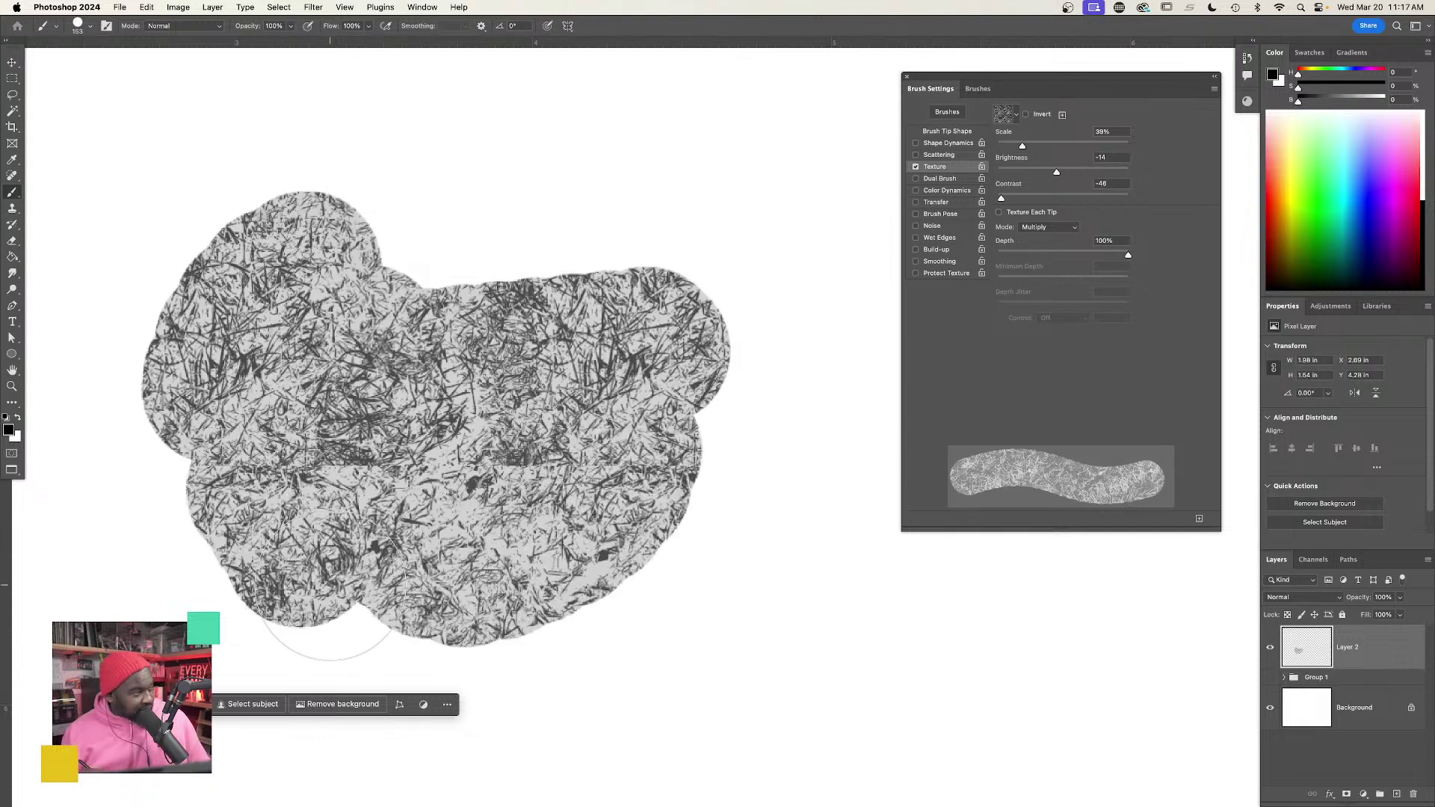
{"action": "key", "text": "BackSpace"}
Set the foreground colour to a red with 75% saturation and 80% brightness, test it with a brush stroke, and undo the stroke.
{"action": "left_click", "coordinate": [11, 431]}
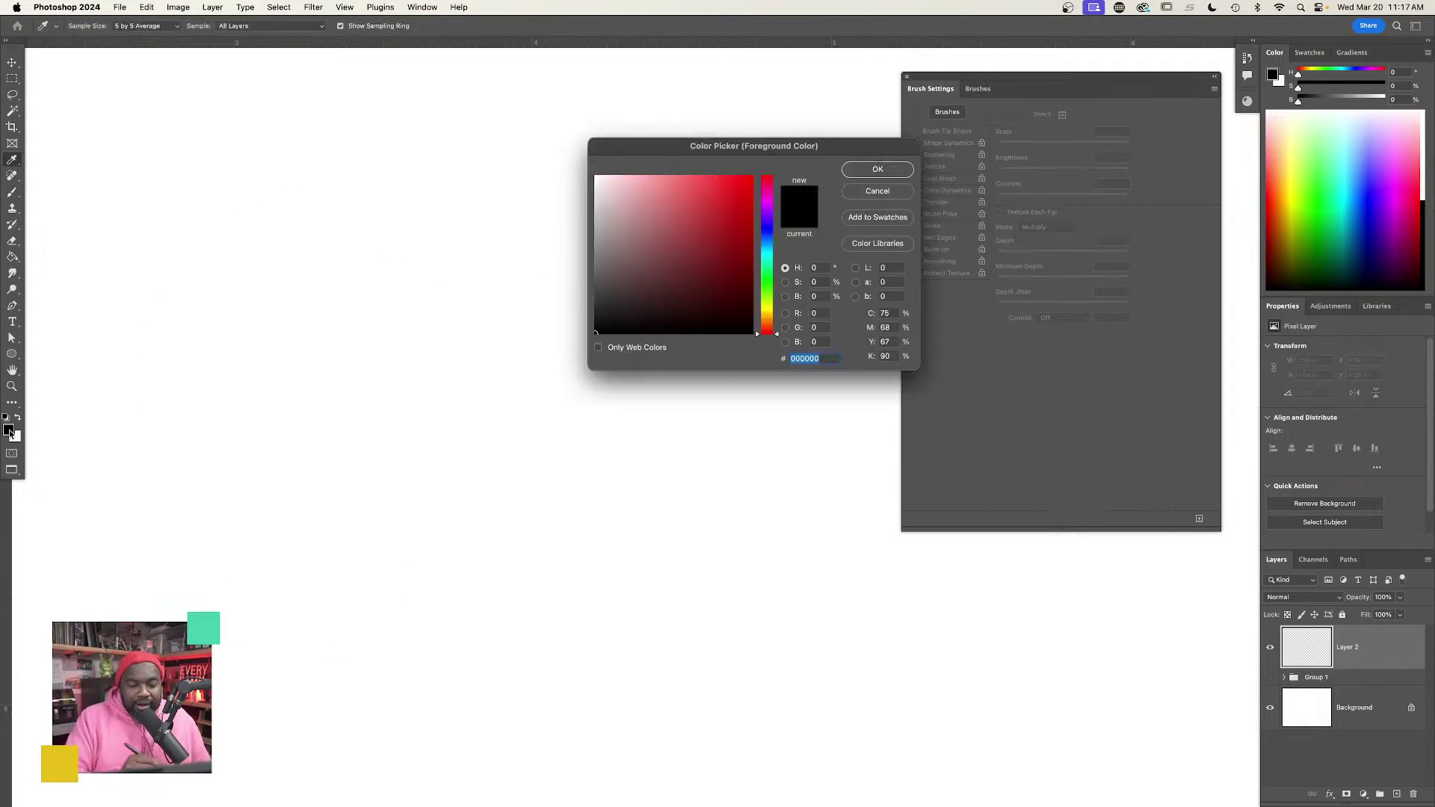
{"action": "left_click", "coordinate": [717, 207]}
{"action": "left_click", "coordinate": [877, 168]}
{"action": "mouse_move", "coordinate": [224, 389]}
{"action": "left_mouse_down"}
{"action": "mouse_move", "coordinate": [294, 481]}
{"action": "mouse_move", "coordinate": [384, 321]}
{"action": "mouse_move", "coordinate": [480, 449]}
{"action": "mouse_move", "coordinate": [475, 413]}
{"action": "mouse_move", "coordinate": [299, 407]}
{"action": "mouse_move", "coordinate": [329, 509]}
{"action": "left_mouse_up"}
{"action": "key", "text": "super+z"}
{"action": "key", "text": "super+z"}
{"action": "key", "text": "super+z"}
{"action": "key", "text": "super+z"}
{"action": "key", "text": "super+z"}
{"action": "key", "text": "super+z"}
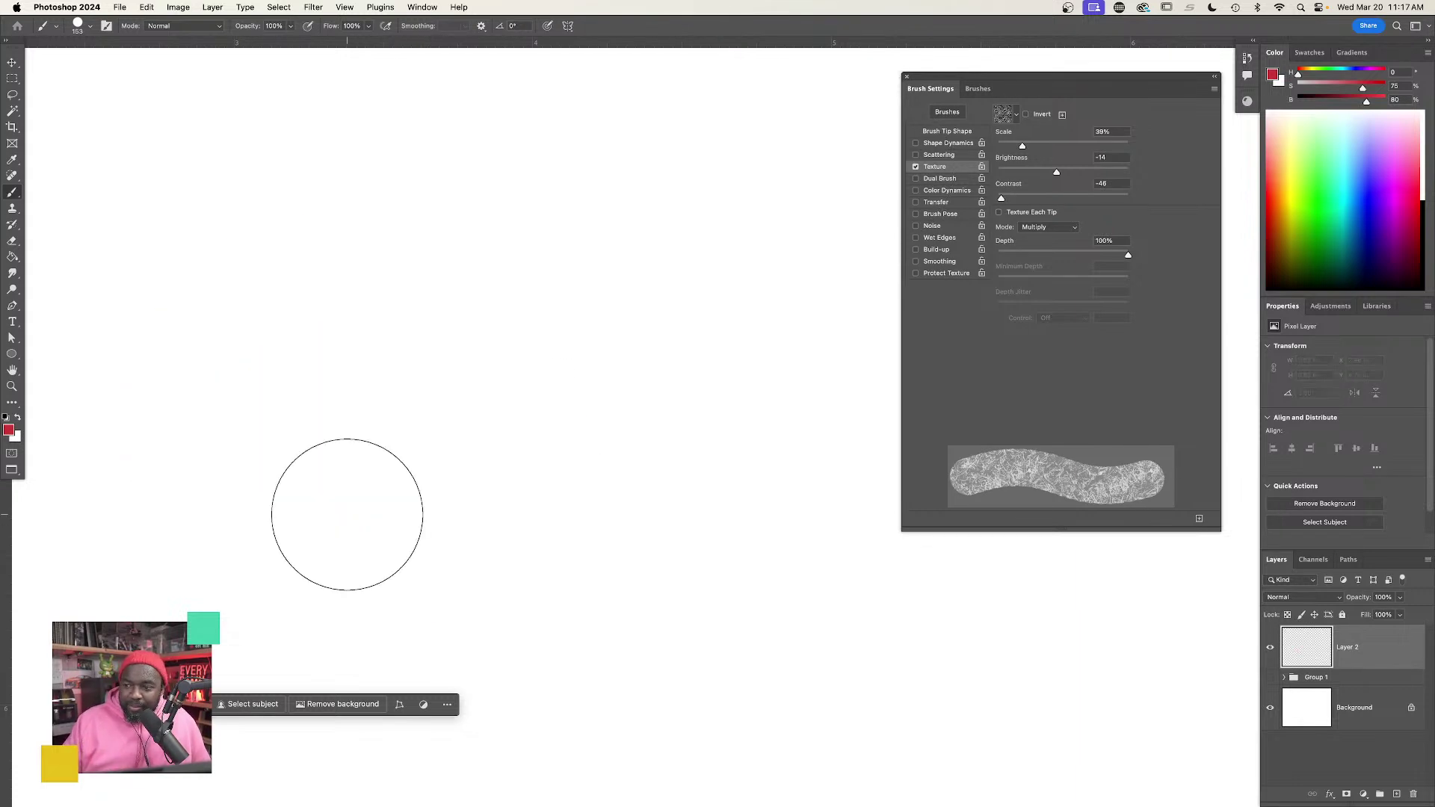
Try the brush texture modes Height, Color Burn and Overlay, and return the mode to Multiply.
{"action": "left_click", "coordinate": [1067, 230]}
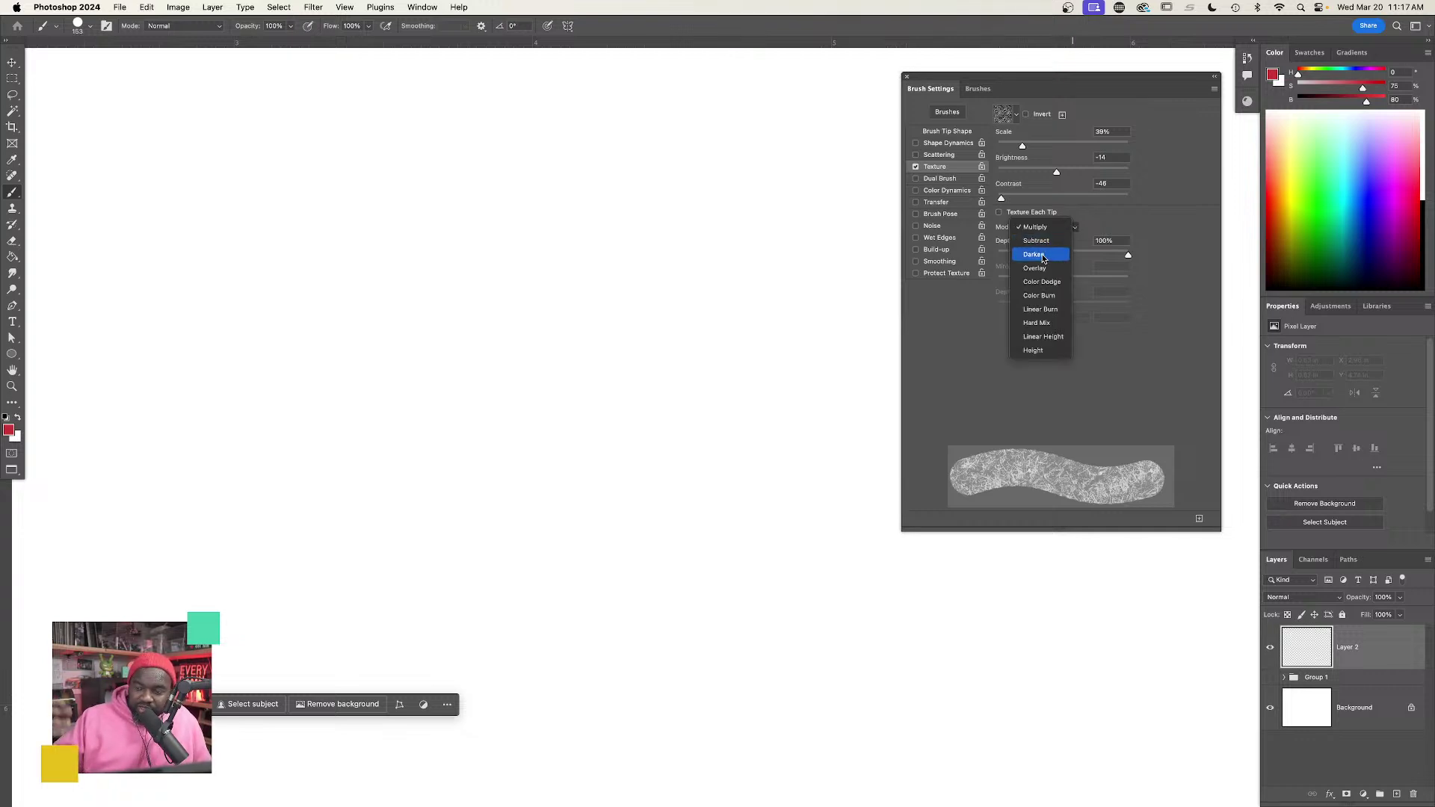
{"action": "left_click", "coordinate": [1038, 350]}
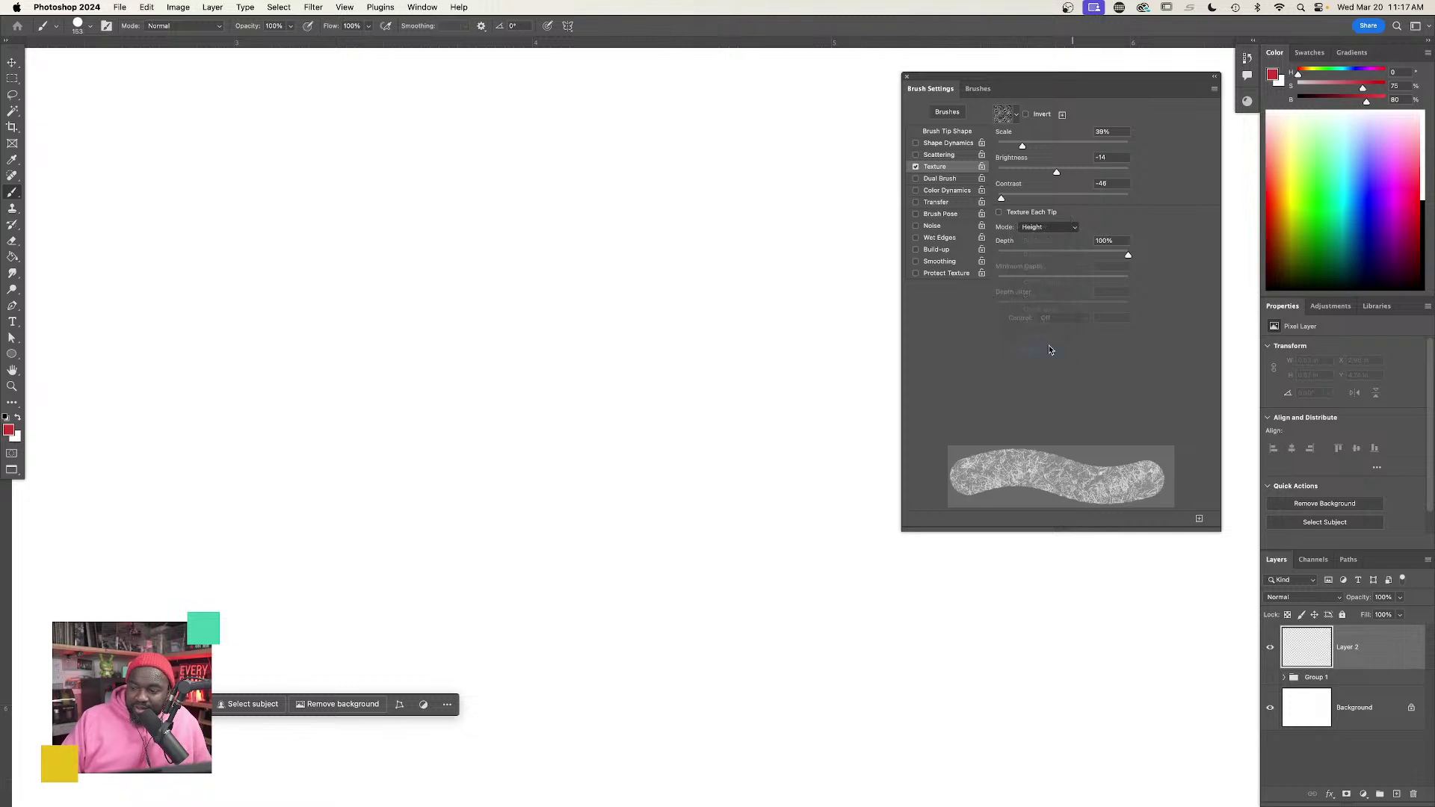
{"action": "left_click", "coordinate": [1059, 233]}
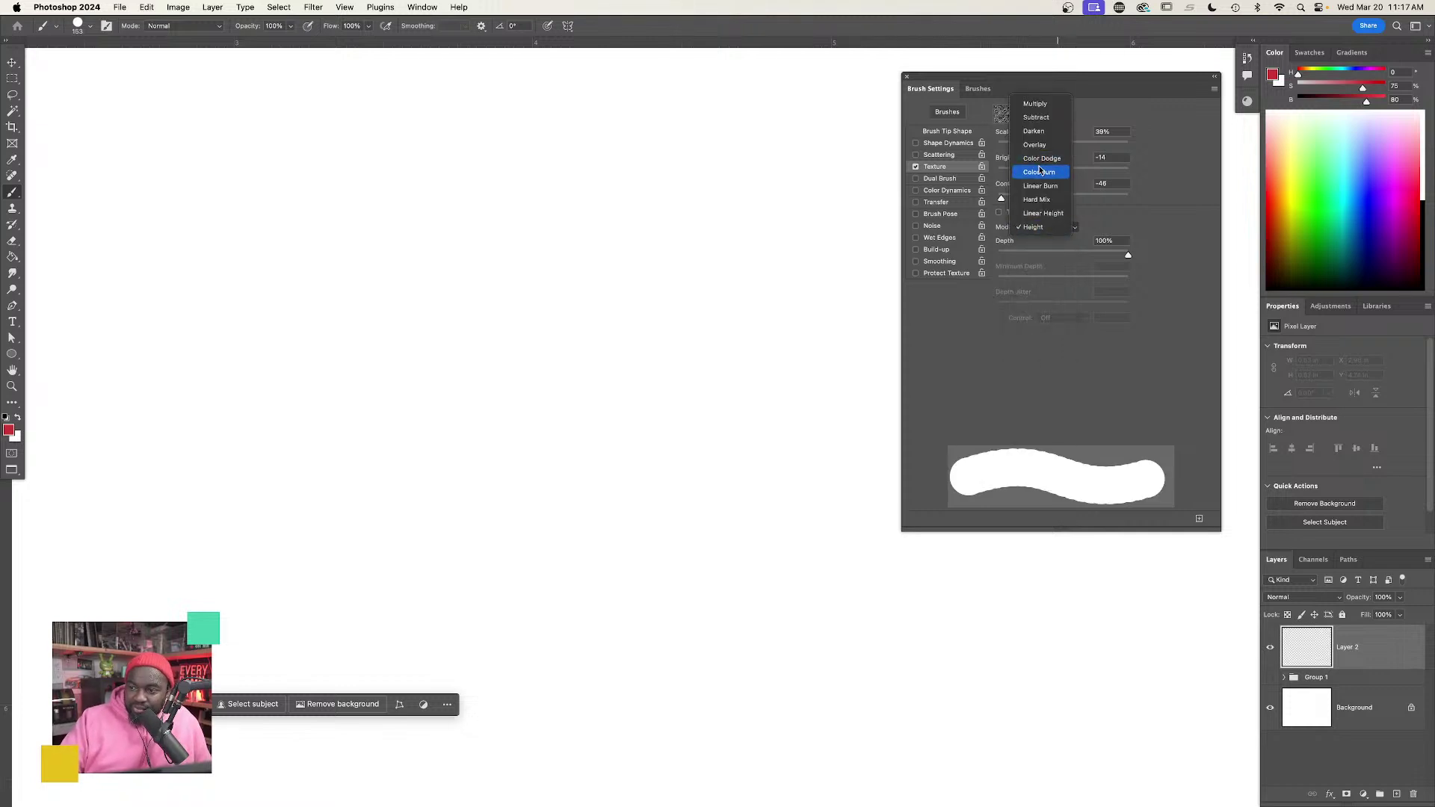
{"action": "left_click", "coordinate": [1043, 171]}
{"action": "left_click", "coordinate": [1045, 229]}
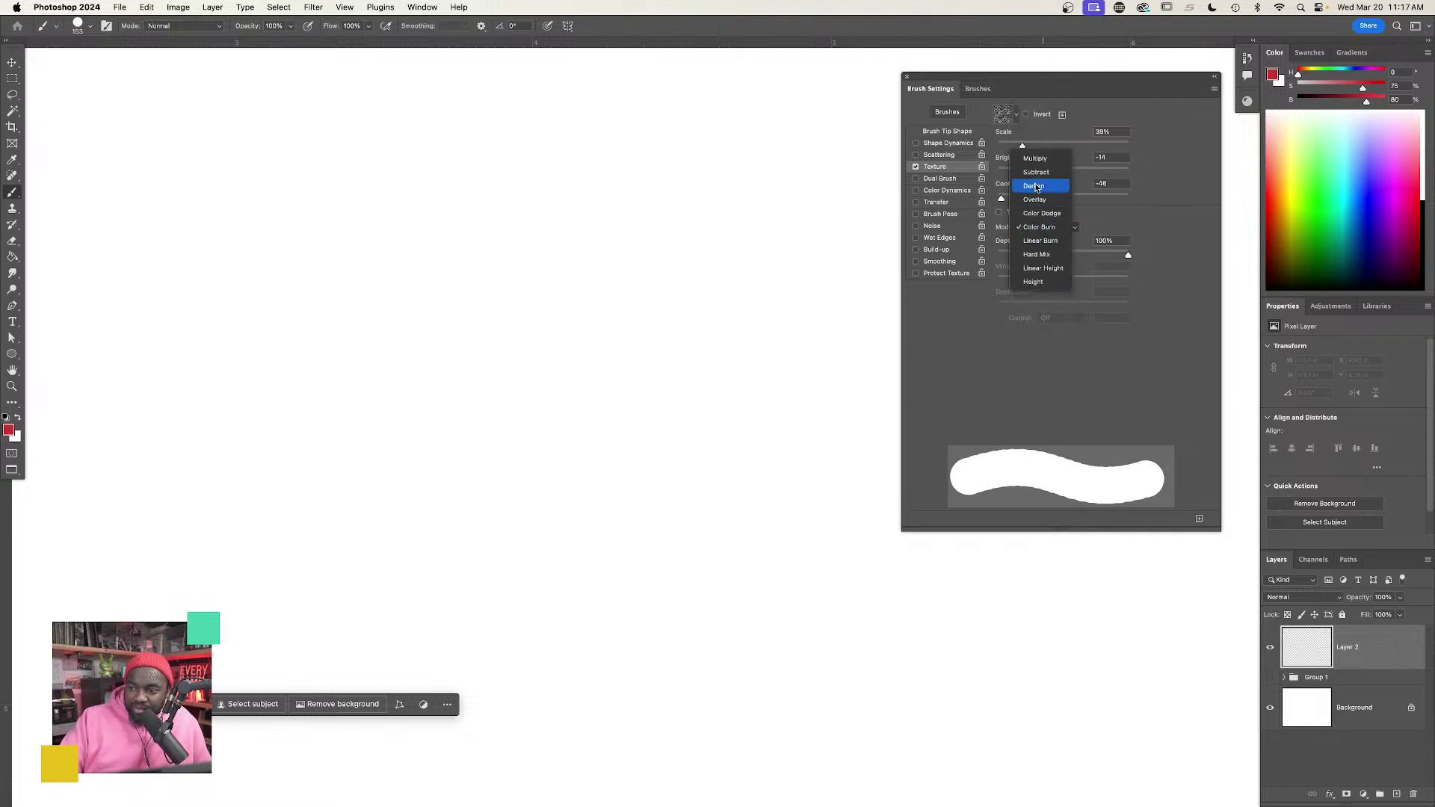
{"action": "left_click", "coordinate": [1036, 200]}
{"action": "left_click", "coordinate": [1046, 227]}
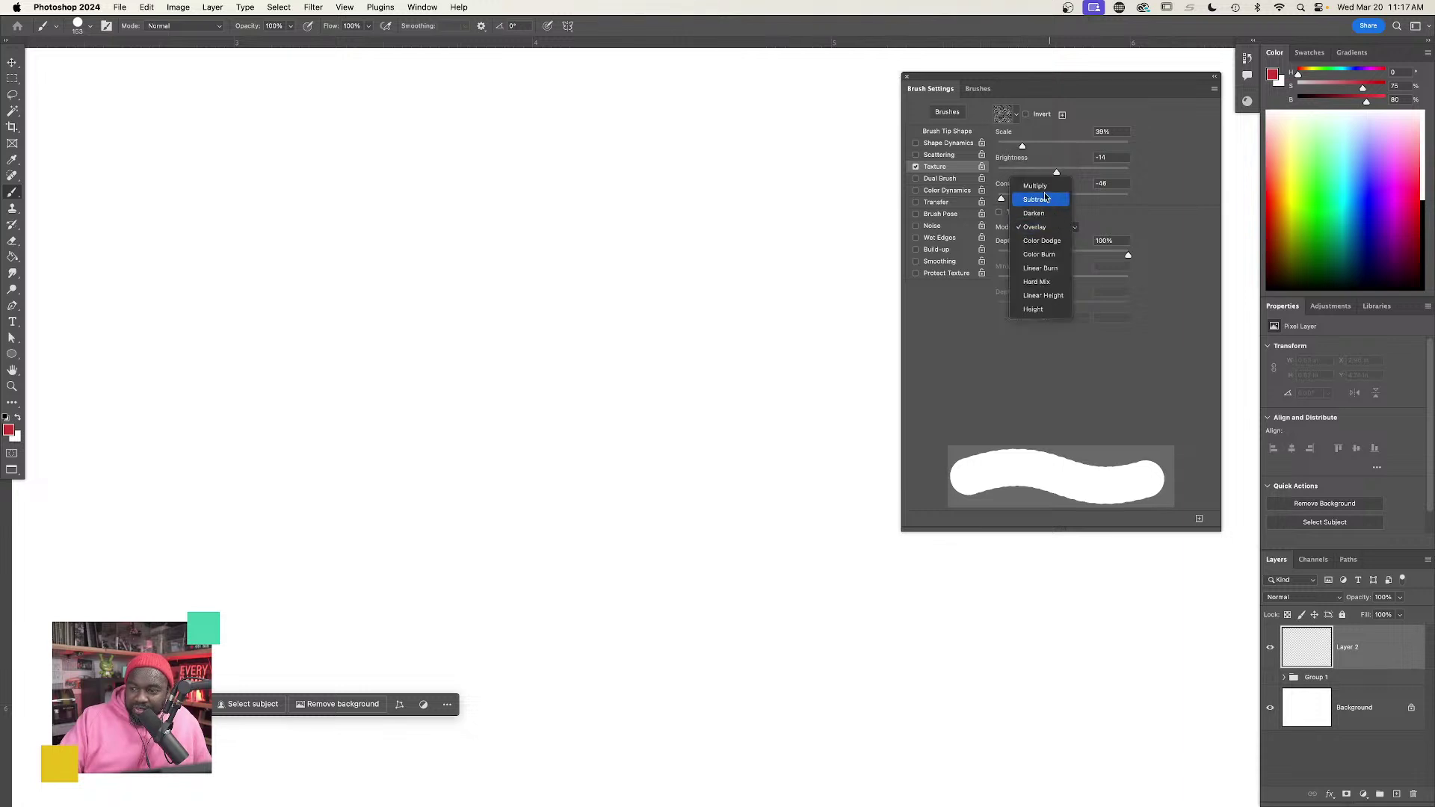
{"action": "left_click", "coordinate": [1045, 188]}
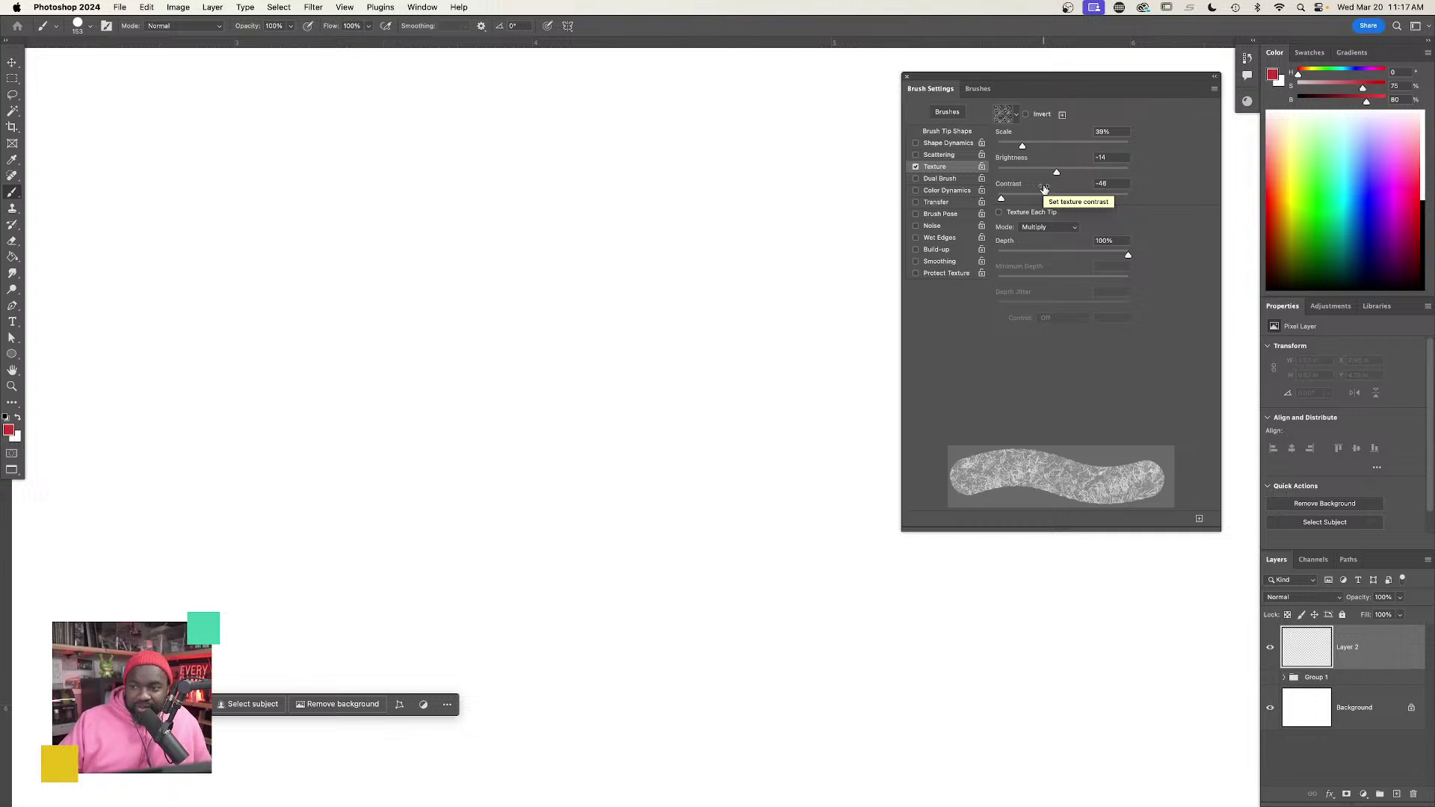
Lower the brush texture's brightness to -101, test it with a scribbled patch on the layer, and undo the patch.
{"action": "left_click_drag", "start_coordinate": [1056, 173], "coordinate": [1018, 175]}
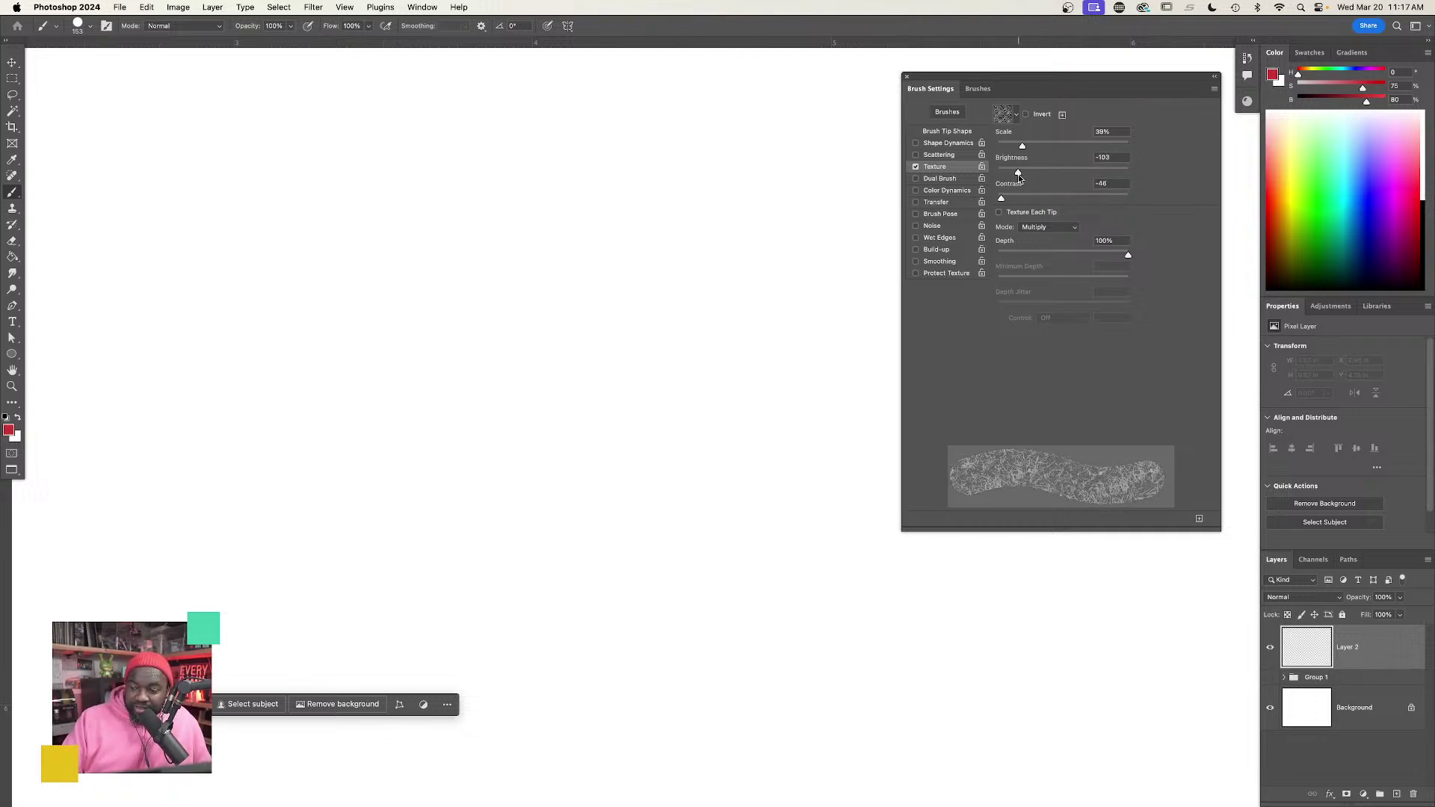
{"action": "mouse_move", "coordinate": [374, 359]}
{"action": "left_mouse_down"}
{"action": "mouse_move", "coordinate": [442, 439]}
{"action": "mouse_move", "coordinate": [609, 378]}
{"action": "mouse_move", "coordinate": [564, 576]}
{"action": "left_mouse_up"}
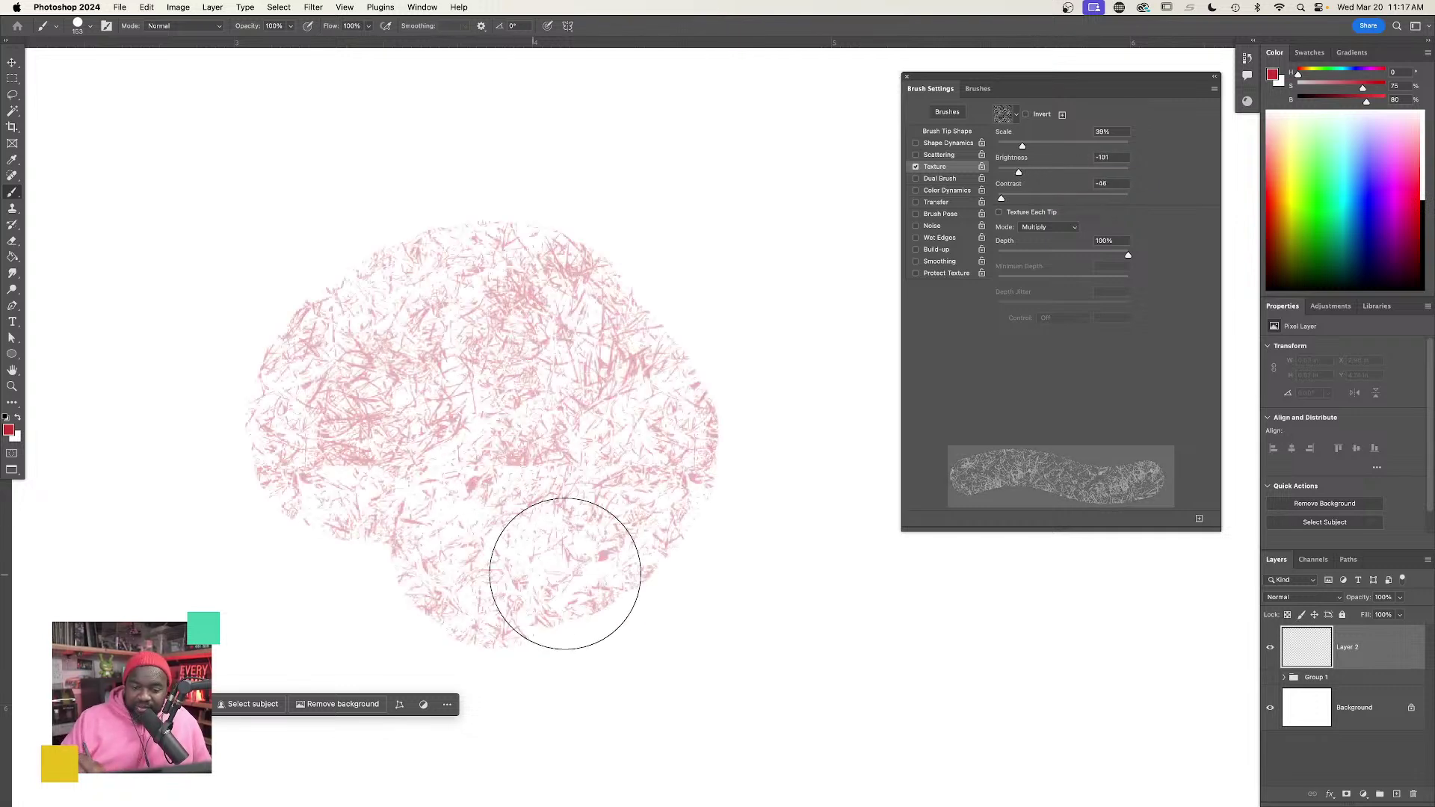
{"action": "key", "text": "super+z"}
{"action": "key", "text": "super+z"}
Invert the brush texture, test it with a scribbled patch, and undo the patch.
{"action": "left_click", "coordinate": [1026, 114]}
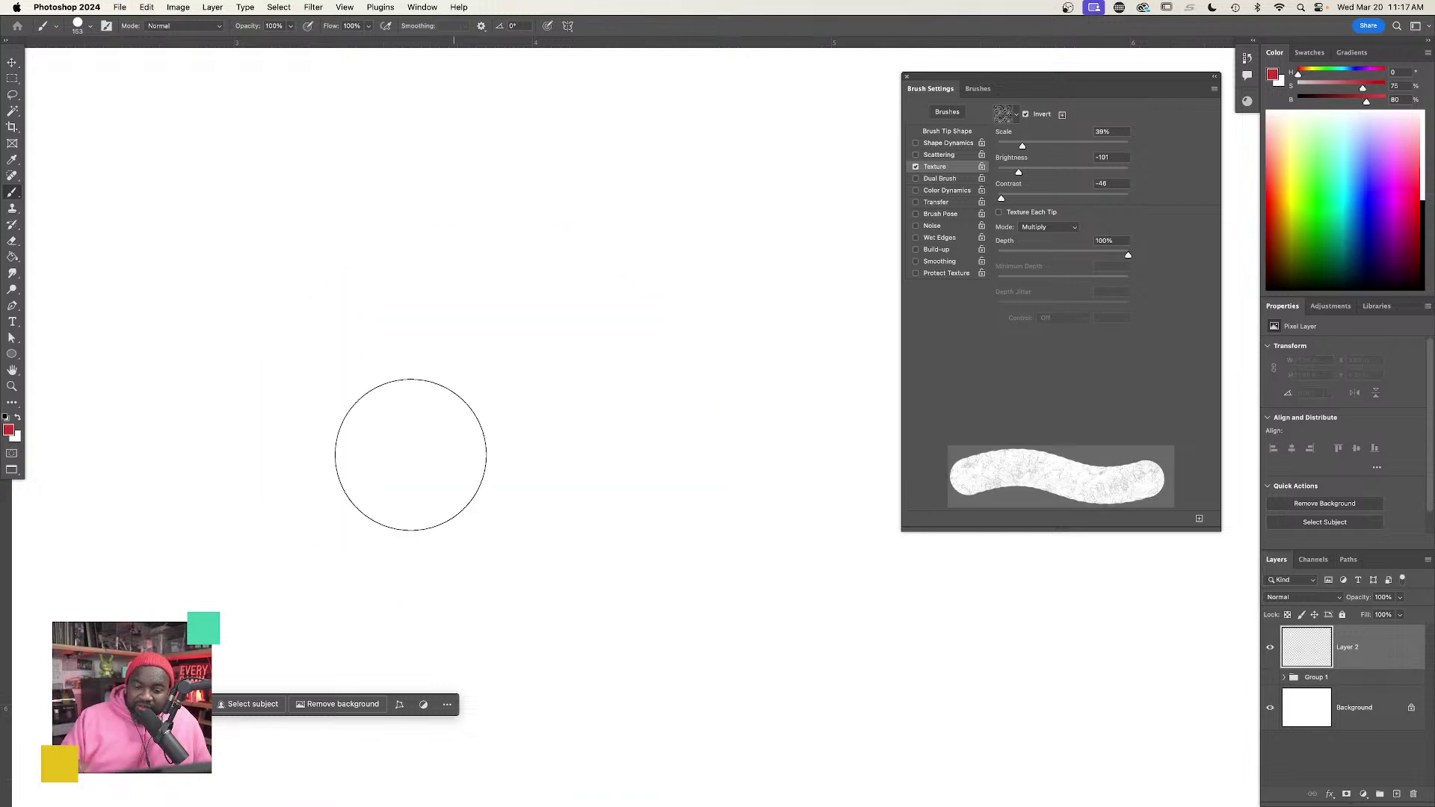
{"action": "mouse_move", "coordinate": [410, 456]}
{"action": "left_mouse_down"}
{"action": "mouse_move", "coordinate": [458, 431]}
{"action": "mouse_move", "coordinate": [558, 564]}
{"action": "mouse_move", "coordinate": [491, 338]}
{"action": "mouse_move", "coordinate": [578, 428]}
{"action": "mouse_move", "coordinate": [526, 582]}
{"action": "mouse_move", "coordinate": [281, 567]}
{"action": "mouse_move", "coordinate": [400, 601]}
{"action": "left_mouse_up"}
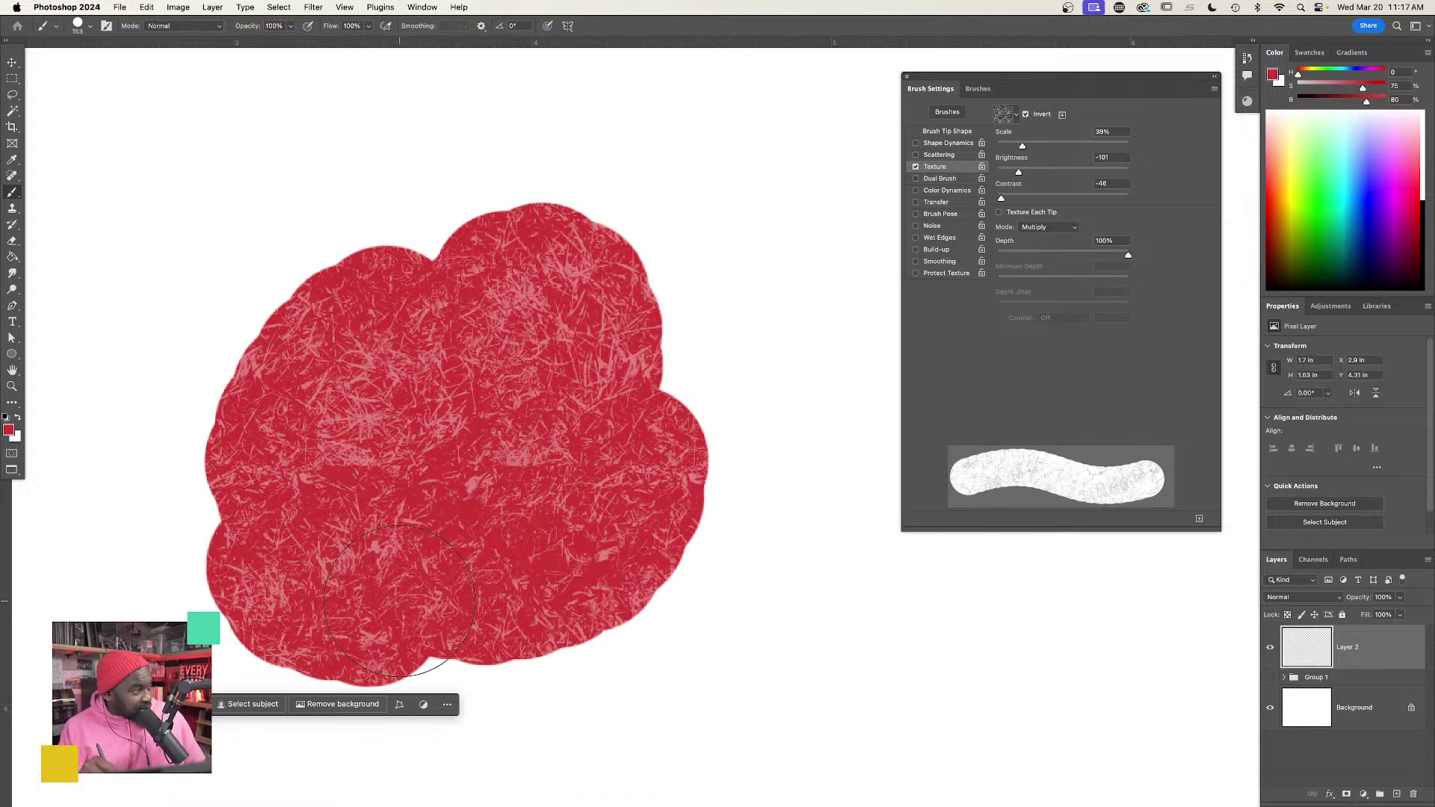
{"action": "key", "text": "super+z"}
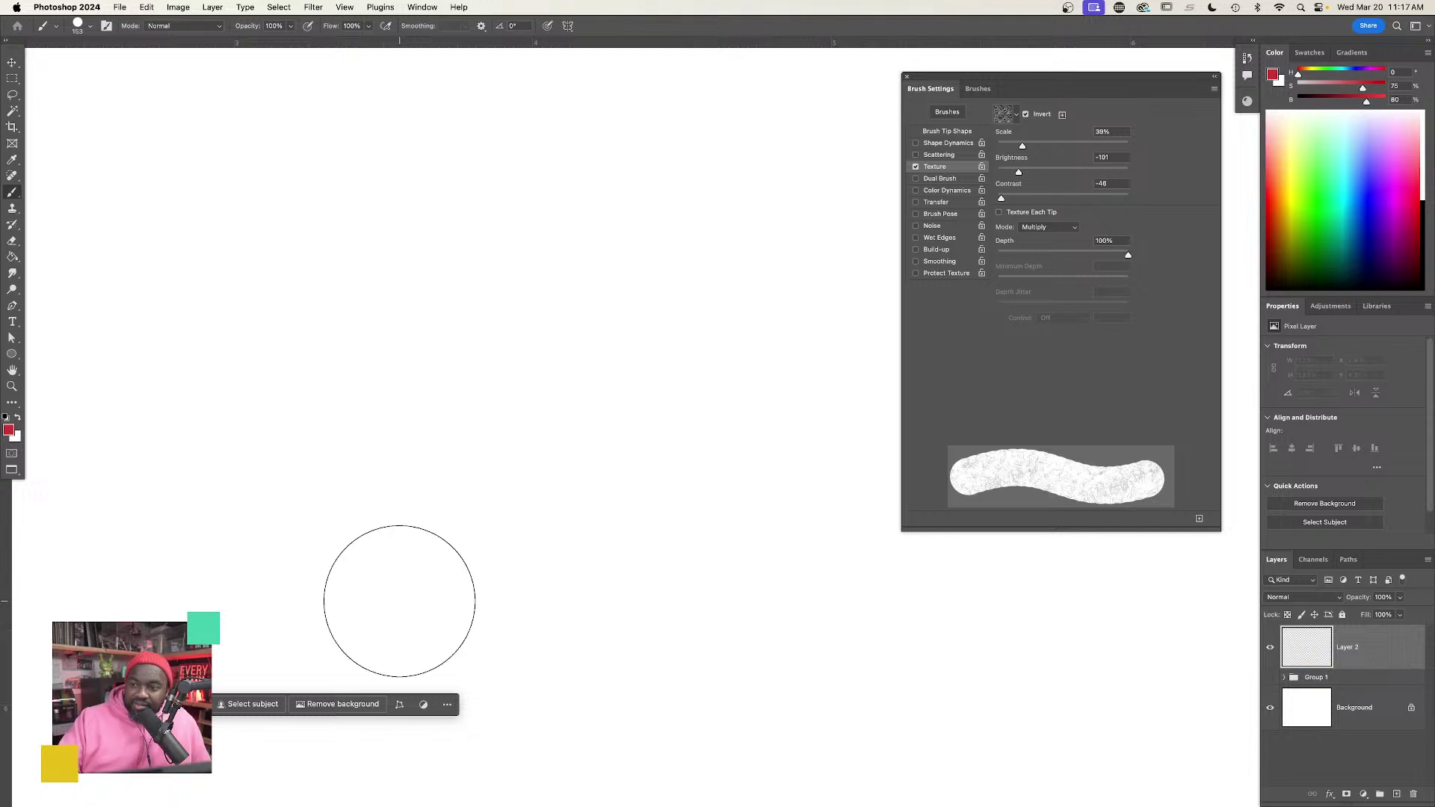
Switch the brush texture to the crazy sponge pattern, test it with a scribbled patch, and remove the patch.
{"action": "left_click", "coordinate": [1013, 117]}
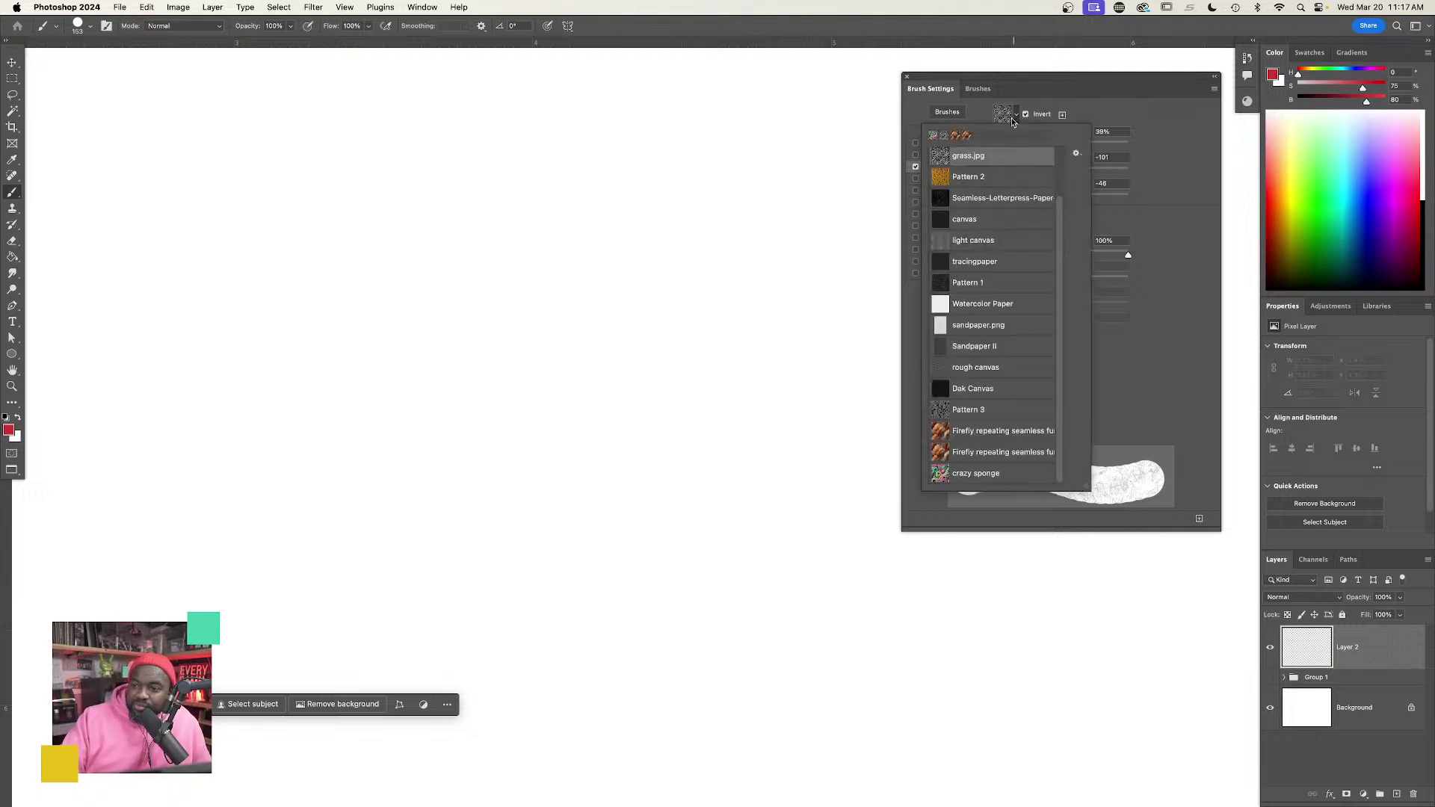
{"action": "left_click", "coordinate": [1019, 476]}
{"action": "mouse_move", "coordinate": [359, 352]}
{"action": "left_mouse_down"}
{"action": "mouse_move", "coordinate": [439, 346]}
{"action": "mouse_move", "coordinate": [528, 529]}
{"action": "mouse_move", "coordinate": [572, 398]}
{"action": "mouse_move", "coordinate": [688, 321]}
{"action": "mouse_move", "coordinate": [311, 449]}
{"action": "mouse_move", "coordinate": [529, 572]}
{"action": "mouse_move", "coordinate": [402, 437]}
{"action": "mouse_move", "coordinate": [640, 593]}
{"action": "mouse_move", "coordinate": [384, 240]}
{"action": "mouse_move", "coordinate": [673, 336]}
{"action": "left_mouse_up"}
{"action": "key", "text": "super+z"}
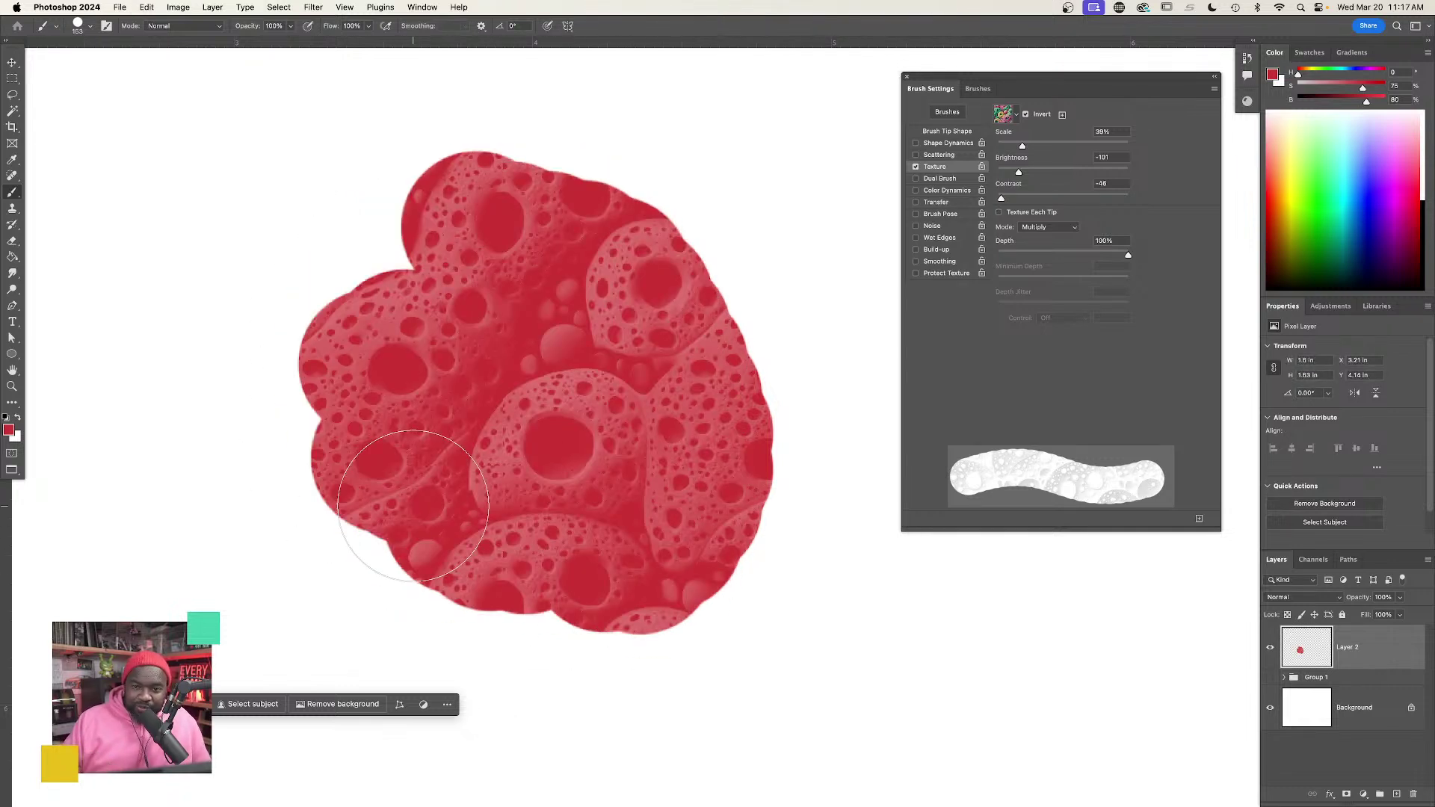
{"action": "key", "text": "Delete"}
Reduce the brush texture's depth to 64%, test it with a large scribbled patch, and undo the patch.
{"action": "mouse_move", "coordinate": [1128, 254]}
{"action": "left_mouse_down"}
{"action": "mouse_move", "coordinate": [979, 258]}
{"action": "mouse_move", "coordinate": [1081, 257]}
{"action": "left_mouse_up"}
{"action": "mouse_move", "coordinate": [406, 474]}
{"action": "left_mouse_down"}
{"action": "mouse_move", "coordinate": [504, 525]}
{"action": "mouse_move", "coordinate": [608, 428]}
{"action": "mouse_move", "coordinate": [555, 241]}
{"action": "mouse_move", "coordinate": [657, 464]}
{"action": "mouse_move", "coordinate": [497, 502]}
{"action": "mouse_move", "coordinate": [715, 341]}
{"action": "mouse_move", "coordinate": [518, 554]}
{"action": "mouse_move", "coordinate": [332, 509]}
{"action": "mouse_move", "coordinate": [428, 588]}
{"action": "mouse_move", "coordinate": [282, 291]}
{"action": "mouse_move", "coordinate": [592, 337]}
{"action": "mouse_move", "coordinate": [215, 298]}
{"action": "mouse_move", "coordinate": [331, 578]}
{"action": "mouse_move", "coordinate": [619, 597]}
{"action": "mouse_move", "coordinate": [650, 615]}
{"action": "left_mouse_up"}
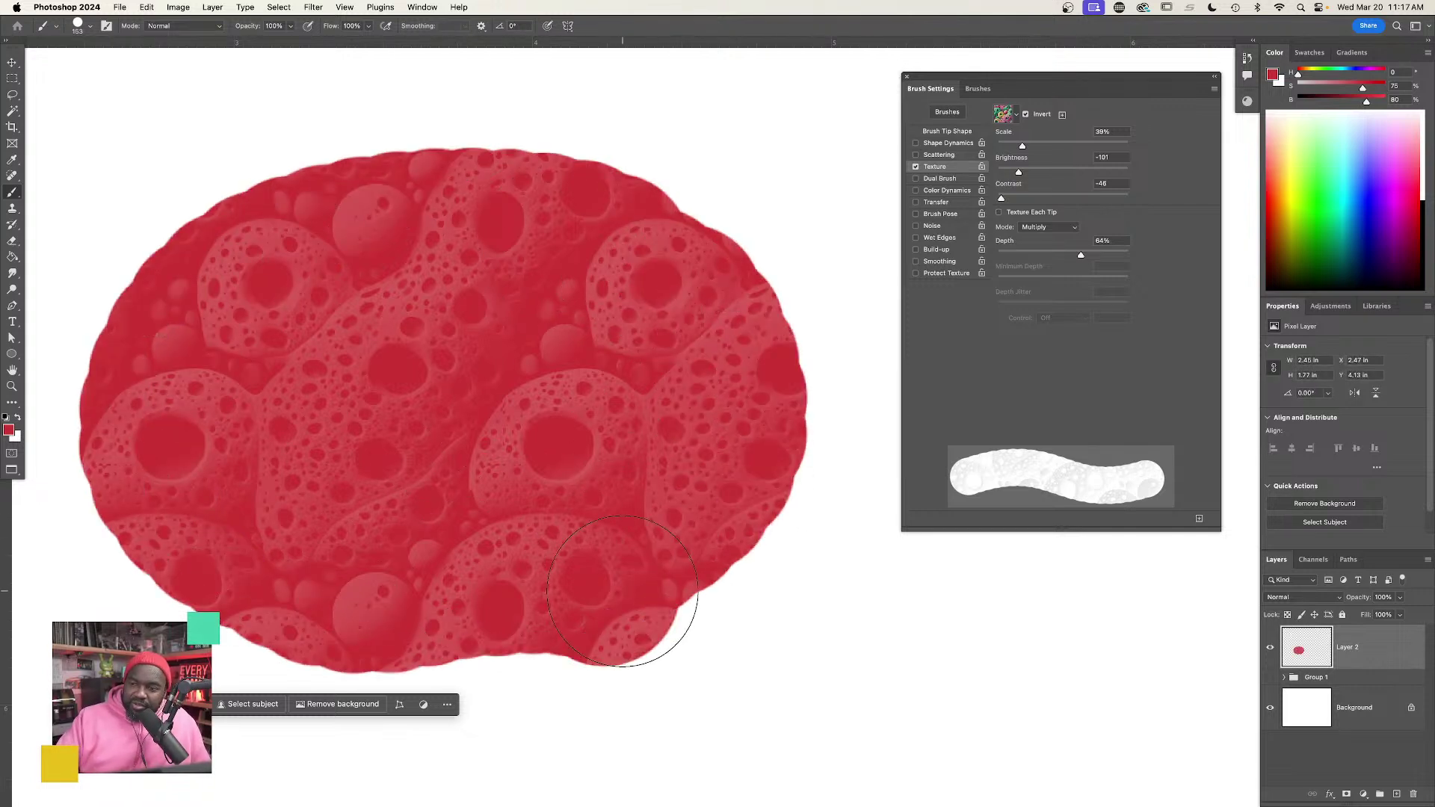
{"action": "key", "text": "super+z"}
Turn on Shape Dynamics and set the brush tip's spacing to 12%, testing the brush with a stroke and undoing it.
{"action": "left_click", "coordinate": [948, 132]}
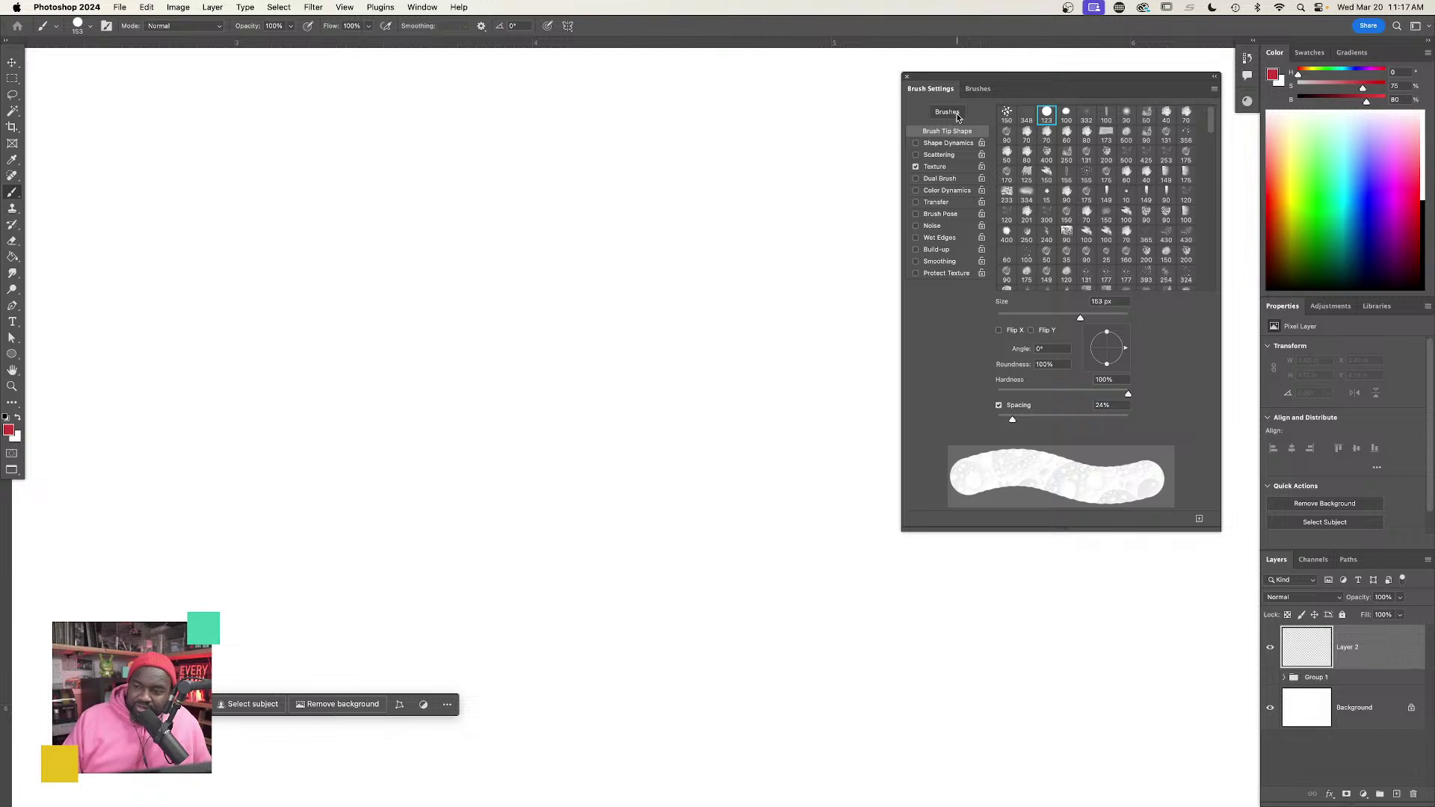
{"action": "left_click", "coordinate": [955, 144]}
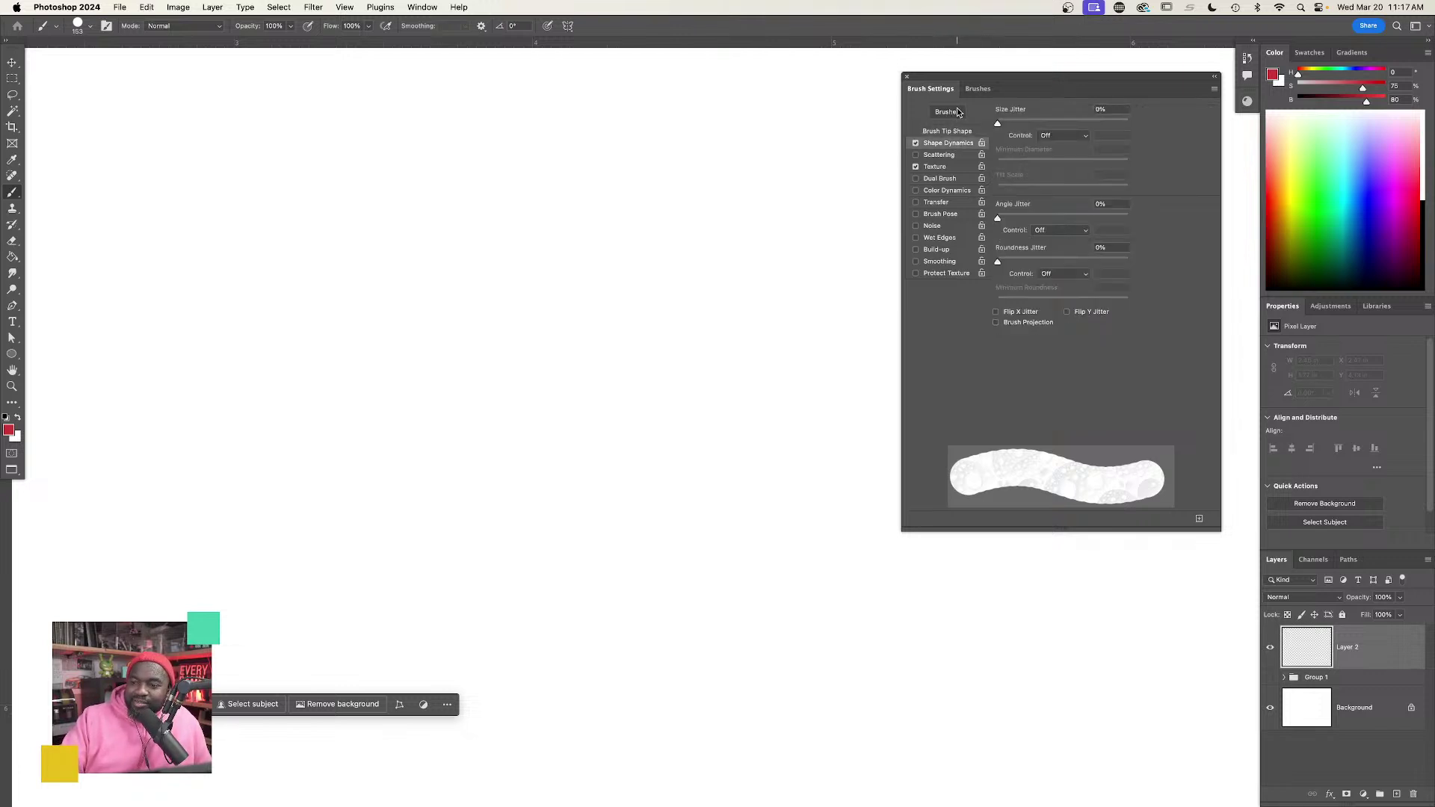
{"action": "left_click", "coordinate": [951, 133]}
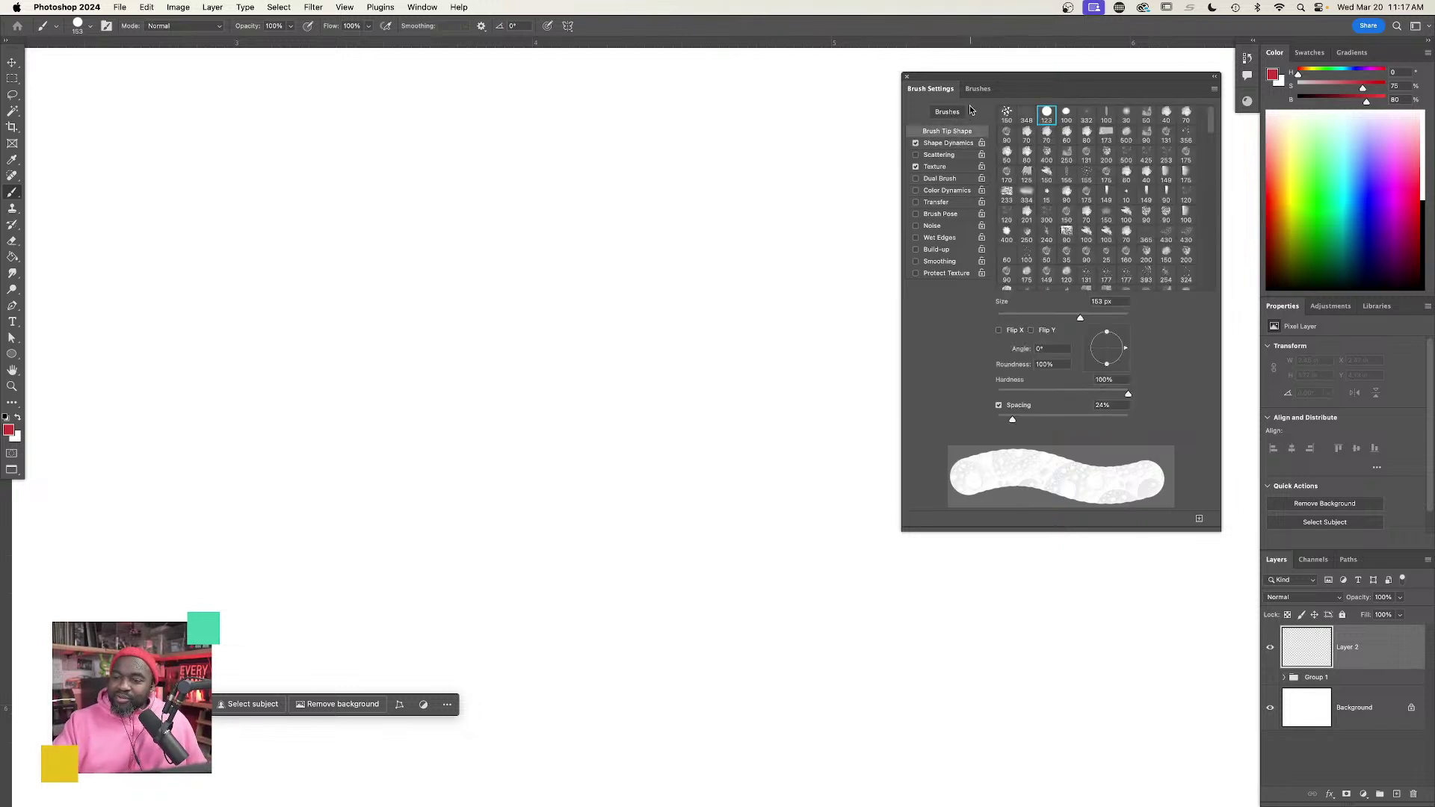
{"action": "left_click_drag", "start_coordinate": [1011, 419], "coordinate": [1007, 428]}
{"action": "mouse_move", "coordinate": [224, 576]}
{"action": "left_mouse_down"}
{"action": "mouse_move", "coordinate": [470, 325]}
{"action": "mouse_move", "coordinate": [474, 586]}
{"action": "mouse_move", "coordinate": [570, 250]}
{"action": "mouse_move", "coordinate": [587, 616]}
{"action": "mouse_move", "coordinate": [378, 225]}
{"action": "mouse_move", "coordinate": [598, 680]}
{"action": "mouse_move", "coordinate": [569, 684]}
{"action": "left_mouse_up"}
{"action": "key", "text": "super+z"}
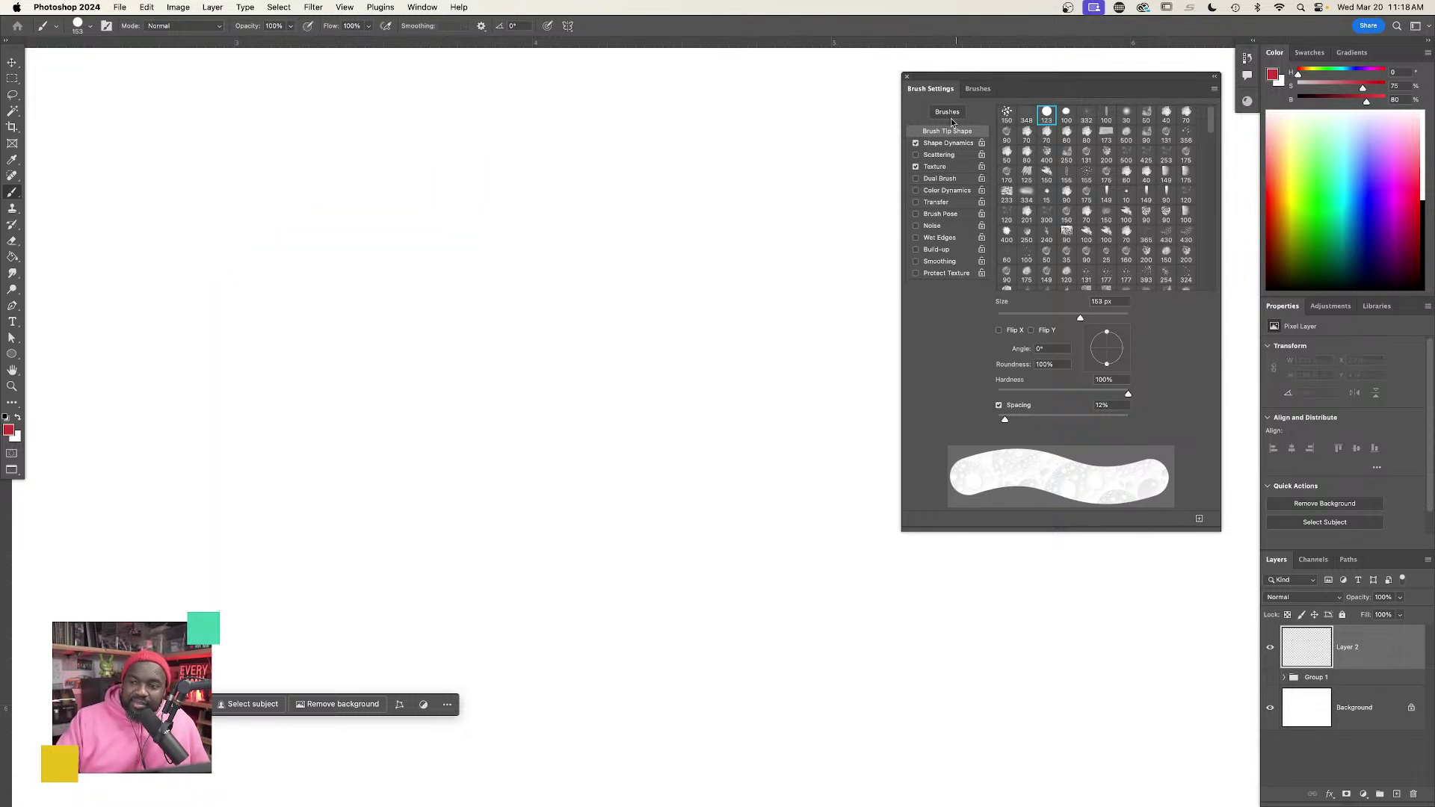
Turn on Color Dynamics with 54% foreground/background jitter and set a purple background colour of hue 294, testing with a stroke and undoing it.
{"action": "left_click", "coordinate": [968, 191]}
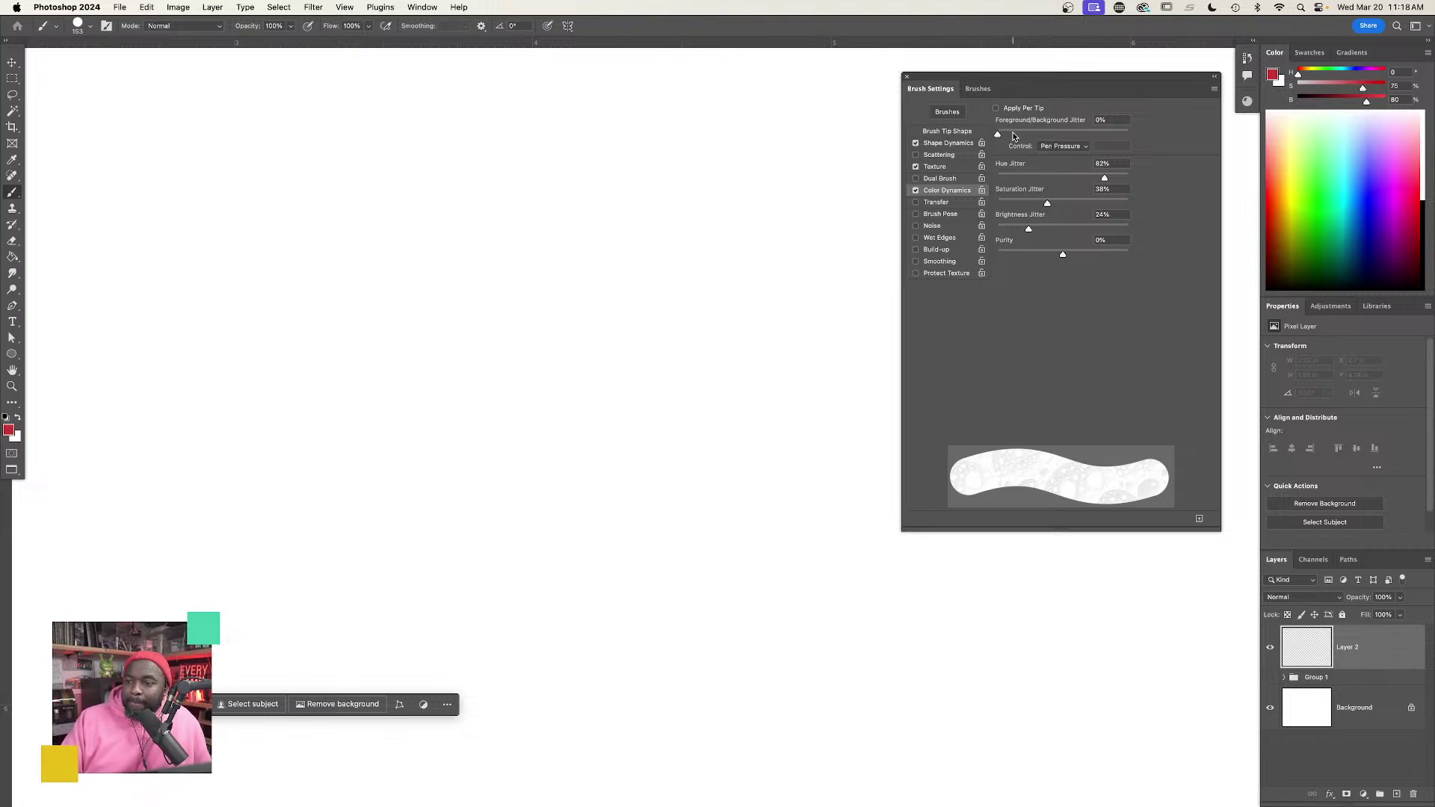
{"action": "left_click_drag", "start_coordinate": [1002, 135], "coordinate": [1054, 136]}
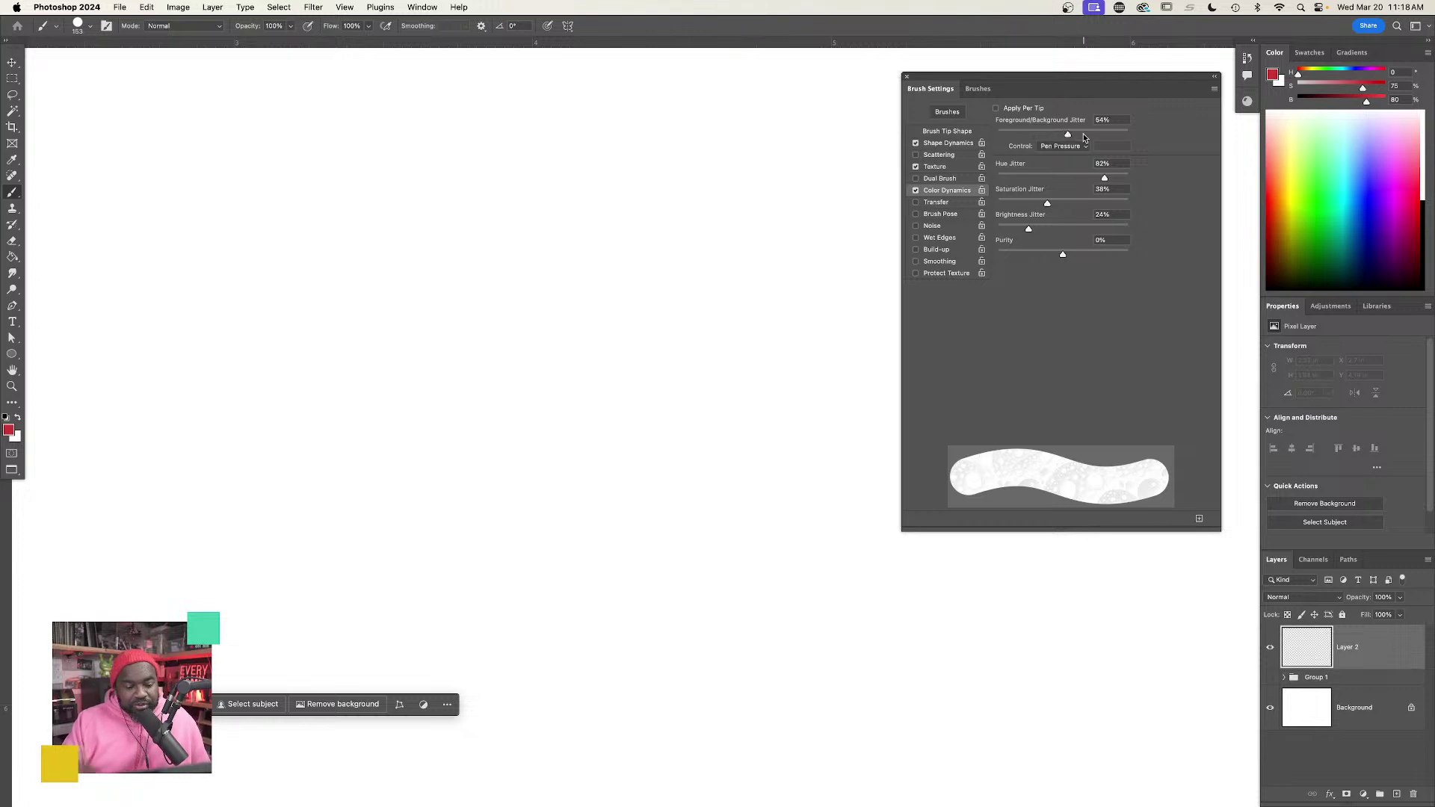
{"action": "left_click", "coordinate": [16, 438]}
{"action": "left_click", "coordinate": [767, 208]}
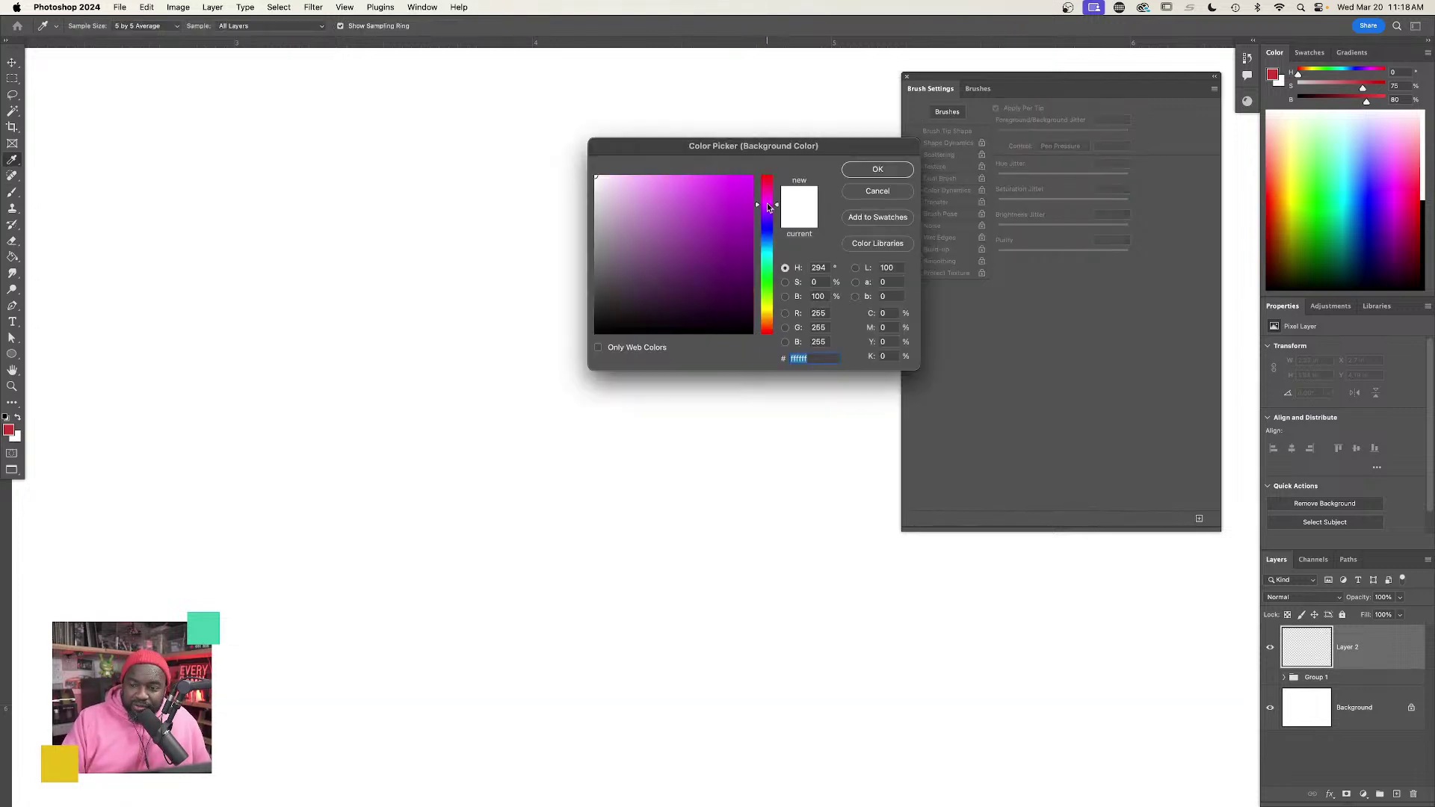
{"action": "left_click", "coordinate": [712, 213]}
{"action": "left_click", "coordinate": [878, 168]}
{"action": "mouse_move", "coordinate": [426, 410]}
{"action": "left_mouse_down"}
{"action": "mouse_move", "coordinate": [447, 364]}
{"action": "mouse_move", "coordinate": [495, 454]}
{"action": "mouse_move", "coordinate": [604, 546]}
{"action": "mouse_move", "coordinate": [567, 345]}
{"action": "mouse_move", "coordinate": [665, 409]}
{"action": "left_mouse_up"}
{"action": "key", "text": "super+z"}
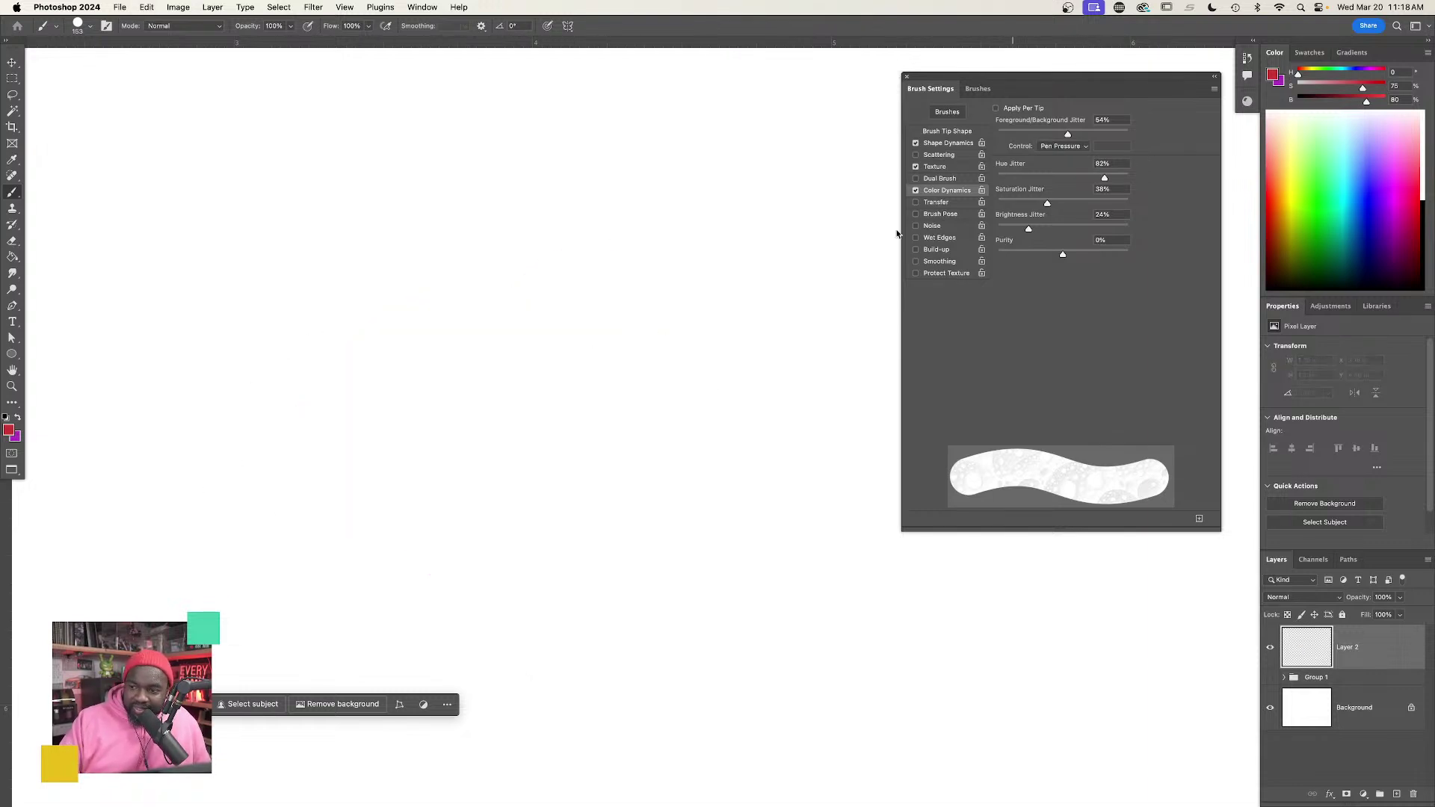
Raise the foreground/background jitter to 71% with Pen Pressure control, test the brush on the layer, and undo the strokes.
{"action": "left_click", "coordinate": [1077, 145]}
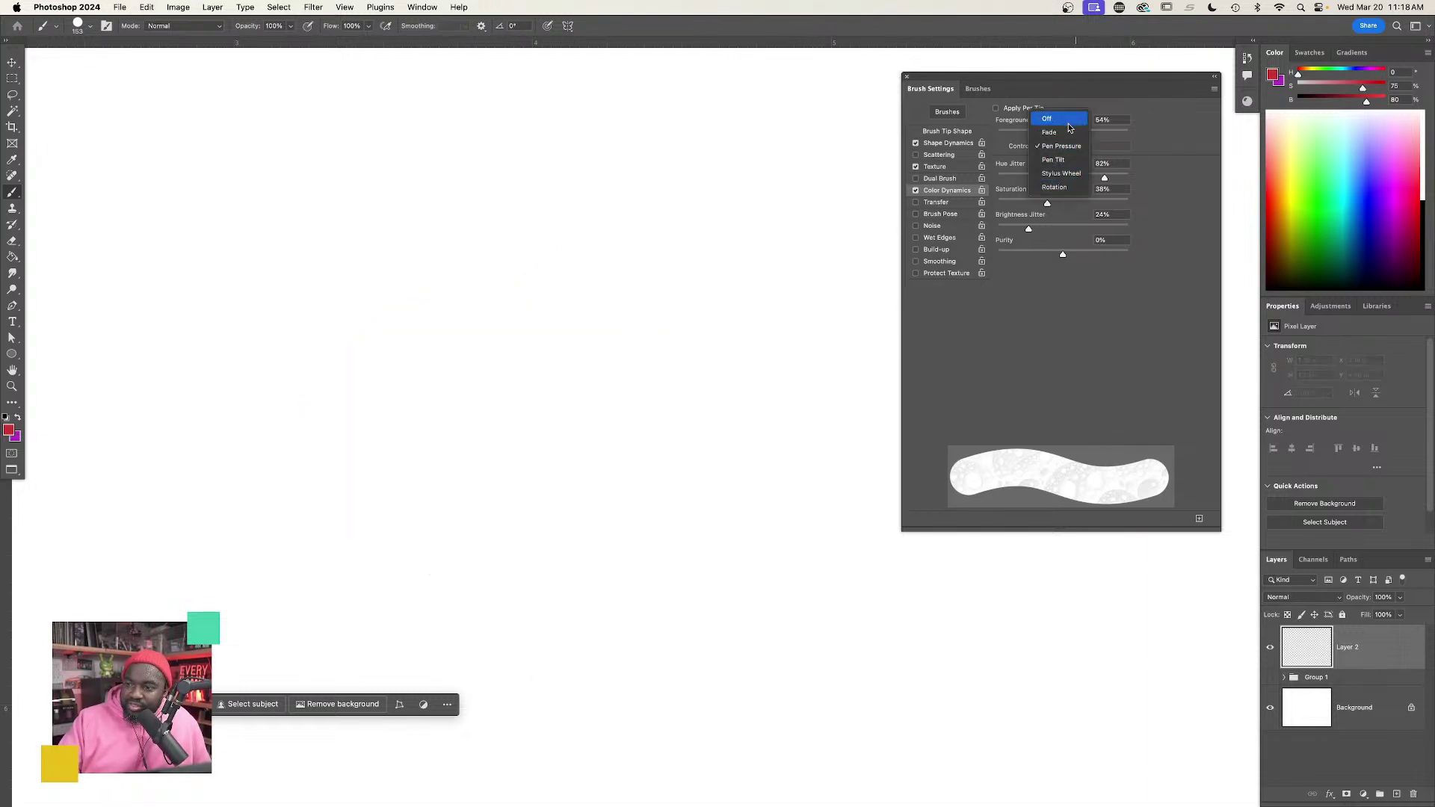
{"action": "left_click", "coordinate": [1142, 151]}
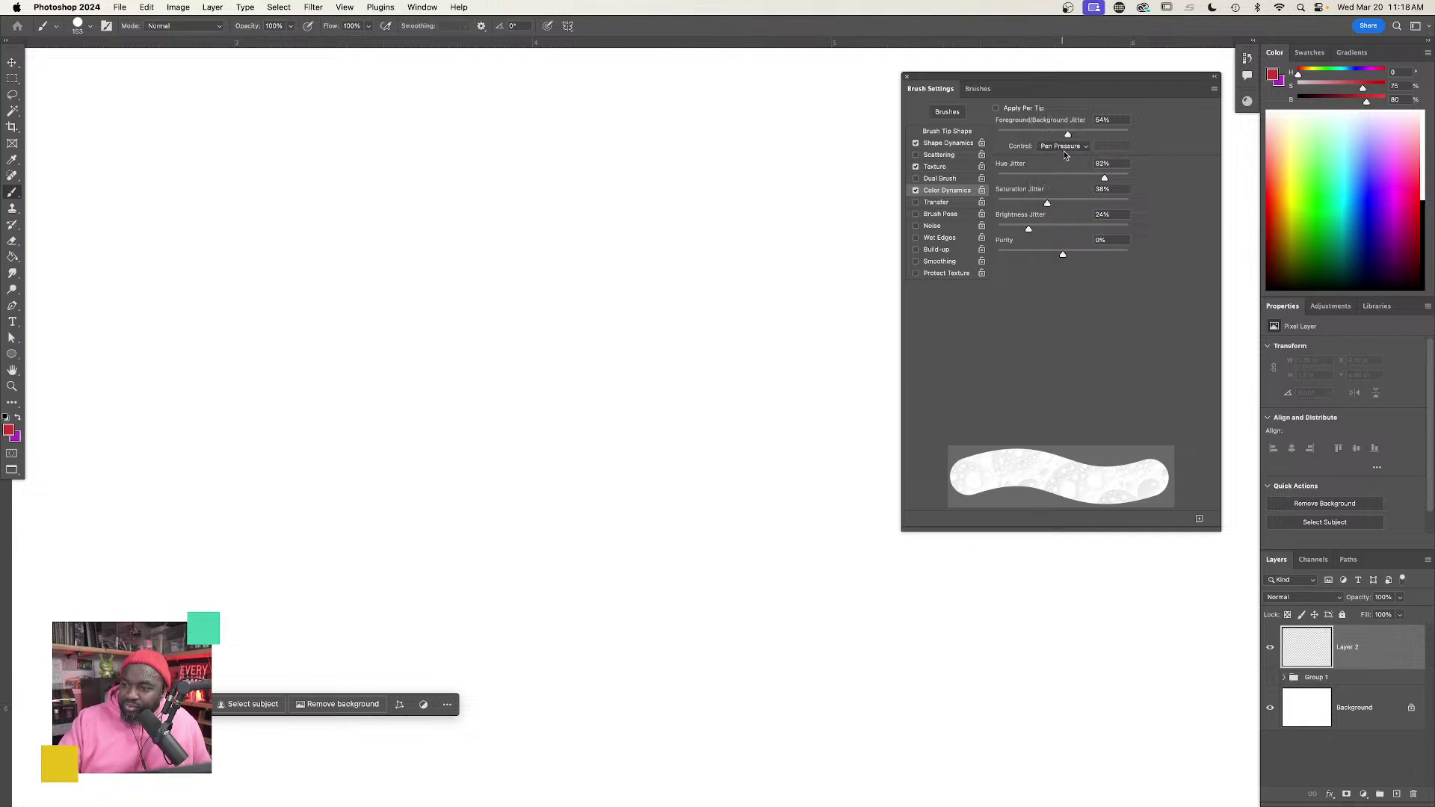
{"action": "left_click_drag", "start_coordinate": [1067, 134], "coordinate": [1090, 137]}
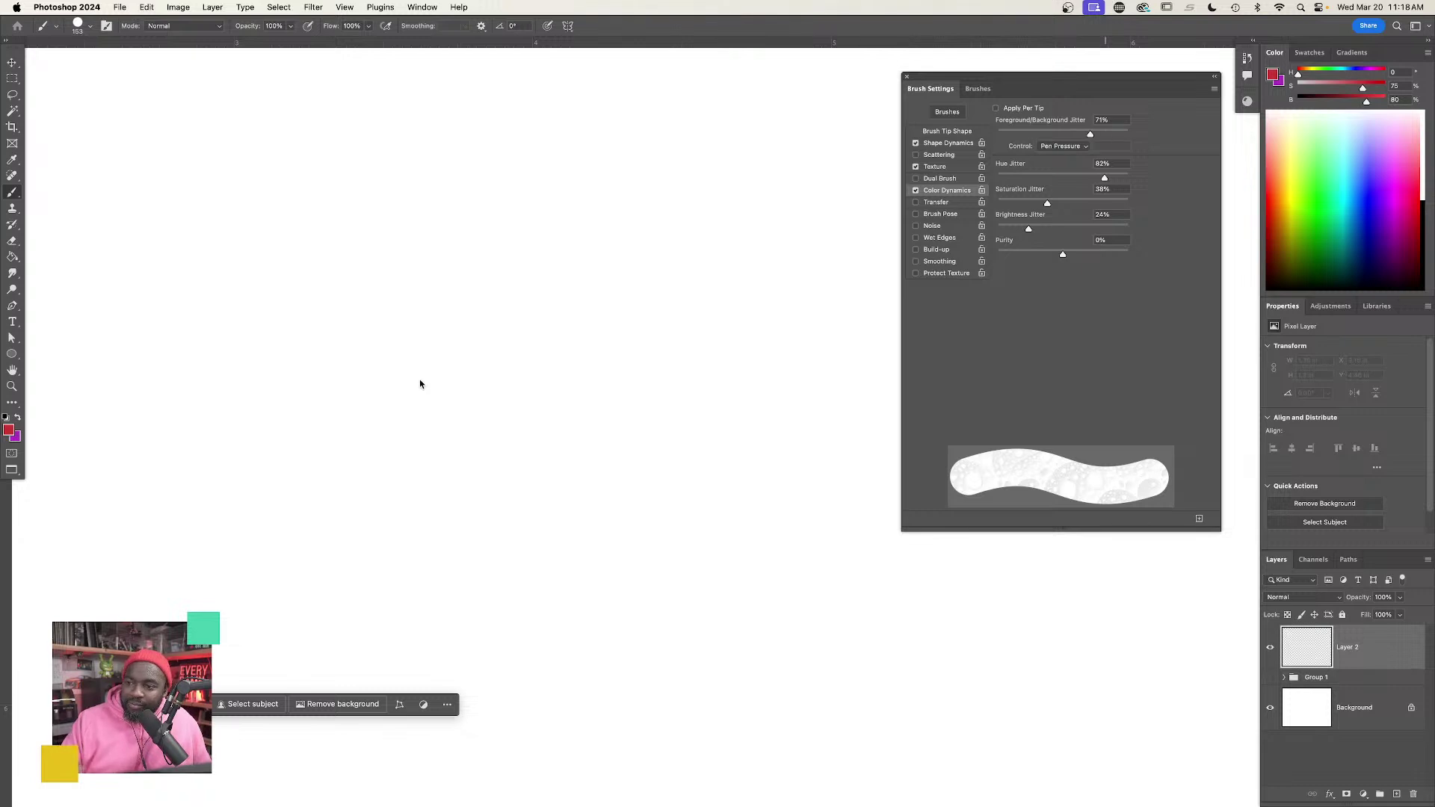
{"action": "mouse_move", "coordinate": [267, 407]}
{"action": "left_mouse_down"}
{"action": "mouse_move", "coordinate": [291, 436]}
{"action": "mouse_move", "coordinate": [371, 449]}
{"action": "mouse_move", "coordinate": [340, 421]}
{"action": "mouse_move", "coordinate": [395, 479]}
{"action": "mouse_move", "coordinate": [486, 383]}
{"action": "mouse_move", "coordinate": [515, 448]}
{"action": "left_mouse_up"}
{"action": "key", "text": "super+z"}
{"action": "key", "text": "super+z"}
Enable Apply Per Tip for the colour dynamics, test it with a looping stroke, and undo the stroke.
{"action": "left_click", "coordinate": [1018, 109]}
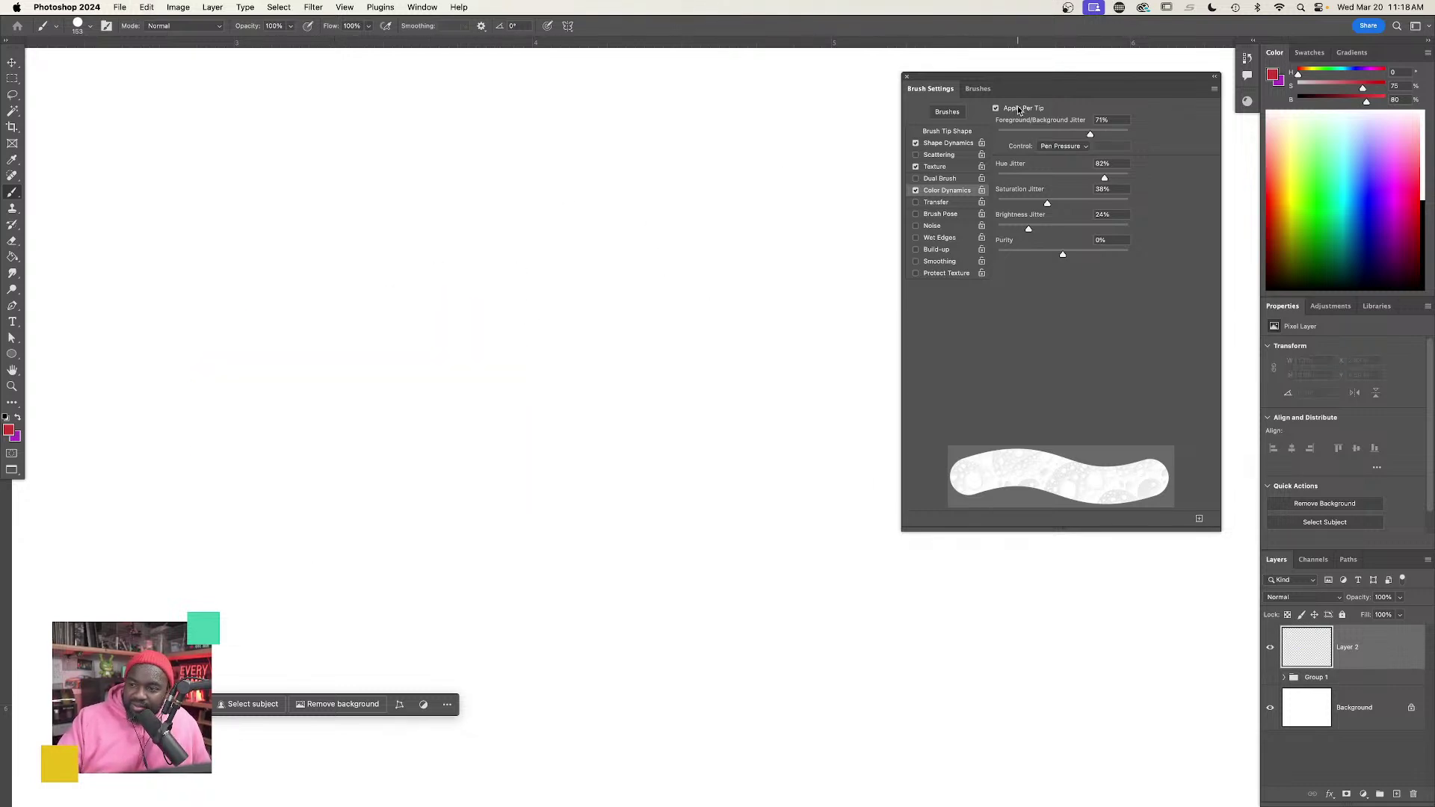
{"action": "mouse_move", "coordinate": [352, 419]}
{"action": "left_mouse_down"}
{"action": "mouse_move", "coordinate": [464, 471]}
{"action": "mouse_move", "coordinate": [608, 410]}
{"action": "mouse_move", "coordinate": [609, 481]}
{"action": "mouse_move", "coordinate": [664, 370]}
{"action": "mouse_move", "coordinate": [705, 224]}
{"action": "mouse_move", "coordinate": [354, 364]}
{"action": "left_mouse_up"}
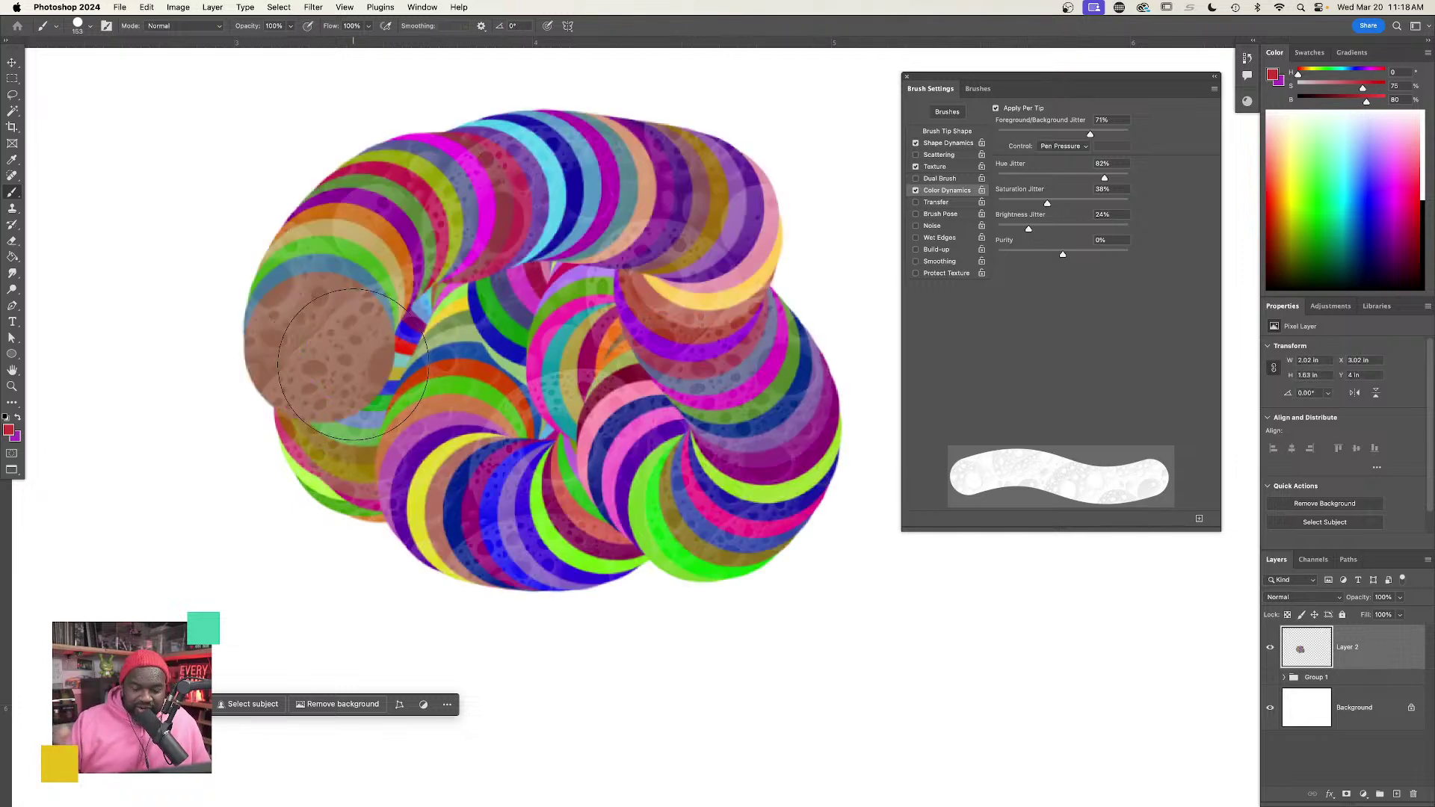
{"action": "key", "text": "super+z"}
Lower the hue jitter to 11%, test the brush with a looping stroke, and undo the stroke.
{"action": "left_click_drag", "start_coordinate": [1105, 178], "coordinate": [1010, 182]}
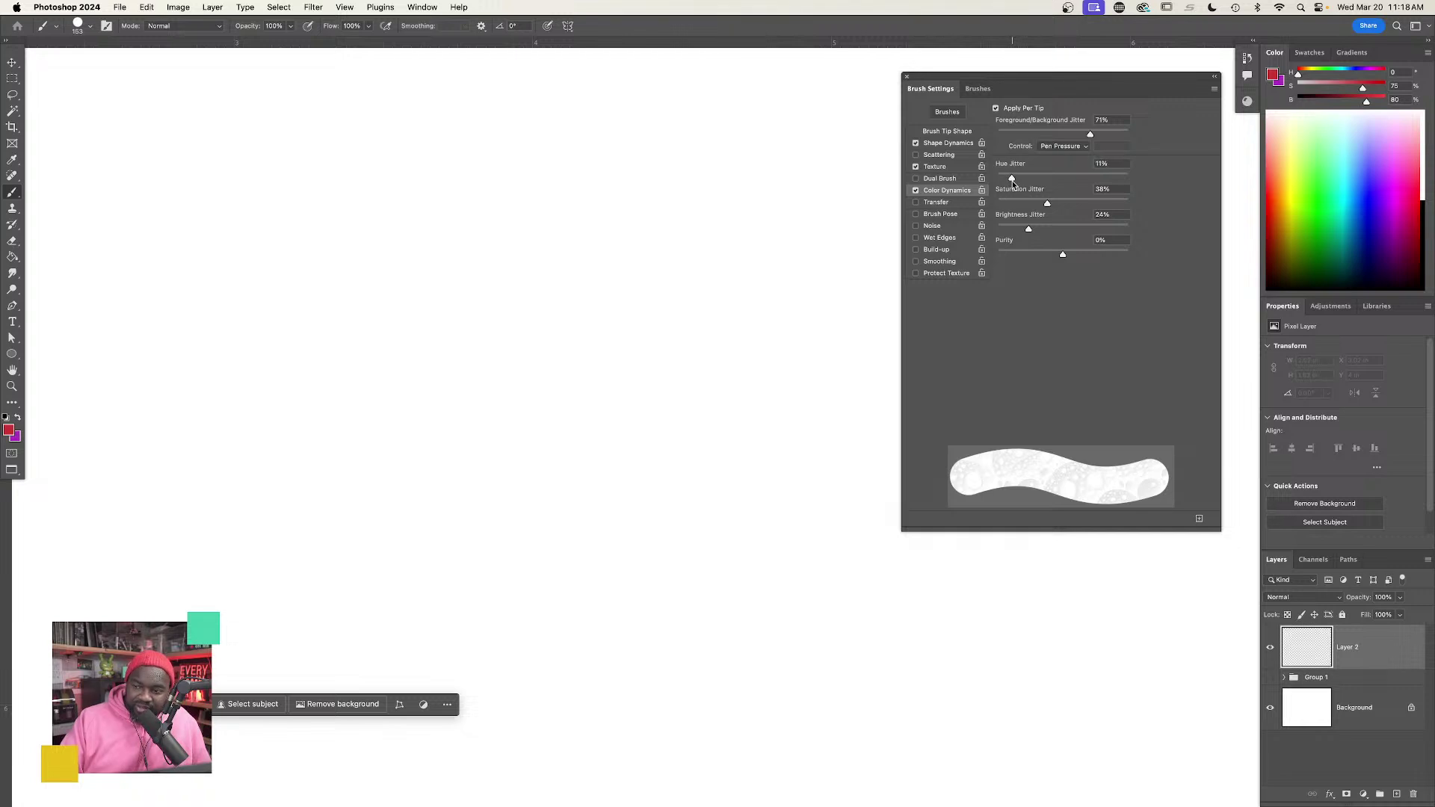
{"action": "mouse_move", "coordinate": [273, 471]}
{"action": "left_mouse_down"}
{"action": "mouse_move", "coordinate": [311, 384]}
{"action": "mouse_move", "coordinate": [528, 560]}
{"action": "mouse_move", "coordinate": [536, 423]}
{"action": "mouse_move", "coordinate": [508, 254]}
{"action": "mouse_move", "coordinate": [391, 499]}
{"action": "mouse_move", "coordinate": [231, 416]}
{"action": "mouse_move", "coordinate": [231, 528]}
{"action": "mouse_move", "coordinate": [176, 550]}
{"action": "left_mouse_up"}
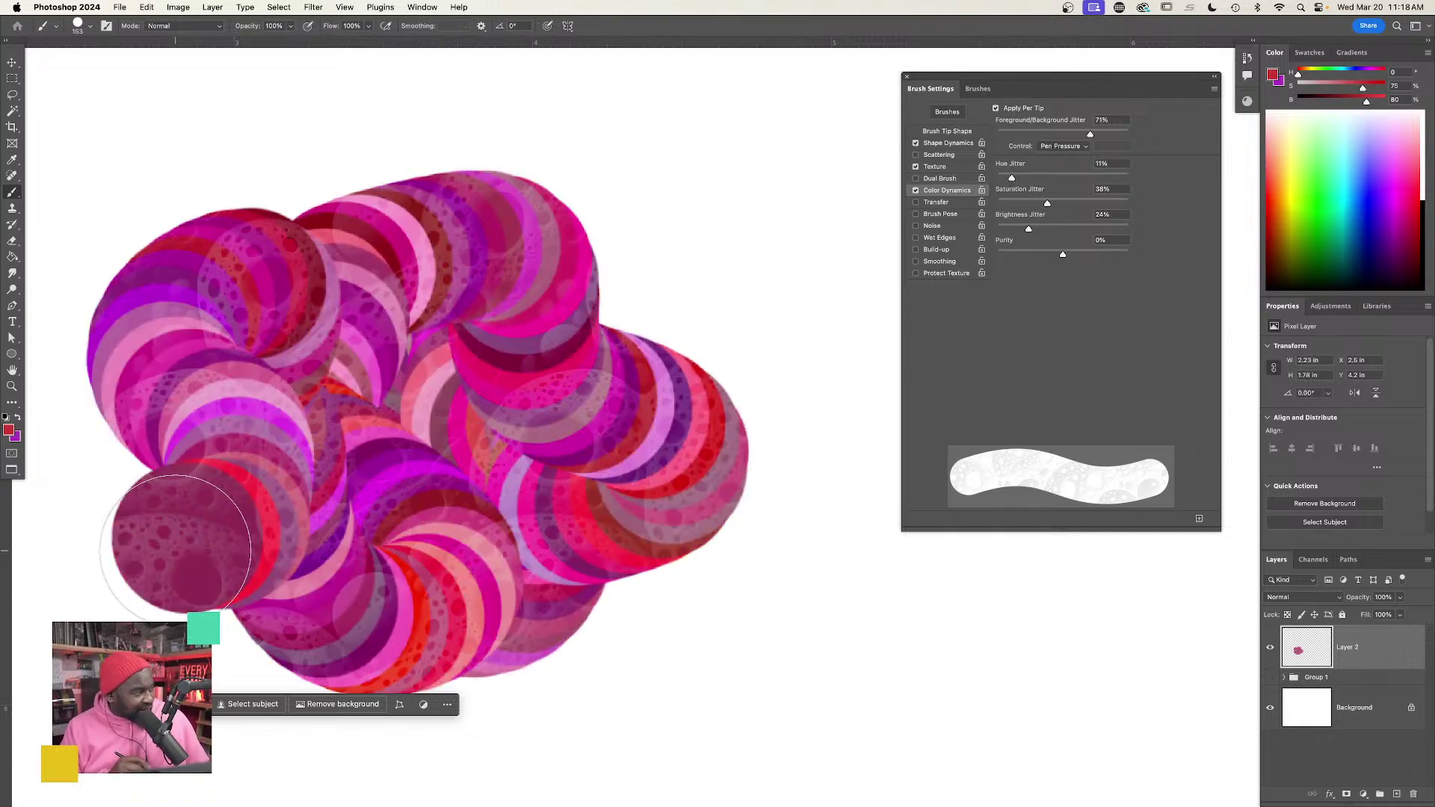
{"action": "key", "text": "super+z"}
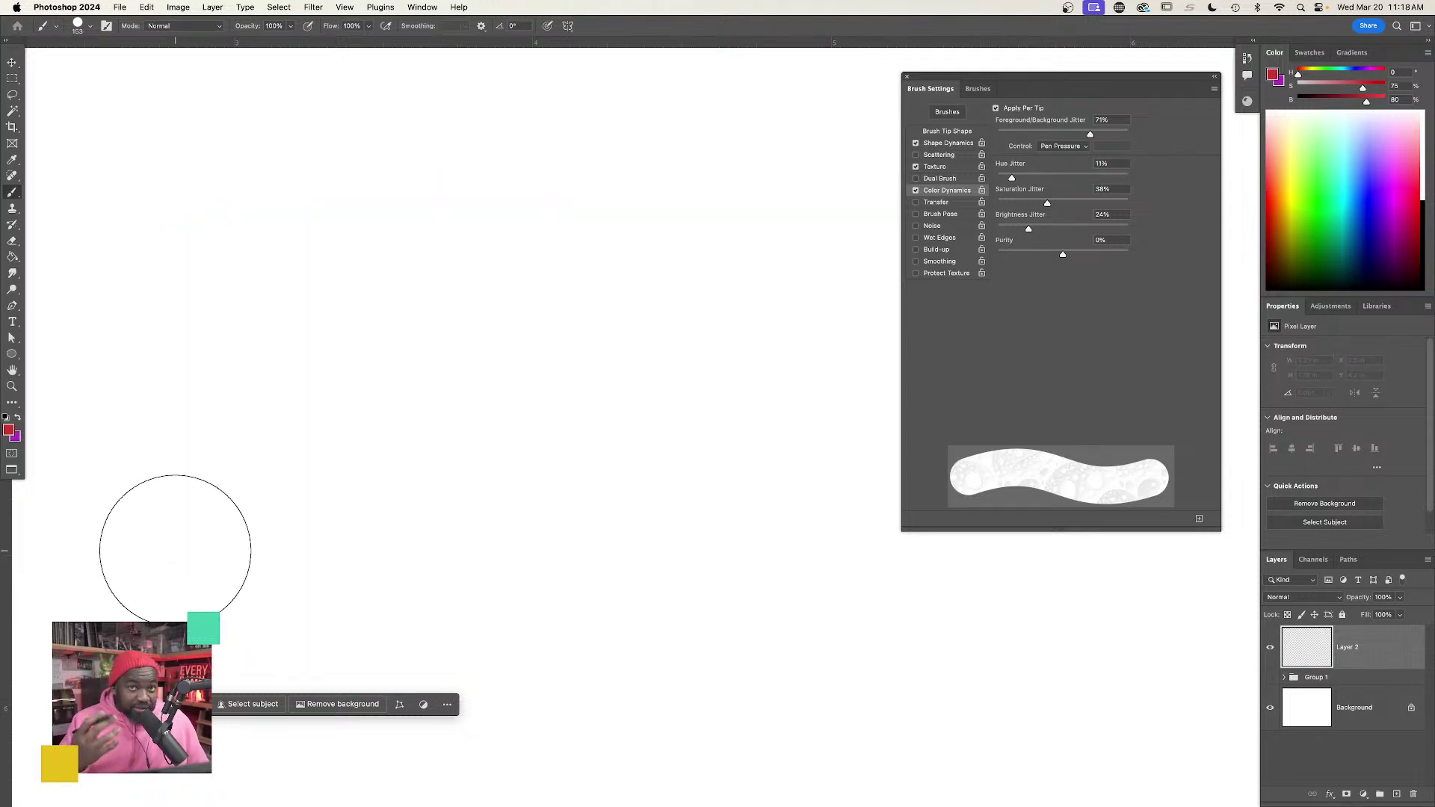
Switch to the Untitled-3 document with the sneaker sketch and add a new layer between the Background and the sketch layer.
{"action": "left_click", "coordinate": [432, 8]}
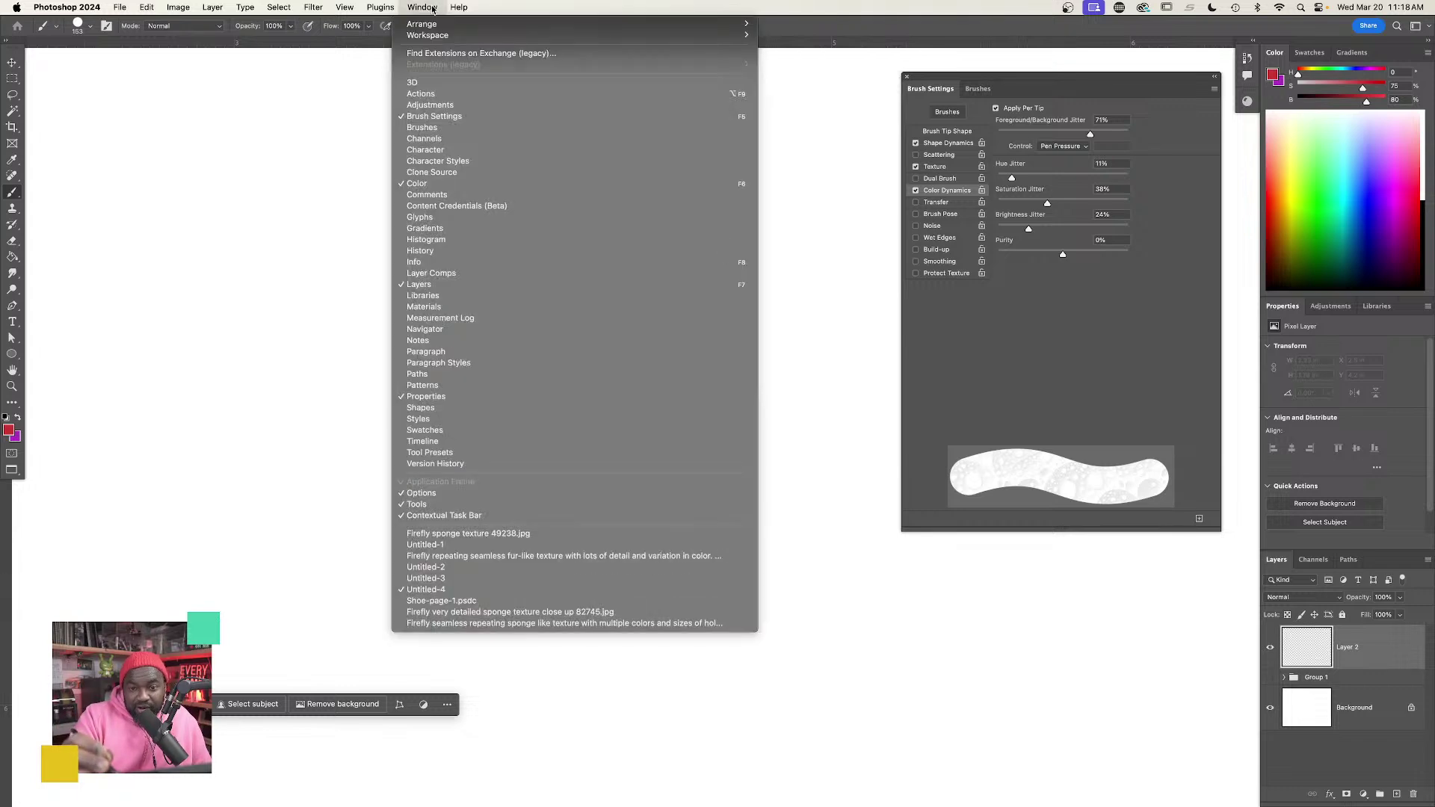
{"action": "left_click", "coordinate": [440, 579]}
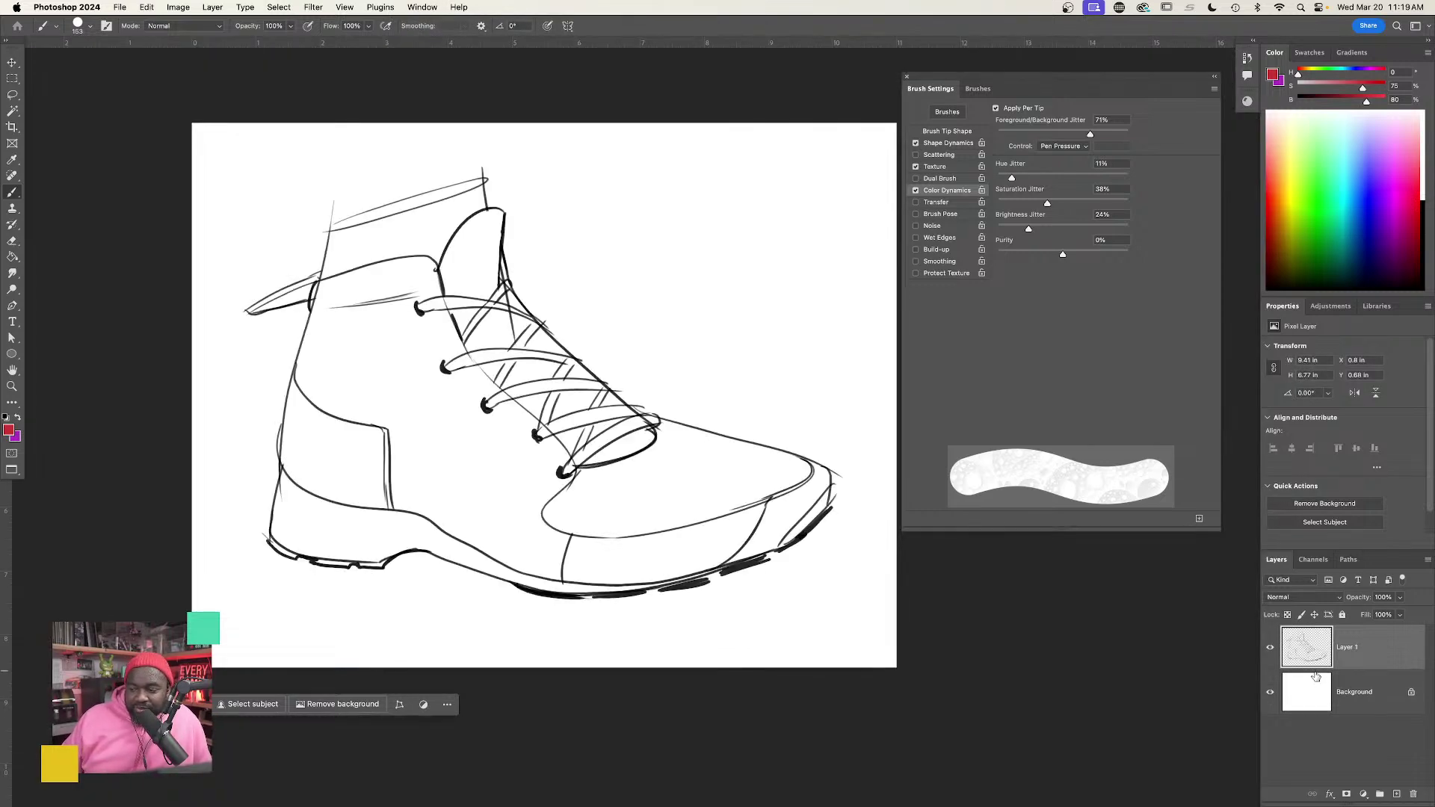
{"action": "left_click", "coordinate": [1338, 693]}
{"action": "key", "text": "super+shift+n"}
{"action": "key", "text": "Return"}
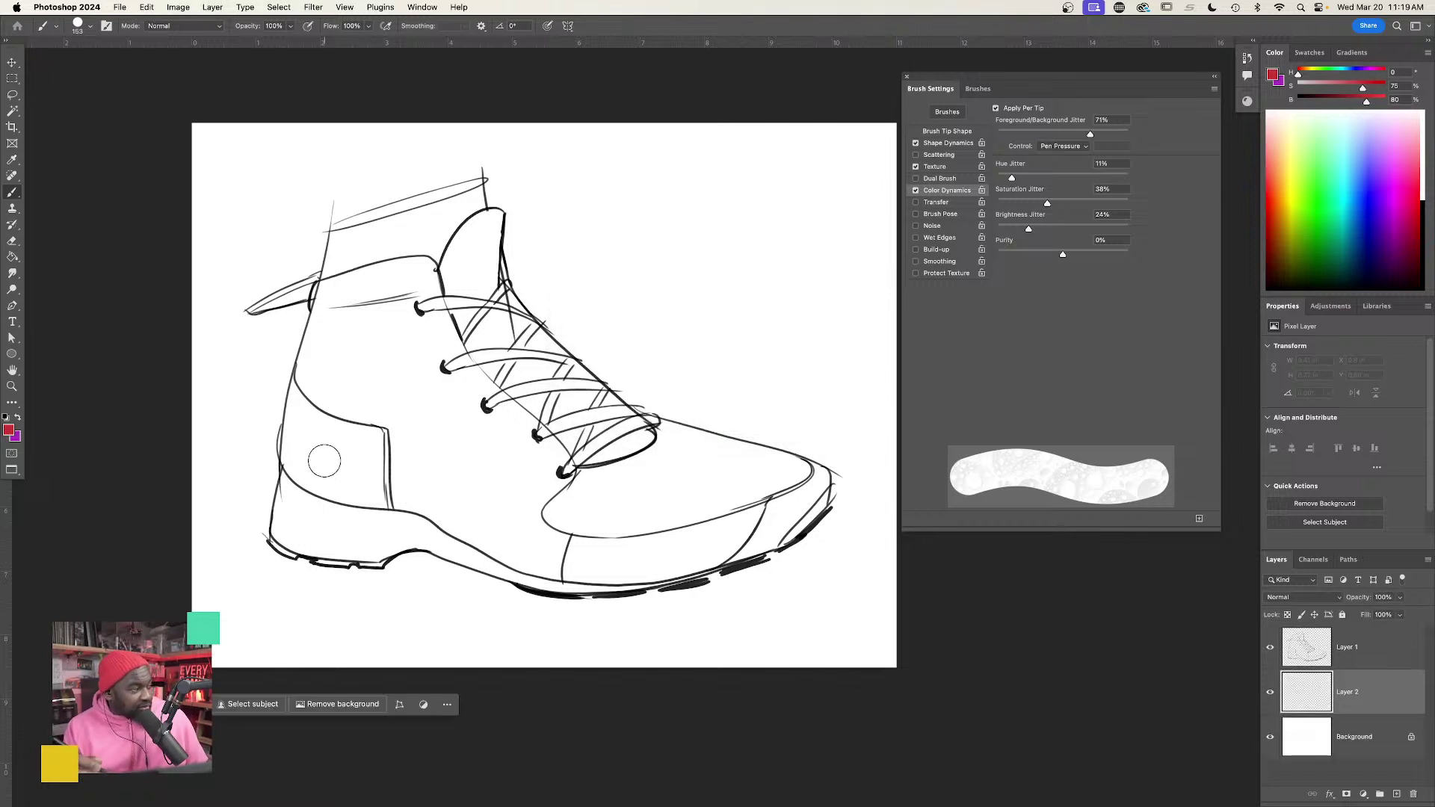
Test the brush on the side of the sneaker, undo the strokes, and lower the brush tip hardness to 37%.
{"action": "mouse_move", "coordinate": [370, 417]}
{"action": "left_mouse_down"}
{"action": "mouse_move", "coordinate": [399, 422]}
{"action": "mouse_move", "coordinate": [414, 456]}
{"action": "mouse_move", "coordinate": [405, 336]}
{"action": "mouse_move", "coordinate": [427, 370]}
{"action": "mouse_move", "coordinate": [429, 329]}
{"action": "mouse_move", "coordinate": [468, 383]}
{"action": "mouse_move", "coordinate": [462, 427]}
{"action": "mouse_move", "coordinate": [428, 412]}
{"action": "mouse_move", "coordinate": [469, 464]}
{"action": "left_mouse_up"}
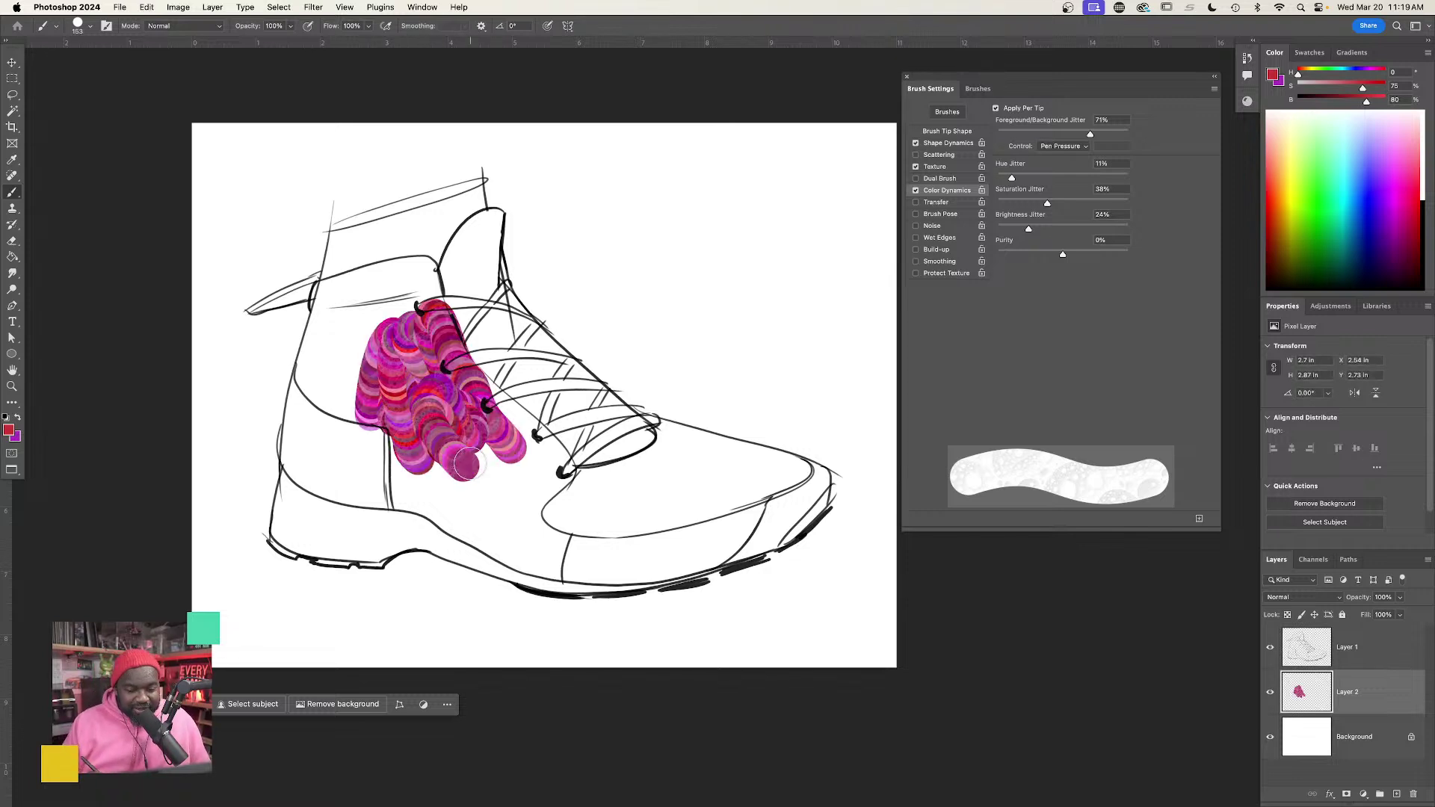
{"action": "key", "text": "super+z"}
{"action": "left_click", "coordinate": [957, 132]}
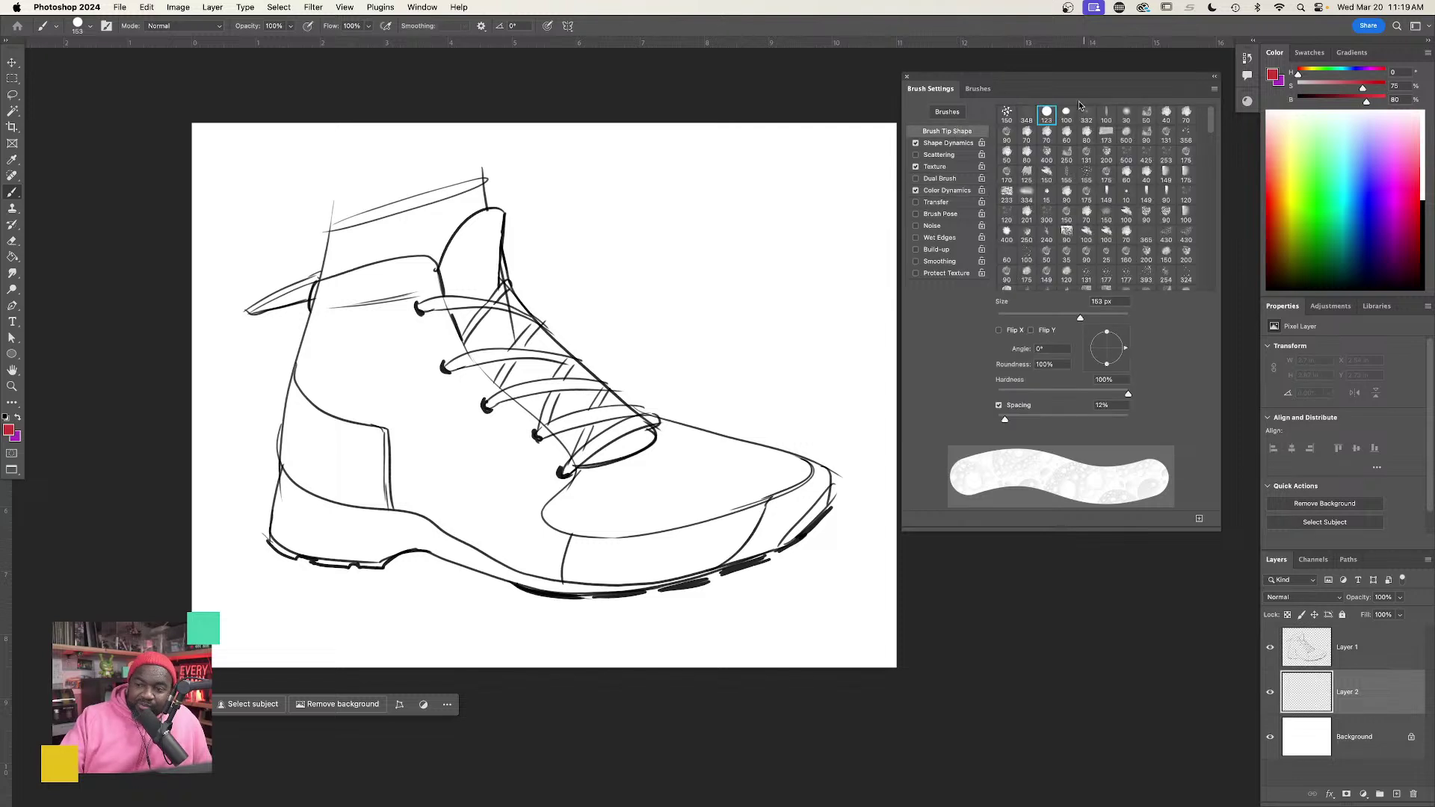
{"action": "left_click_drag", "start_coordinate": [1061, 395], "coordinate": [1044, 394]}
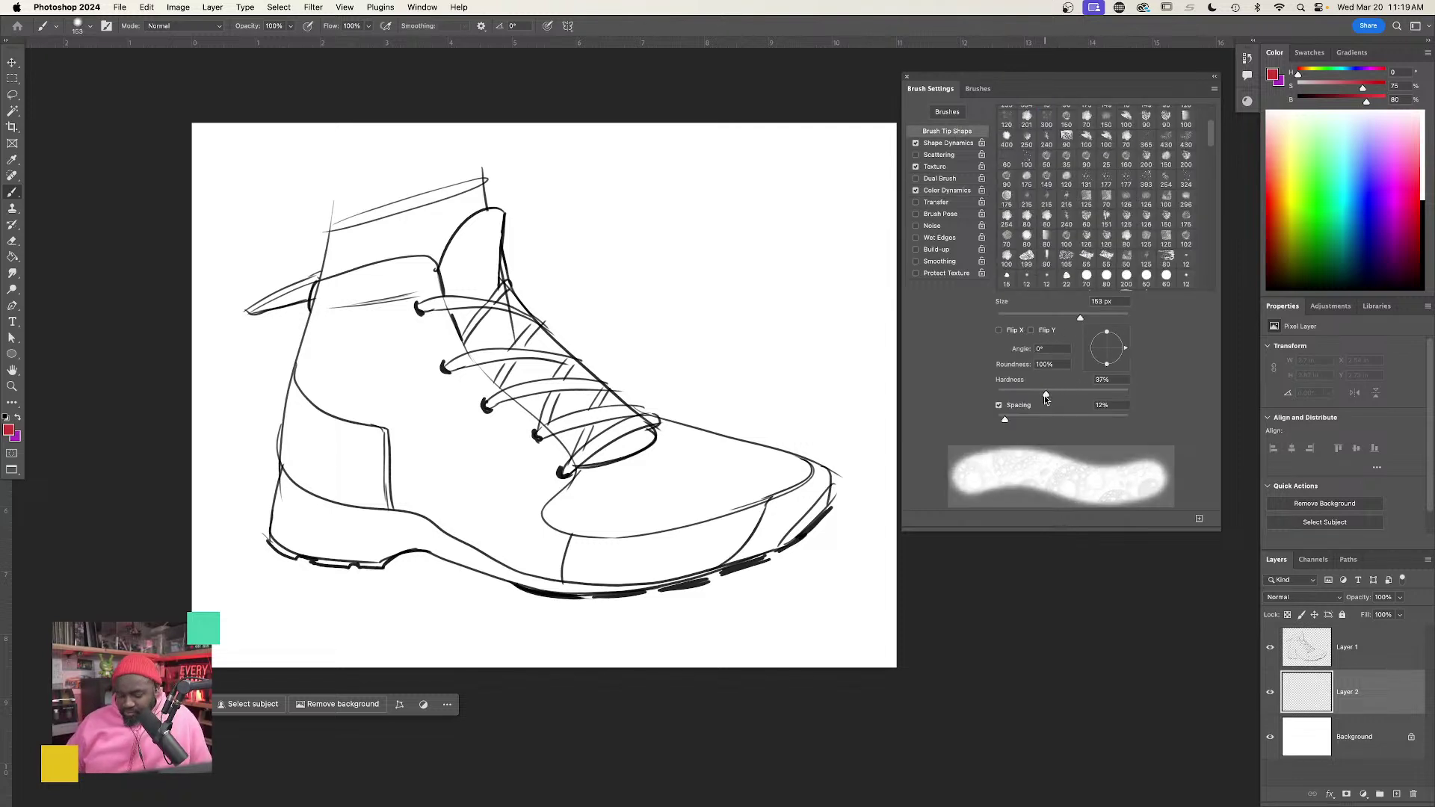
Enlarge the brush to 300 px, test it across the sneaker's side and toe, and undo the strokes.
{"action": "key", "text": "bracketright"}
{"action": "key", "text": "bracketright"}
{"action": "key", "text": "bracketright"}
{"action": "mouse_move", "coordinate": [439, 433]}
{"action": "left_mouse_down"}
{"action": "mouse_move", "coordinate": [449, 359]}
{"action": "mouse_move", "coordinate": [396, 426]}
{"action": "mouse_move", "coordinate": [329, 351]}
{"action": "mouse_move", "coordinate": [419, 494]}
{"action": "mouse_move", "coordinate": [523, 516]}
{"action": "mouse_move", "coordinate": [389, 269]}
{"action": "mouse_move", "coordinate": [352, 284]}
{"action": "mouse_move", "coordinate": [553, 477]}
{"action": "mouse_move", "coordinate": [590, 568]}
{"action": "mouse_move", "coordinate": [778, 516]}
{"action": "mouse_move", "coordinate": [681, 532]}
{"action": "left_mouse_up"}
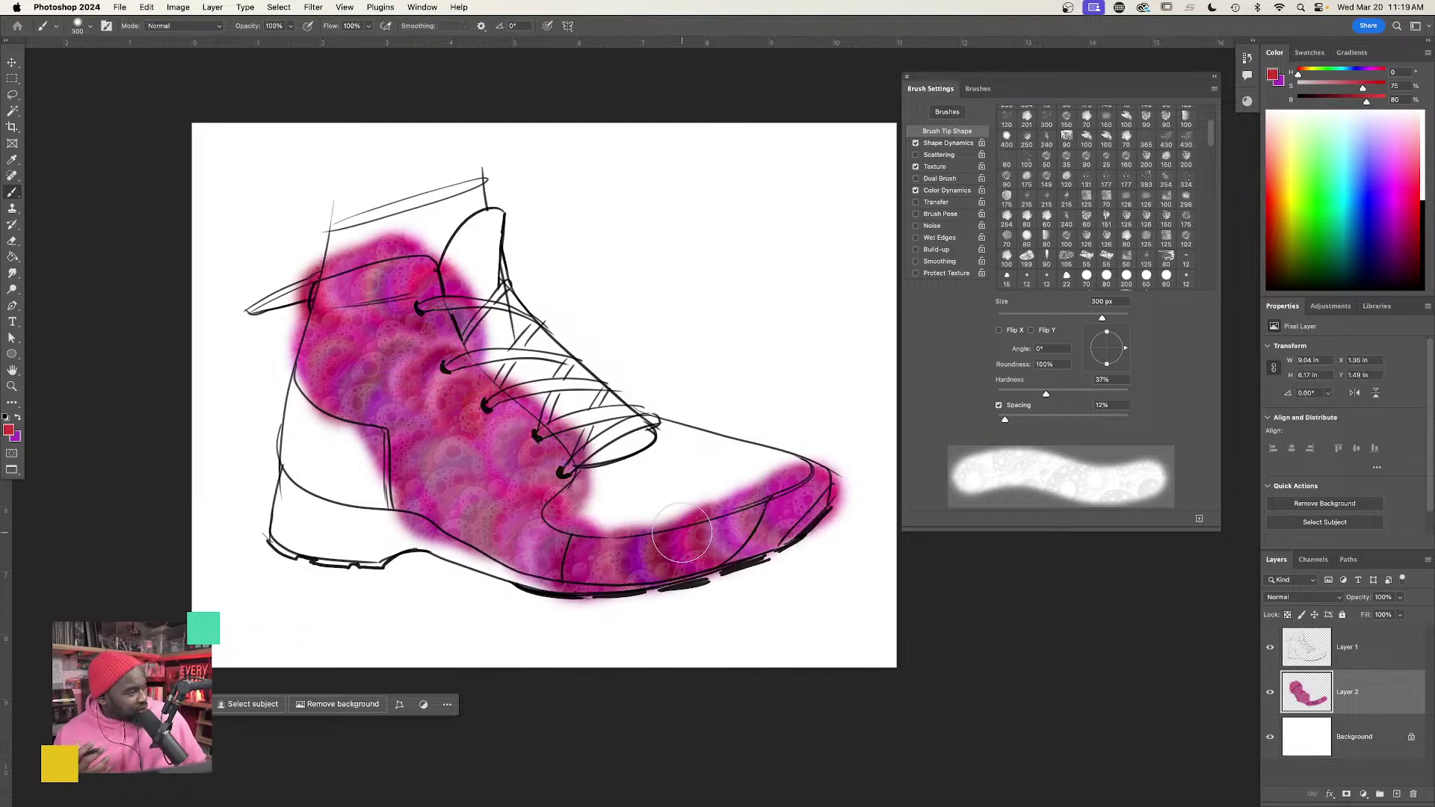
{"action": "key", "text": "super+z"}
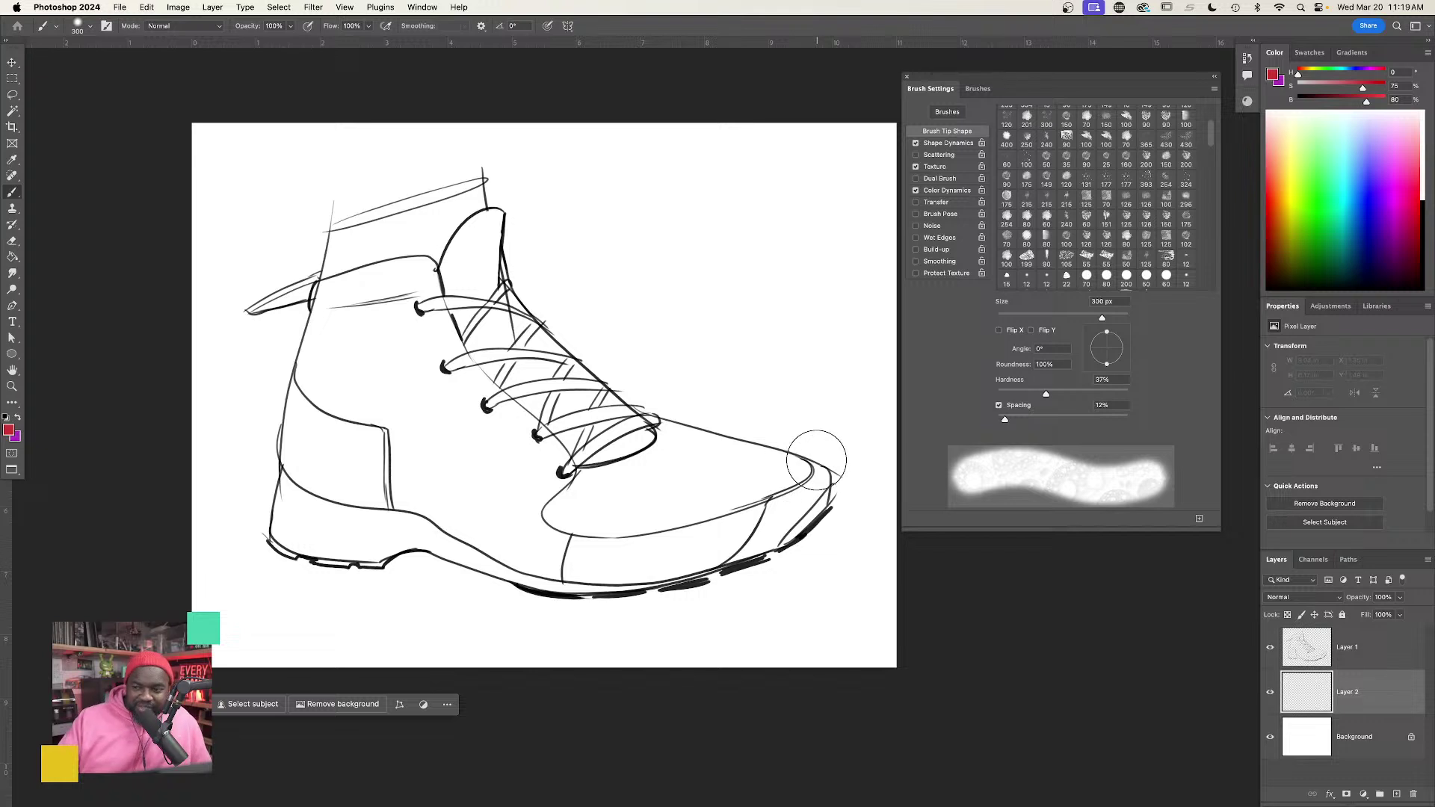
Turn off Color Dynamics and enable Transfer for the brush, test it with a stroke, and undo the test.
{"action": "left_click", "coordinate": [946, 190]}
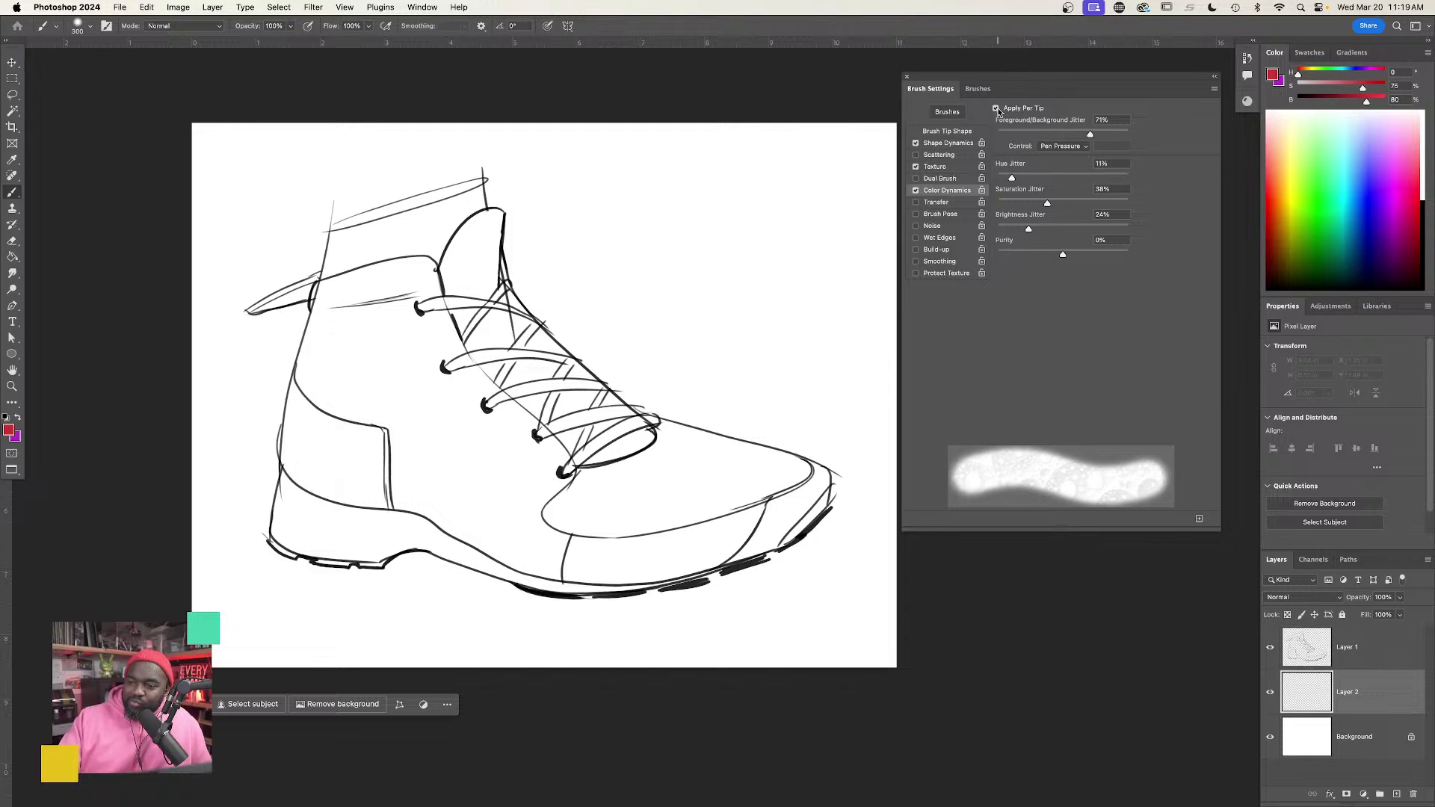
{"action": "left_click", "coordinate": [914, 191]}
{"action": "left_click", "coordinate": [936, 203]}
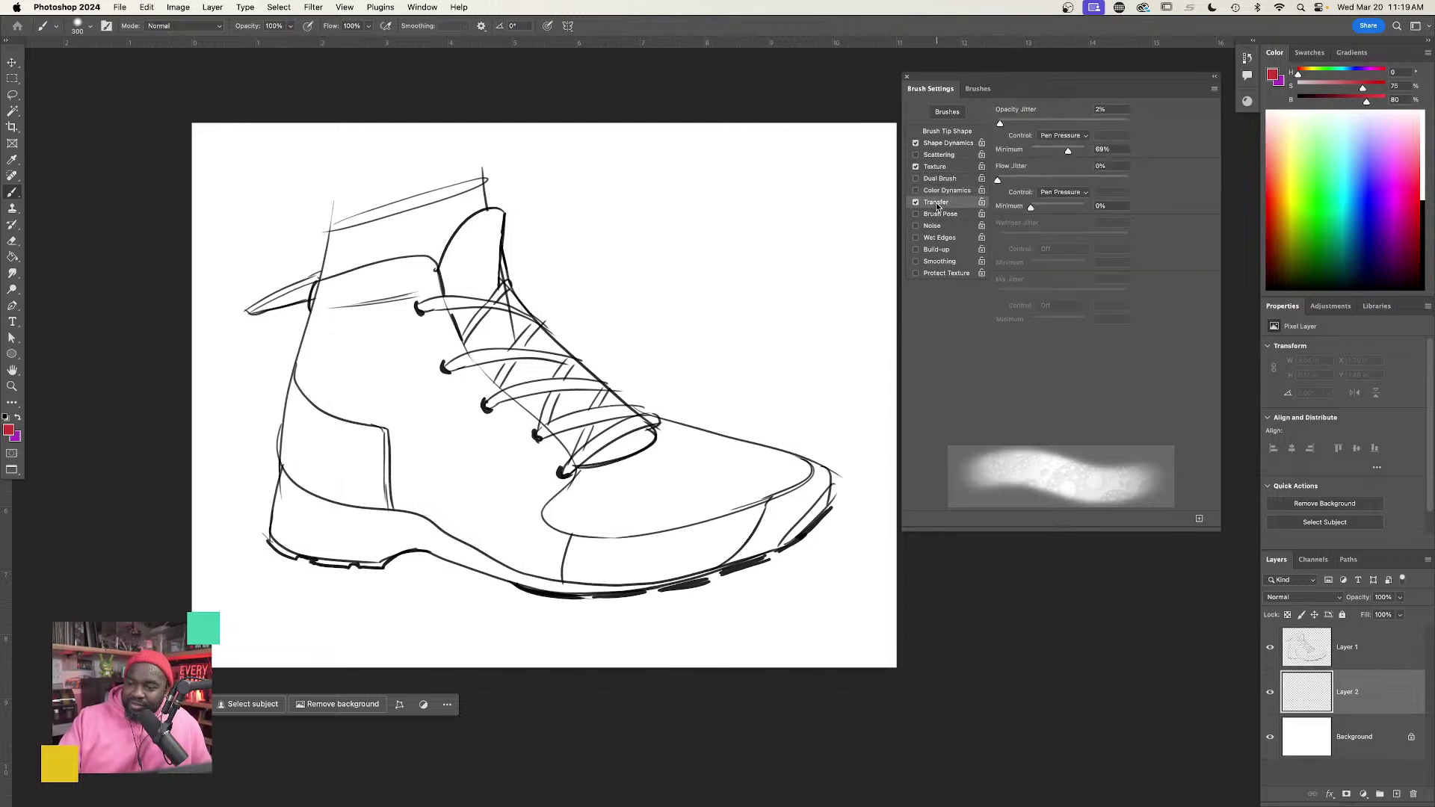
{"action": "mouse_move", "coordinate": [554, 534]}
{"action": "left_mouse_down"}
{"action": "mouse_move", "coordinate": [608, 515]}
{"action": "mouse_move", "coordinate": [581, 511]}
{"action": "mouse_move", "coordinate": [560, 522]}
{"action": "mouse_move", "coordinate": [736, 482]}
{"action": "mouse_move", "coordinate": [701, 480]}
{"action": "mouse_move", "coordinate": [590, 531]}
{"action": "left_mouse_up"}
{"action": "key", "text": "super+z"}
{"action": "key", "text": "super+z"}
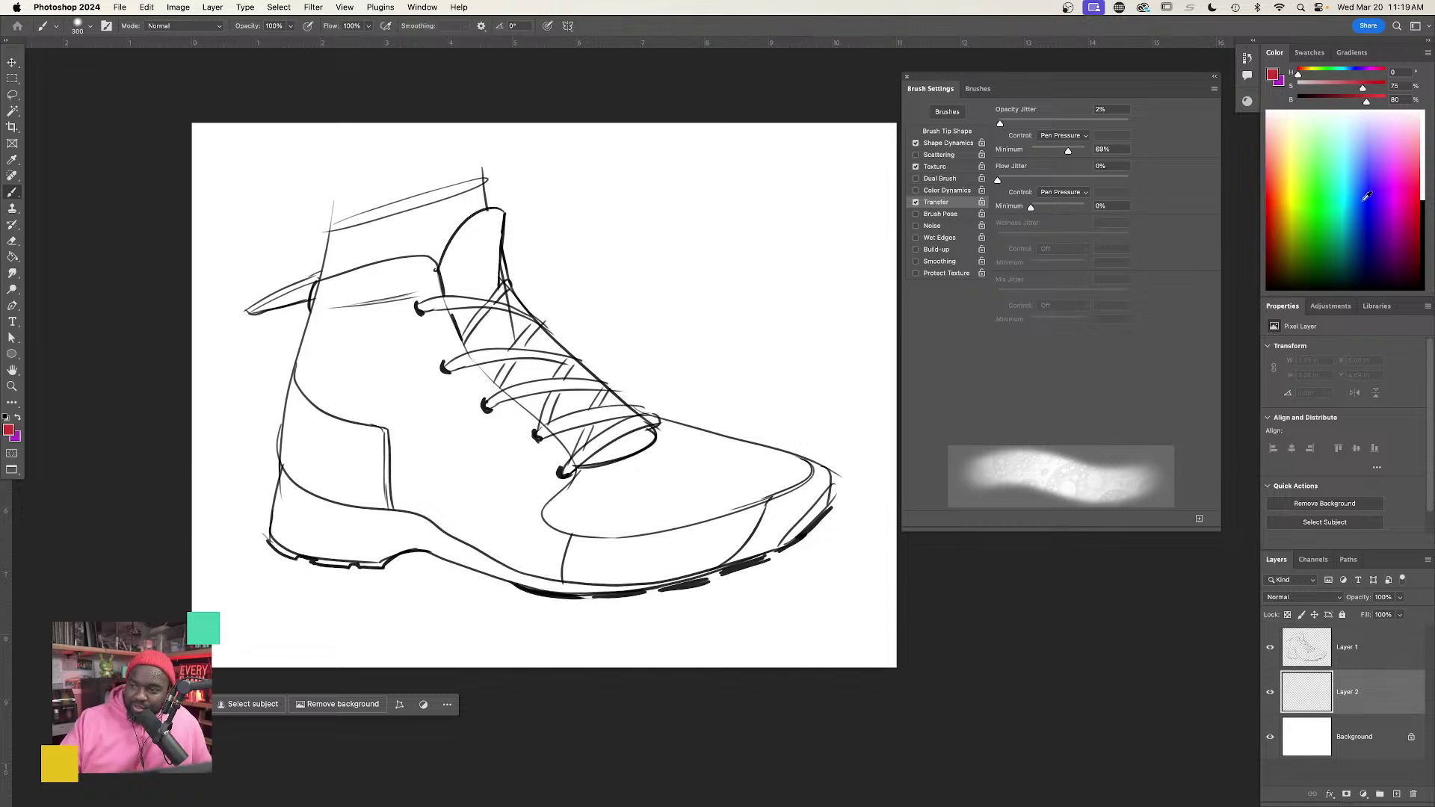
Set the foreground colour to a dark grey-green (H 86, S 9, B 39) and paint the sponge texture over the toe cap.
{"action": "left_click_drag", "start_coordinate": [1319, 86], "coordinate": [1341, 104]}
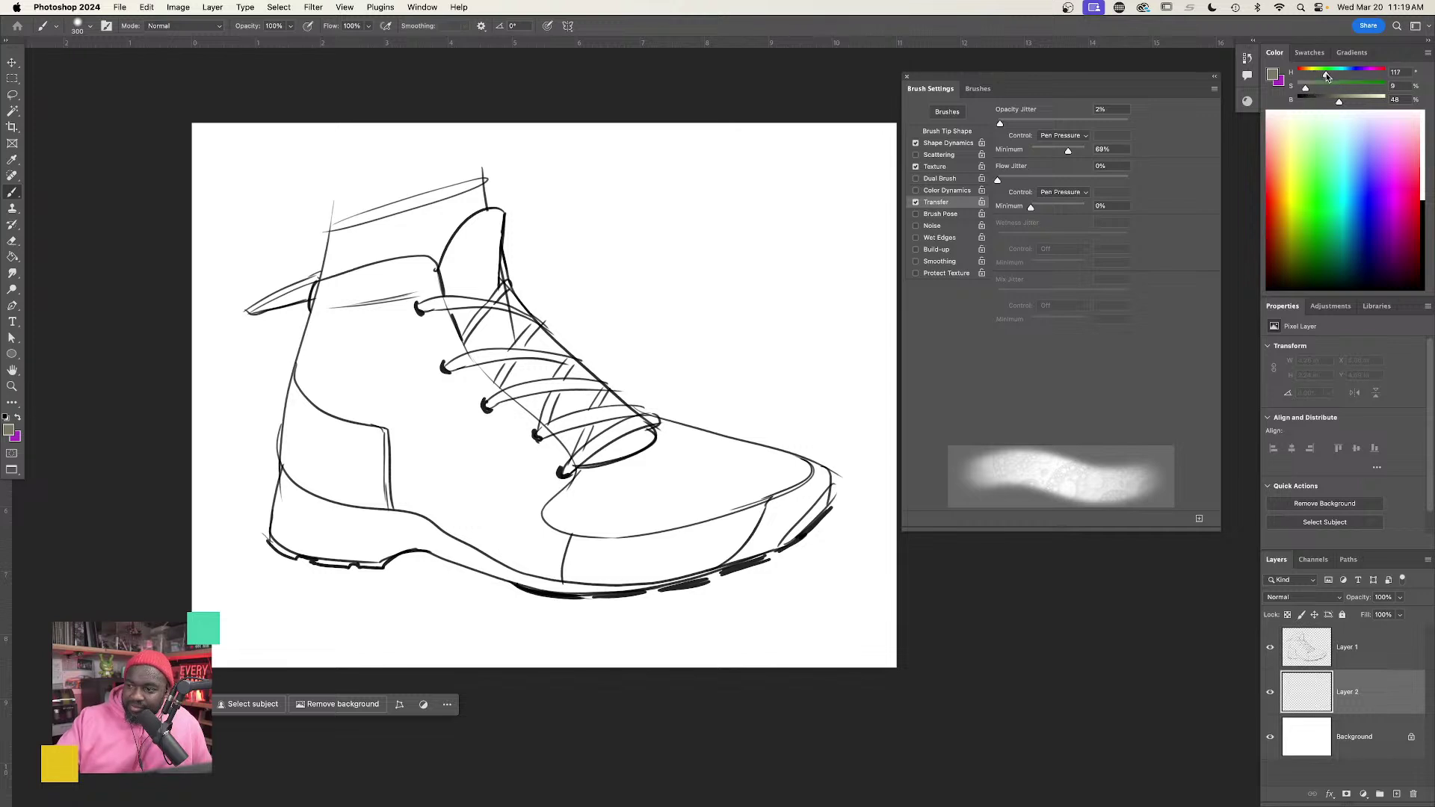
{"action": "left_click_drag", "start_coordinate": [1338, 102], "coordinate": [1332, 103]}
{"action": "mouse_move", "coordinate": [590, 508]}
{"action": "left_mouse_down"}
{"action": "mouse_move", "coordinate": [643, 516]}
{"action": "mouse_move", "coordinate": [542, 510]}
{"action": "left_mouse_up"}
{"action": "key", "text": "super+z"}
{"action": "scroll", "coordinate": [568, 513], "scroll_direction": "up", "scroll_amount": 3}
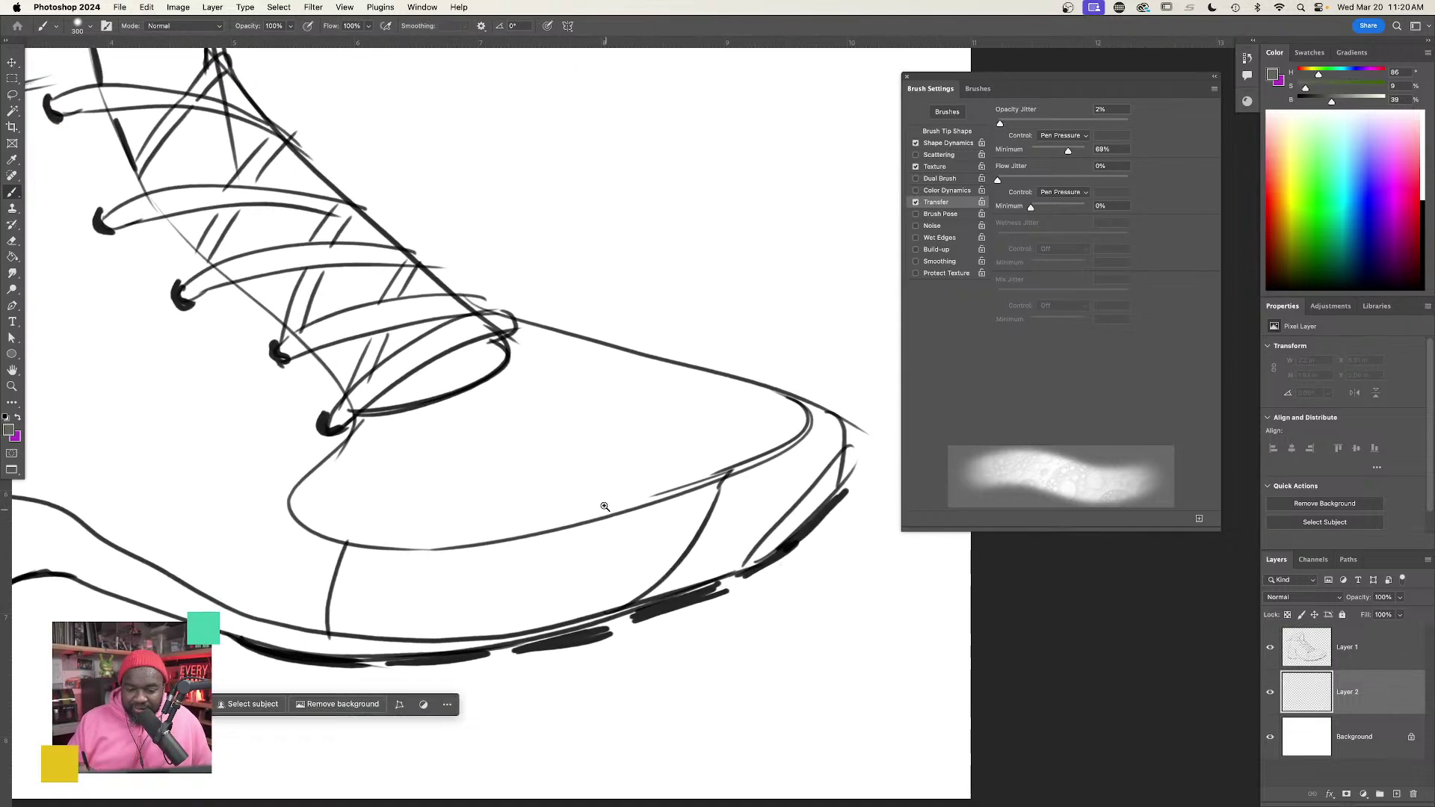
{"action": "mouse_move", "coordinate": [531, 337]}
{"action": "left_mouse_down"}
{"action": "mouse_move", "coordinate": [330, 466]}
{"action": "mouse_move", "coordinate": [504, 469]}
{"action": "mouse_move", "coordinate": [718, 415]}
{"action": "mouse_move", "coordinate": [687, 446]}
{"action": "mouse_move", "coordinate": [690, 408]}
{"action": "mouse_move", "coordinate": [419, 516]}
{"action": "mouse_move", "coordinate": [299, 486]}
{"action": "mouse_move", "coordinate": [523, 322]}
{"action": "mouse_move", "coordinate": [635, 419]}
{"action": "left_mouse_up"}
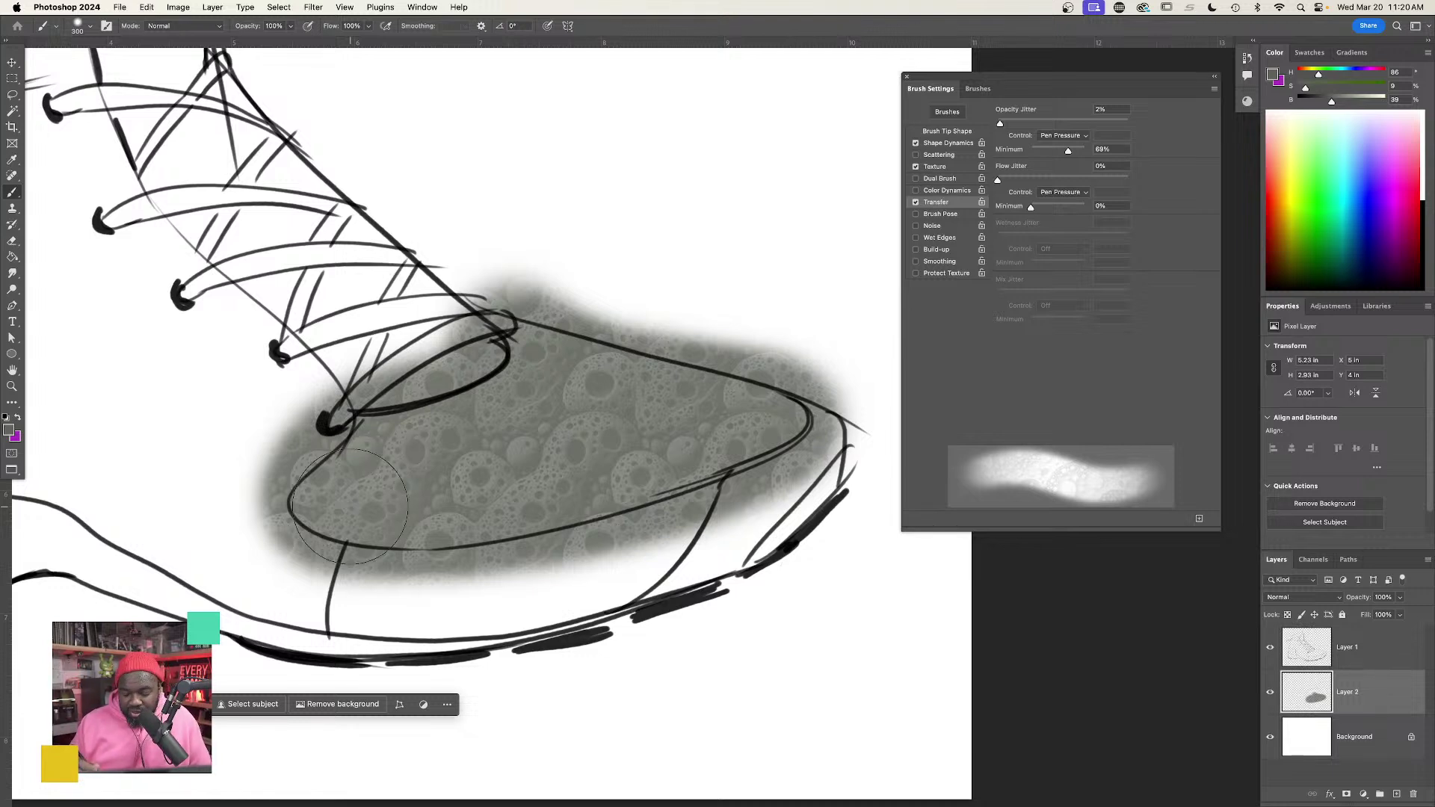
{"action": "key", "text": "l"}
{"action": "left_click_drag", "start_coordinate": [330, 632], "coordinate": [334, 635]}
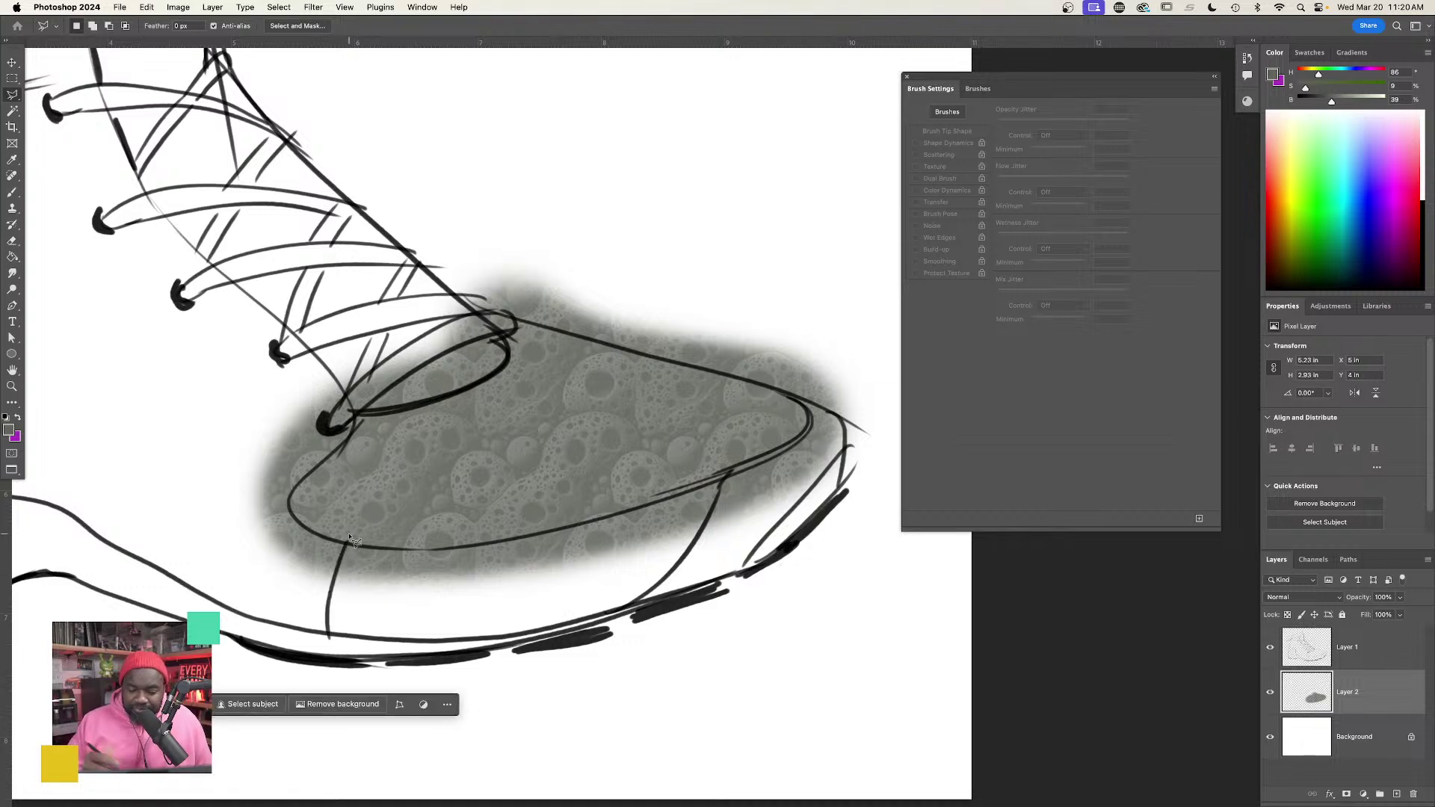
{"action": "right_click", "coordinate": [349, 536]}
{"action": "left_click", "coordinate": [348, 532]}
{"action": "key", "text": "Escape"}
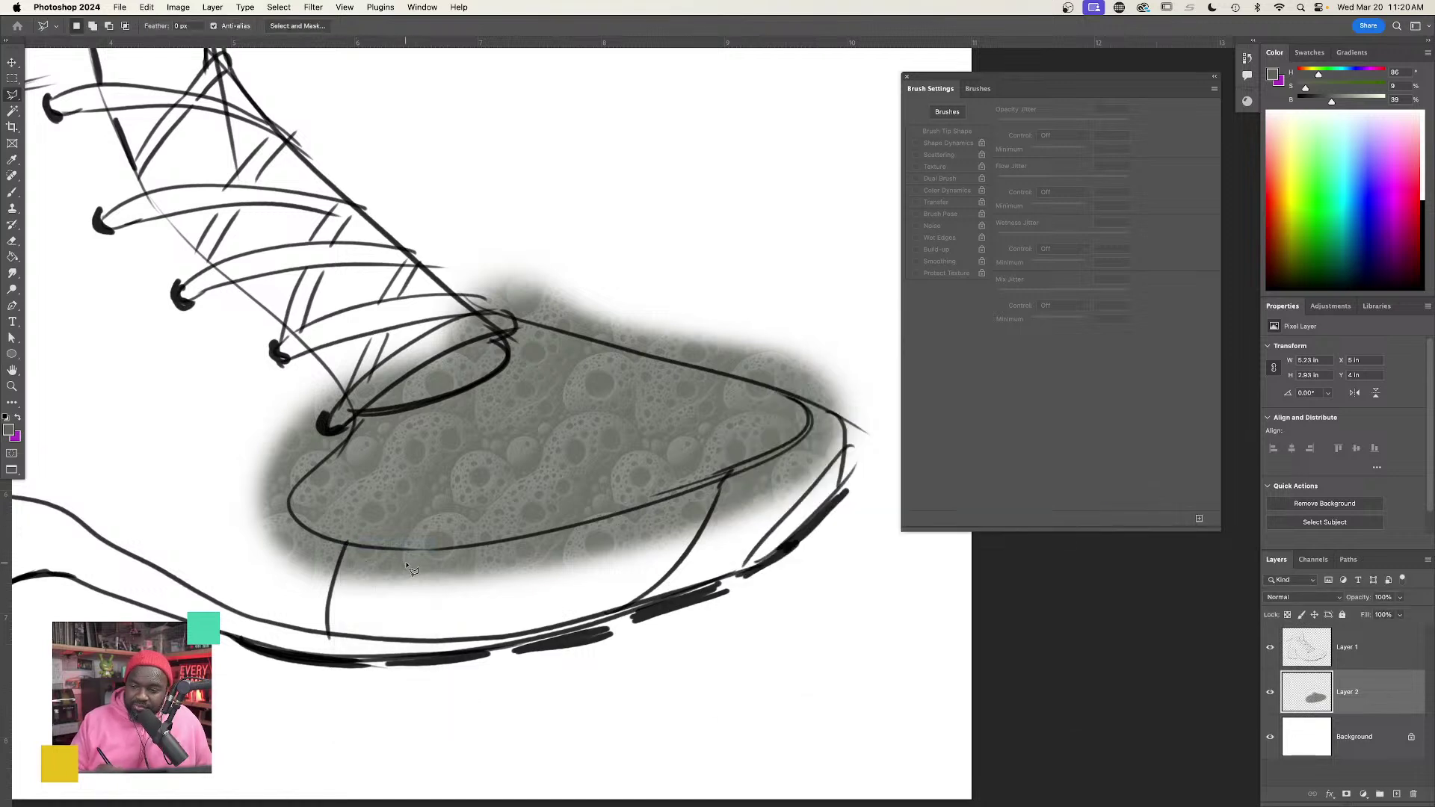
{"action": "left_click", "coordinate": [344, 544]}
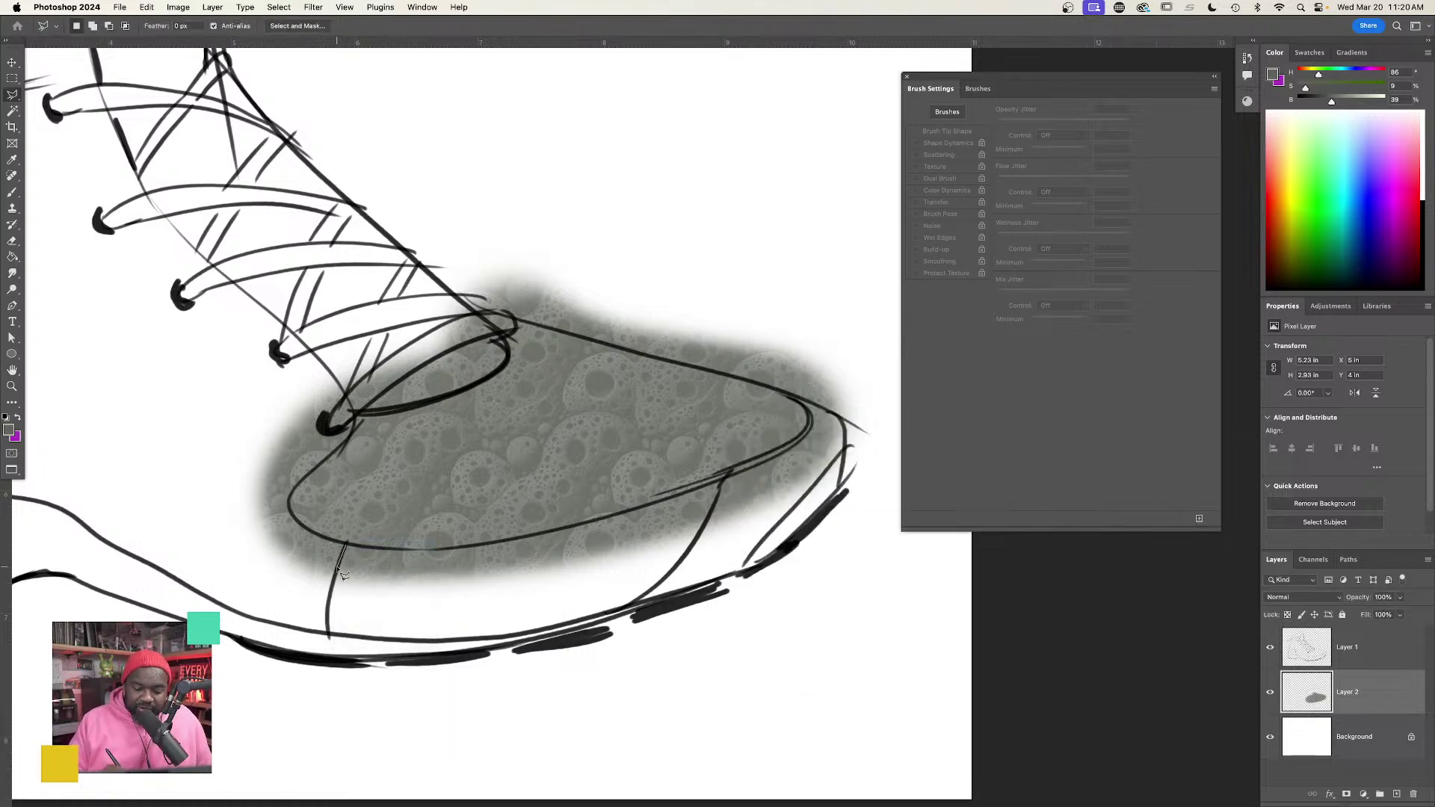
{"action": "left_click", "coordinate": [329, 636]}
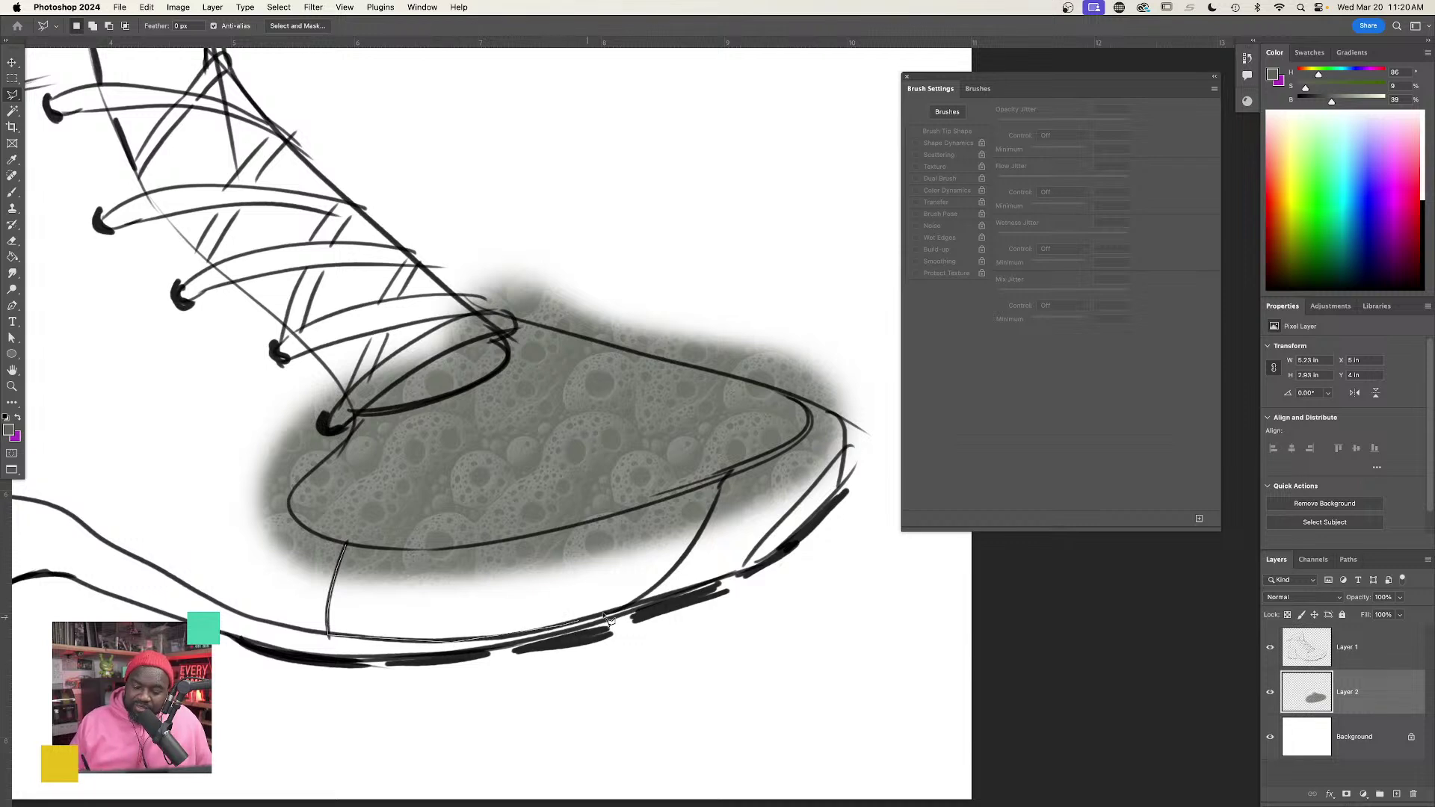
{"action": "double_click", "coordinate": [654, 609]}
Draw a loose polygonal lasso selection around the side panel directly below the toe cap, reaching past the sole line.
{"action": "left_click", "coordinate": [314, 530]}
{"action": "left_click", "coordinate": [739, 461]}
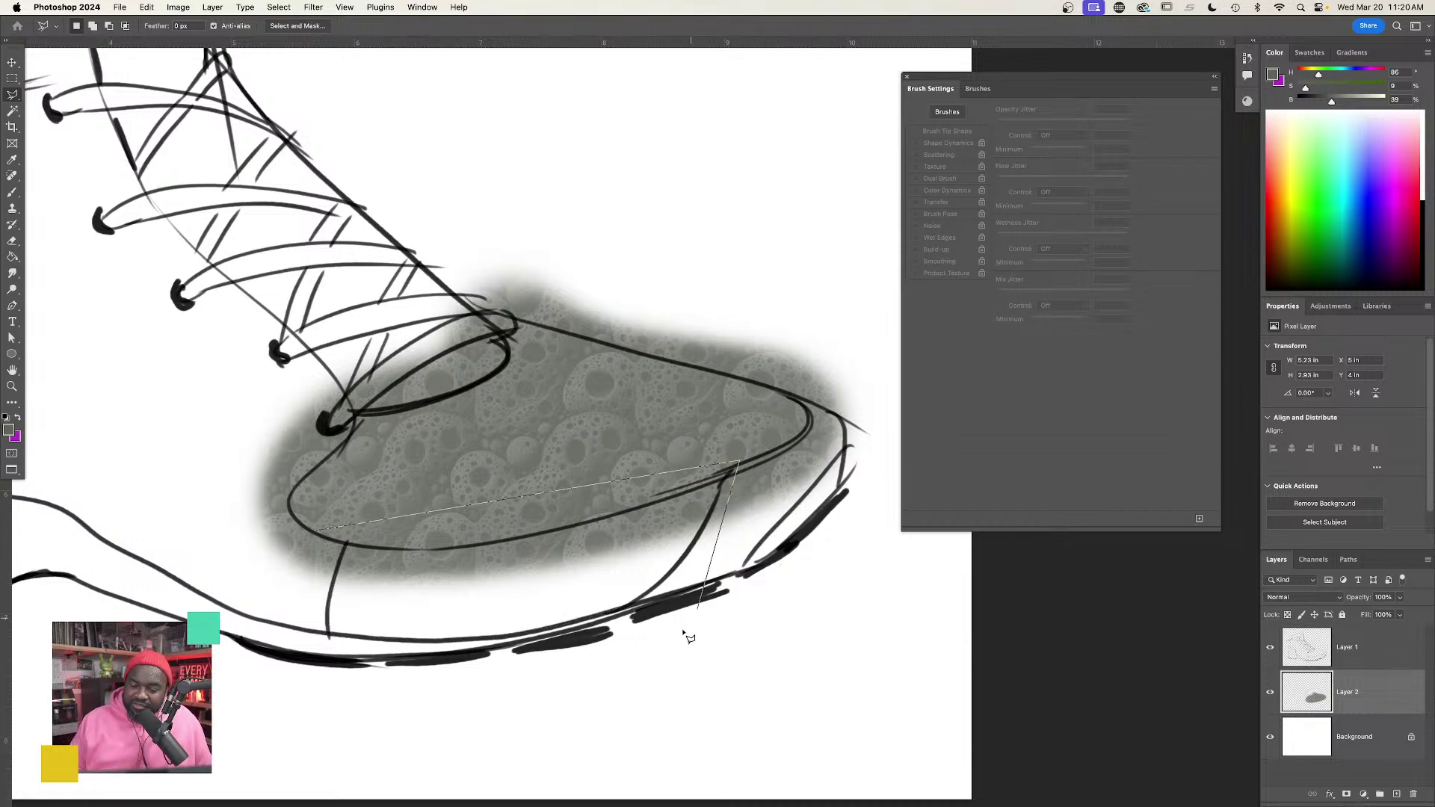
{"action": "left_click", "coordinate": [682, 632]}
{"action": "left_click", "coordinate": [593, 663]}
{"action": "left_click", "coordinate": [448, 680]}
{"action": "left_click", "coordinate": [312, 641]}
{"action": "double_click", "coordinate": [330, 539]}
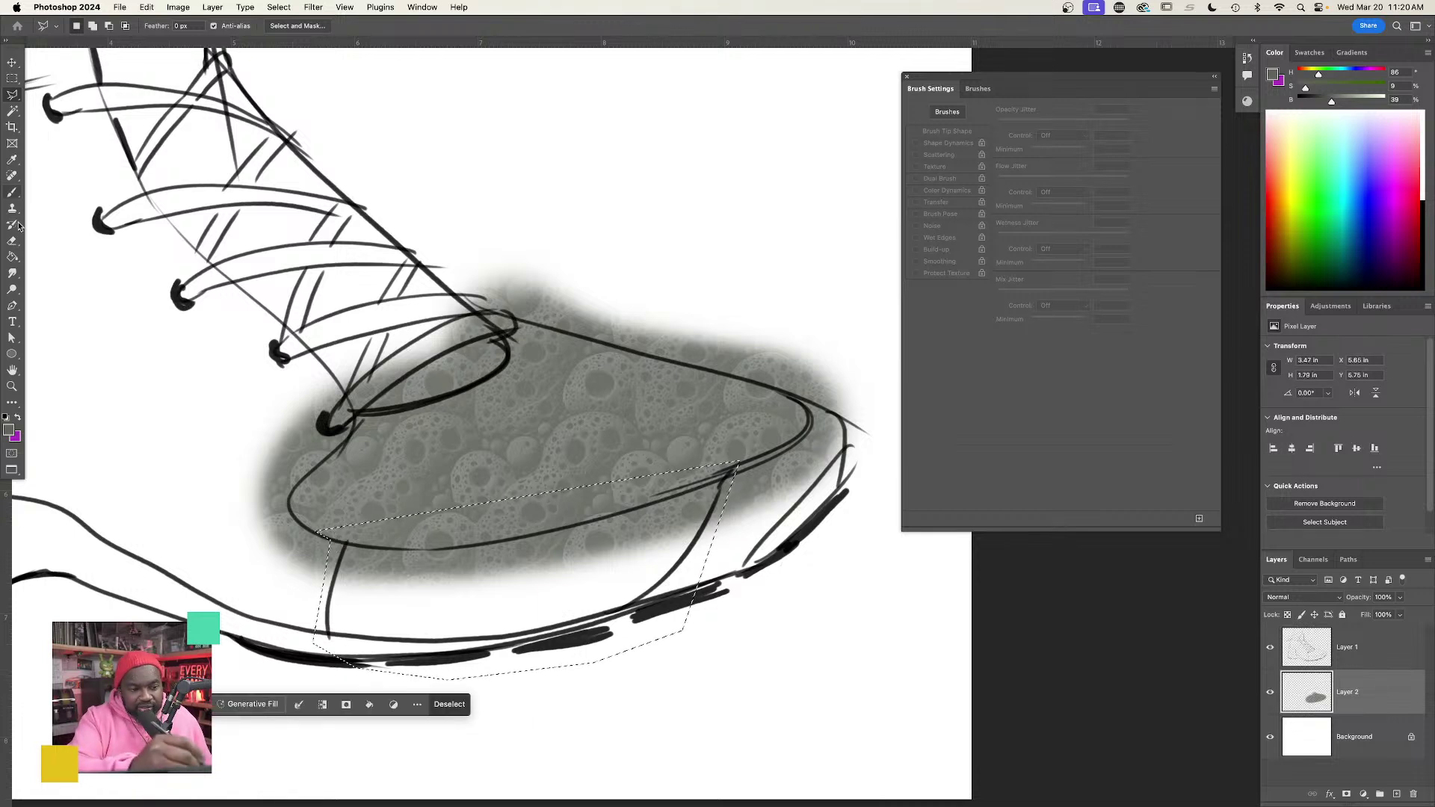
Add a new layer above the grey toe paint, fill the panel selection with the crazy sponge pattern, and deselect.
{"action": "left_click", "coordinate": [13, 256]}
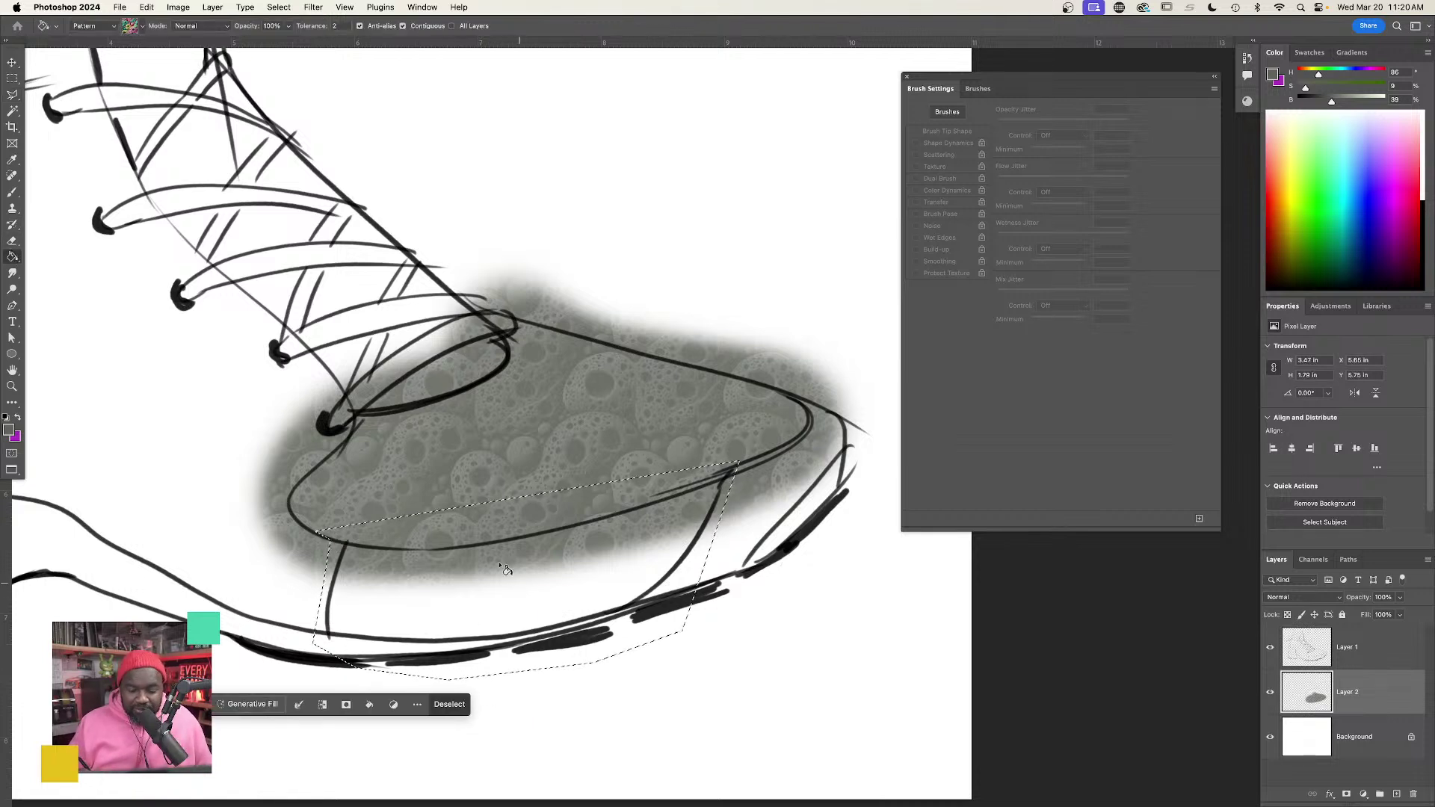
{"action": "left_click", "coordinate": [561, 572]}
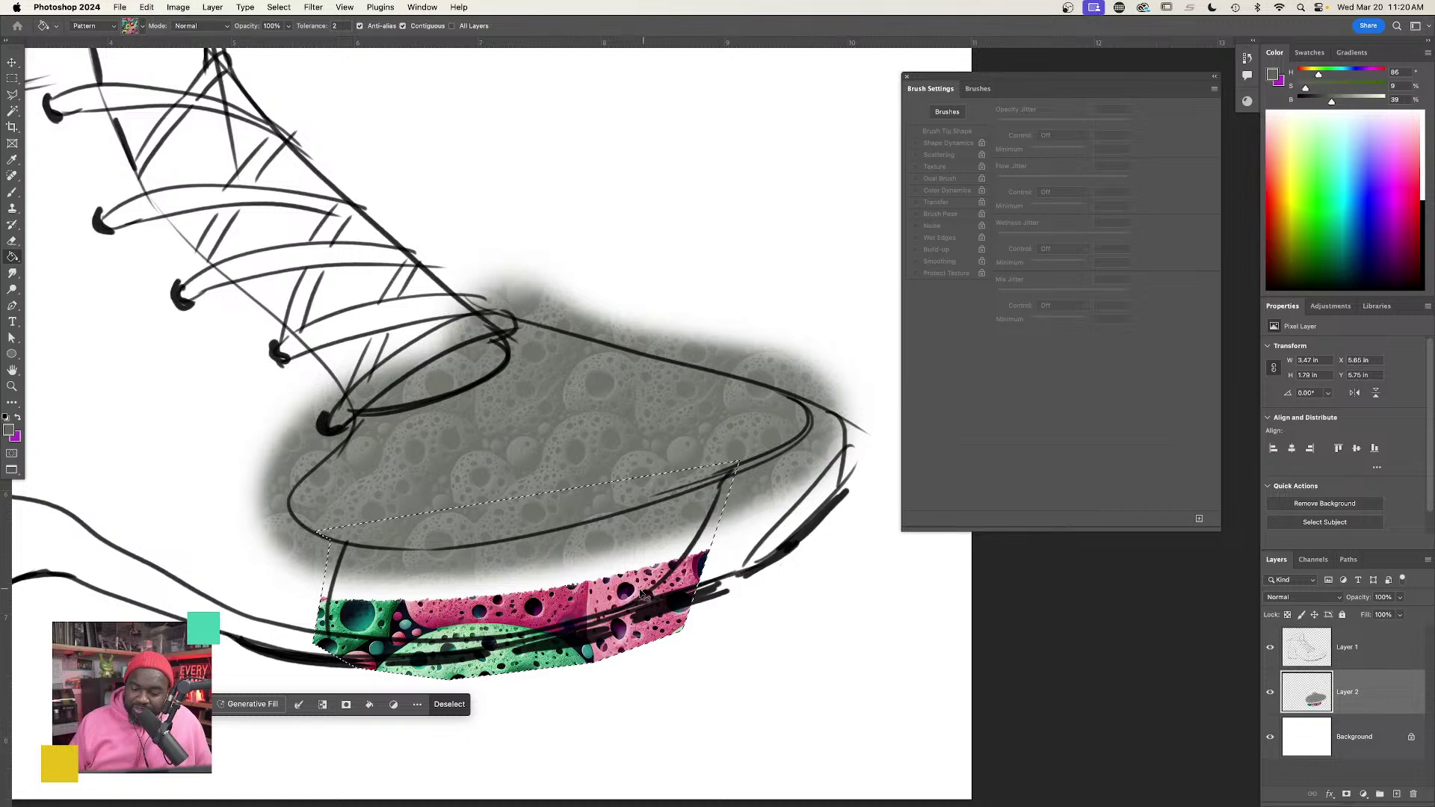
{"action": "key", "text": "super+z"}
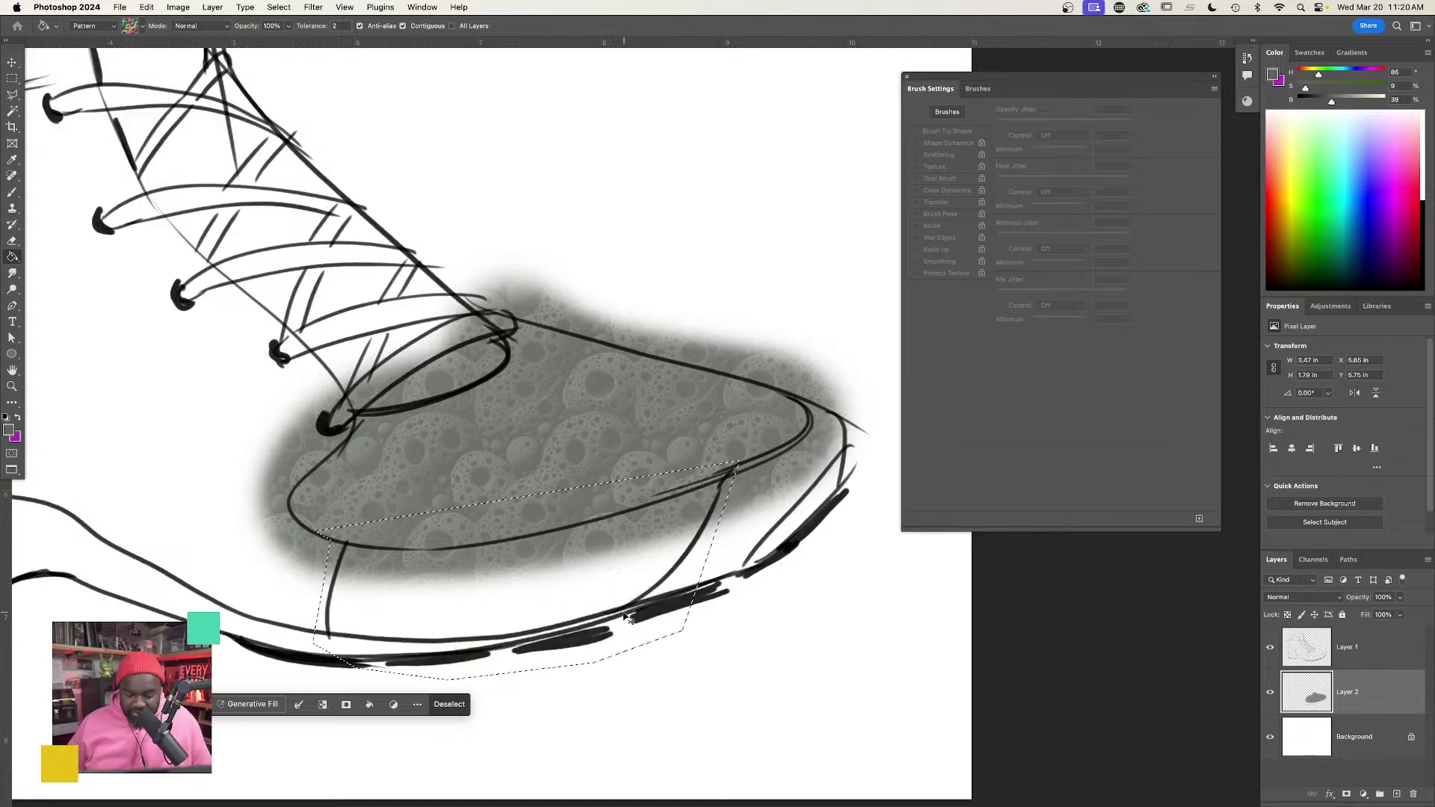
{"action": "key", "text": "super+shift+n"}
{"action": "key", "text": "Return"}
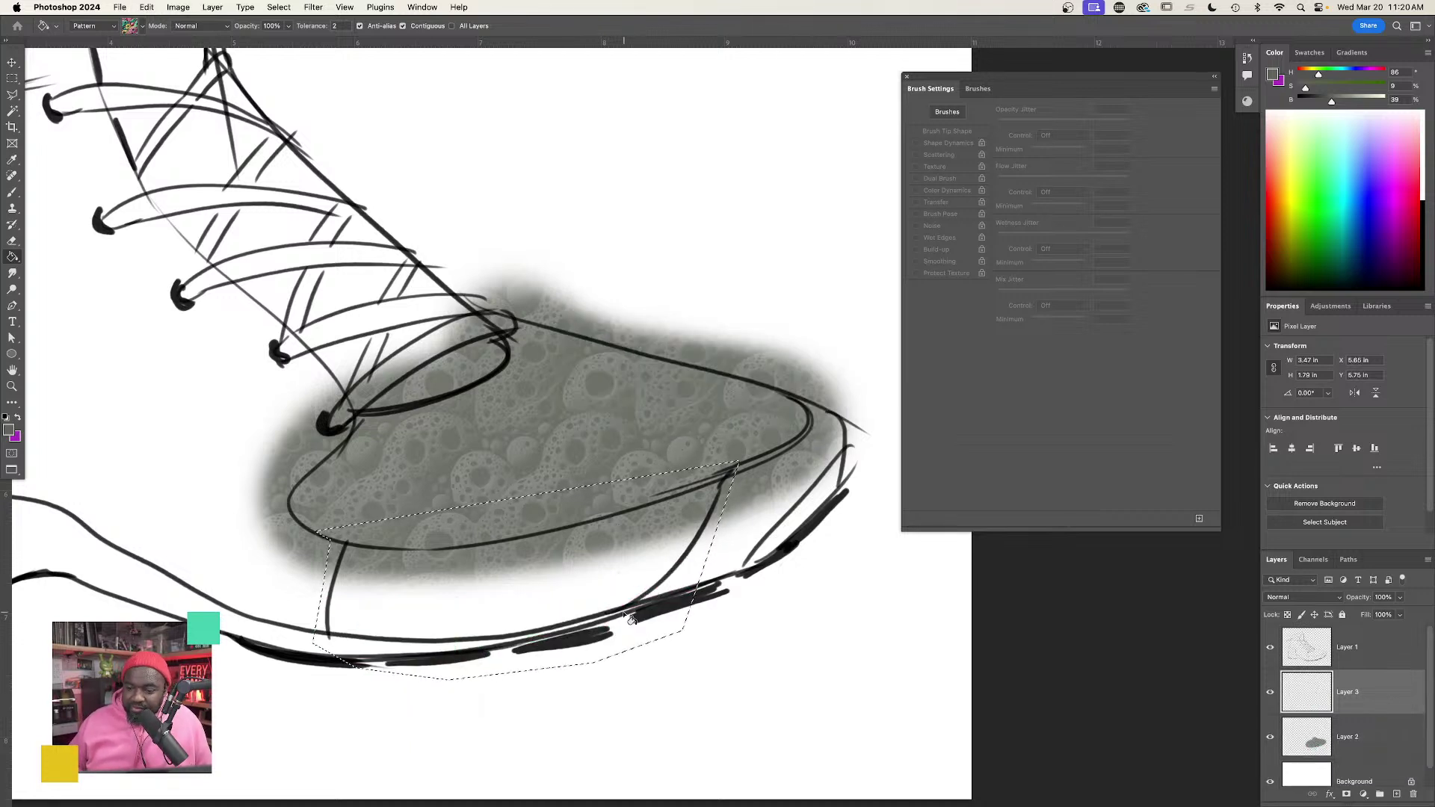
{"action": "left_click", "coordinate": [550, 548]}
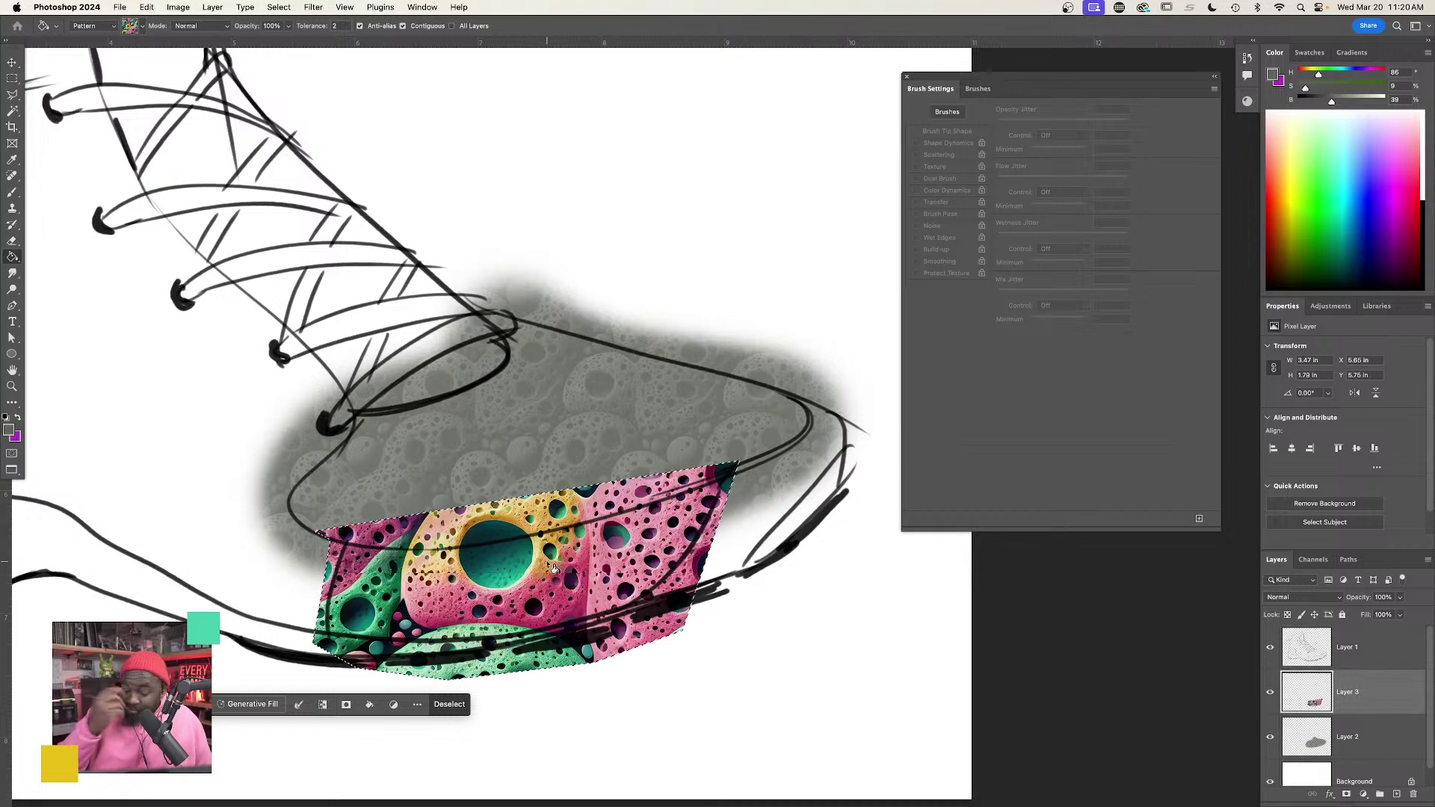
{"action": "key", "text": "super+d"}
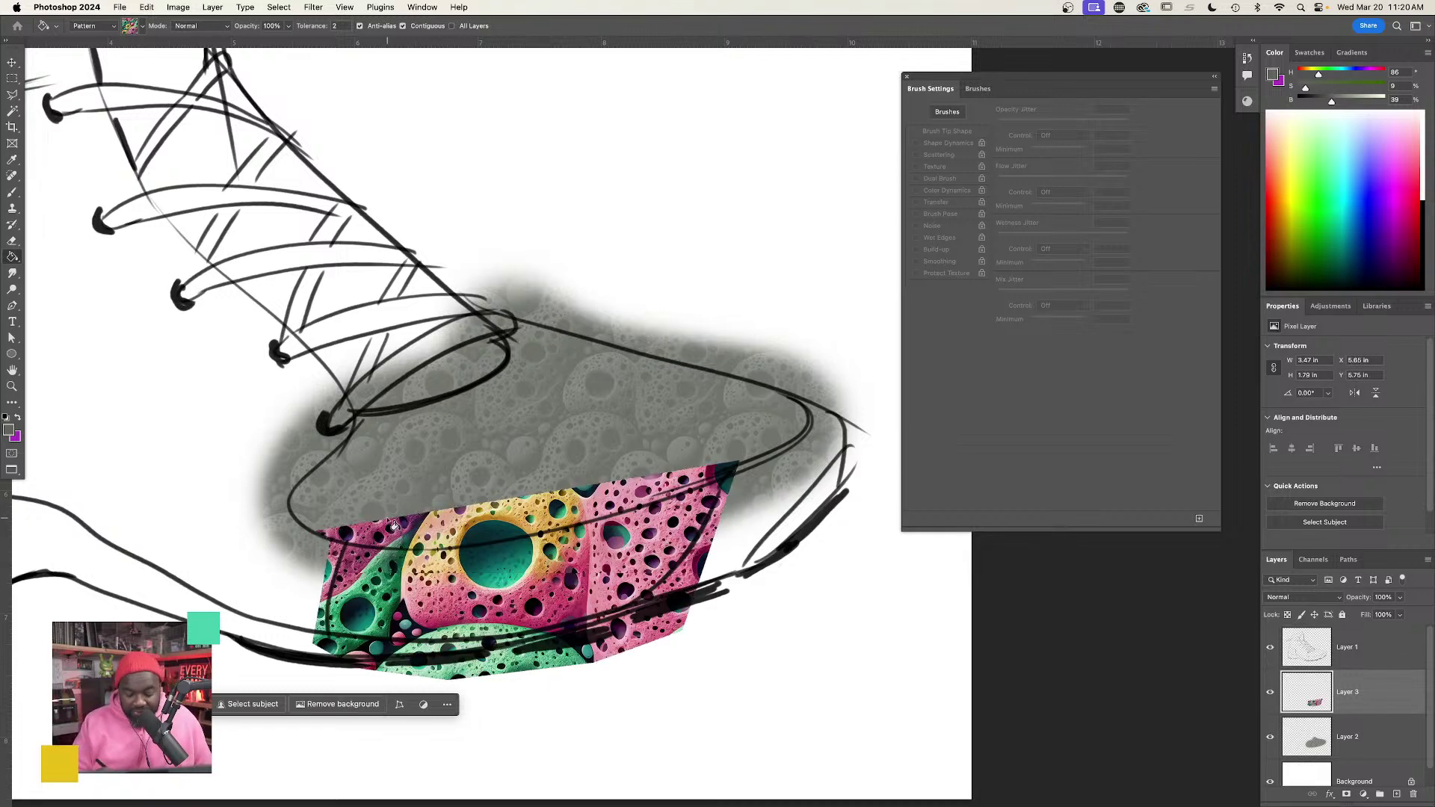
Erase the pattern spilling outside the side panel's outline with an enlarged Hard Round eraser.
{"action": "key", "text": "e"}
{"action": "right_click", "coordinate": [524, 535]}
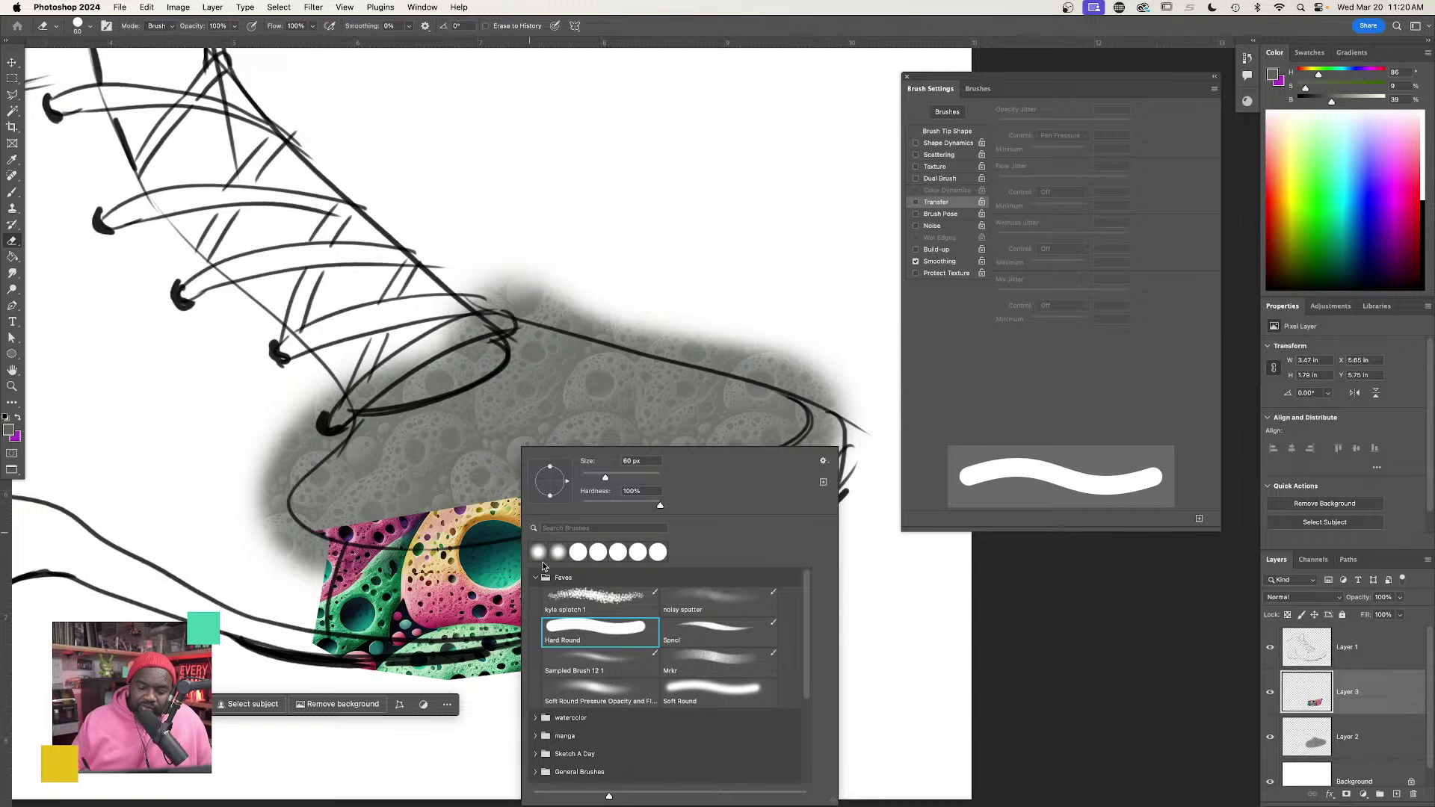
{"action": "left_click_drag", "start_coordinate": [617, 478], "coordinate": [619, 479]}
{"action": "mouse_move", "coordinate": [337, 508]}
{"action": "left_mouse_down"}
{"action": "mouse_move", "coordinate": [382, 505]}
{"action": "mouse_move", "coordinate": [326, 514]}
{"action": "mouse_move", "coordinate": [514, 505]}
{"action": "mouse_move", "coordinate": [347, 522]}
{"action": "mouse_move", "coordinate": [535, 512]}
{"action": "mouse_move", "coordinate": [710, 454]}
{"action": "left_mouse_up"}
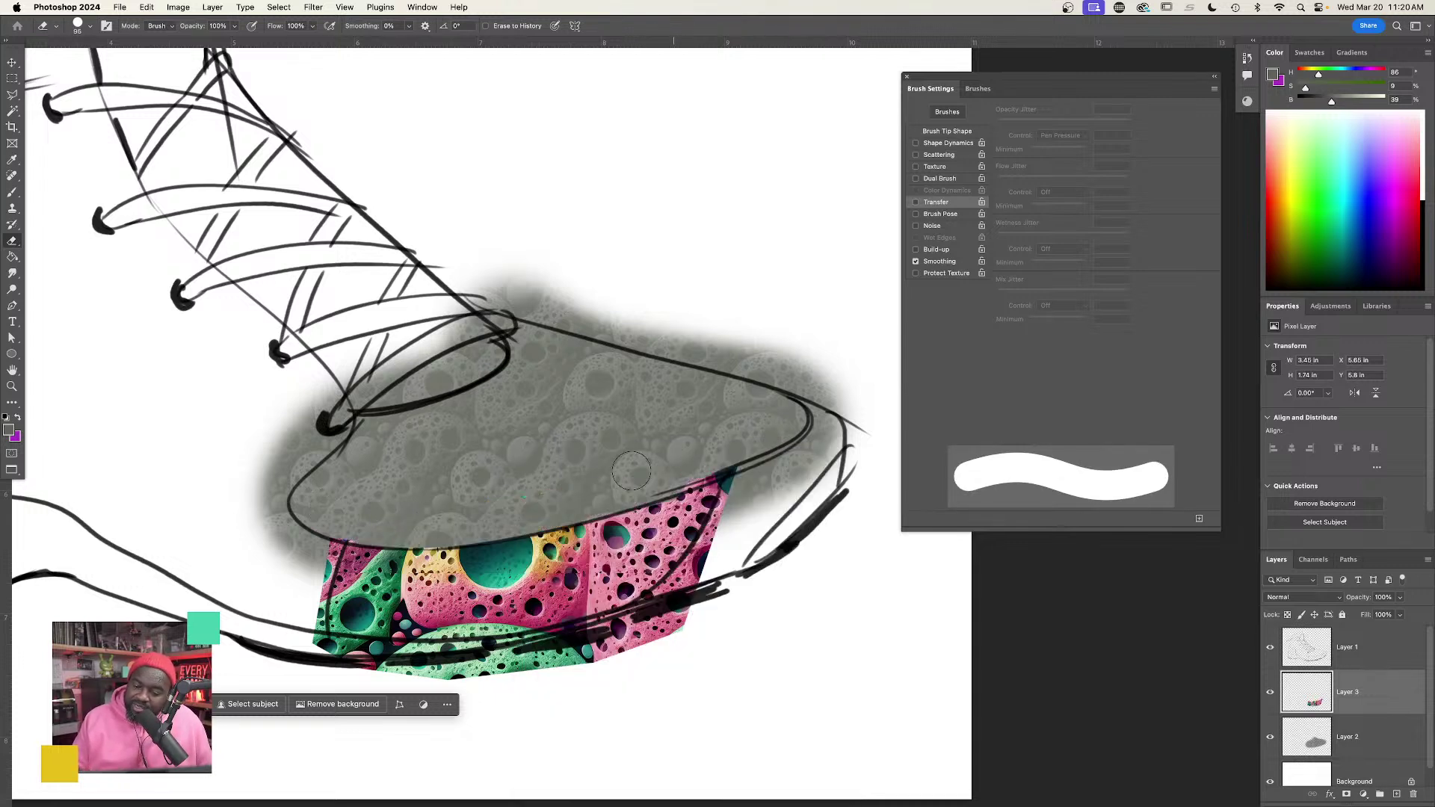
{"action": "mouse_move", "coordinate": [714, 562]}
{"action": "left_mouse_down"}
{"action": "mouse_move", "coordinate": [673, 617]}
{"action": "mouse_move", "coordinate": [432, 666]}
{"action": "mouse_move", "coordinate": [334, 658]}
{"action": "left_mouse_up"}
{"action": "left_click_drag", "start_coordinate": [322, 544], "coordinate": [314, 639]}
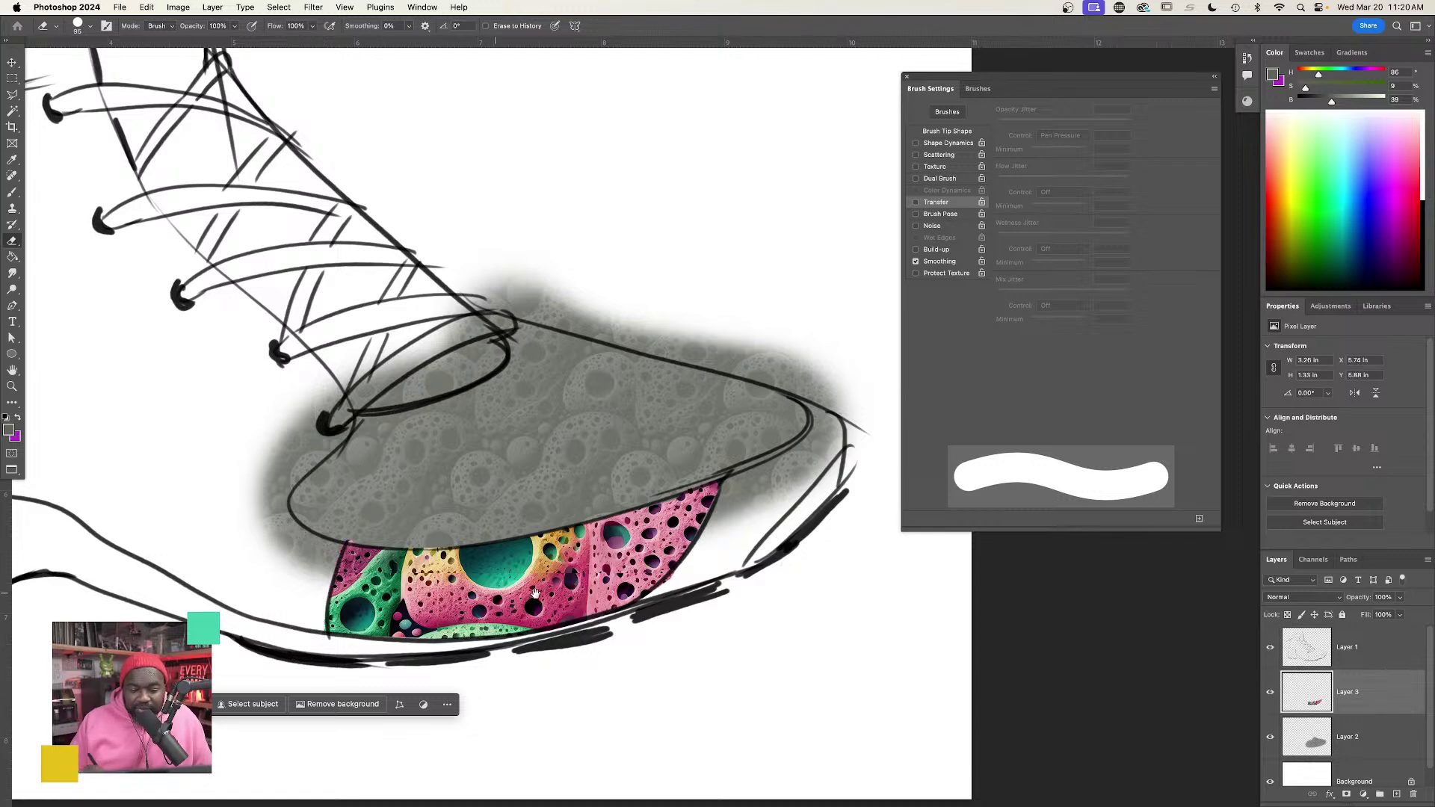
Draw a polygonal lasso selection around the sneaker's side upper, from the heel and ankle collar along the laces to the toe seam.
{"action": "scroll", "coordinate": [535, 593], "scroll_direction": "down", "scroll_amount": 3}
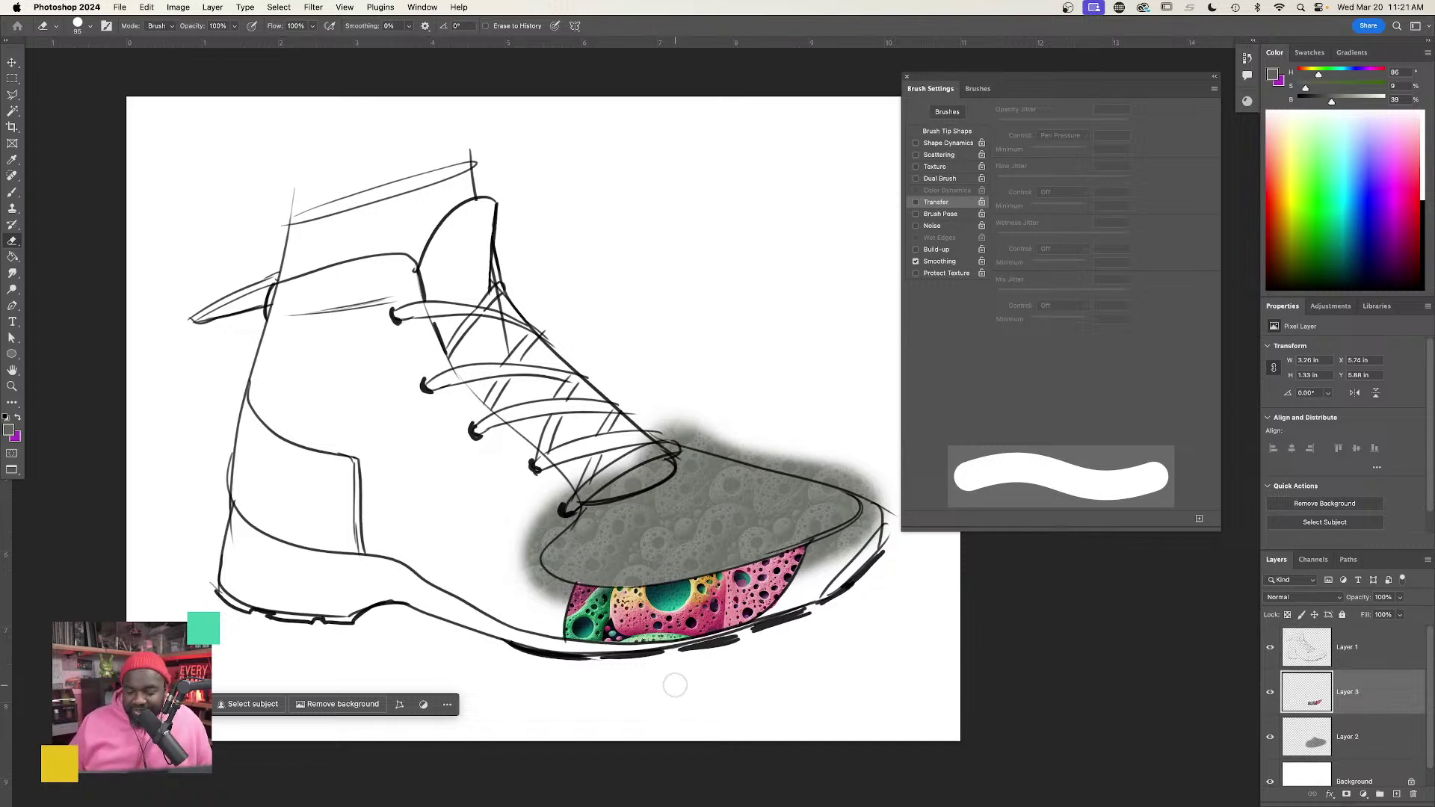
{"action": "key", "text": "l"}
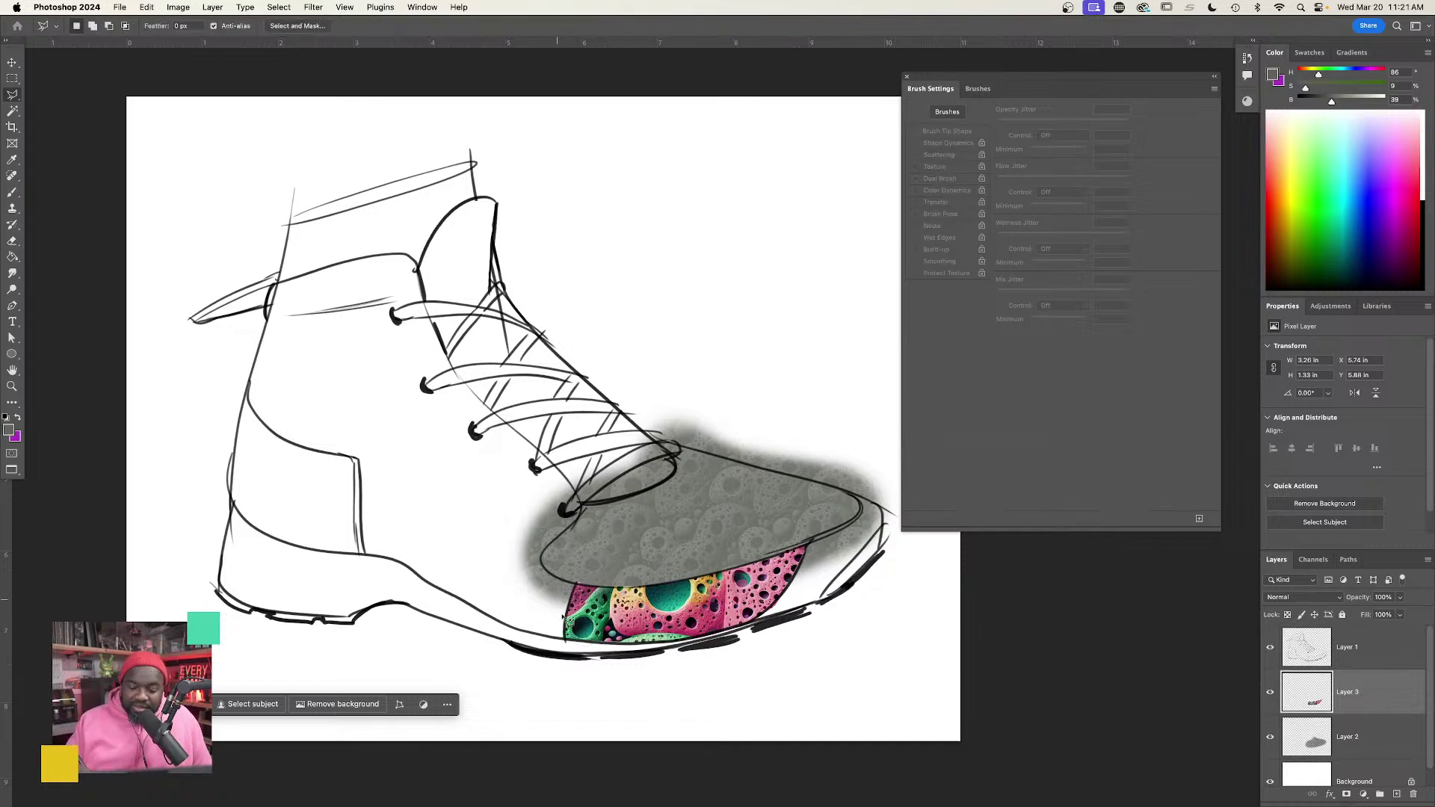
{"action": "left_click_drag", "start_coordinate": [572, 648], "coordinate": [574, 626]}
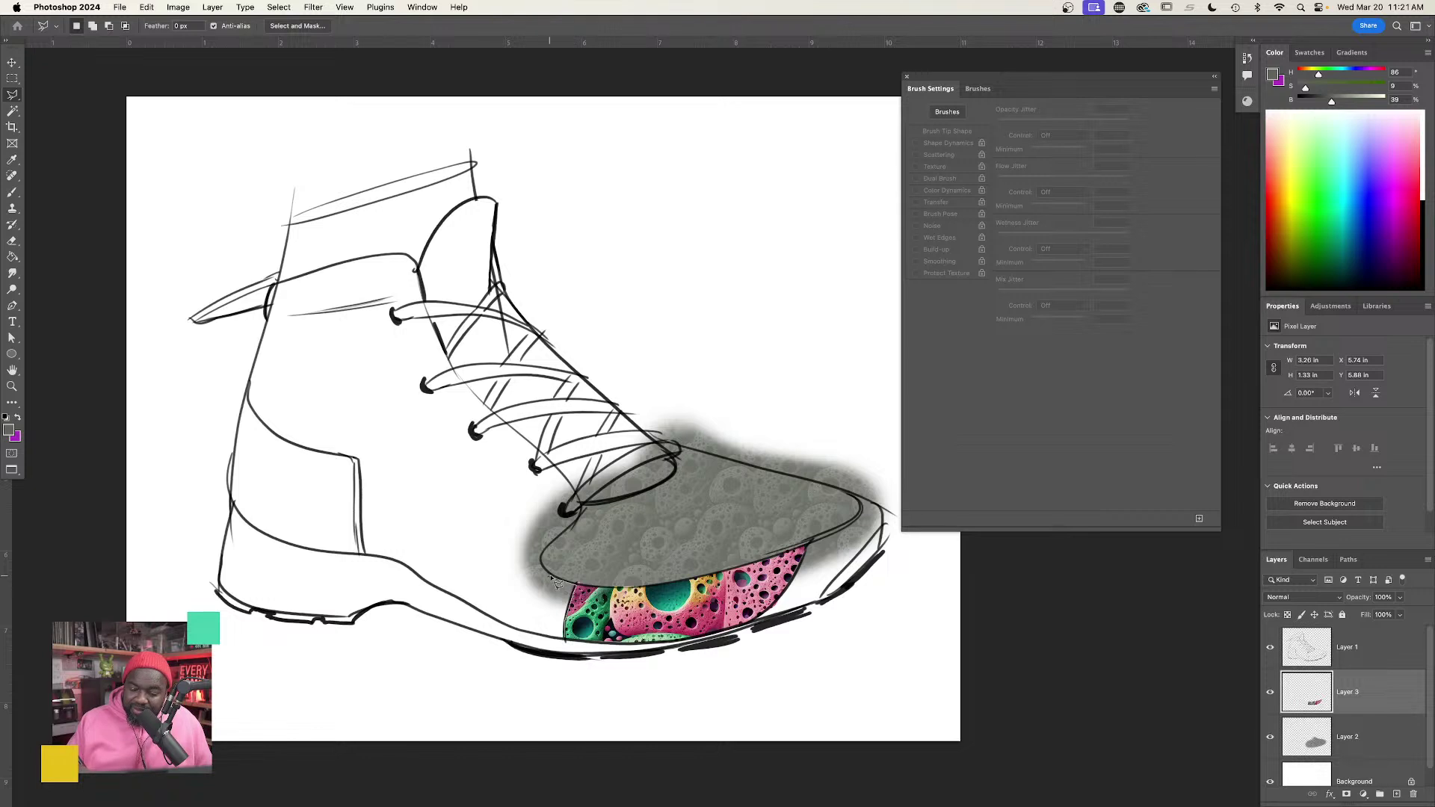
{"action": "mouse_move", "coordinate": [596, 497]}
{"action": "left_mouse_down"}
{"action": "mouse_move", "coordinate": [449, 310]}
{"action": "mouse_move", "coordinate": [416, 237]}
{"action": "mouse_move", "coordinate": [297, 256]}
{"action": "mouse_move", "coordinate": [249, 315]}
{"action": "mouse_move", "coordinate": [216, 502]}
{"action": "mouse_move", "coordinate": [282, 569]}
{"action": "mouse_move", "coordinate": [471, 619]}
{"action": "left_mouse_up"}
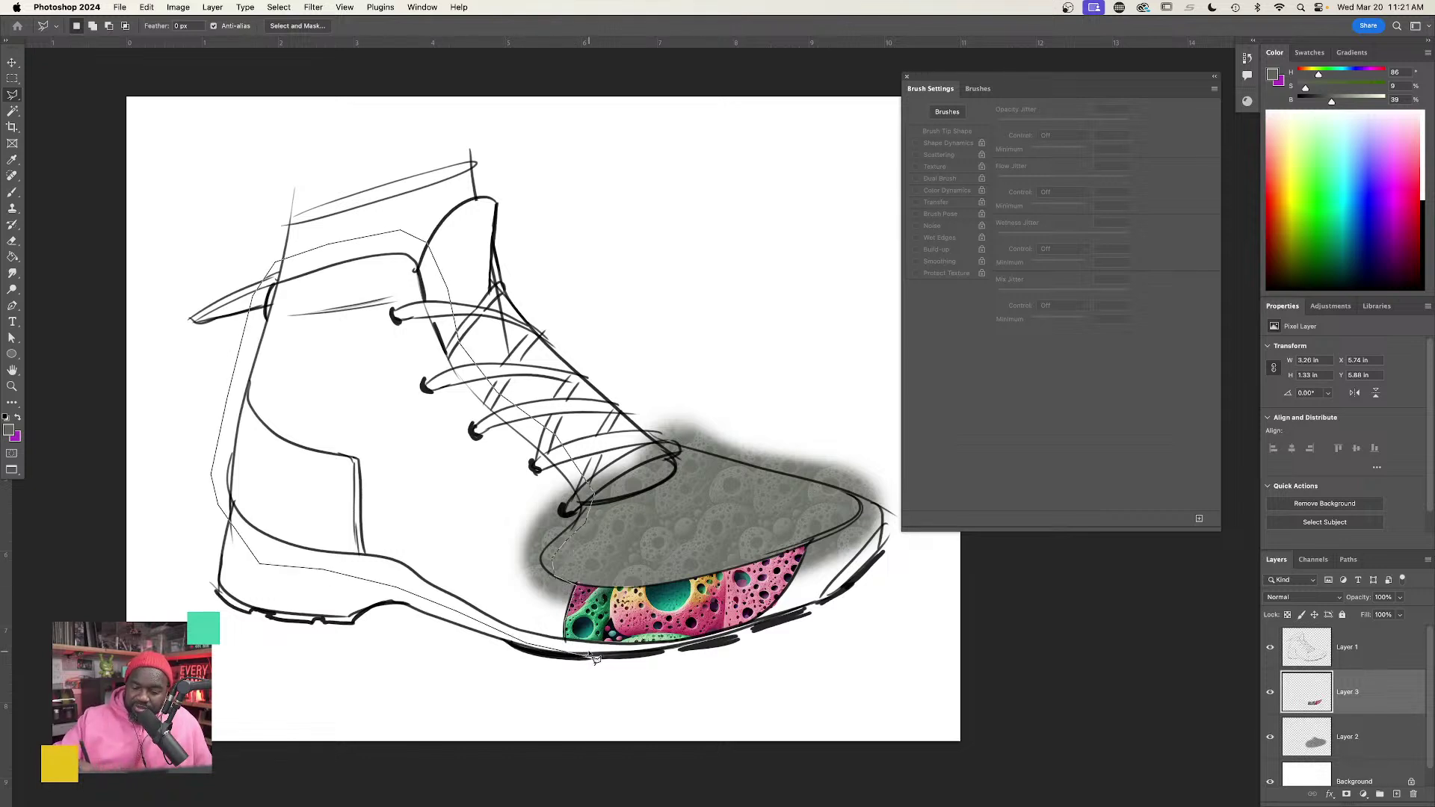
{"action": "left_click_drag", "start_coordinate": [594, 658], "coordinate": [585, 639]}
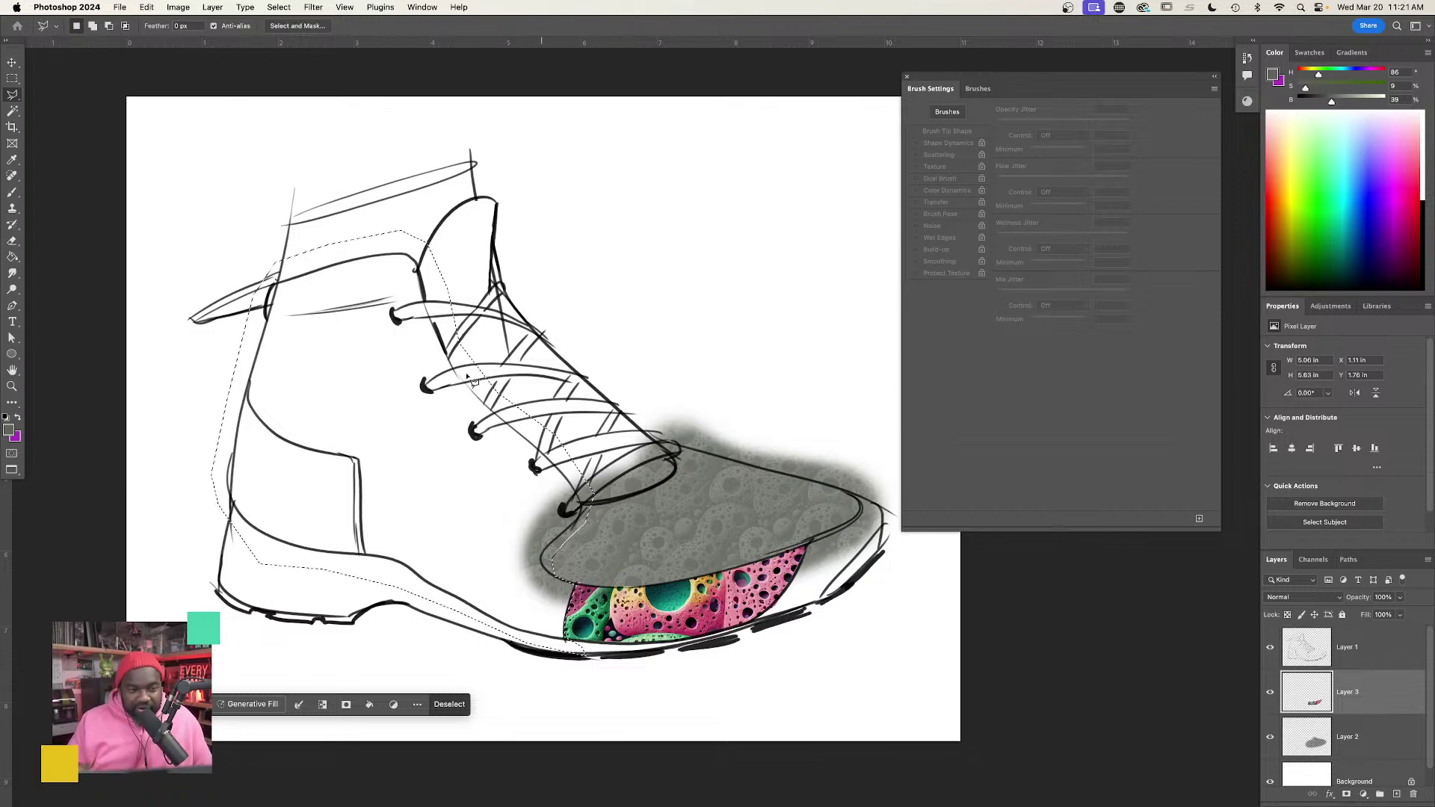
Choose the Firefly repeating seamless pattern directly above crazy sponge as the Paint Bucket's fill pattern.
{"action": "left_click", "coordinate": [13, 257]}
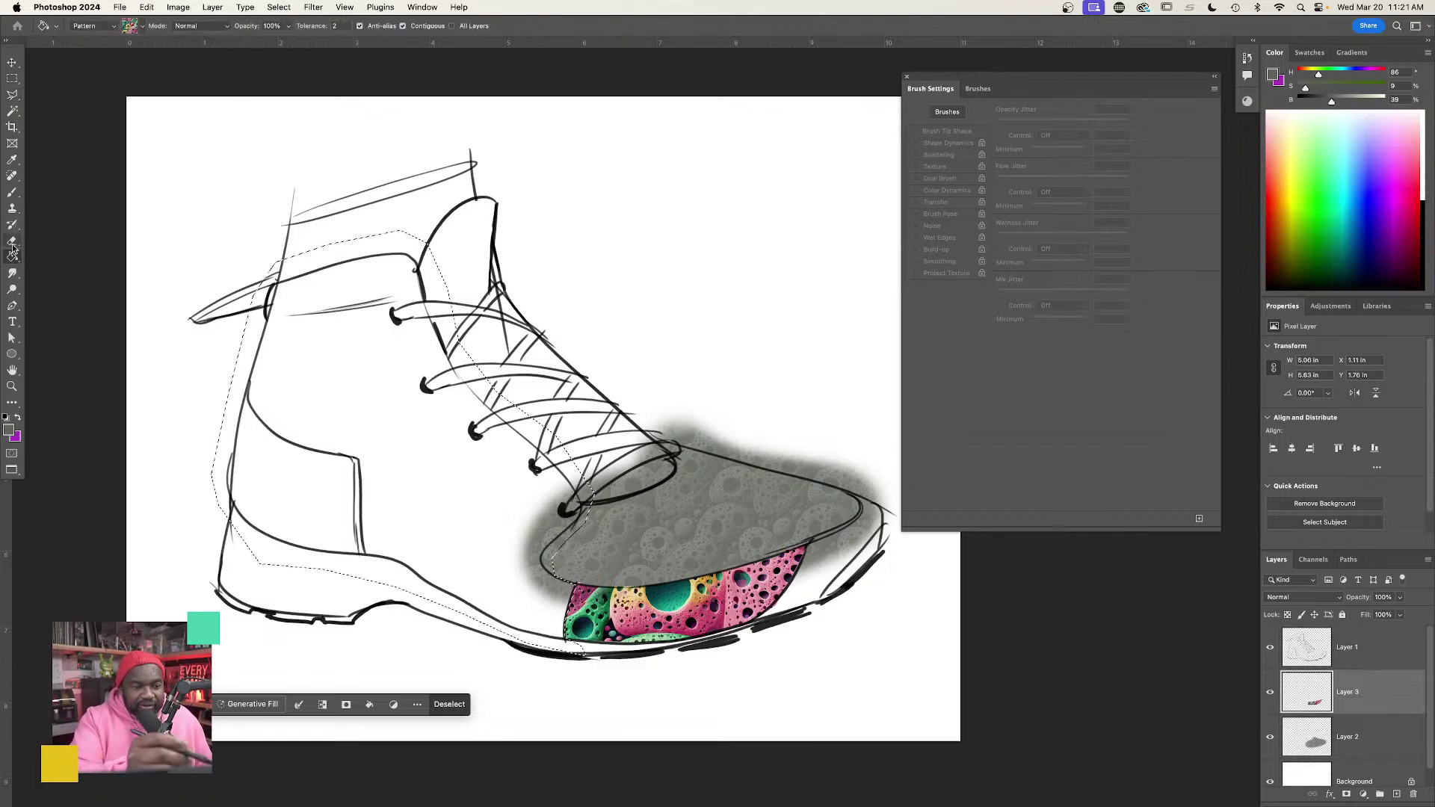
{"action": "left_click", "coordinate": [131, 25]}
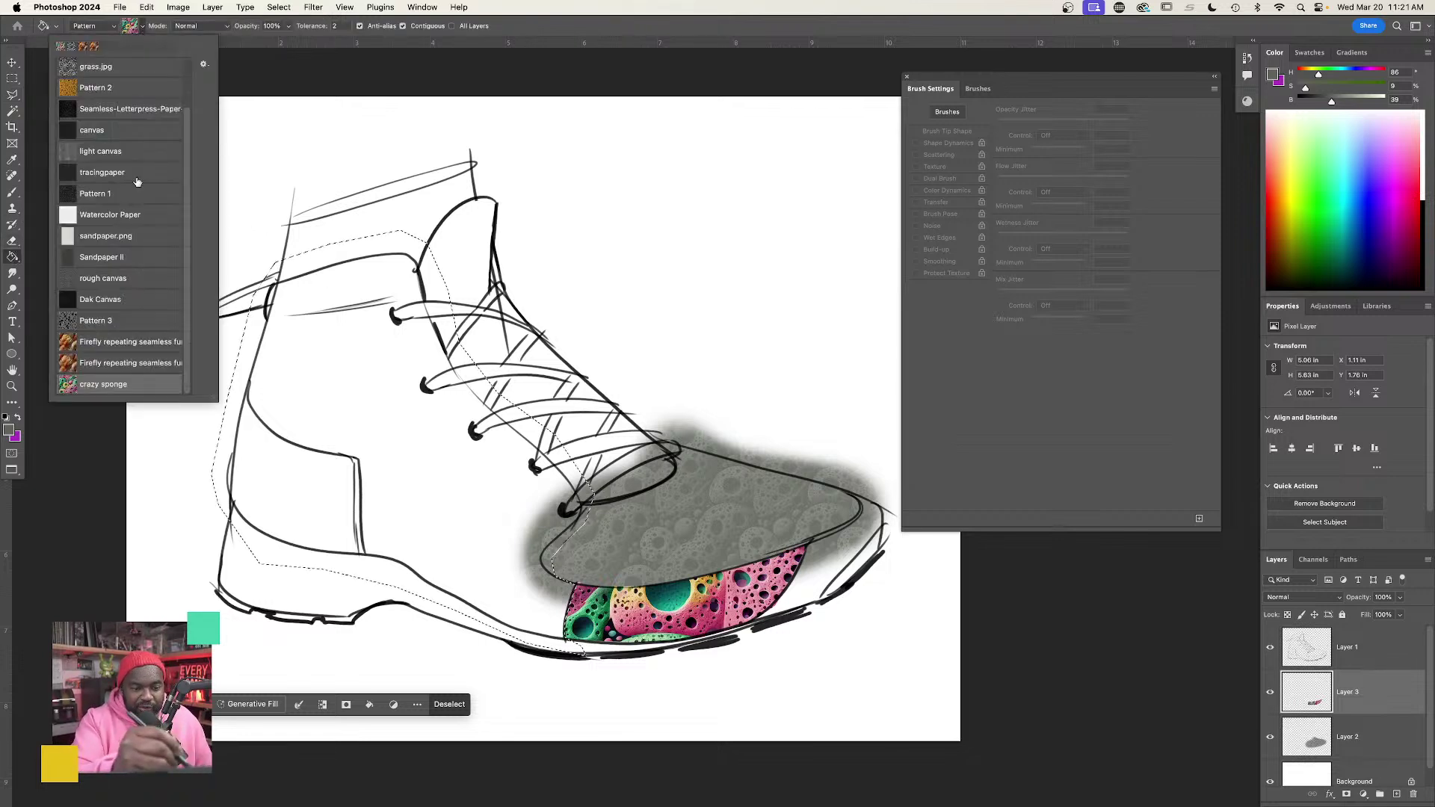
{"action": "left_click", "coordinate": [144, 363]}
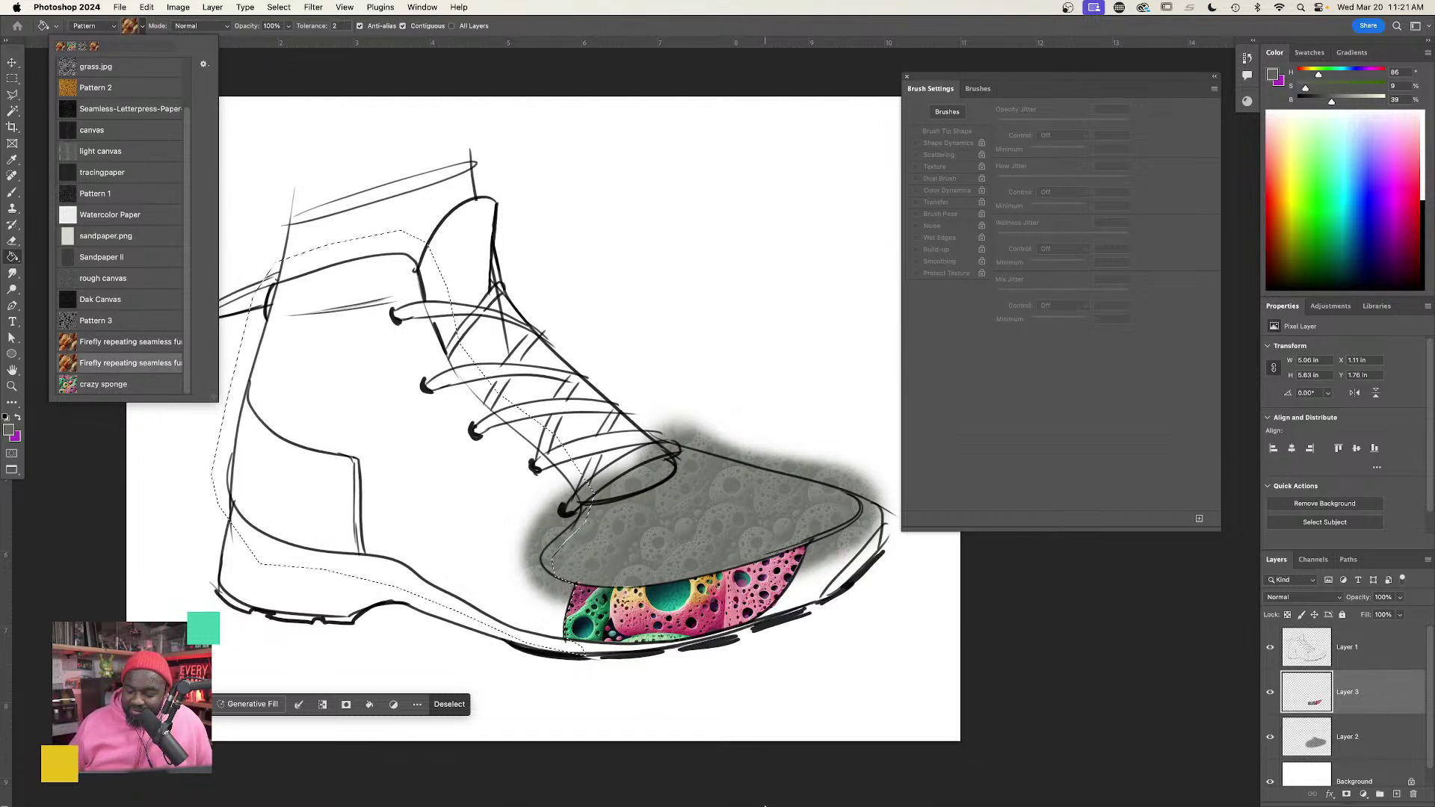
Switch to Chrome, examine the Firefly images of the warm-toned fur texture, and return to Photoshop.
{"action": "left_click", "coordinate": [718, 790]}
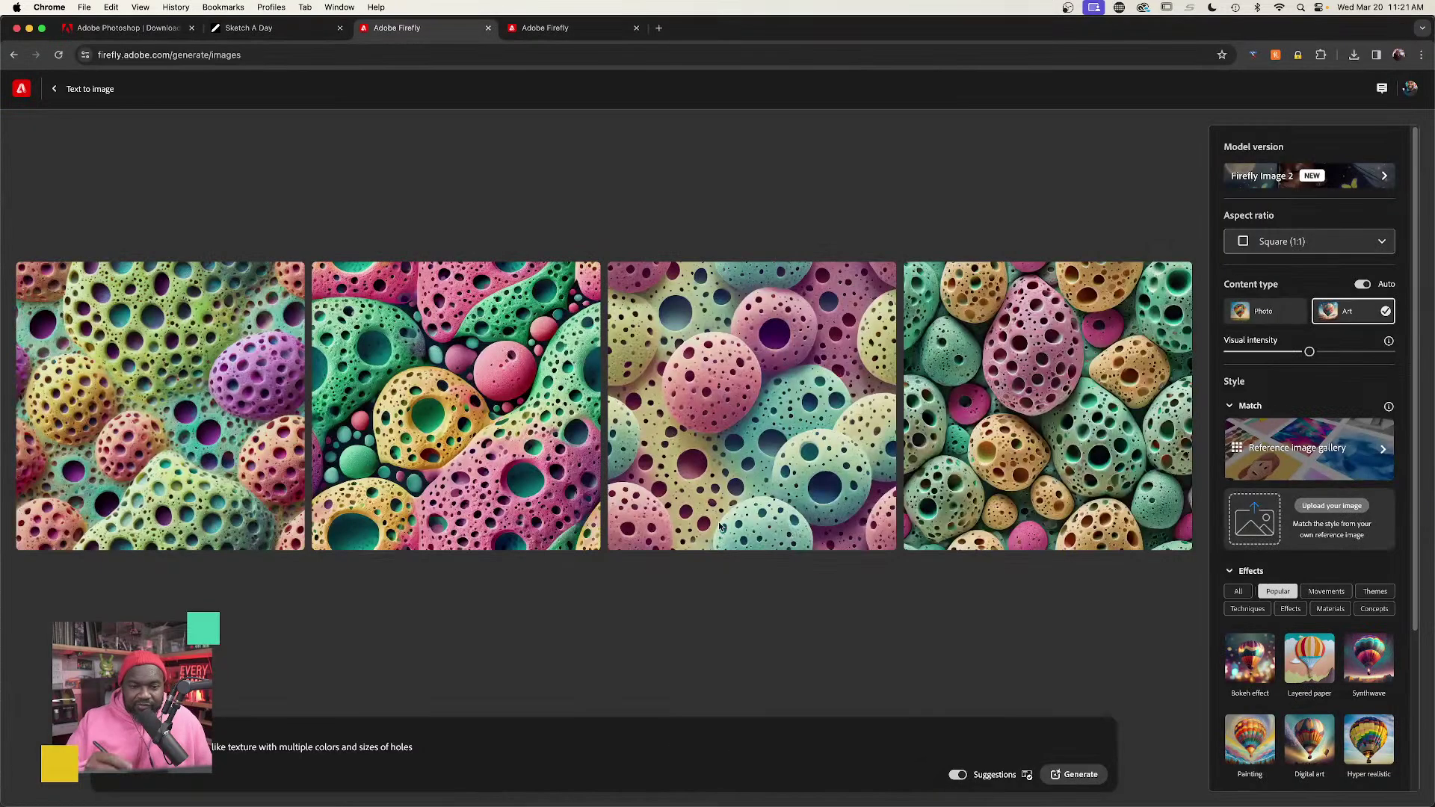
{"action": "left_click", "coordinate": [566, 33]}
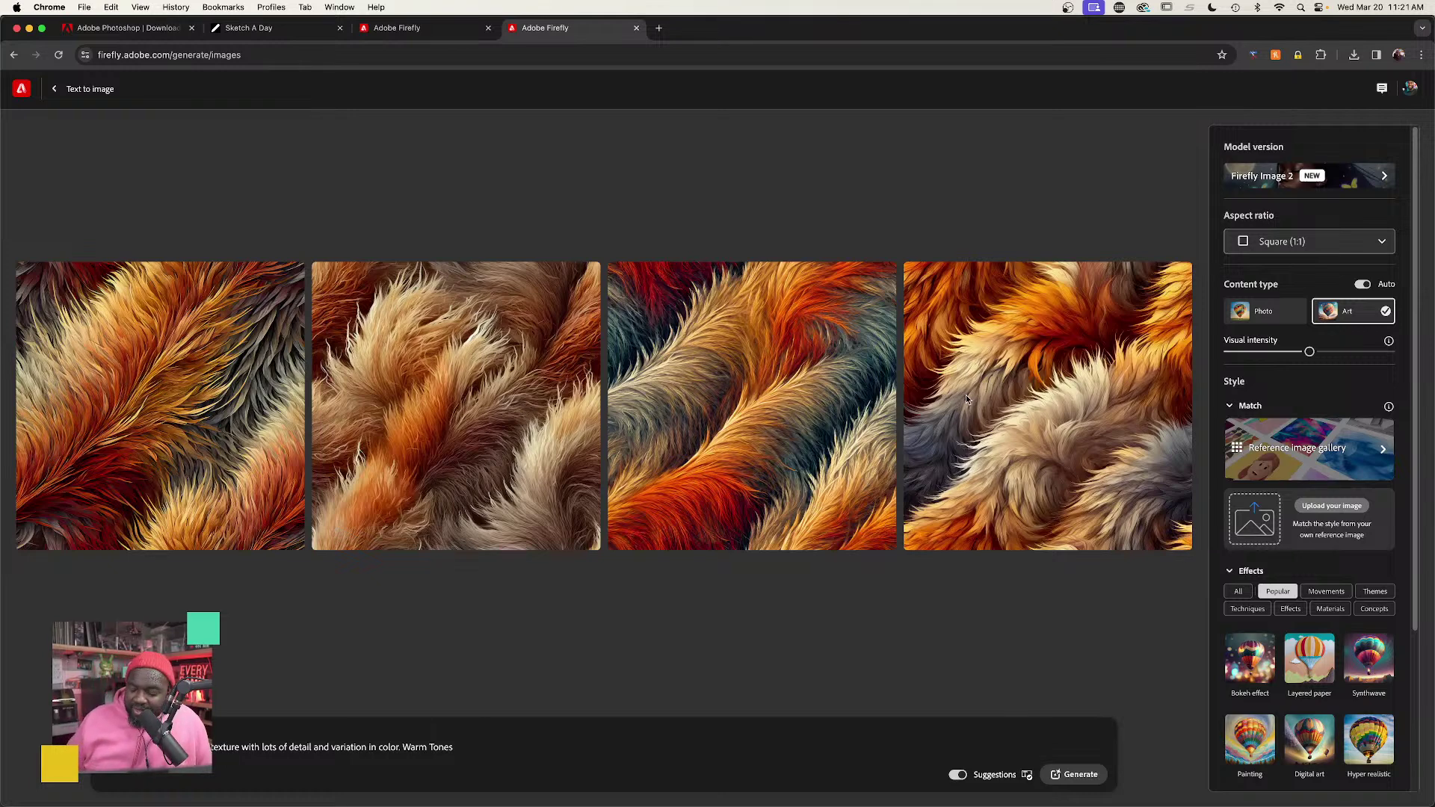
{"action": "left_click", "coordinate": [798, 789]}
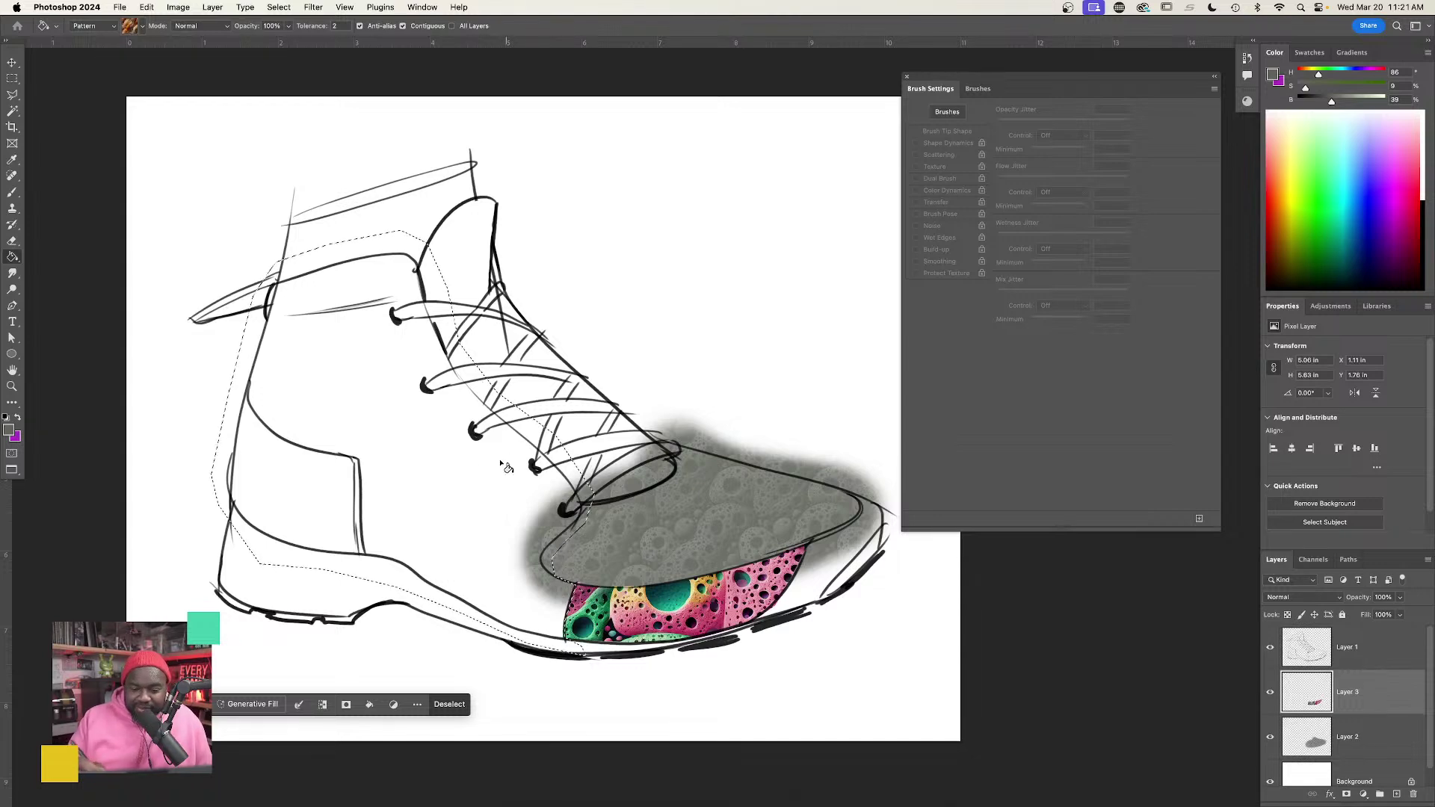
Try filling the sneaker's side upper selection with each of the two Firefly fur patterns.
{"action": "left_click", "coordinate": [469, 481]}
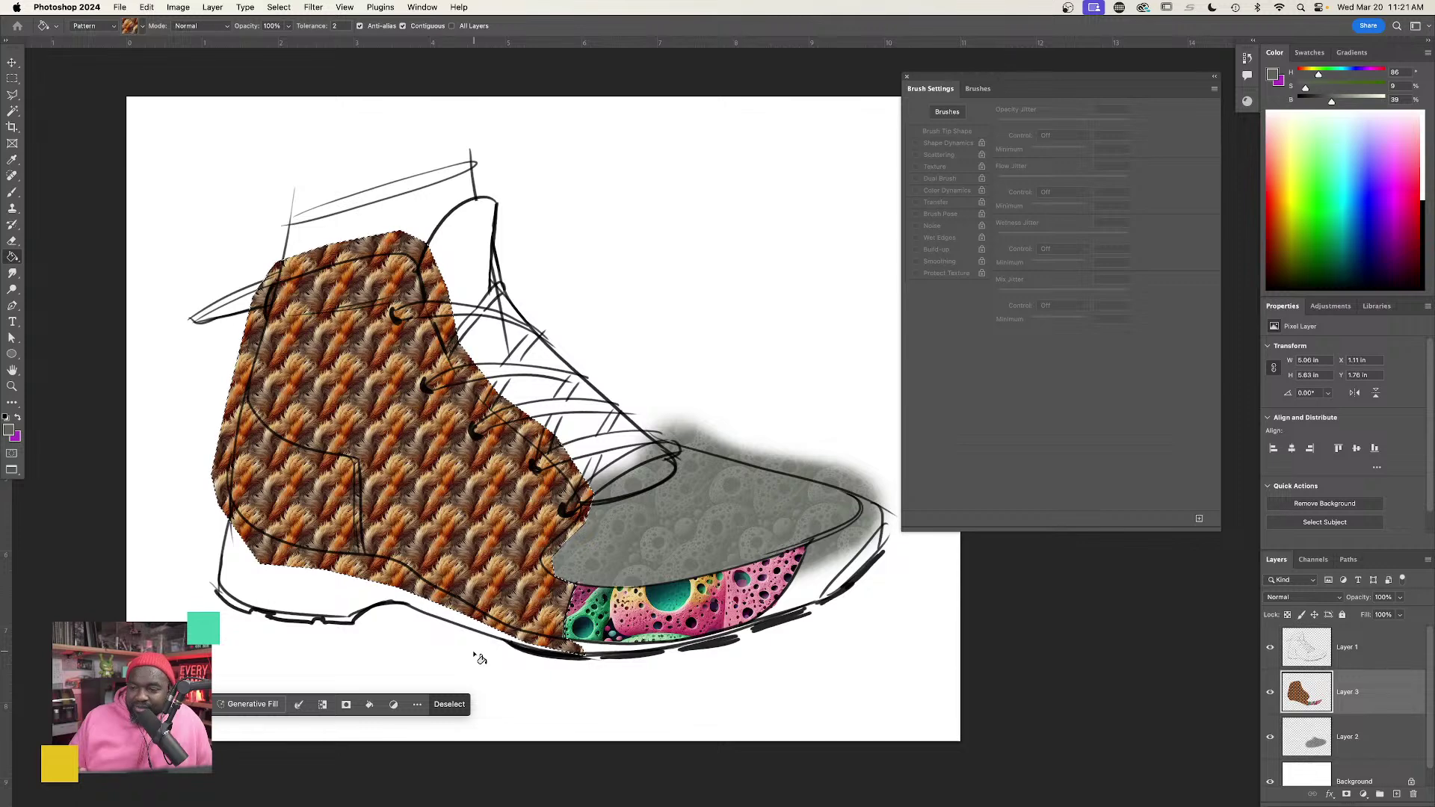
{"action": "key", "text": "super+z"}
{"action": "left_click", "coordinate": [139, 28]}
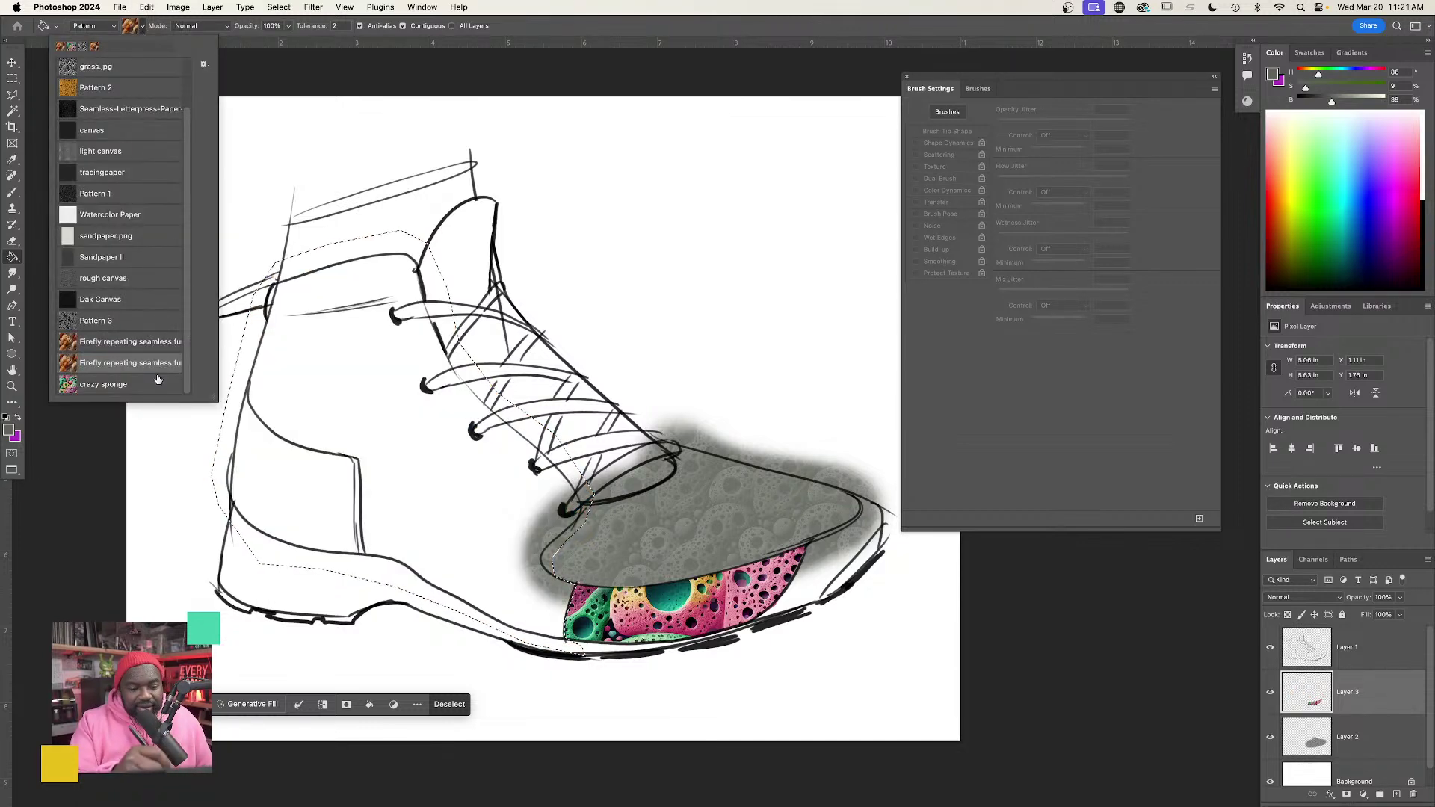
{"action": "left_click", "coordinate": [153, 343]}
{"action": "left_click", "coordinate": [447, 493]}
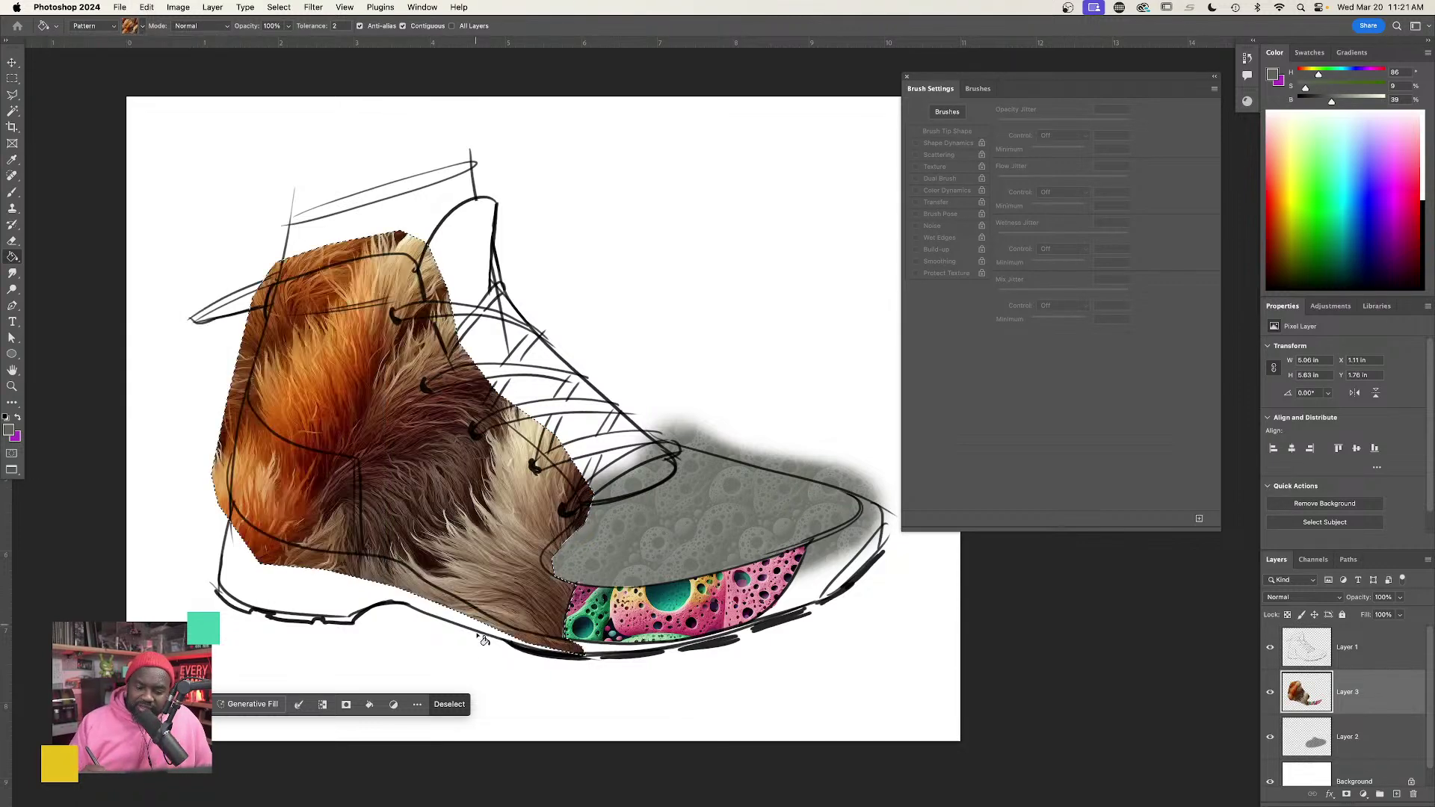
{"action": "key", "text": "super+z"}
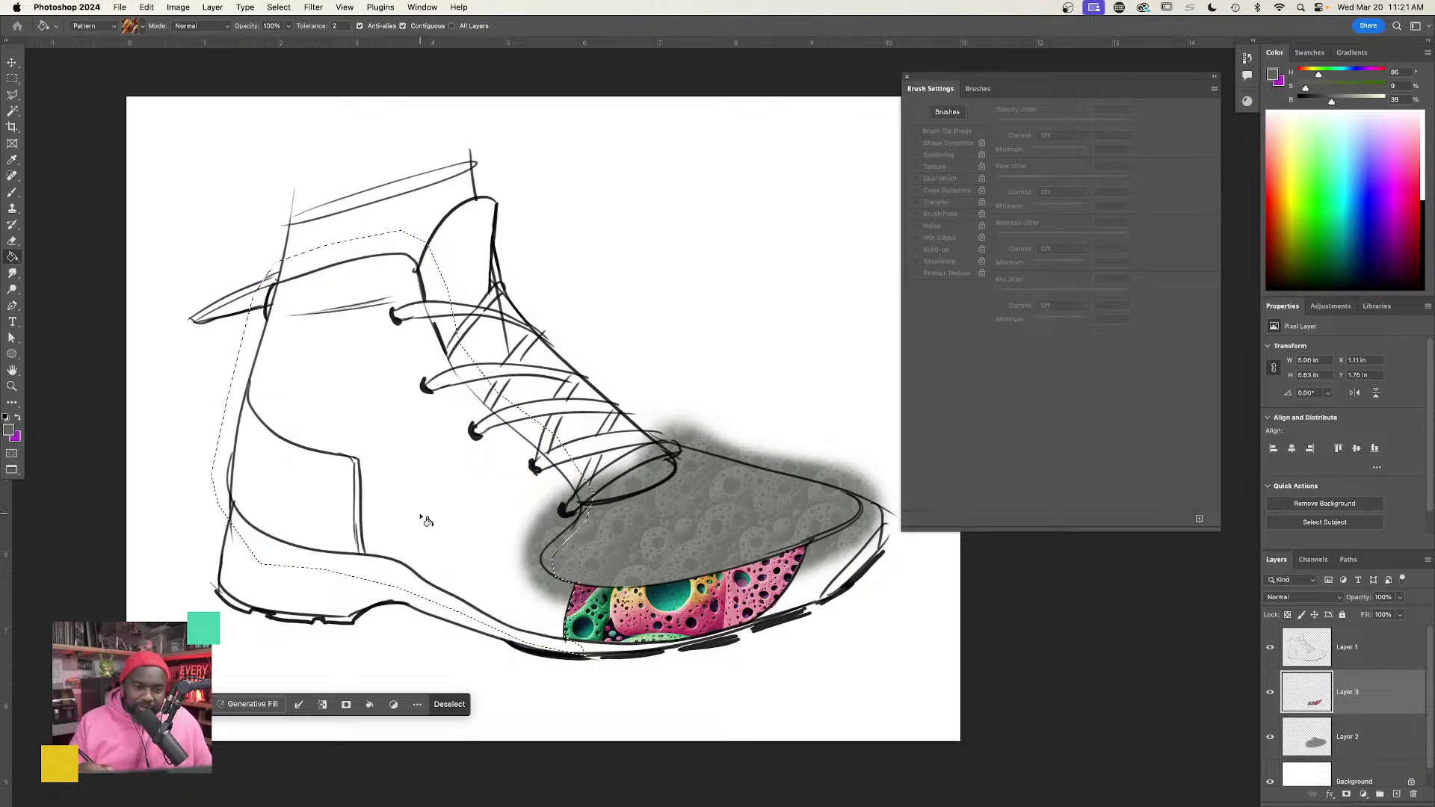
{"action": "left_click", "coordinate": [142, 27]}
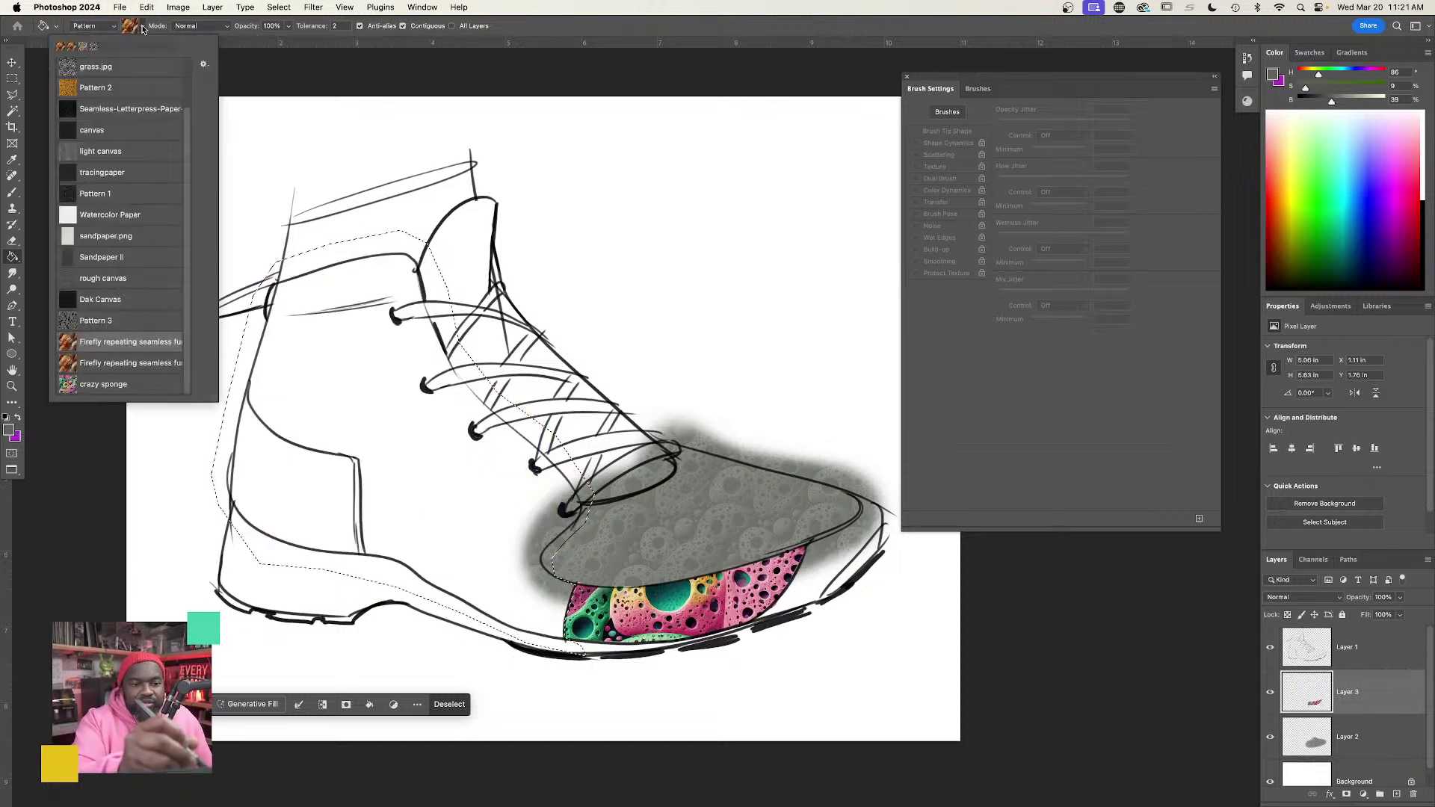
{"action": "left_click", "coordinate": [203, 63]}
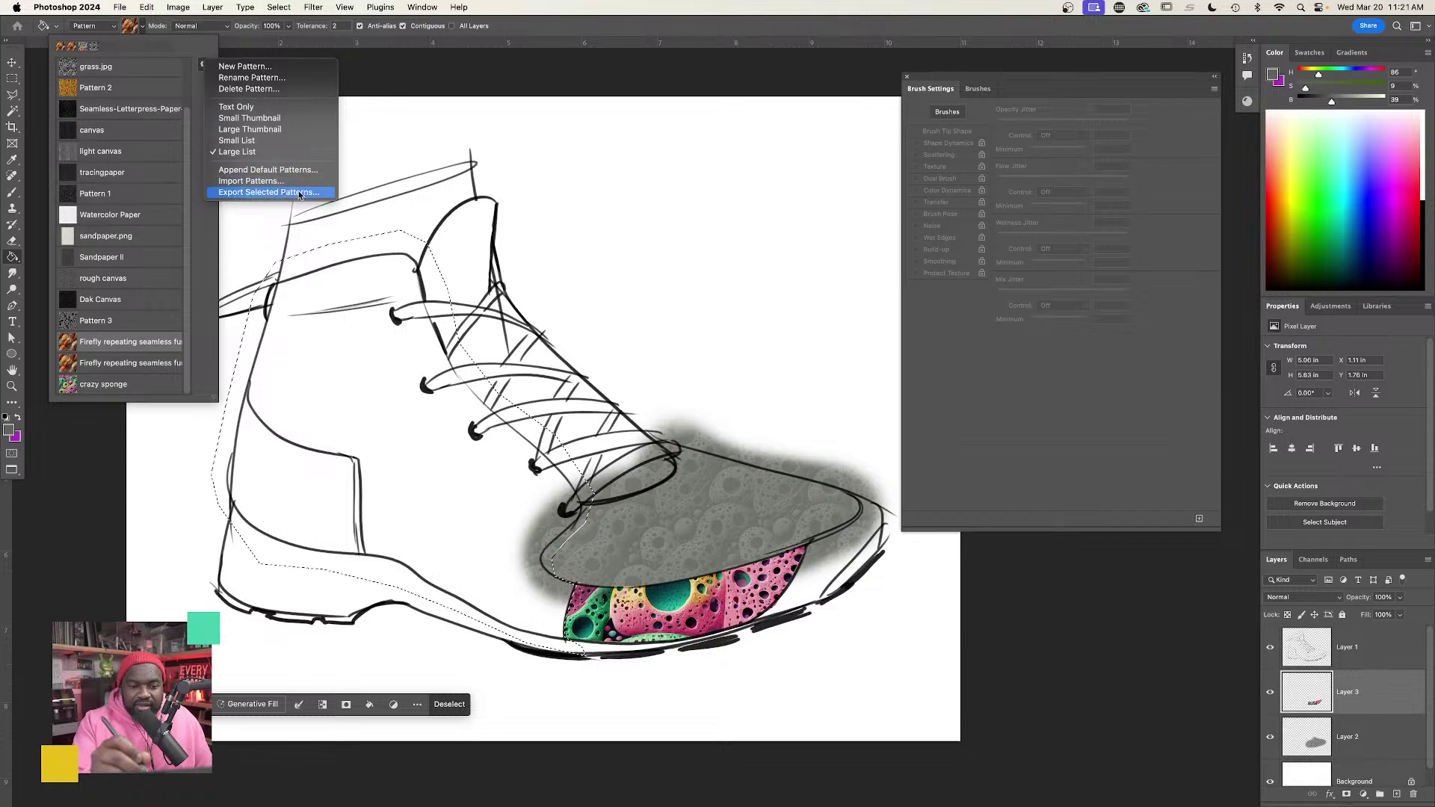
{"action": "left_click", "coordinate": [202, 343]}
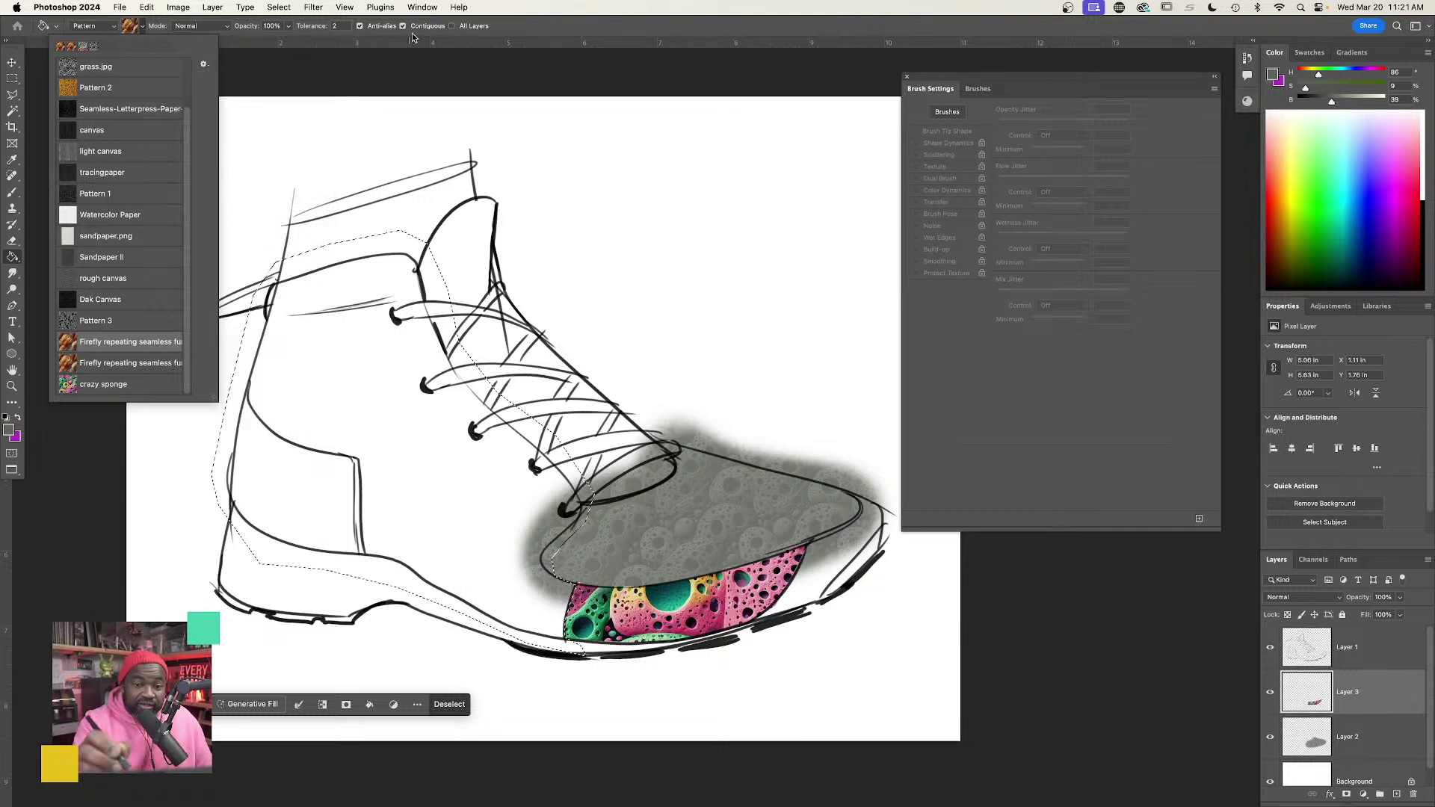
{"action": "key", "text": "Escape"}
Switch to the Firefly repeating seamless fur-like texture document and undo its edits back to the full-size Background image.
{"action": "left_click", "coordinate": [422, 8]}
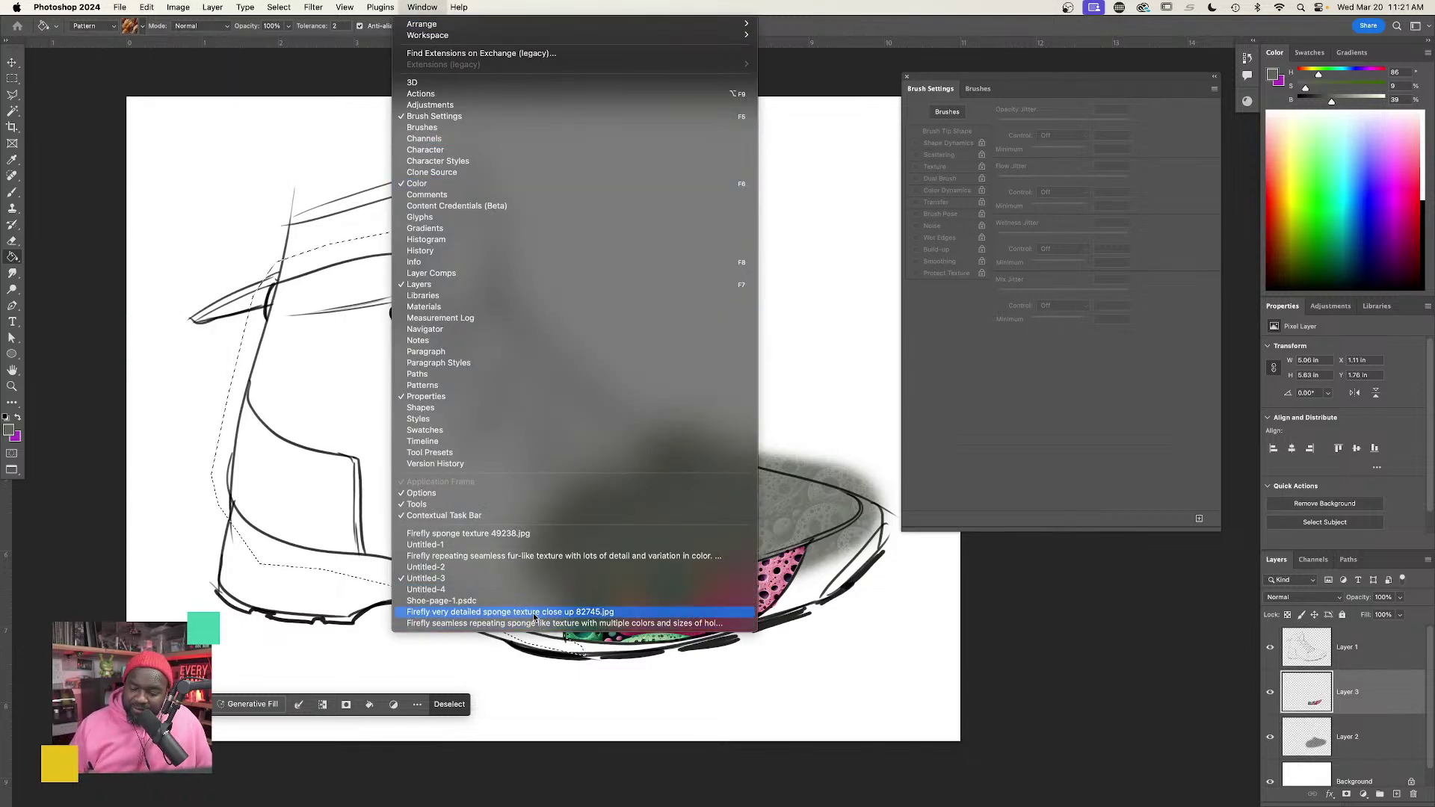
{"action": "left_click", "coordinate": [557, 557]}
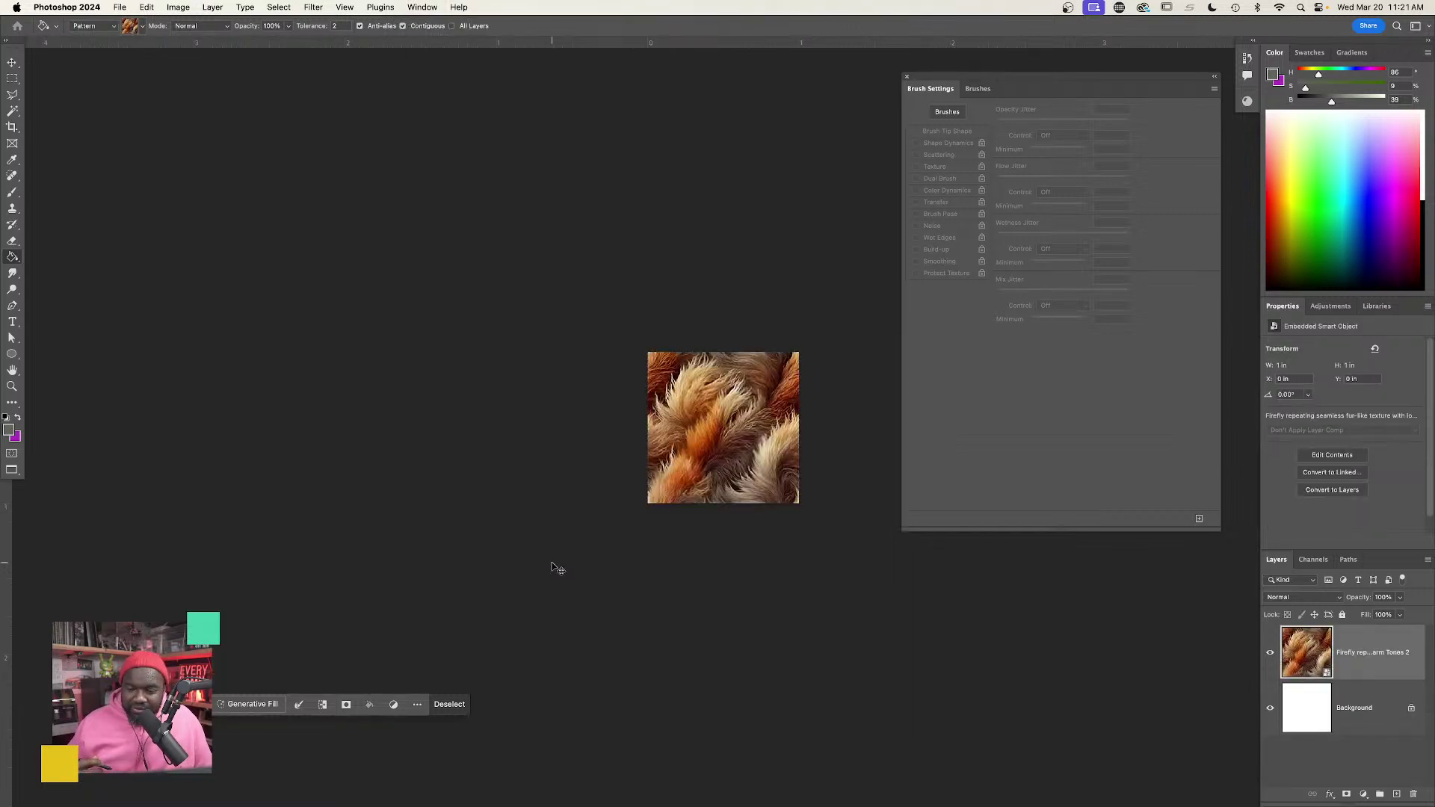
{"action": "key", "text": "super+z"}
{"action": "key", "text": "super+z"}
{"action": "key", "text": "super+z"}
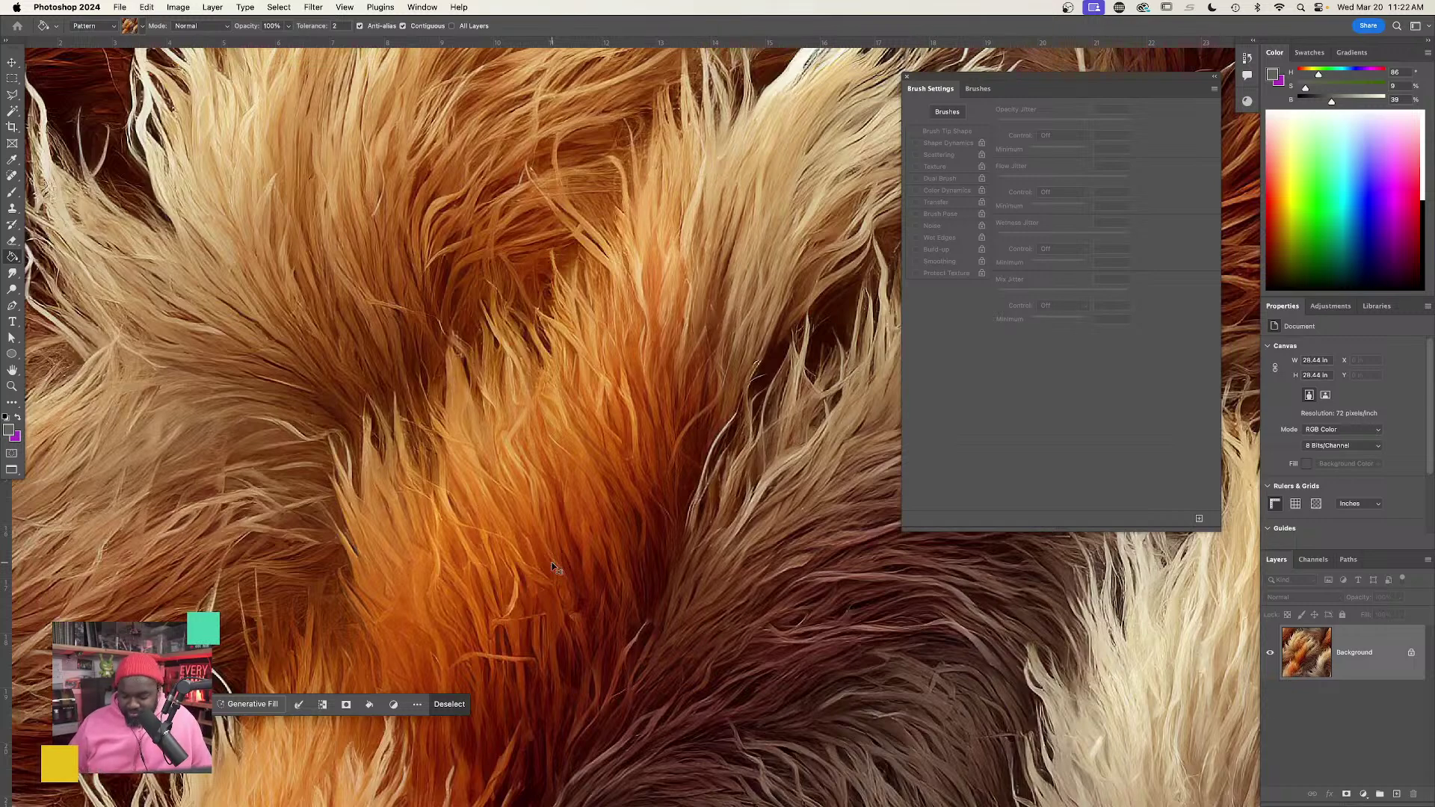
Resize the fur texture image to 5 x 5 inches at a resolution of 200 pixels/inch.
{"action": "key", "text": "h"}
{"action": "key", "text": "super+minus"}
{"action": "key", "text": "super+minus"}
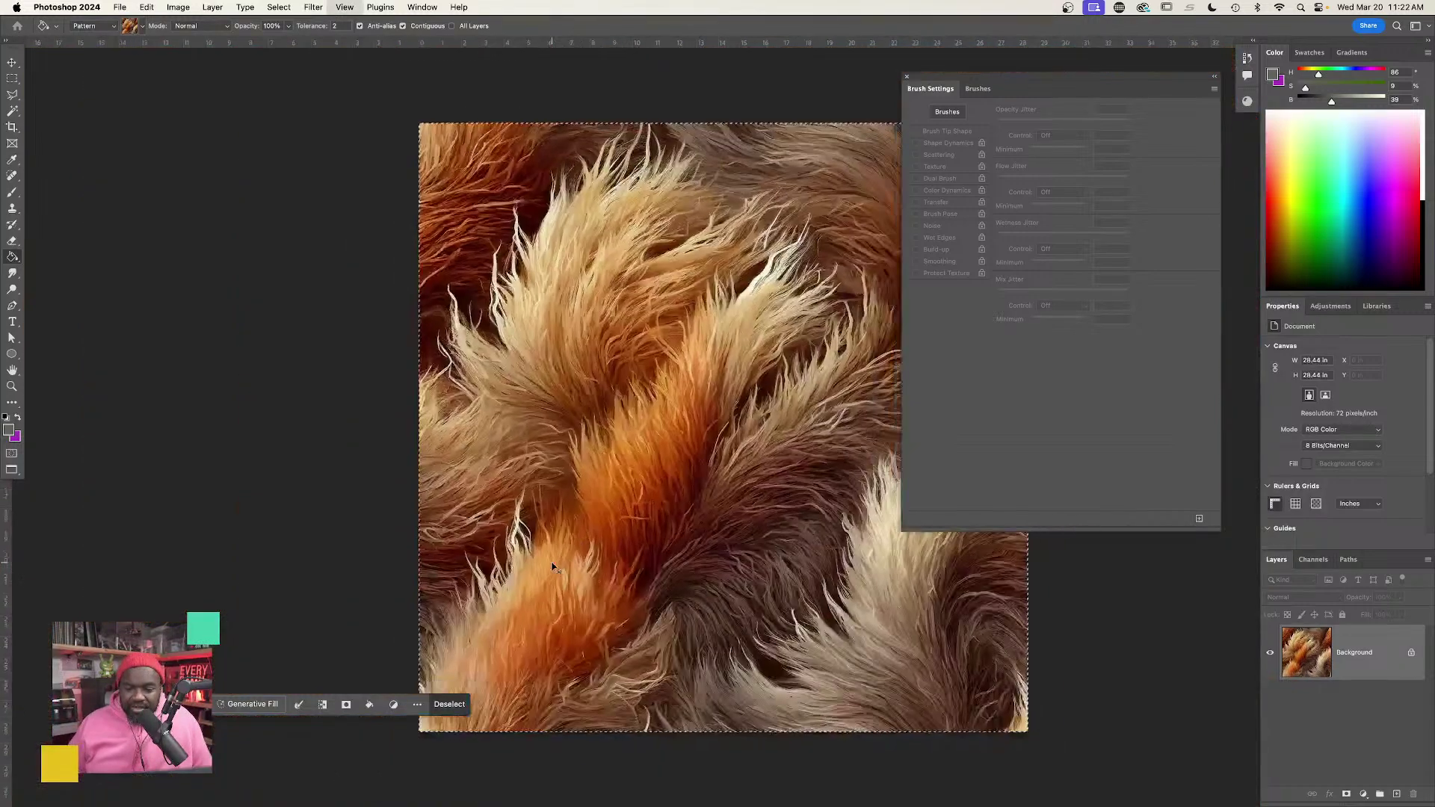
{"action": "key", "text": "super+alt+i"}
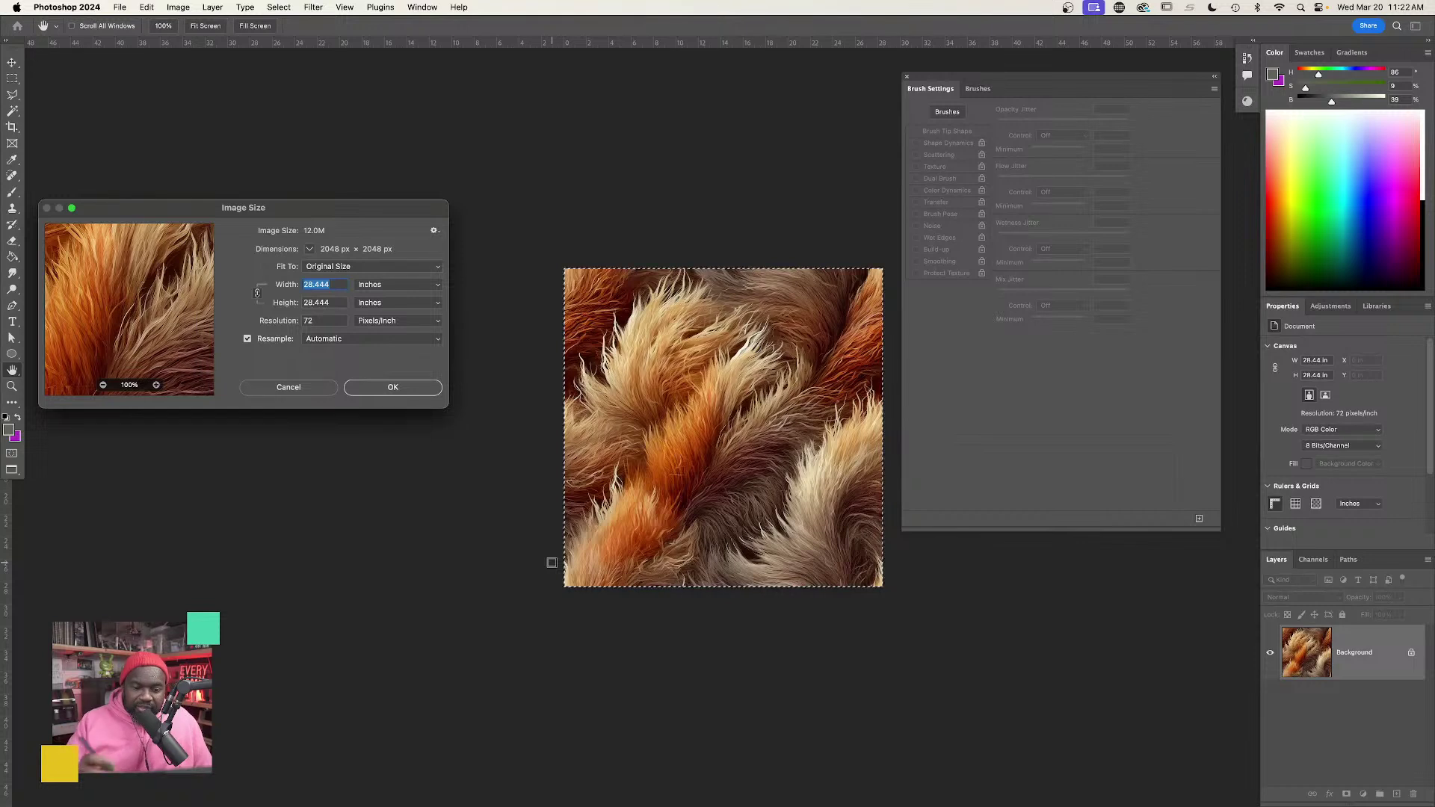
{"action": "type", "text": "5"}
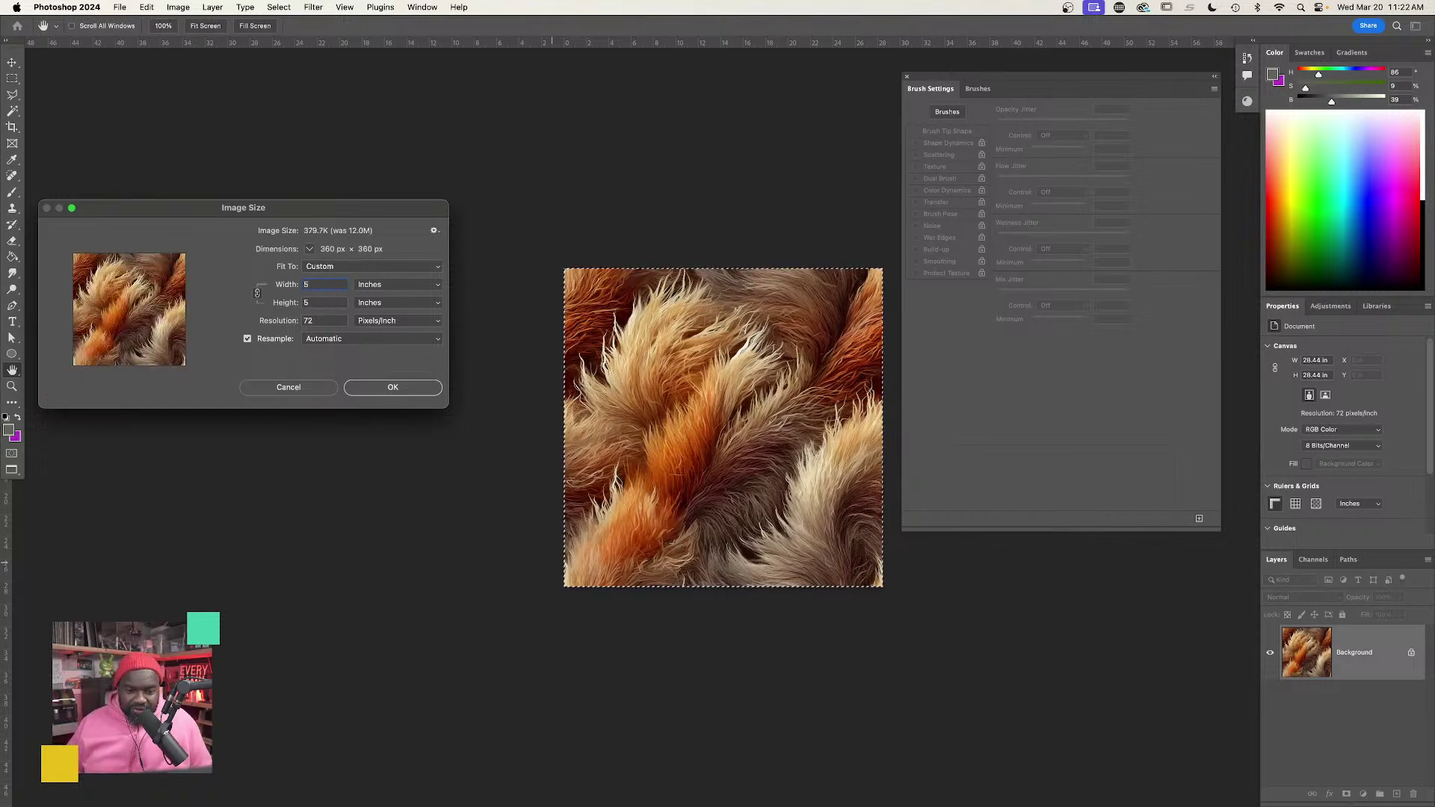
{"action": "key", "text": "Tab"}
{"action": "key", "text": "Tab"}
{"action": "type", "text": "200"}
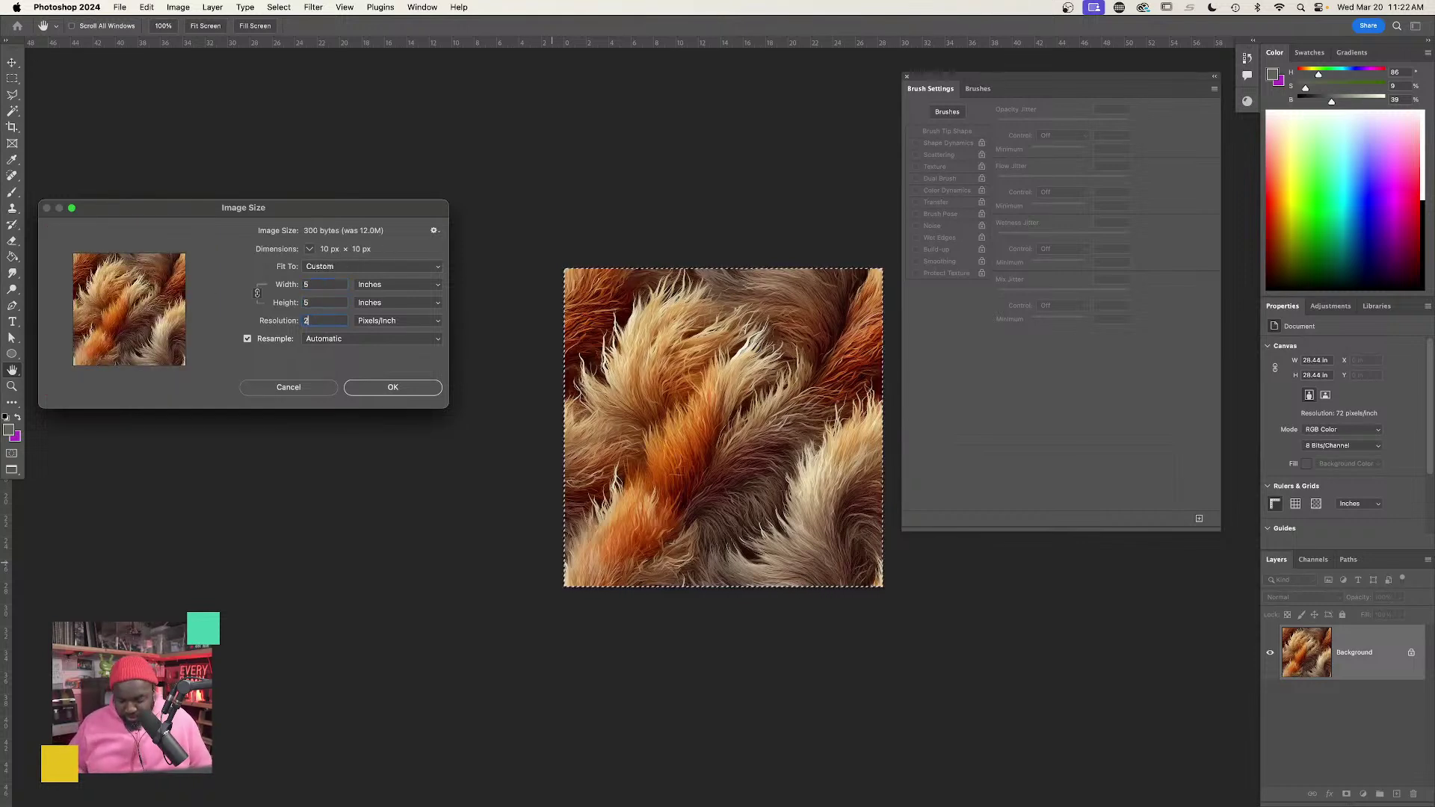
{"action": "key", "text": "Return"}
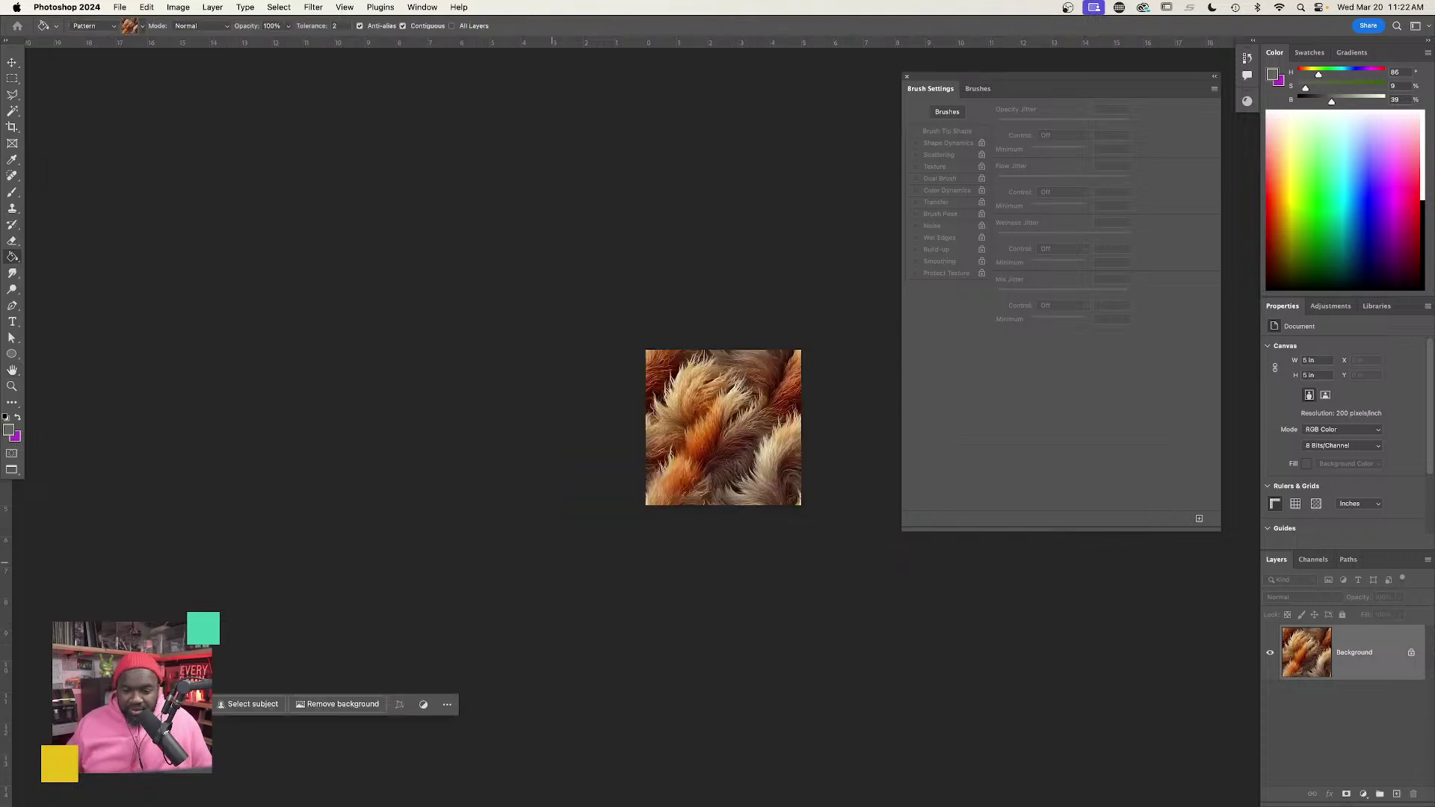
Select the entire fur image and define it as a new pattern under the suggested name.
{"action": "key", "text": "super+a"}
{"action": "left_click", "coordinate": [147, 7]}
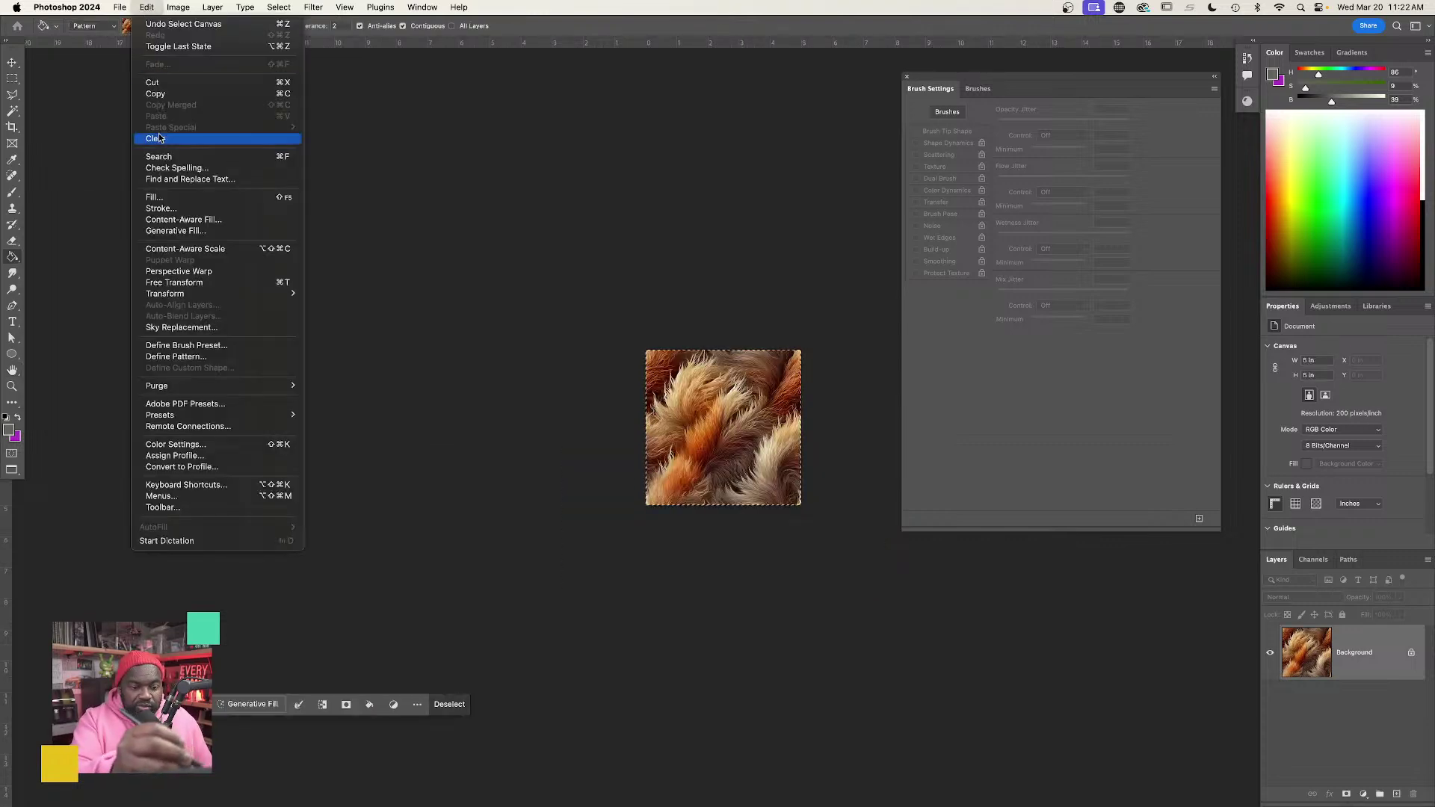
{"action": "left_click", "coordinate": [212, 358]}
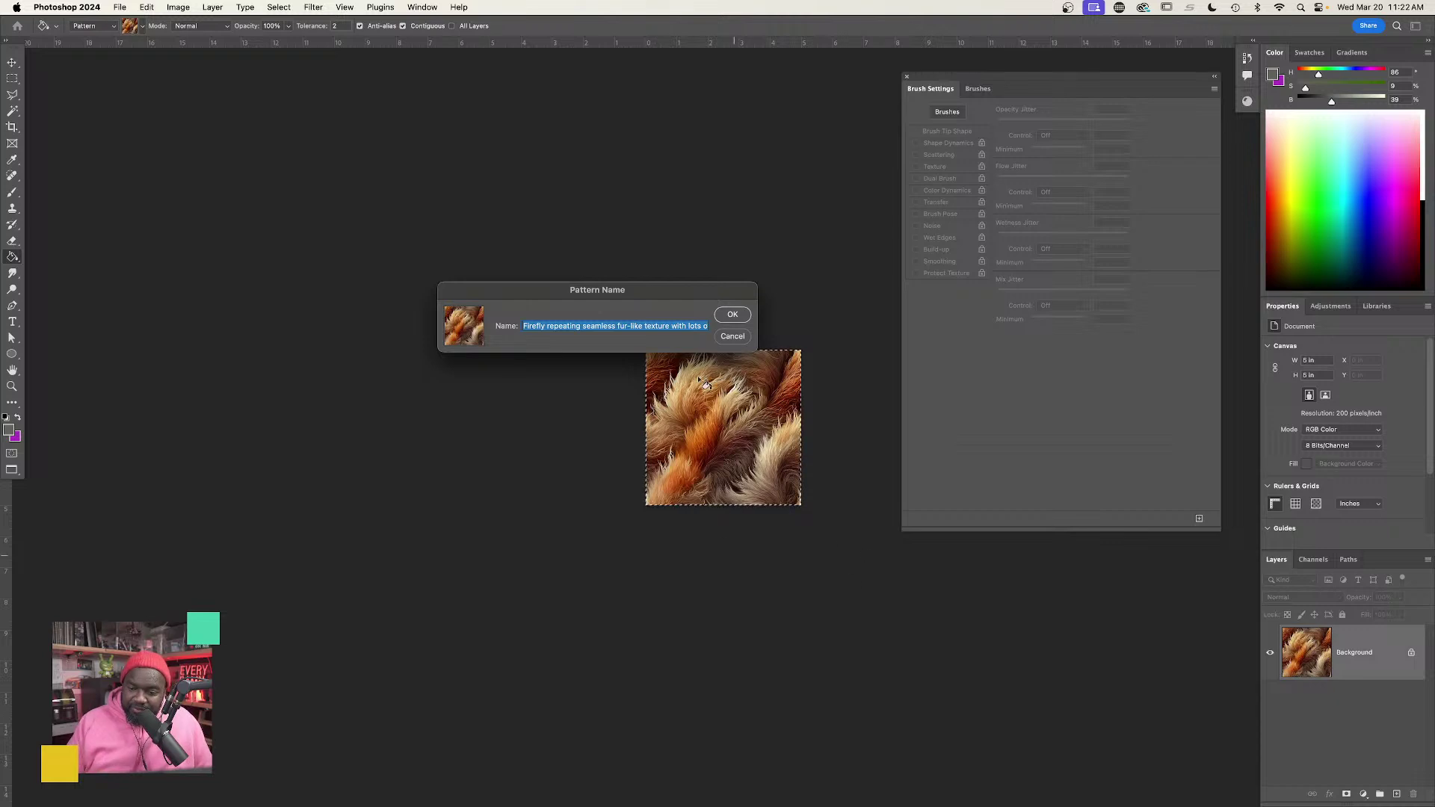
{"action": "left_click", "coordinate": [722, 317]}
Switch back to the Untitled-3 sneaker sketch and undo the fur fill on its side upper.
{"action": "left_click", "coordinate": [433, 8]}
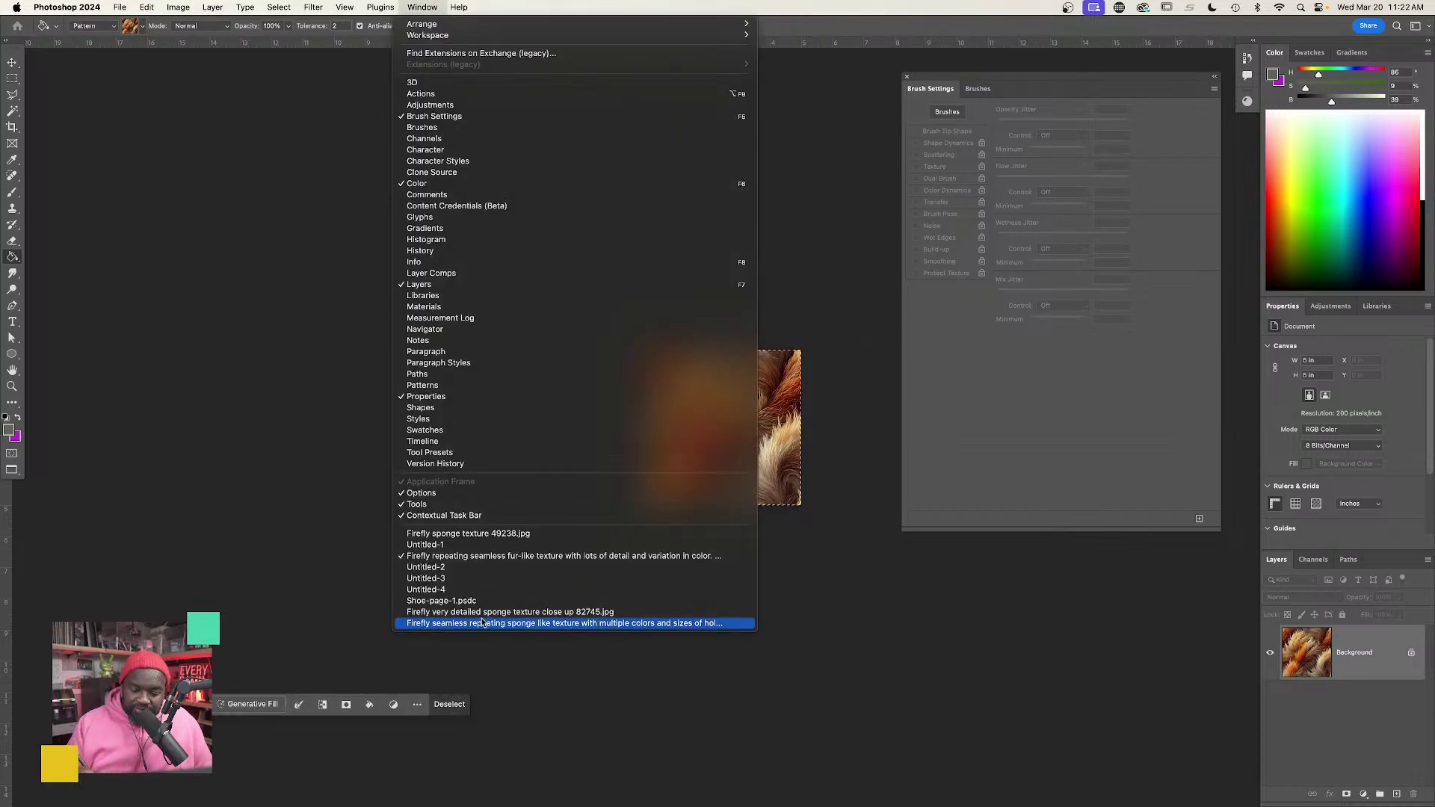
{"action": "left_click", "coordinate": [441, 590]}
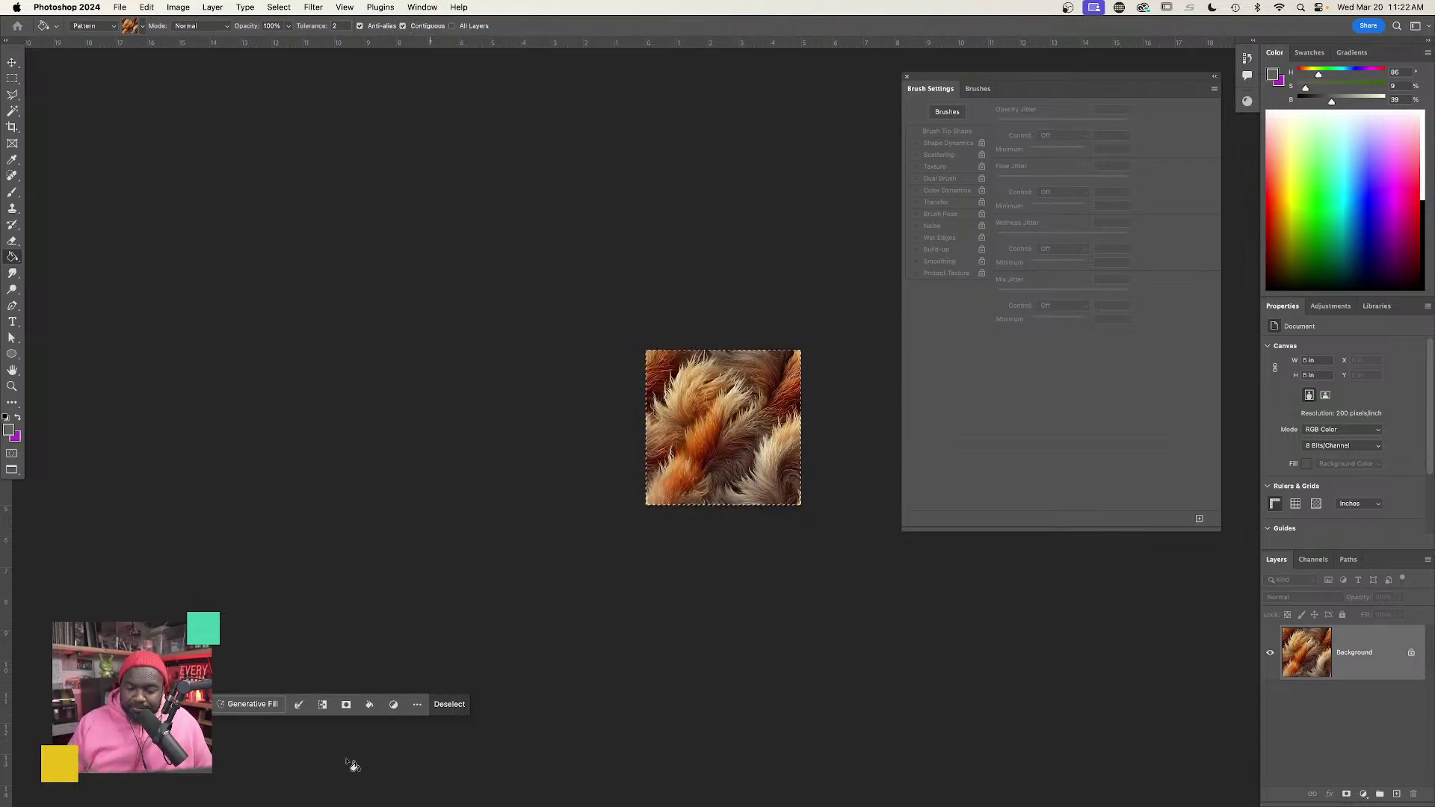
{"action": "left_click", "coordinate": [422, 7]}
{"action": "left_click", "coordinate": [440, 579]}
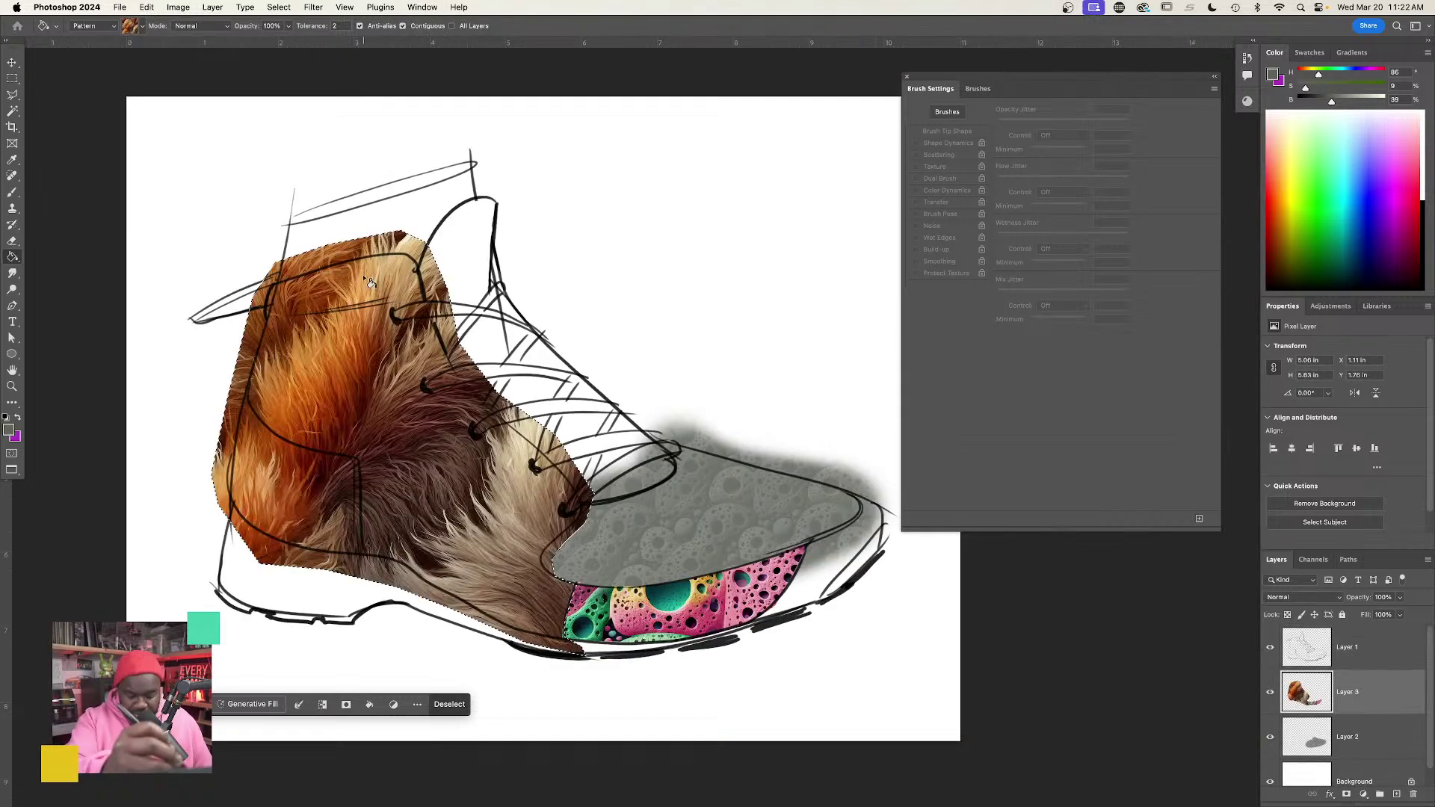
{"action": "key", "text": "super+z"}
Fill the side upper selection with the newly defined 5-inch fur pattern using the Paint Bucket.
{"action": "left_click", "coordinate": [133, 26]}
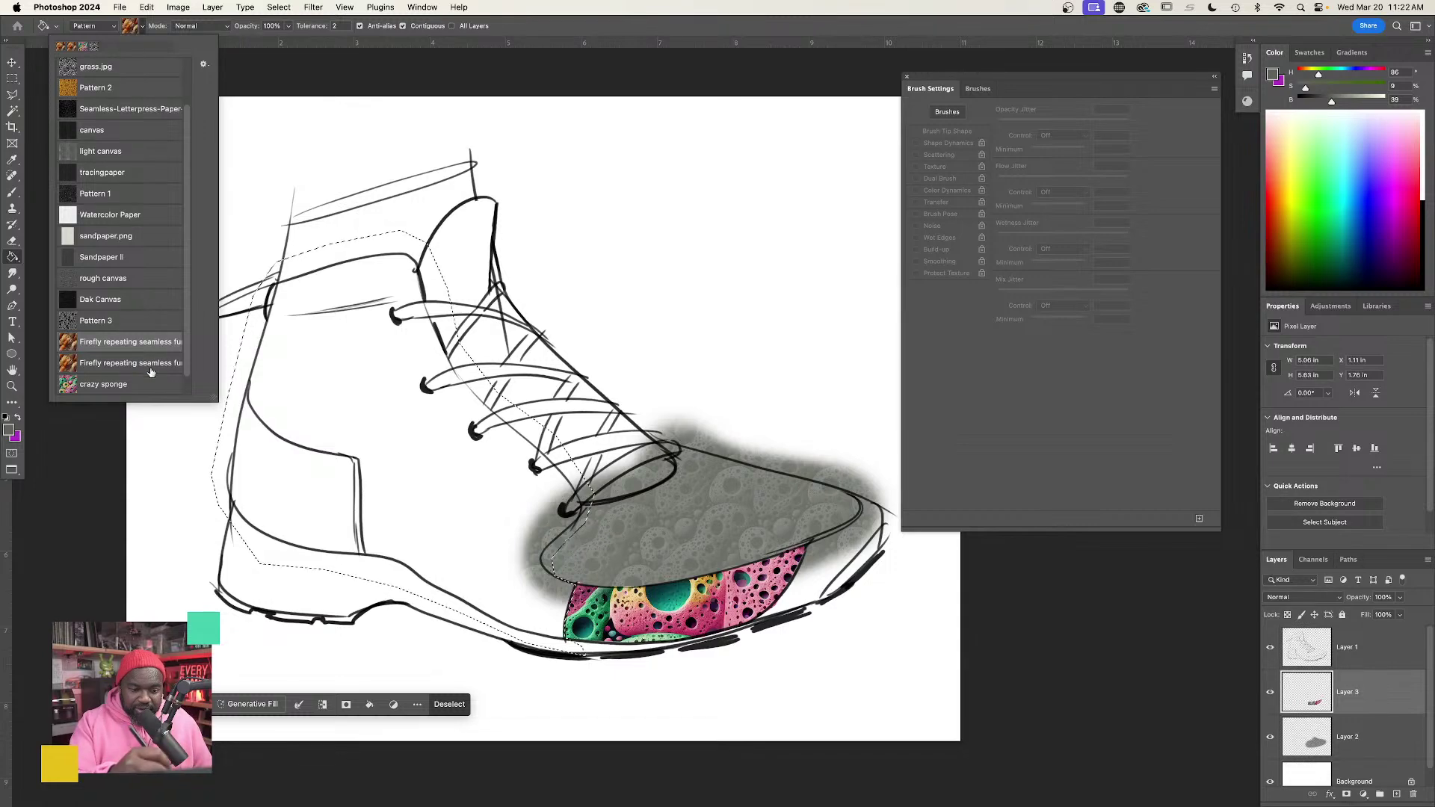
{"action": "scroll", "coordinate": [151, 372], "scroll_direction": "down", "scroll_amount": 1}
{"action": "left_click", "coordinate": [455, 587]}
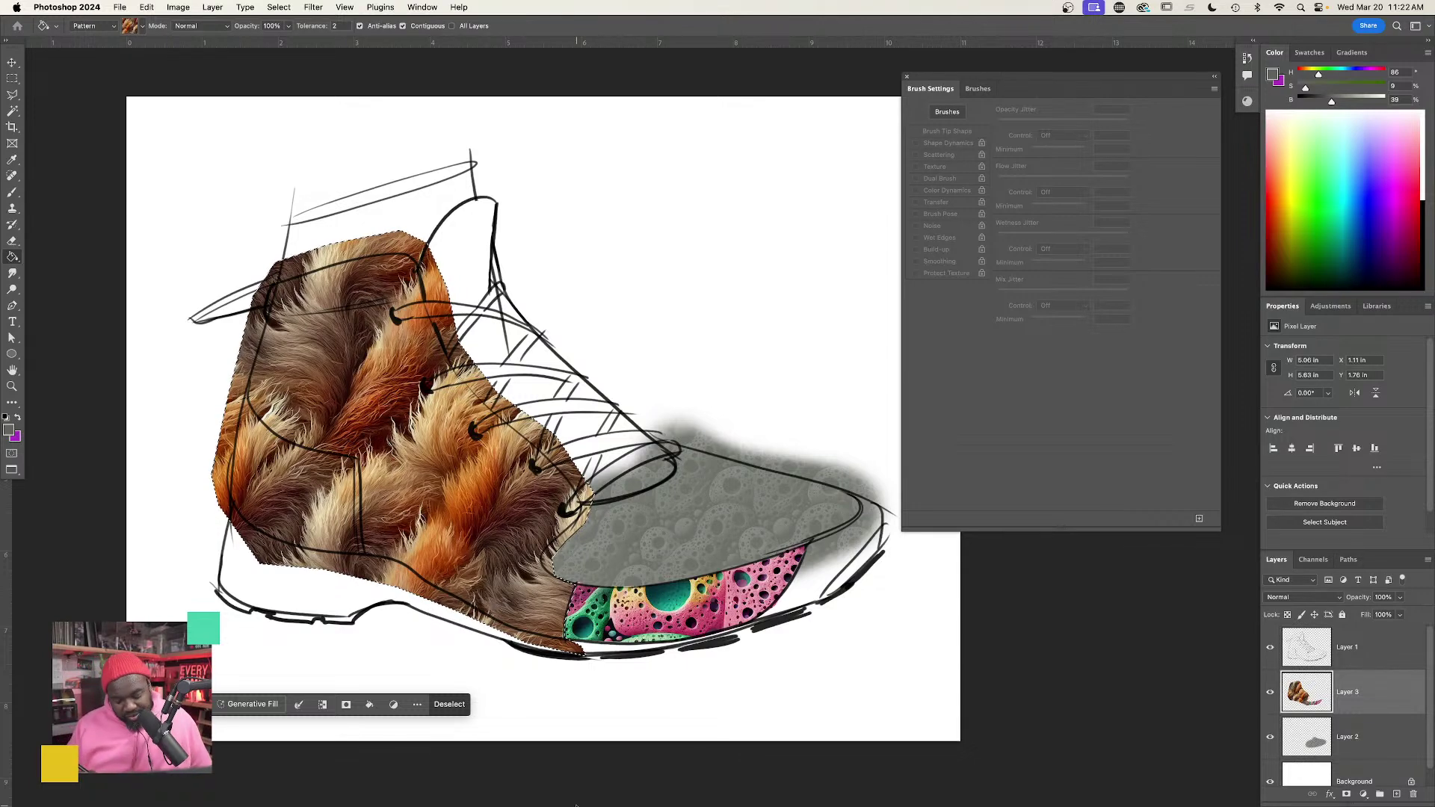
Deselect and erase the fur pattern spilling past the upper's outline along the heel, collar, laces and sole.
{"action": "key", "text": "e"}
{"action": "key", "text": "super+d"}
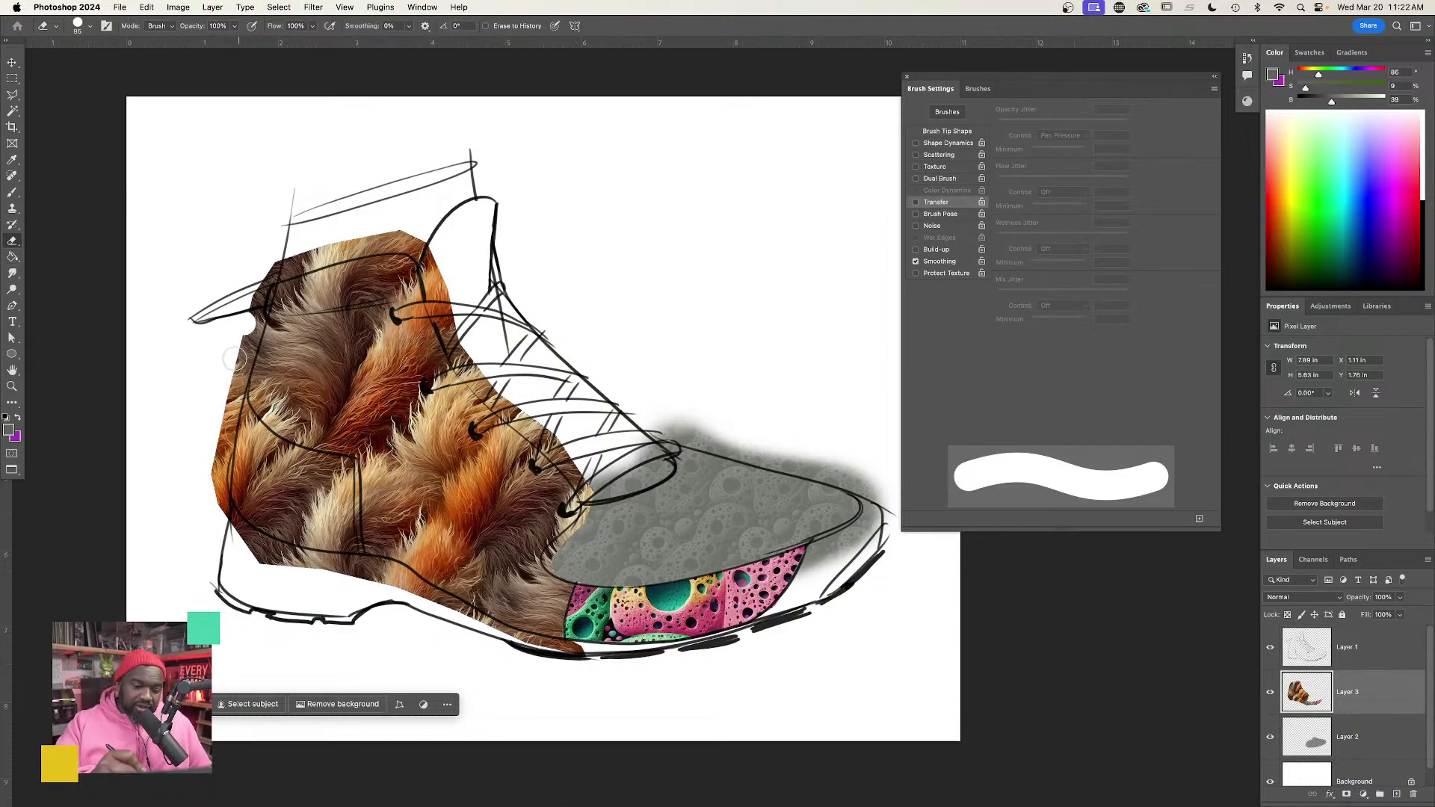
{"action": "mouse_move", "coordinate": [208, 457]}
{"action": "left_mouse_down"}
{"action": "mouse_move", "coordinate": [213, 518]}
{"action": "mouse_move", "coordinate": [221, 479]}
{"action": "left_mouse_up"}
{"action": "mouse_move", "coordinate": [267, 263]}
{"action": "left_mouse_down"}
{"action": "mouse_move", "coordinate": [240, 359]}
{"action": "mouse_move", "coordinate": [271, 261]}
{"action": "mouse_move", "coordinate": [241, 326]}
{"action": "left_mouse_up"}
{"action": "mouse_move", "coordinate": [261, 266]}
{"action": "left_mouse_down"}
{"action": "mouse_move", "coordinate": [451, 218]}
{"action": "mouse_move", "coordinate": [271, 267]}
{"action": "mouse_move", "coordinate": [440, 189]}
{"action": "left_mouse_up"}
{"action": "mouse_move", "coordinate": [416, 241]}
{"action": "left_mouse_down"}
{"action": "mouse_move", "coordinate": [436, 256]}
{"action": "mouse_move", "coordinate": [472, 367]}
{"action": "mouse_move", "coordinate": [568, 478]}
{"action": "left_mouse_up"}
{"action": "key", "text": "super+z"}
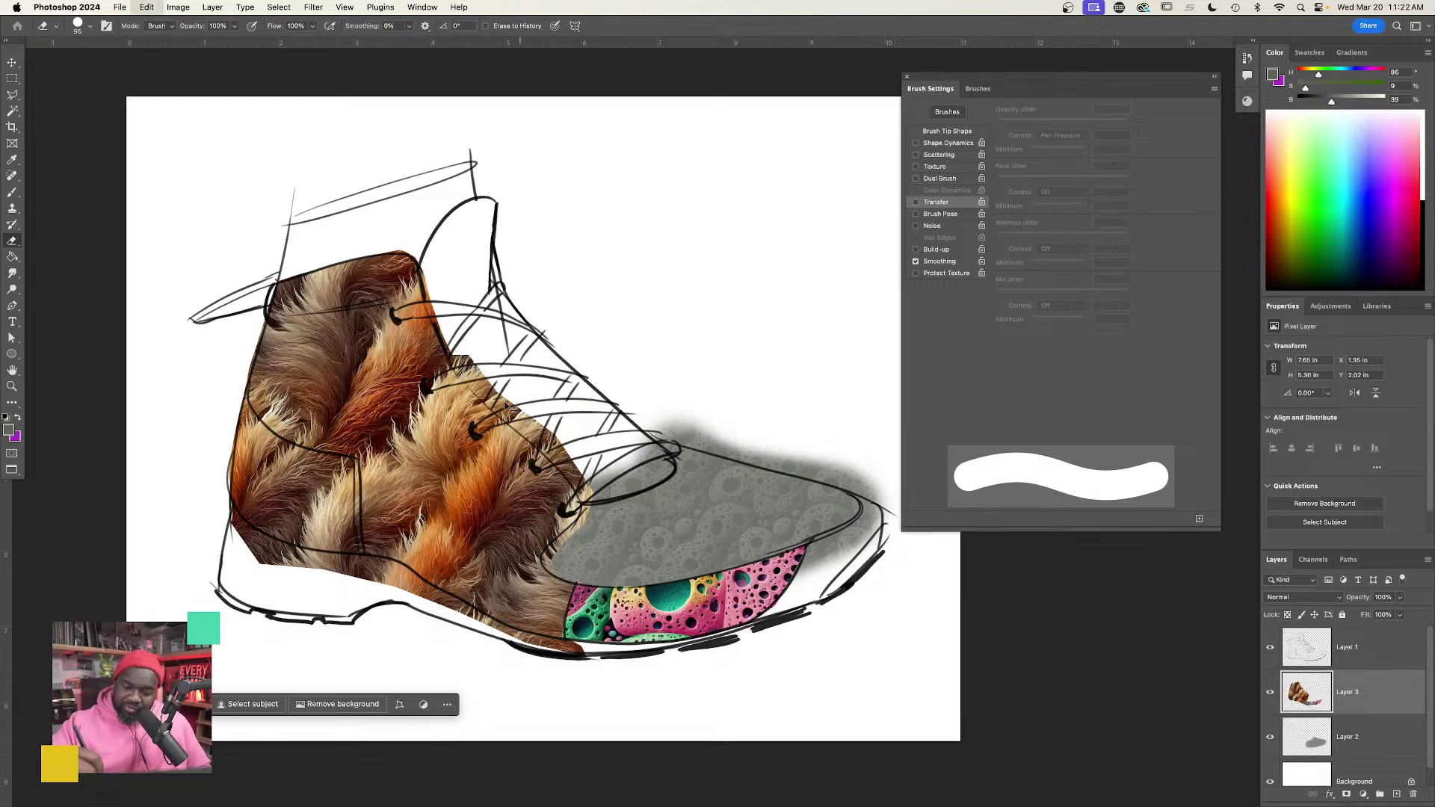
{"action": "mouse_move", "coordinate": [513, 410]}
{"action": "left_mouse_down"}
{"action": "mouse_move", "coordinate": [578, 471]}
{"action": "mouse_move", "coordinate": [497, 386]}
{"action": "mouse_move", "coordinate": [432, 280]}
{"action": "left_mouse_up"}
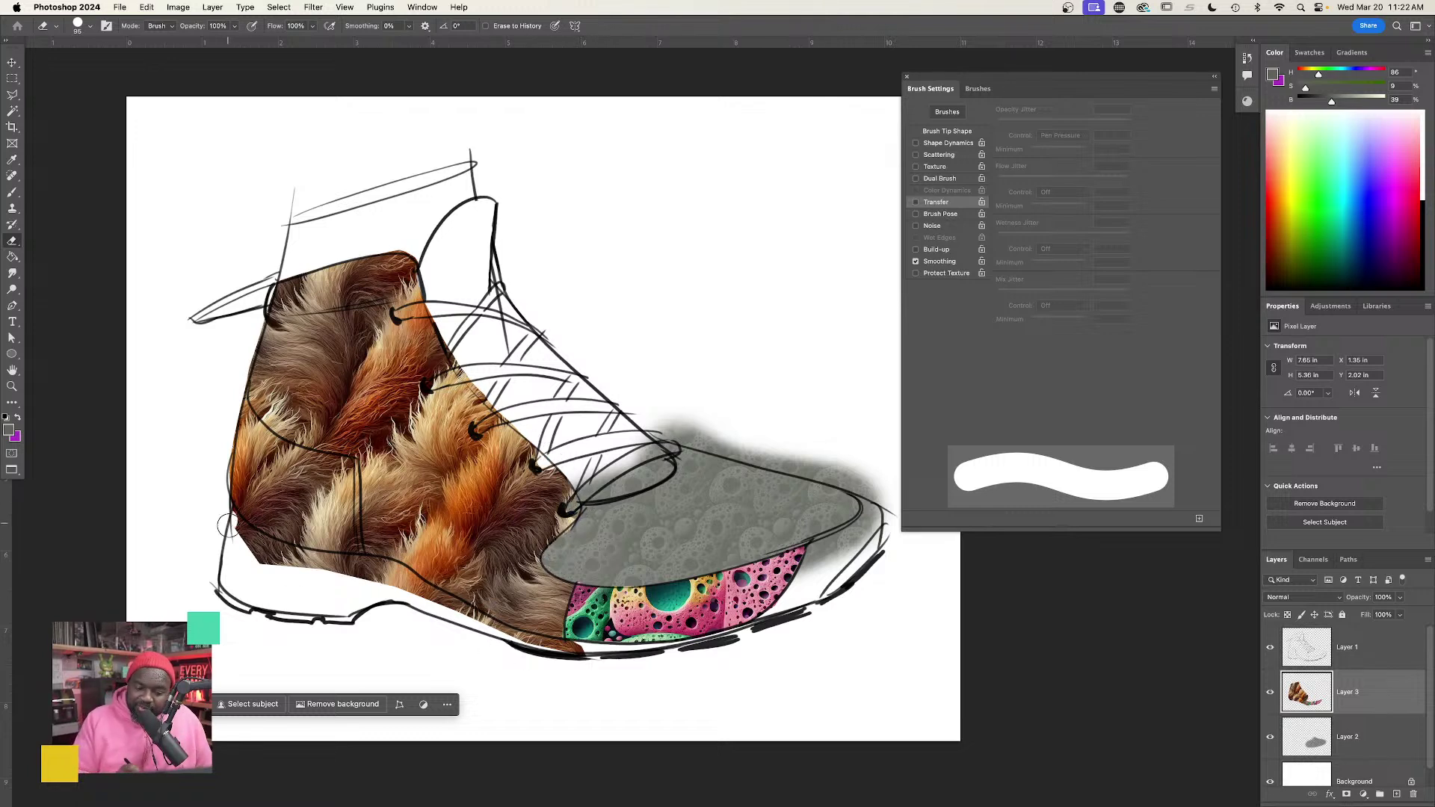
{"action": "mouse_move", "coordinate": [226, 527]}
{"action": "left_mouse_down"}
{"action": "mouse_move", "coordinate": [271, 563]}
{"action": "mouse_move", "coordinate": [252, 546]}
{"action": "mouse_move", "coordinate": [412, 590]}
{"action": "mouse_move", "coordinate": [372, 572]}
{"action": "mouse_move", "coordinate": [505, 638]}
{"action": "left_mouse_up"}
{"action": "mouse_move", "coordinate": [392, 577]}
{"action": "left_mouse_down"}
{"action": "mouse_move", "coordinate": [565, 642]}
{"action": "mouse_move", "coordinate": [453, 620]}
{"action": "mouse_move", "coordinate": [405, 581]}
{"action": "mouse_move", "coordinate": [582, 645]}
{"action": "mouse_move", "coordinate": [406, 583]}
{"action": "mouse_move", "coordinate": [548, 655]}
{"action": "mouse_move", "coordinate": [603, 654]}
{"action": "mouse_move", "coordinate": [502, 642]}
{"action": "mouse_move", "coordinate": [605, 655]}
{"action": "left_mouse_up"}
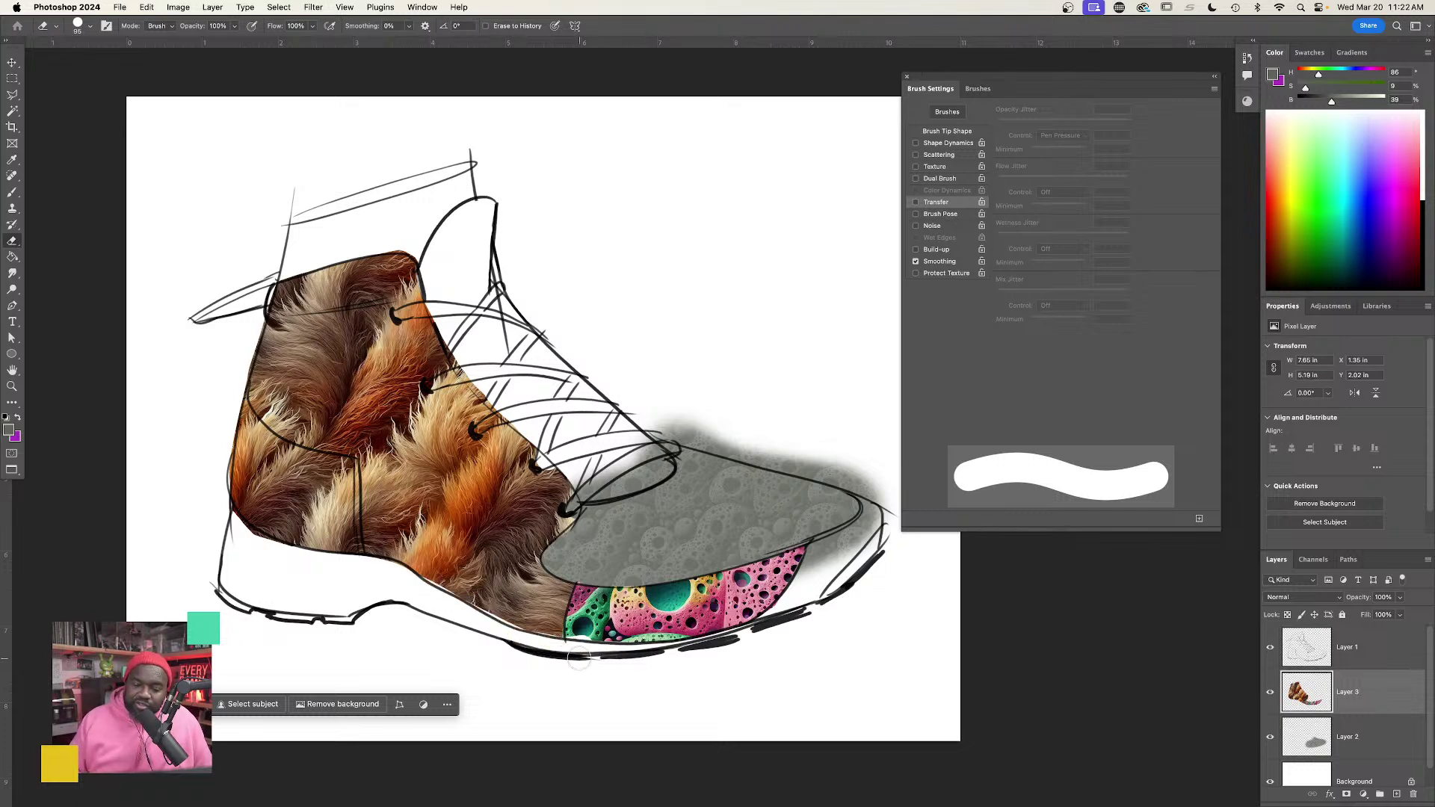
Select Layer 2 and erase the grey sponge paint outside the toe cap's outline.
{"action": "mouse_move", "coordinate": [734, 372]}
{"action": "left_mouse_down"}
{"action": "mouse_move", "coordinate": [578, 393]}
{"action": "mouse_move", "coordinate": [539, 414]}
{"action": "mouse_move", "coordinate": [566, 475]}
{"action": "mouse_move", "coordinate": [622, 480]}
{"action": "mouse_move", "coordinate": [561, 472]}
{"action": "mouse_move", "coordinate": [662, 500]}
{"action": "mouse_move", "coordinate": [537, 472]}
{"action": "mouse_move", "coordinate": [755, 531]}
{"action": "mouse_move", "coordinate": [647, 488]}
{"action": "mouse_move", "coordinate": [749, 534]}
{"action": "mouse_move", "coordinate": [733, 577]}
{"action": "mouse_move", "coordinate": [733, 559]}
{"action": "mouse_move", "coordinate": [690, 602]}
{"action": "mouse_move", "coordinate": [723, 581]}
{"action": "mouse_move", "coordinate": [665, 610]}
{"action": "left_mouse_up"}
{"action": "left_click", "coordinate": [1322, 739]}
Add a new layer above the grey toe paint on Layer 2 and return to the textured Brush tool.
{"action": "key", "text": "b"}
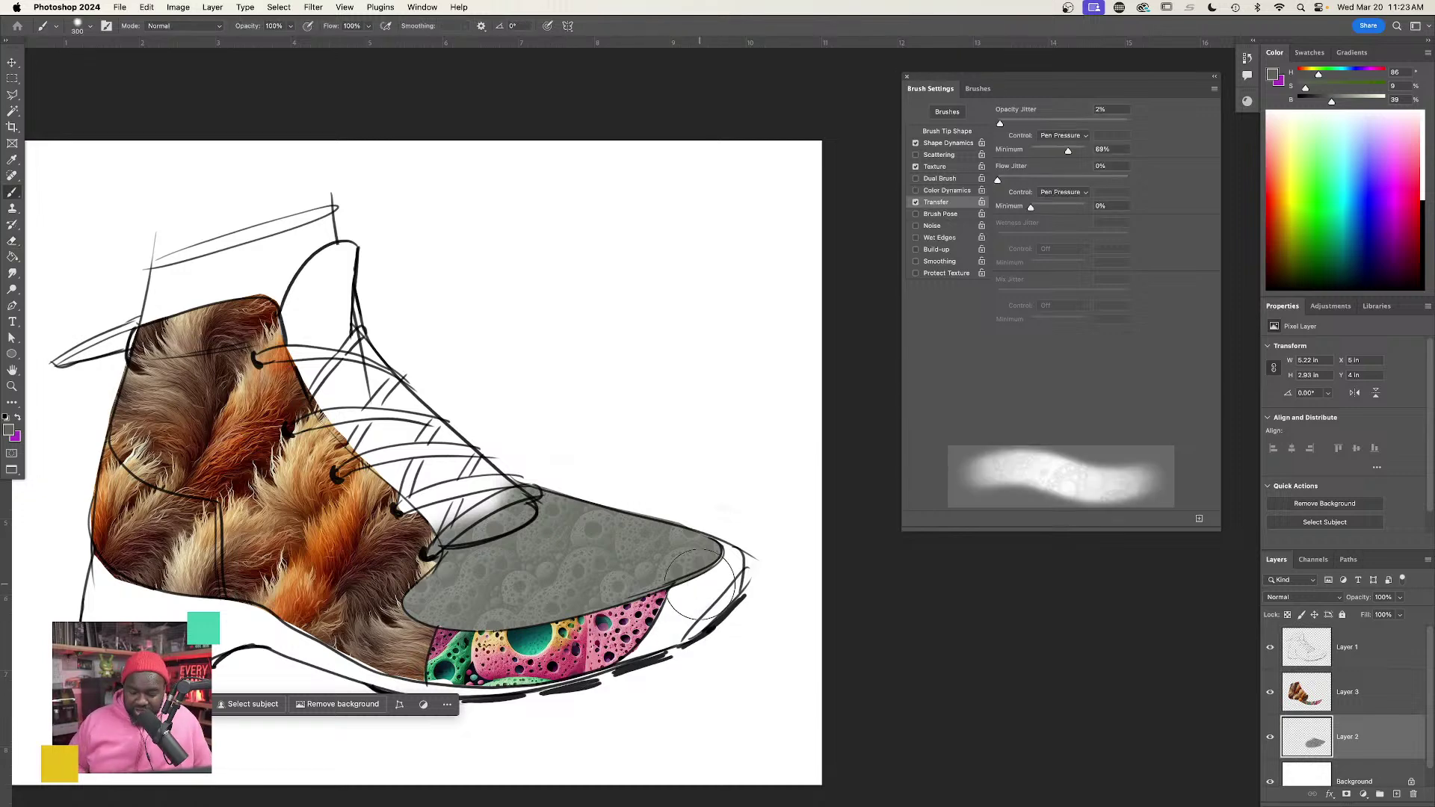
{"action": "key", "text": "super+shift+n"}
{"action": "key", "text": "Return"}
{"action": "right_click", "coordinate": [551, 298]}
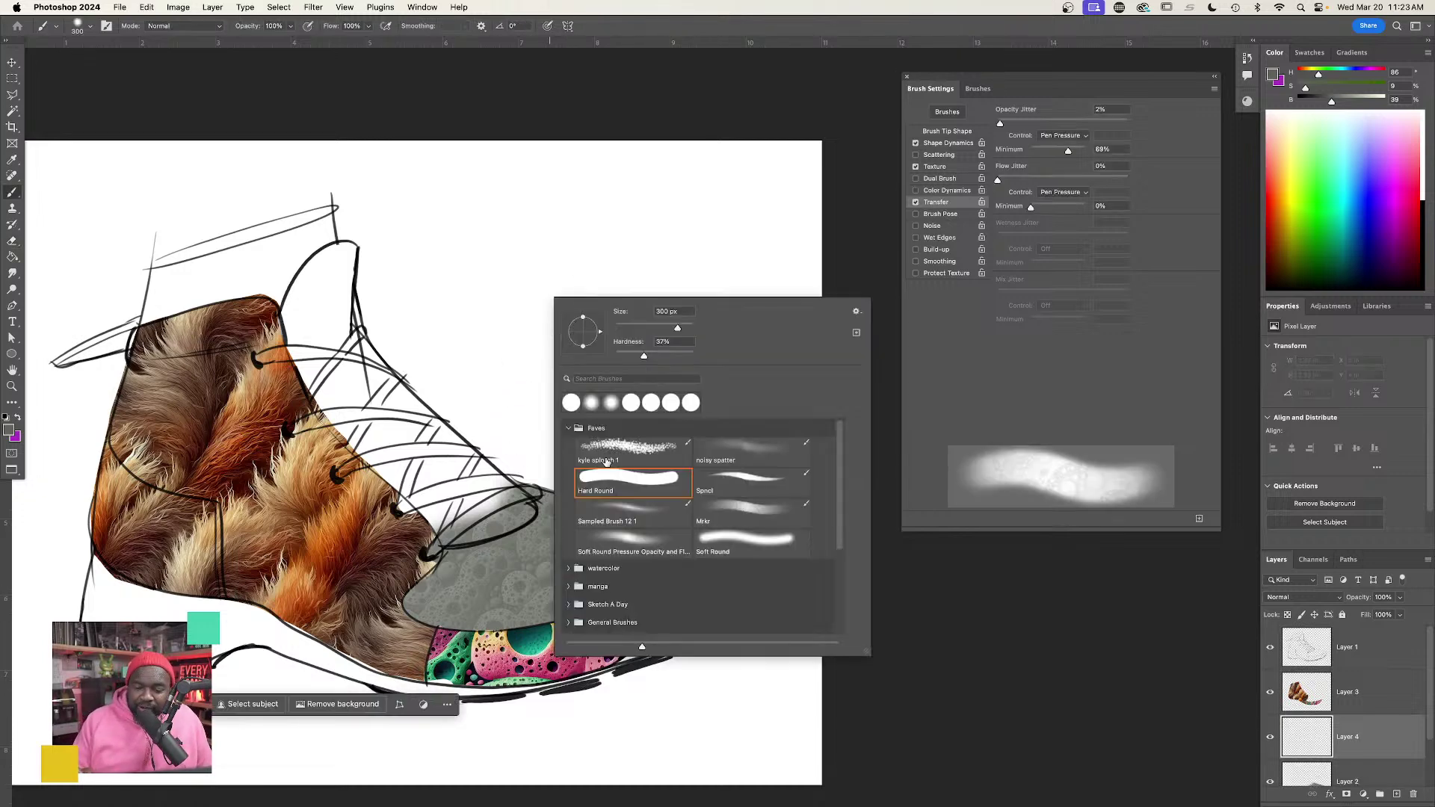
{"action": "left_click", "coordinate": [571, 234]}
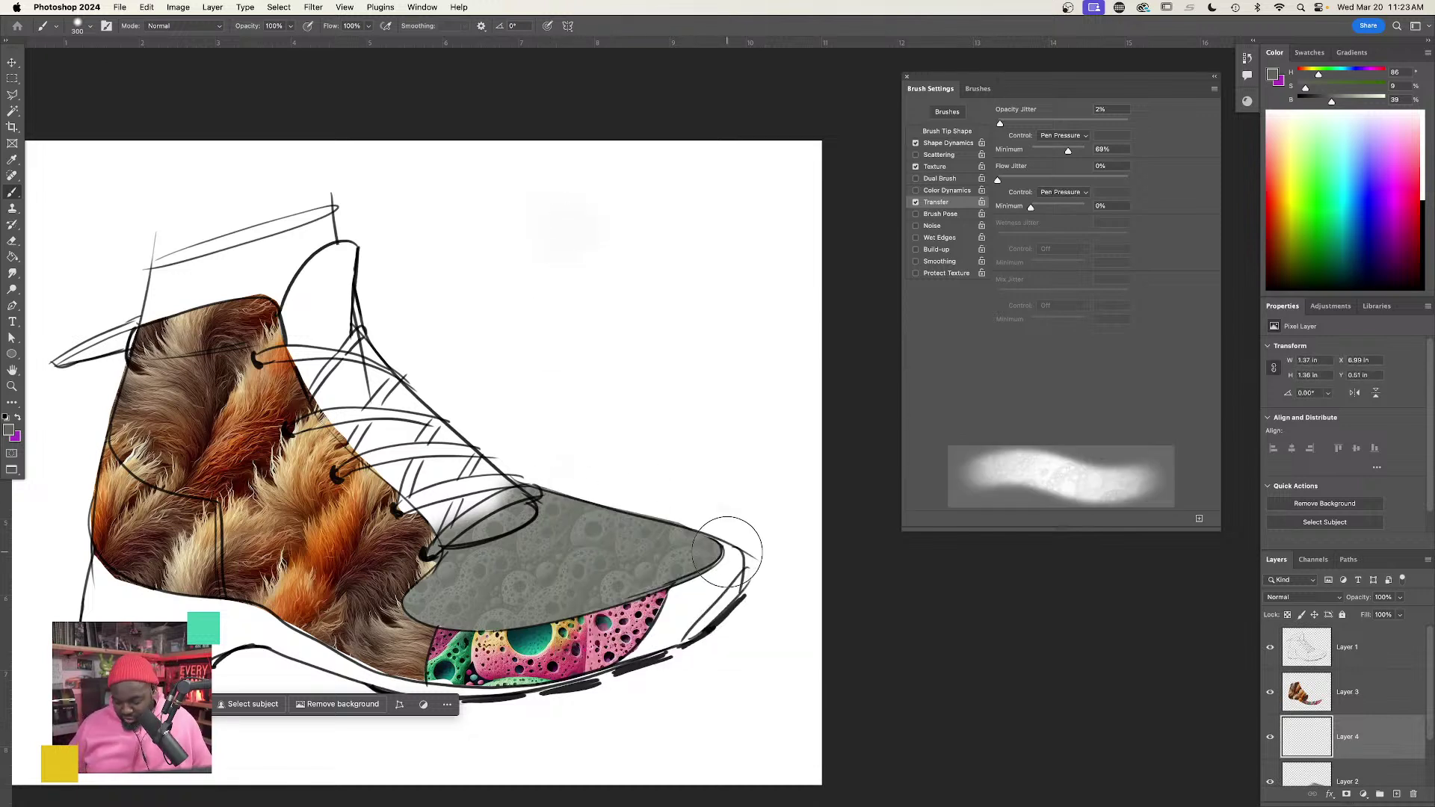
Shrink the brush, reset to the default black and white colours, and try a stroke on the blank canvas above the sneaker.
{"action": "key", "text": "bracketleft"}
{"action": "key", "text": "bracketleft"}
{"action": "key", "text": "bracketleft"}
{"action": "key", "text": "bracketleft"}
{"action": "key", "text": "bracketleft"}
{"action": "key", "text": "bracketleft"}
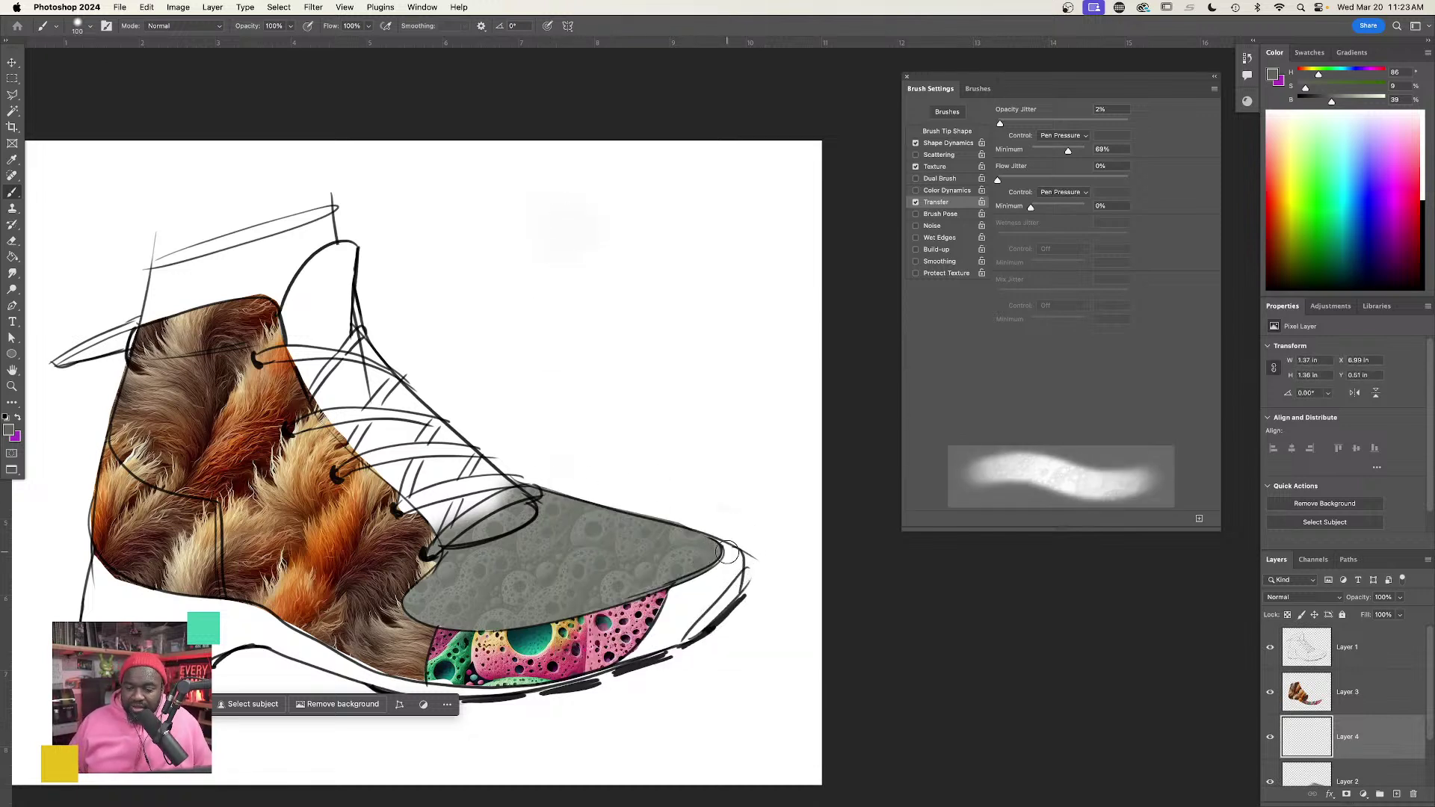
{"action": "key", "text": "d"}
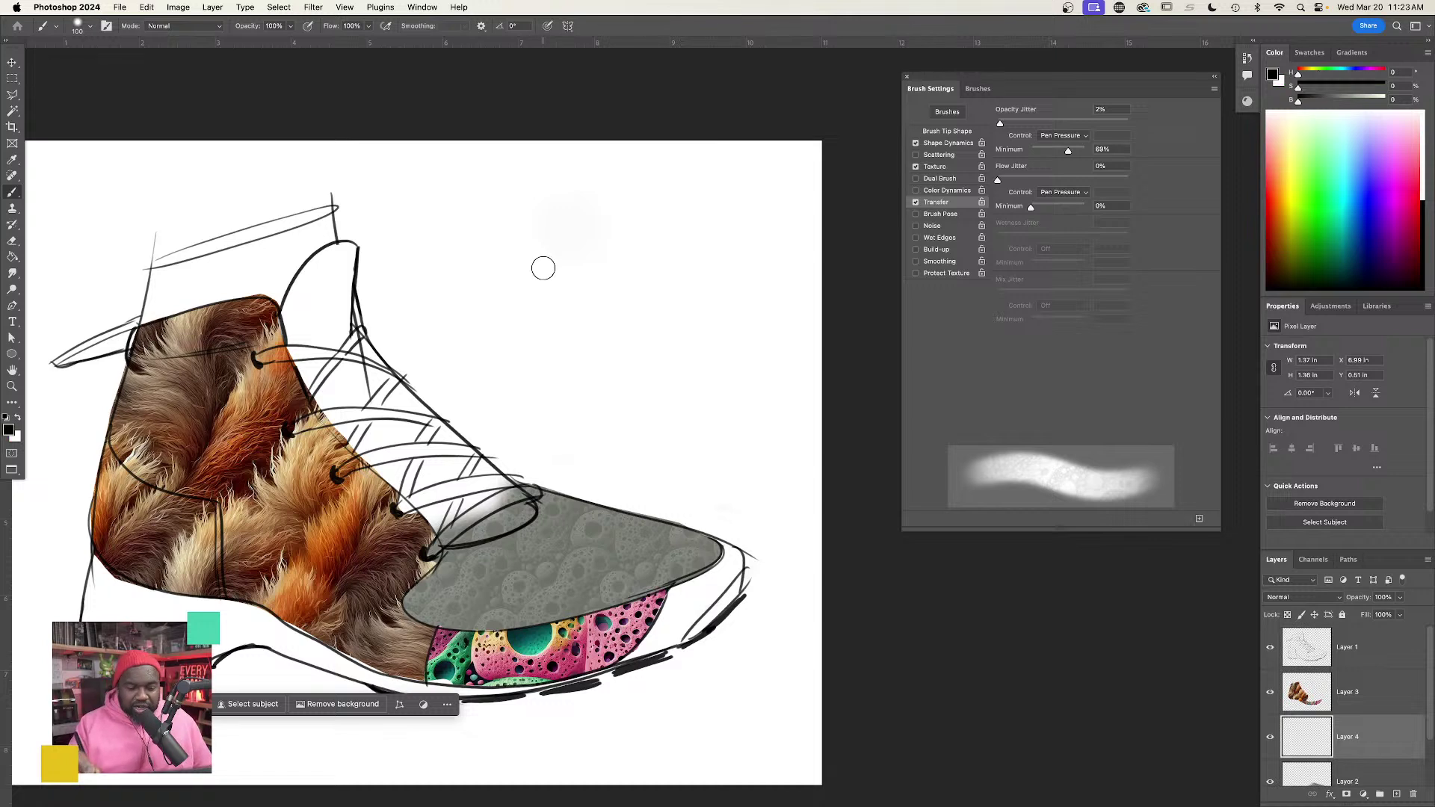
{"action": "left_click_drag", "start_coordinate": [543, 265], "coordinate": [626, 258]}
{"action": "key", "text": "ctrl+z"}
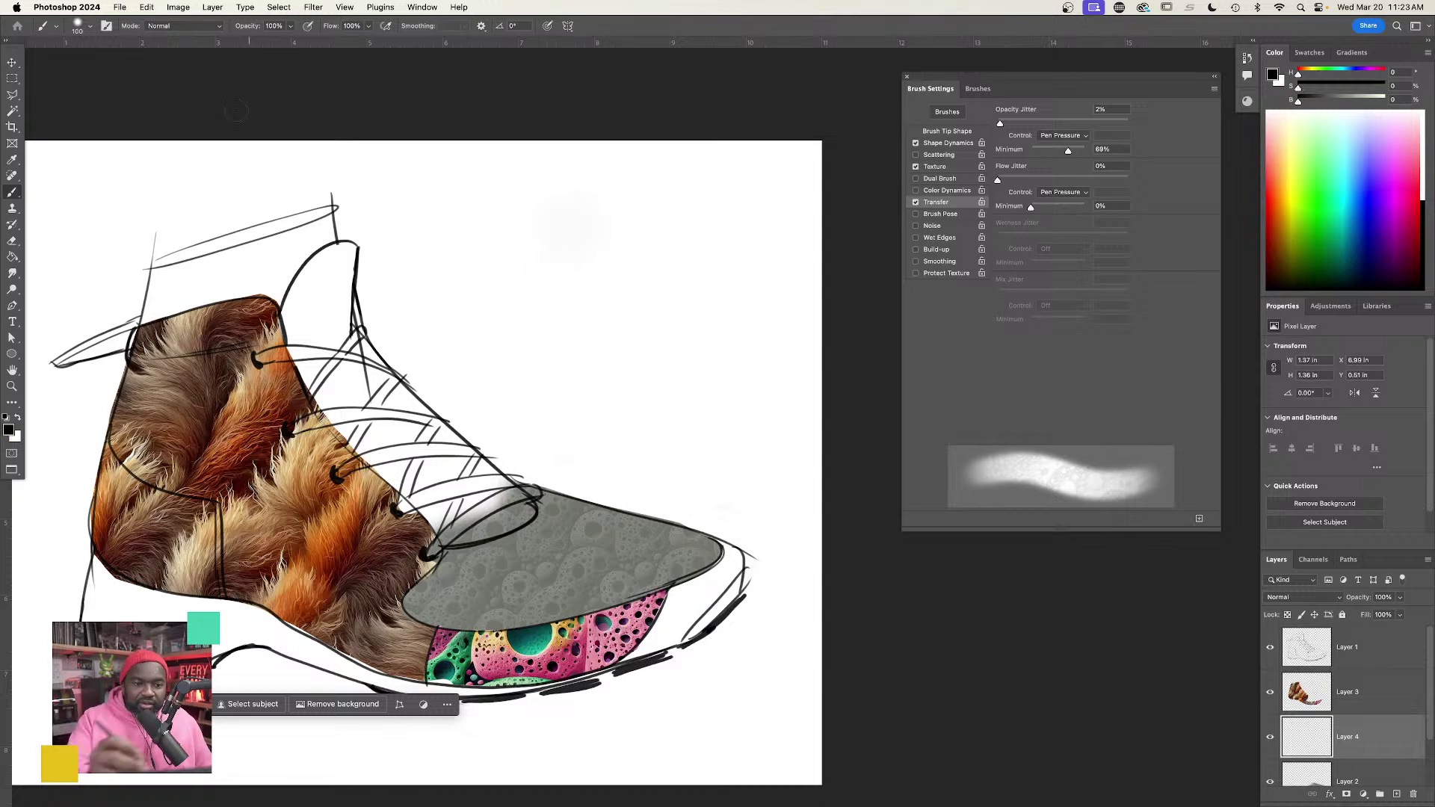
Save the current textured brush as a new preset named Soft Round 100 1, including its size and tool settings.
{"action": "left_click", "coordinate": [1214, 89]}
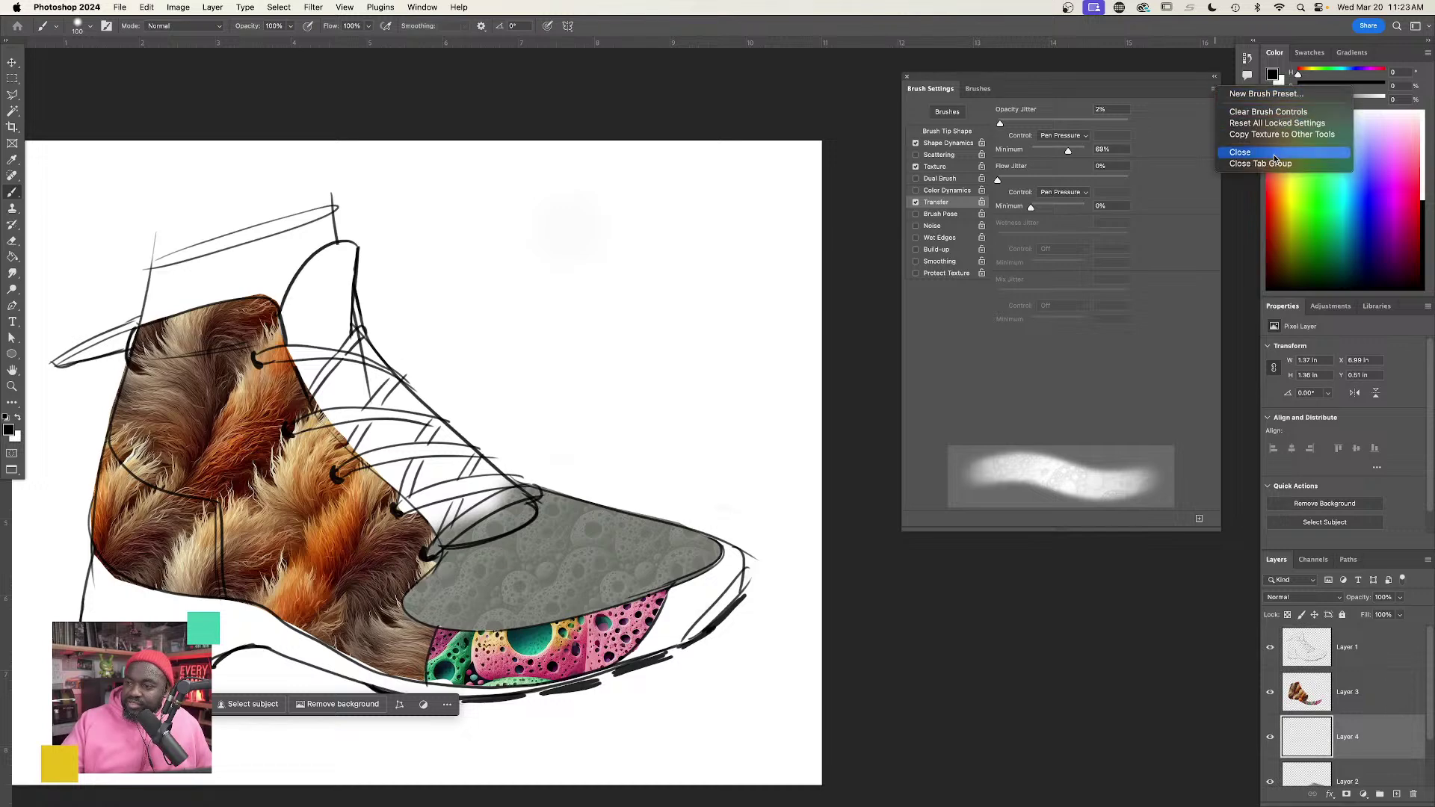
{"action": "left_click", "coordinate": [1276, 94]}
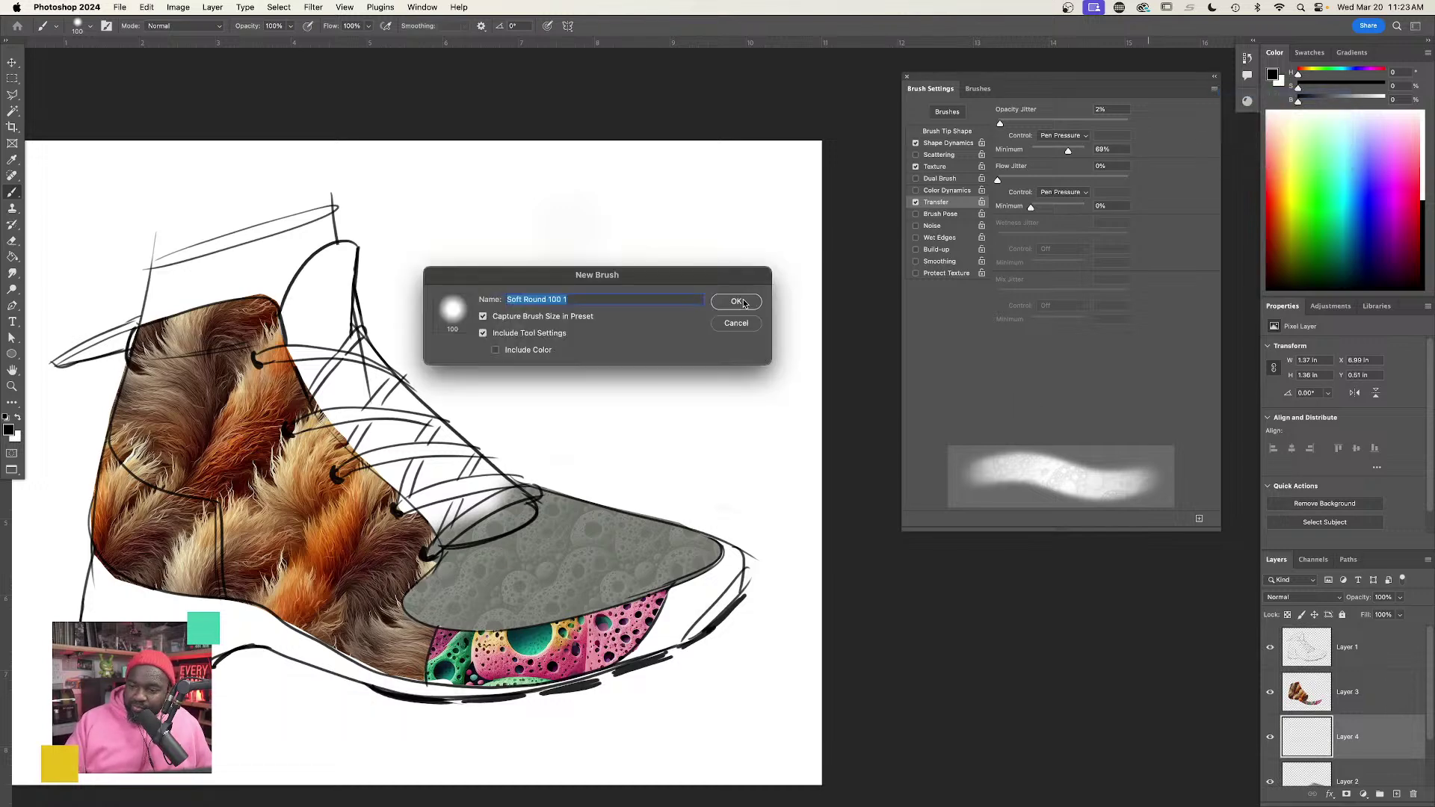
{"action": "left_click", "coordinate": [743, 303]}
Choose the Hard Round brush at 100 px and paint a short, straight black bar on the blank canvas above the toe.
{"action": "left_click", "coordinate": [978, 89]}
{"action": "left_click", "coordinate": [997, 233]}
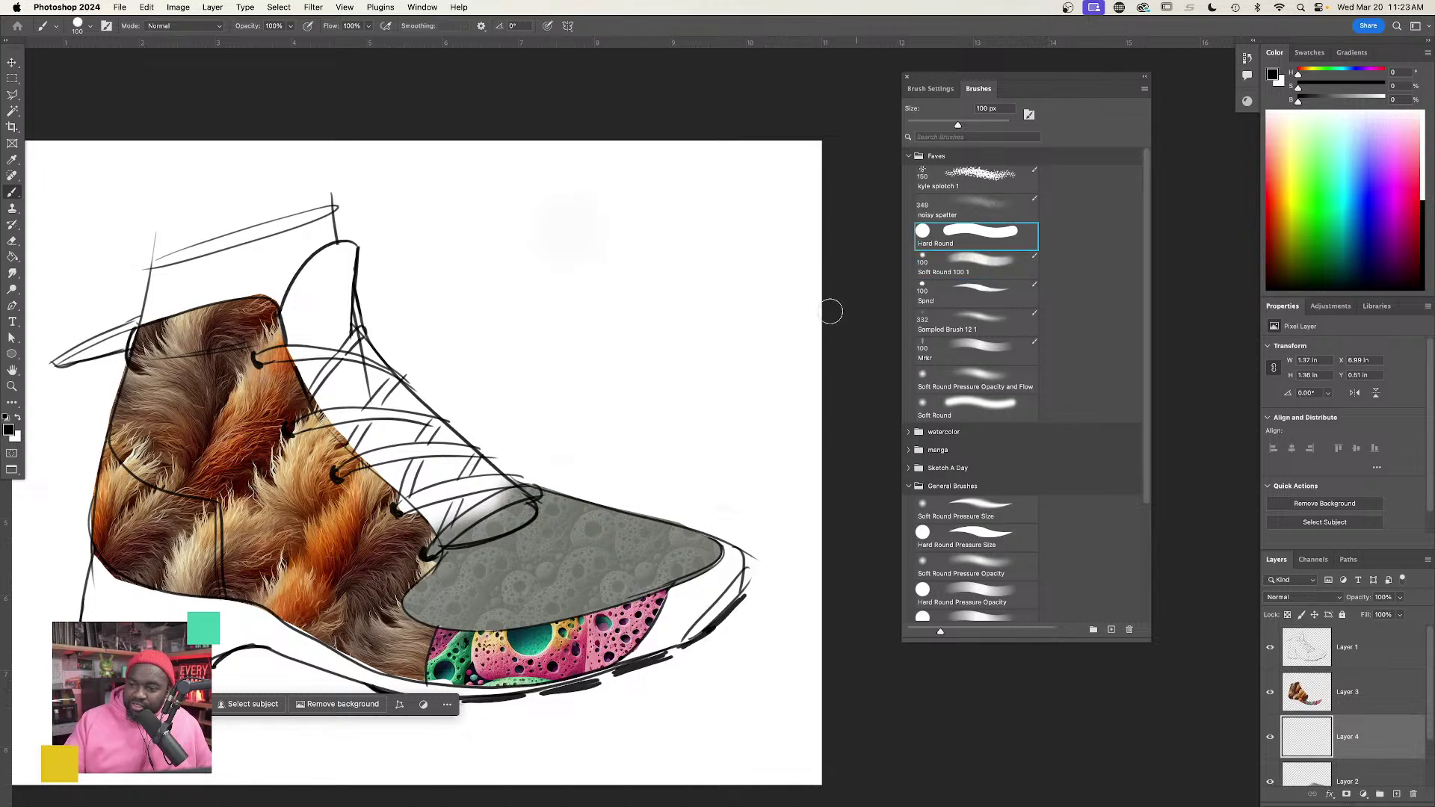
{"action": "left_click_drag", "start_coordinate": [540, 257], "coordinate": [619, 258]}
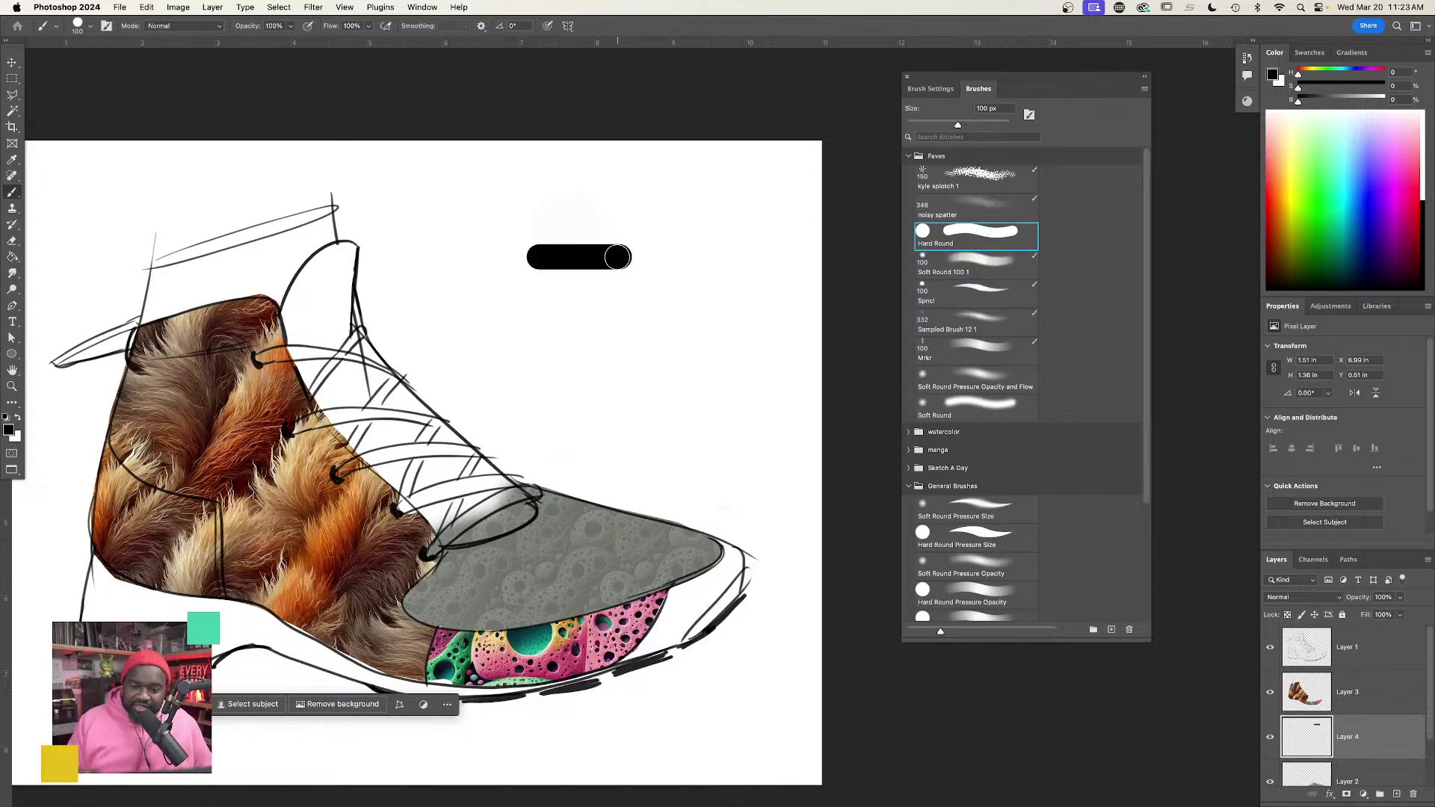
Sample the faint off-white above the black bar as the painting colour and set the Eyedropper sample size to 3 by 3 Average.
{"action": "scroll", "coordinate": [546, 252], "scroll_direction": "up", "scroll_amount": 3}
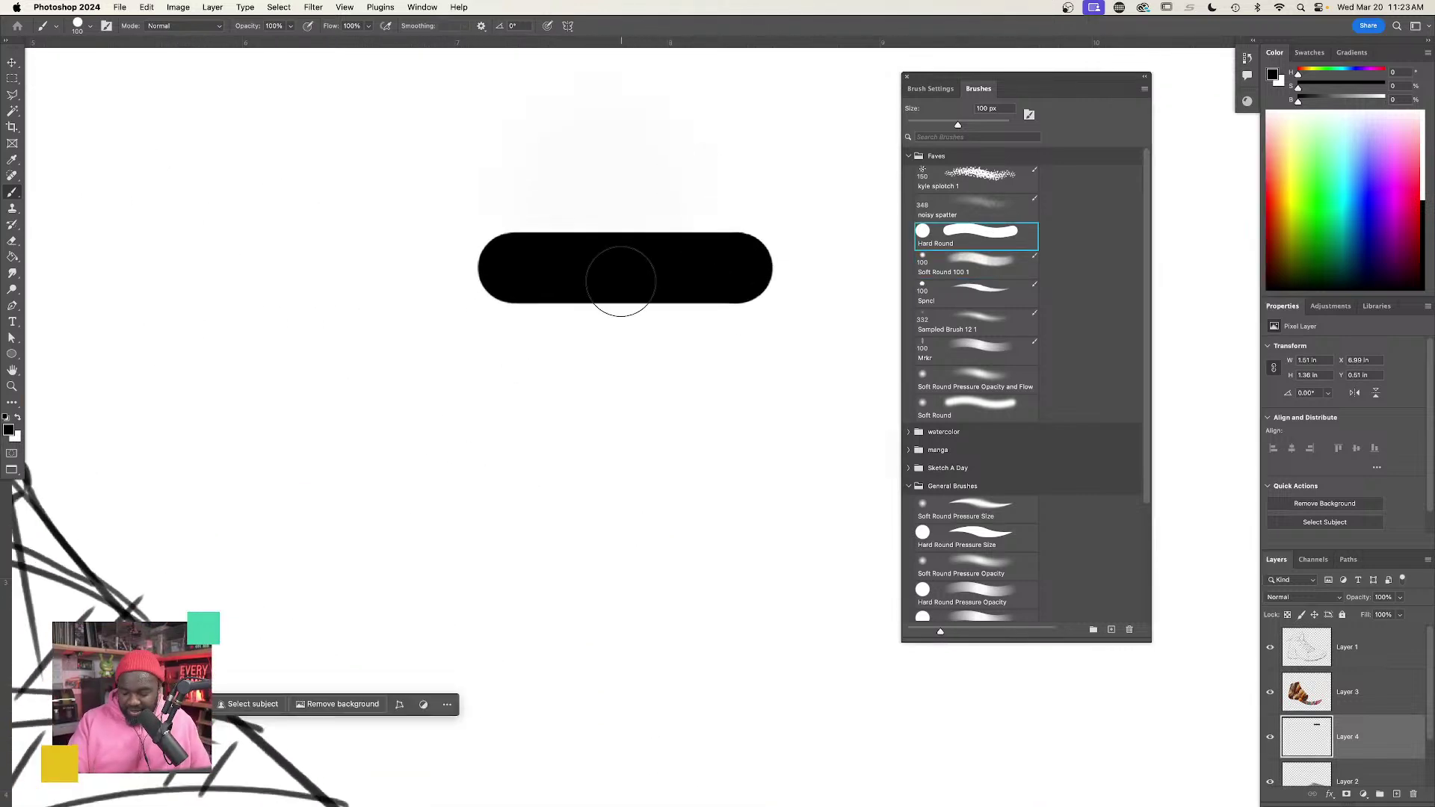
{"action": "key", "text": "i"}
{"action": "left_click", "coordinate": [682, 163]}
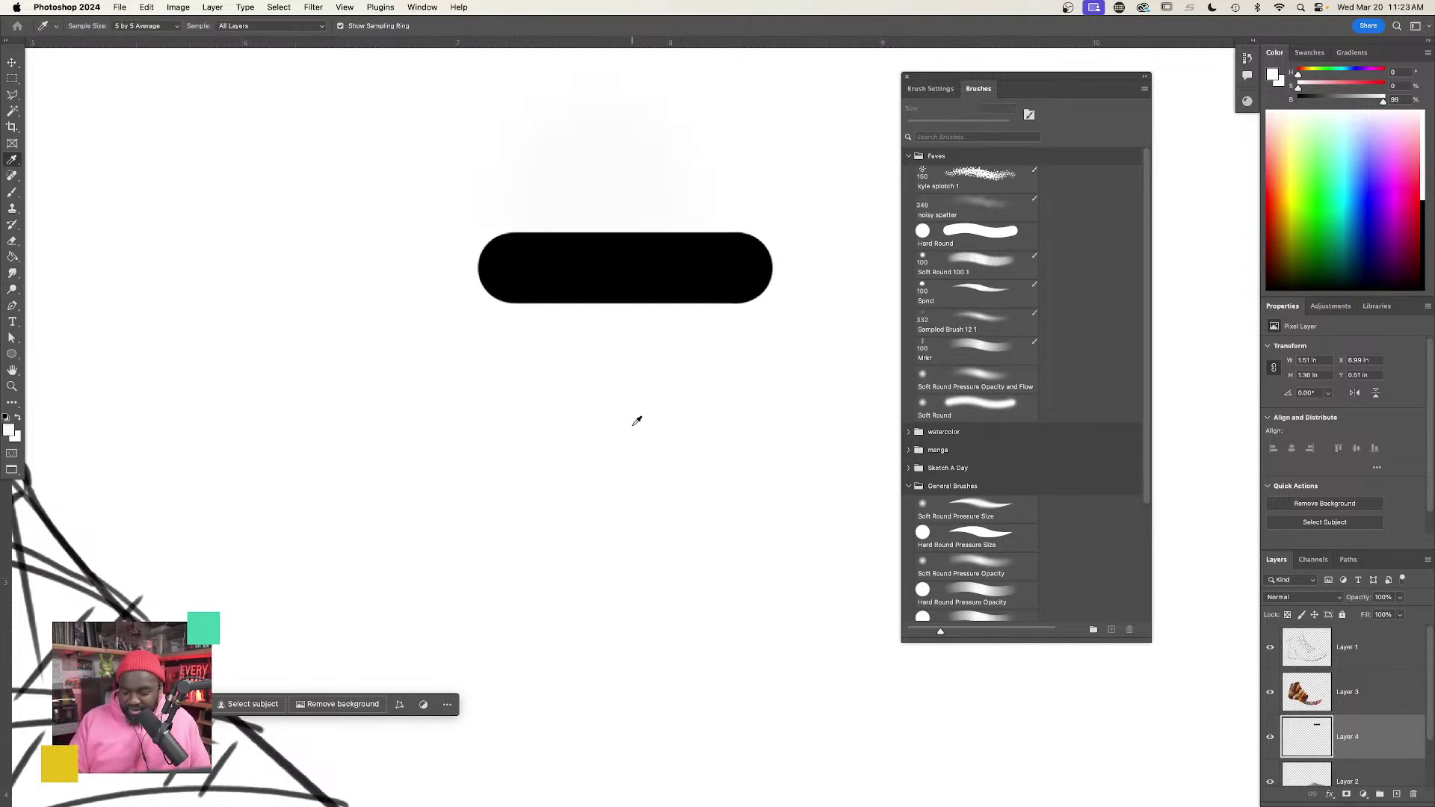
{"action": "right_click", "coordinate": [622, 352]}
{"action": "left_click", "coordinate": [650, 374]}
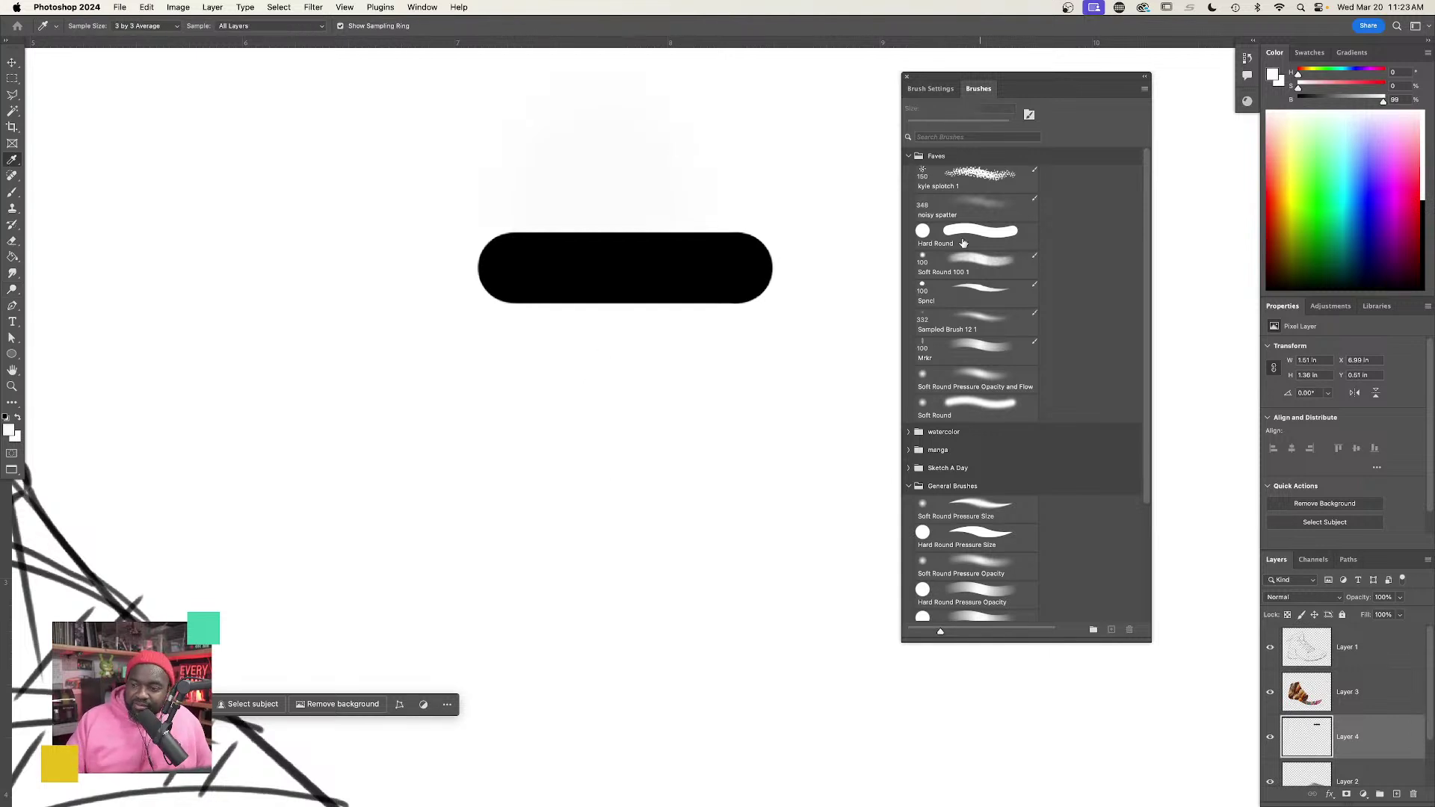
Paint a soft off-white highlight along the black bar with the Soft Round Pressure Opacity and Flow brush at 25 px and 40 px.
{"action": "left_click", "coordinate": [983, 374]}
{"action": "right_click", "coordinate": [622, 375]}
{"action": "left_click_drag", "start_coordinate": [692, 364], "coordinate": [684, 366]}
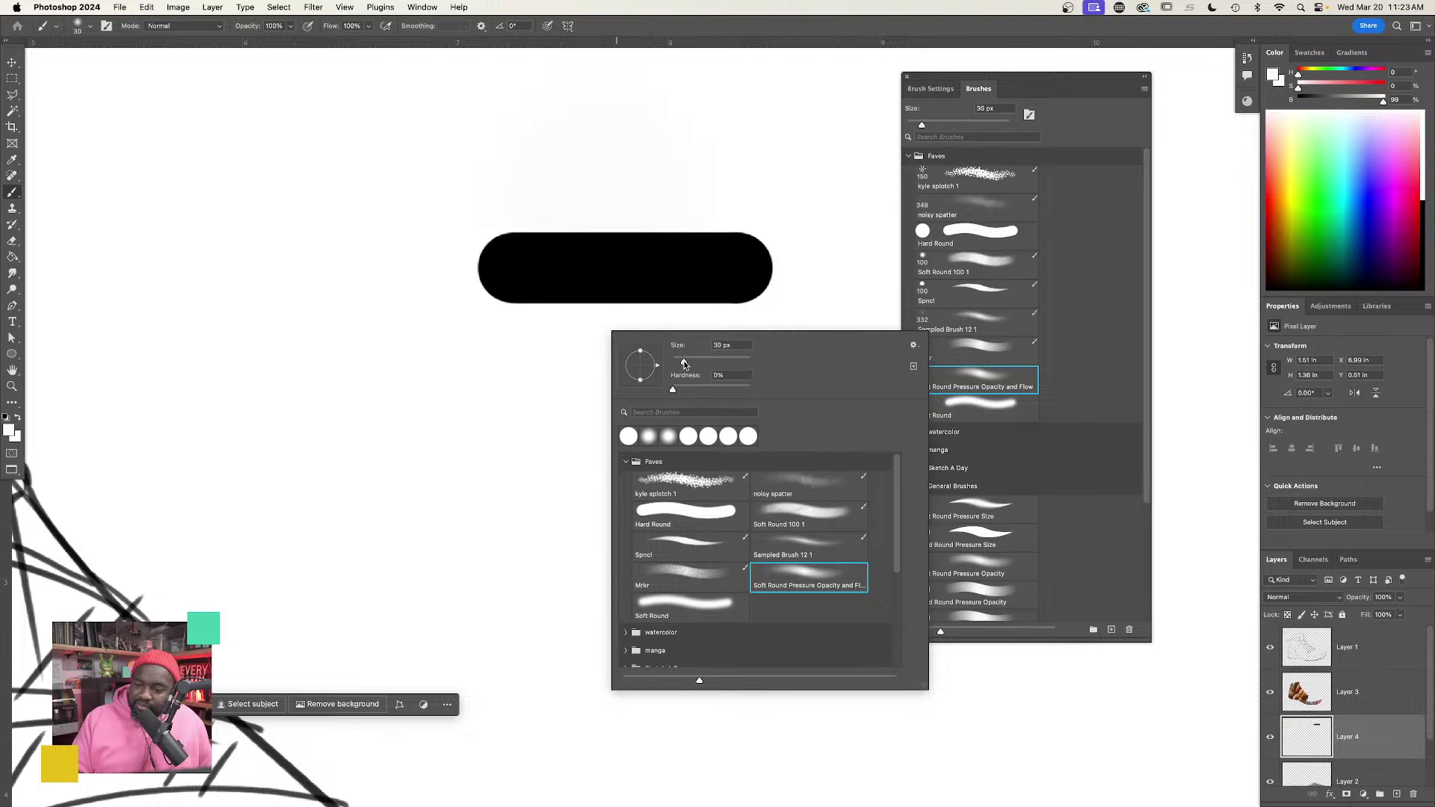
{"action": "left_click", "coordinate": [524, 250]}
{"action": "left_click_drag", "start_coordinate": [516, 255], "coordinate": [729, 257]}
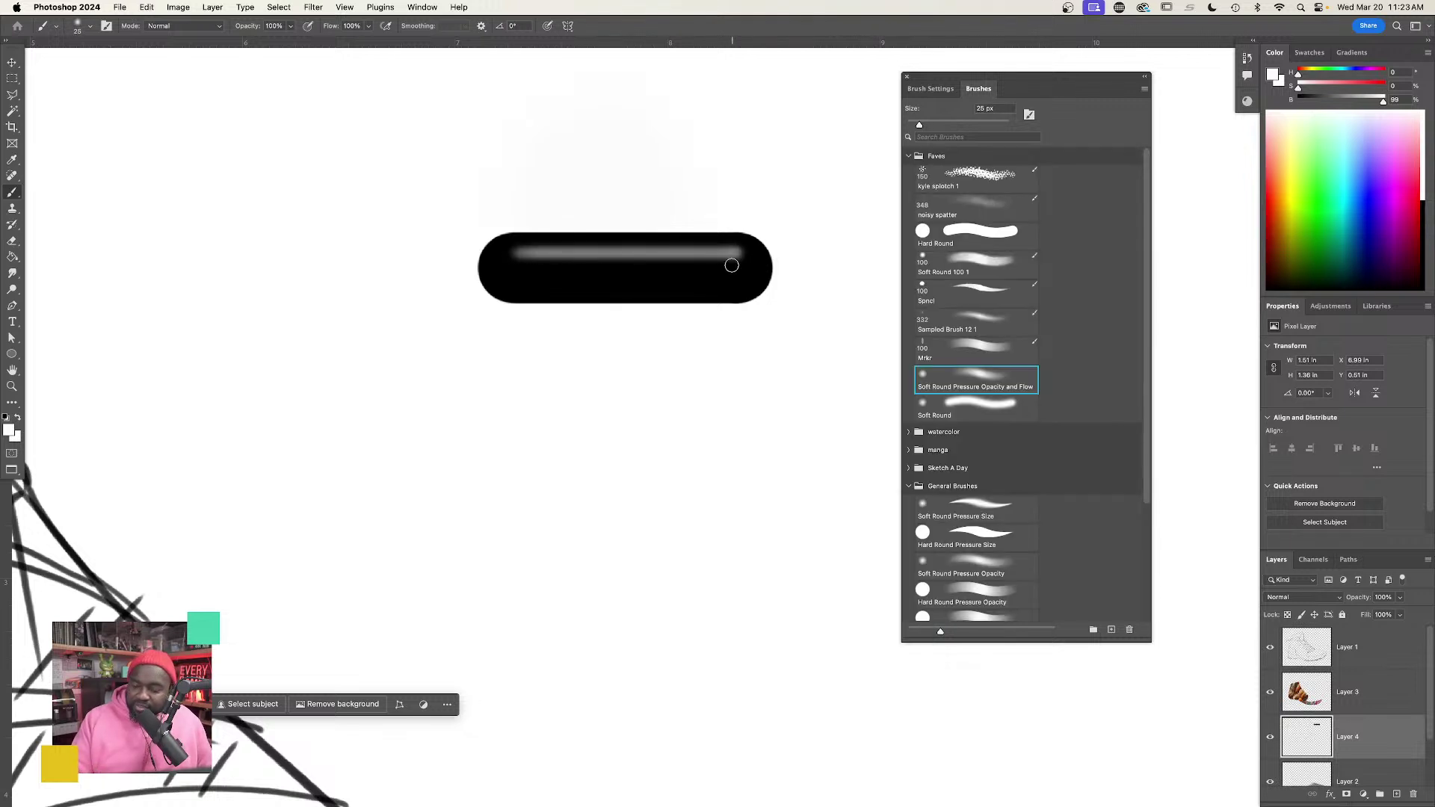
{"action": "key", "text": "bracketright"}
{"action": "key", "text": "bracketright"}
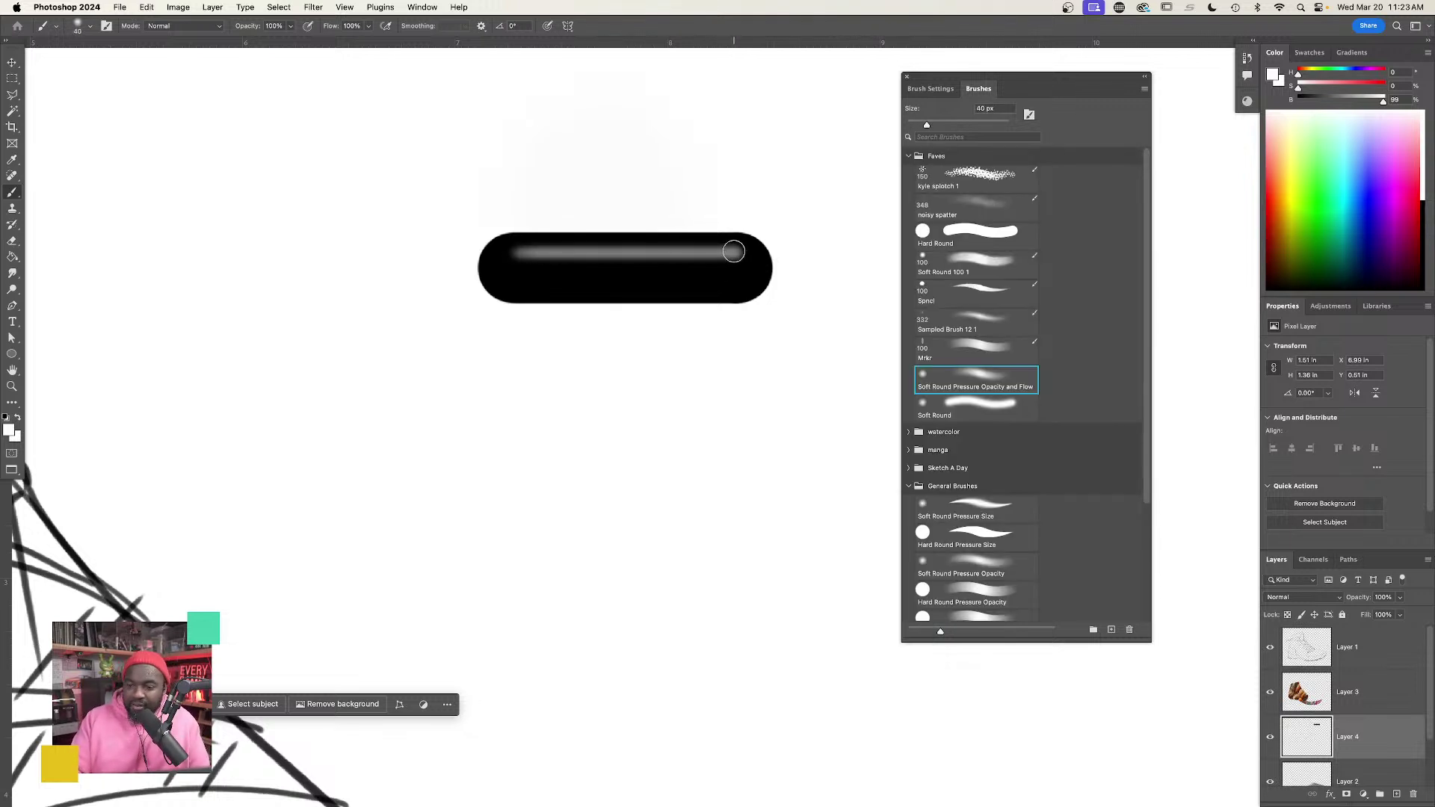
{"action": "mouse_move", "coordinate": [735, 255]}
{"action": "left_mouse_down"}
{"action": "mouse_move", "coordinate": [516, 257]}
{"action": "mouse_move", "coordinate": [737, 258]}
{"action": "mouse_move", "coordinate": [526, 245]}
{"action": "mouse_move", "coordinate": [747, 254]}
{"action": "left_mouse_up"}
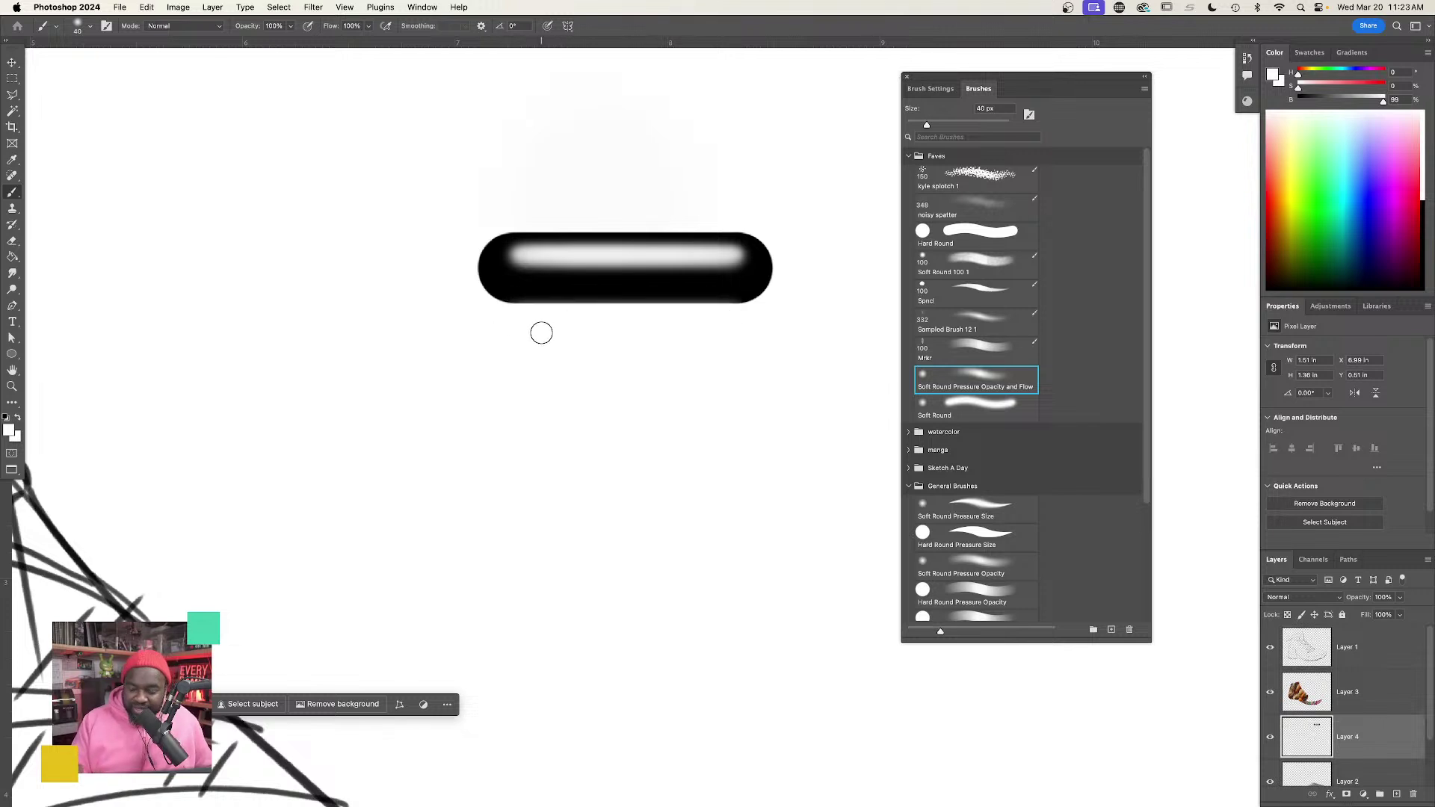
{"action": "key", "text": "bracketleft"}
{"action": "key", "text": "bracketleft"}
{"action": "key", "text": "bracketleft"}
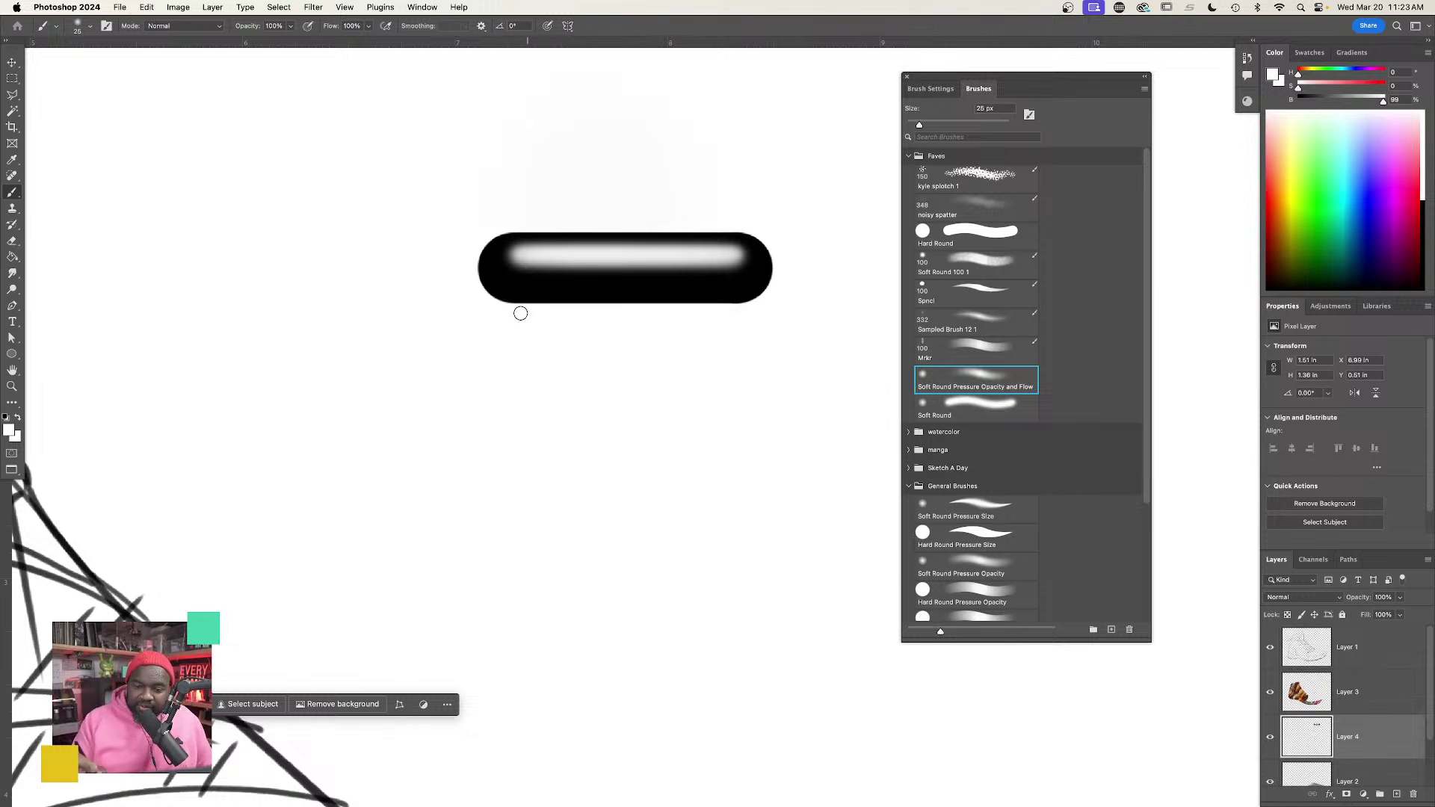
Select the highlighted bar with a marquee and scale it down to a tiny stitch-sized dash.
{"action": "key", "text": "m"}
{"action": "mouse_move", "coordinate": [440, 208]}
{"action": "left_mouse_down"}
{"action": "mouse_move", "coordinate": [469, 278]}
{"action": "mouse_move", "coordinate": [817, 370]}
{"action": "mouse_move", "coordinate": [485, 226]}
{"action": "left_mouse_up"}
{"action": "key", "text": "ctrl+t"}
{"action": "key", "text": "Return"}
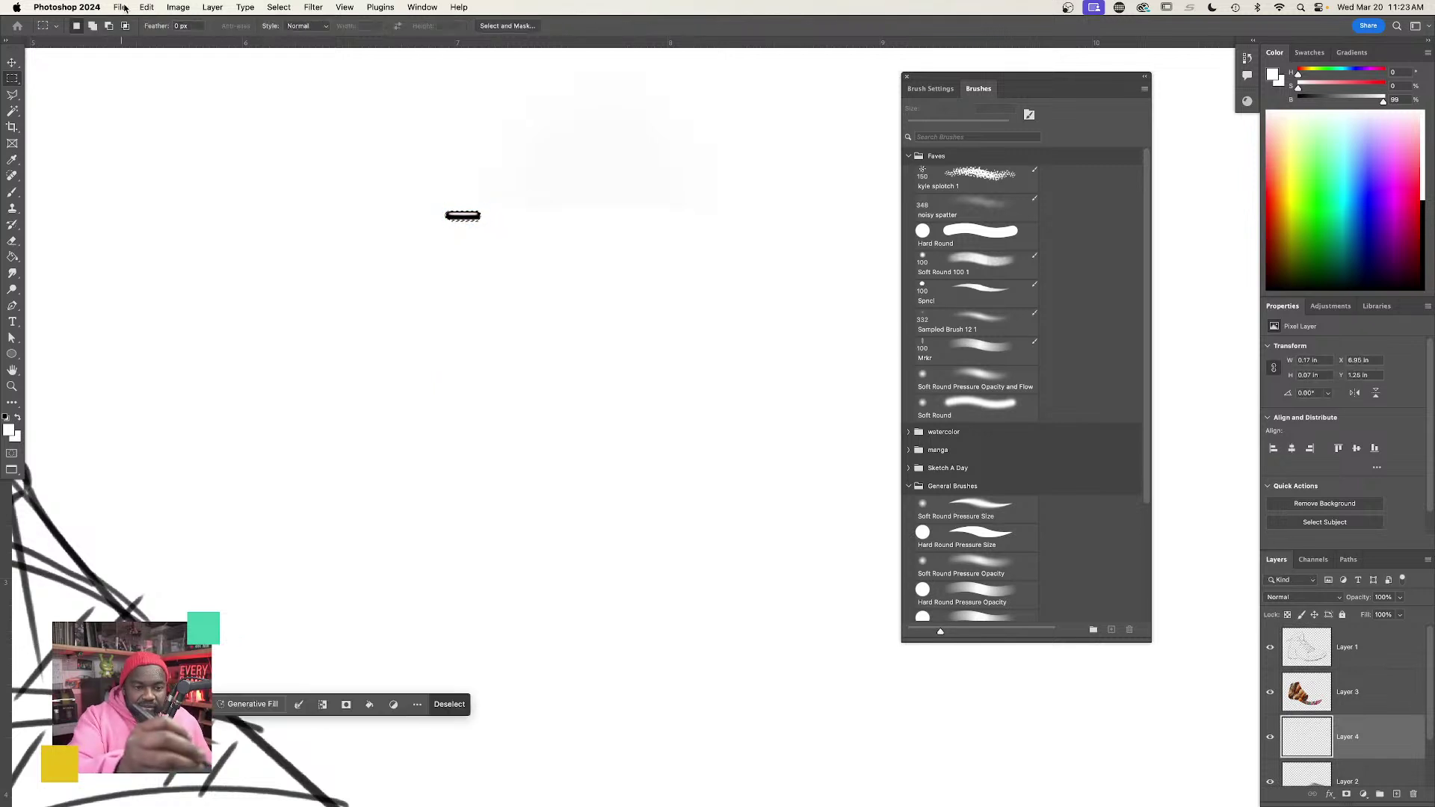
Define the selected dash as a new brush preset named Sampled Brush 1.
{"action": "left_click", "coordinate": [147, 8]}
{"action": "left_click", "coordinate": [205, 346]}
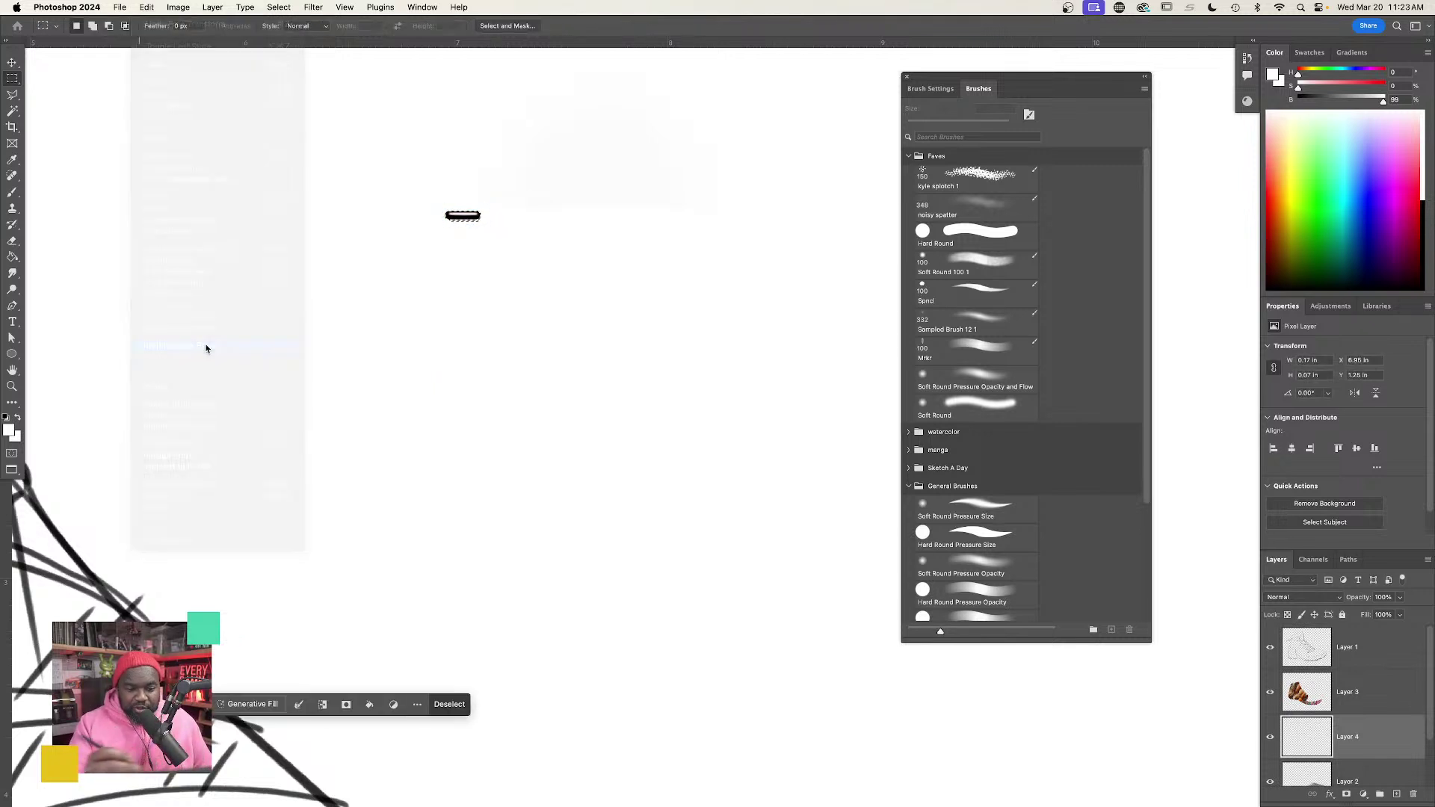
{"action": "left_click", "coordinate": [736, 301]}
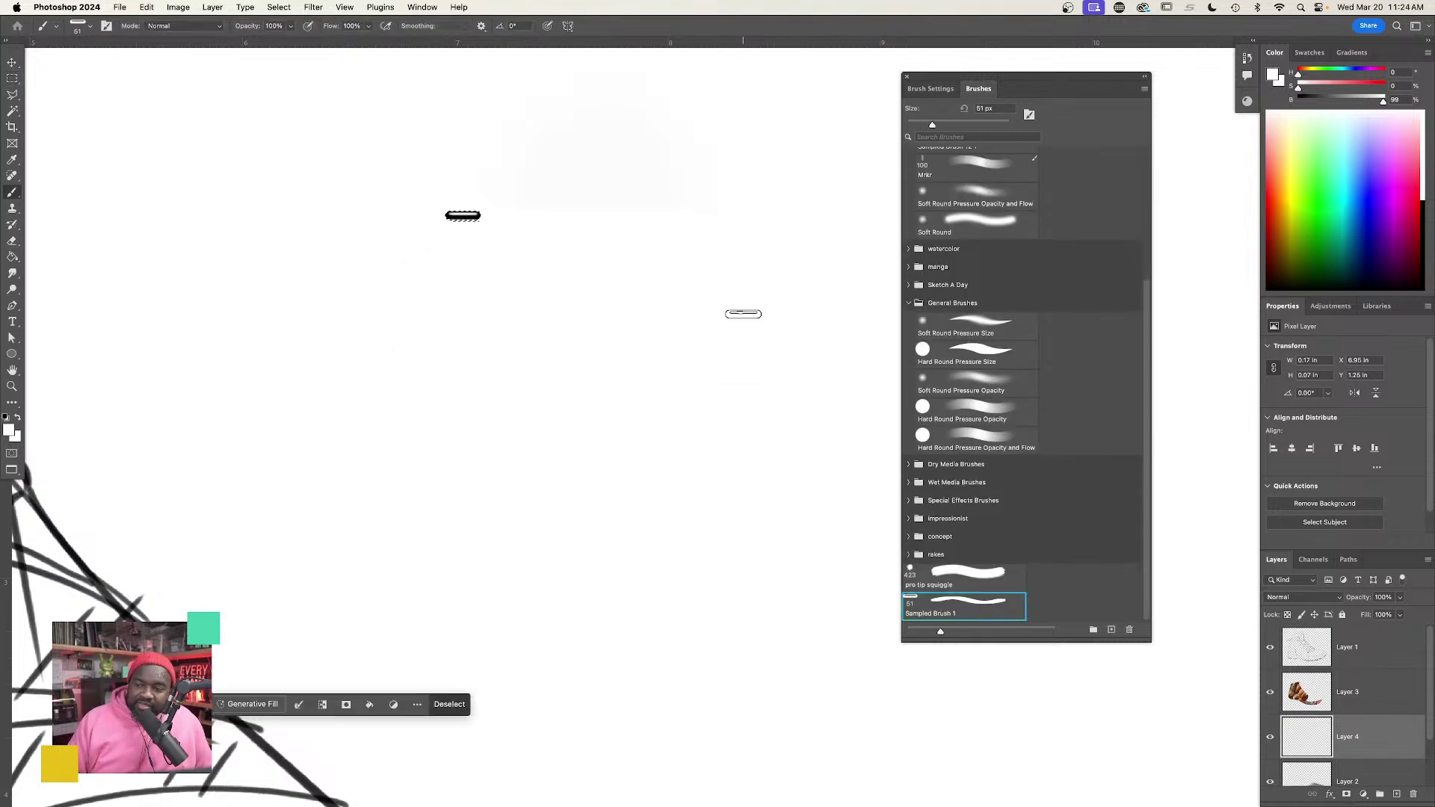
Raise the new dash brush's tip spacing to 462% so its marks separate into stitches.
{"action": "left_click", "coordinate": [934, 88]}
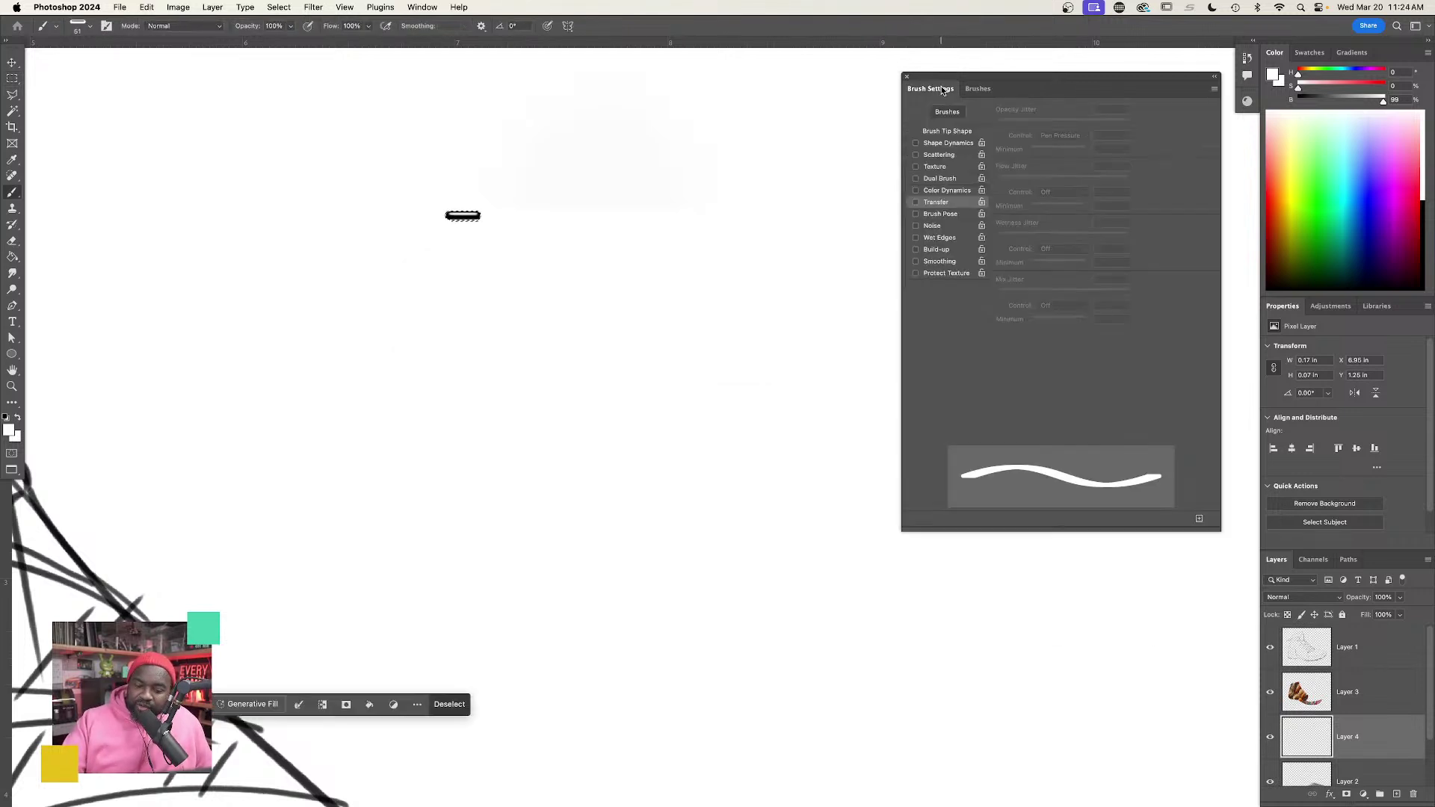
{"action": "left_click", "coordinate": [963, 132]}
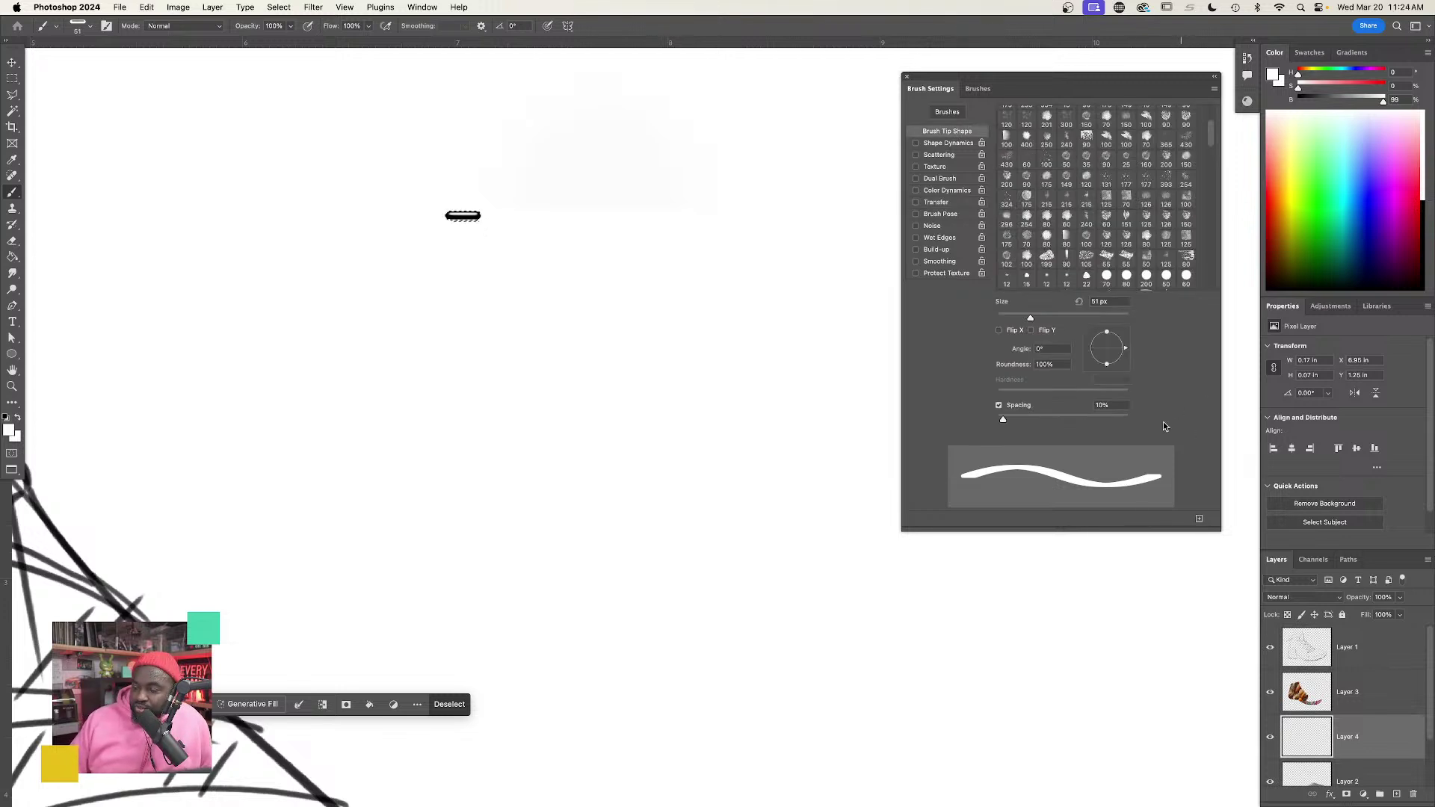
{"action": "left_click_drag", "start_coordinate": [1005, 420], "coordinate": [1113, 420]}
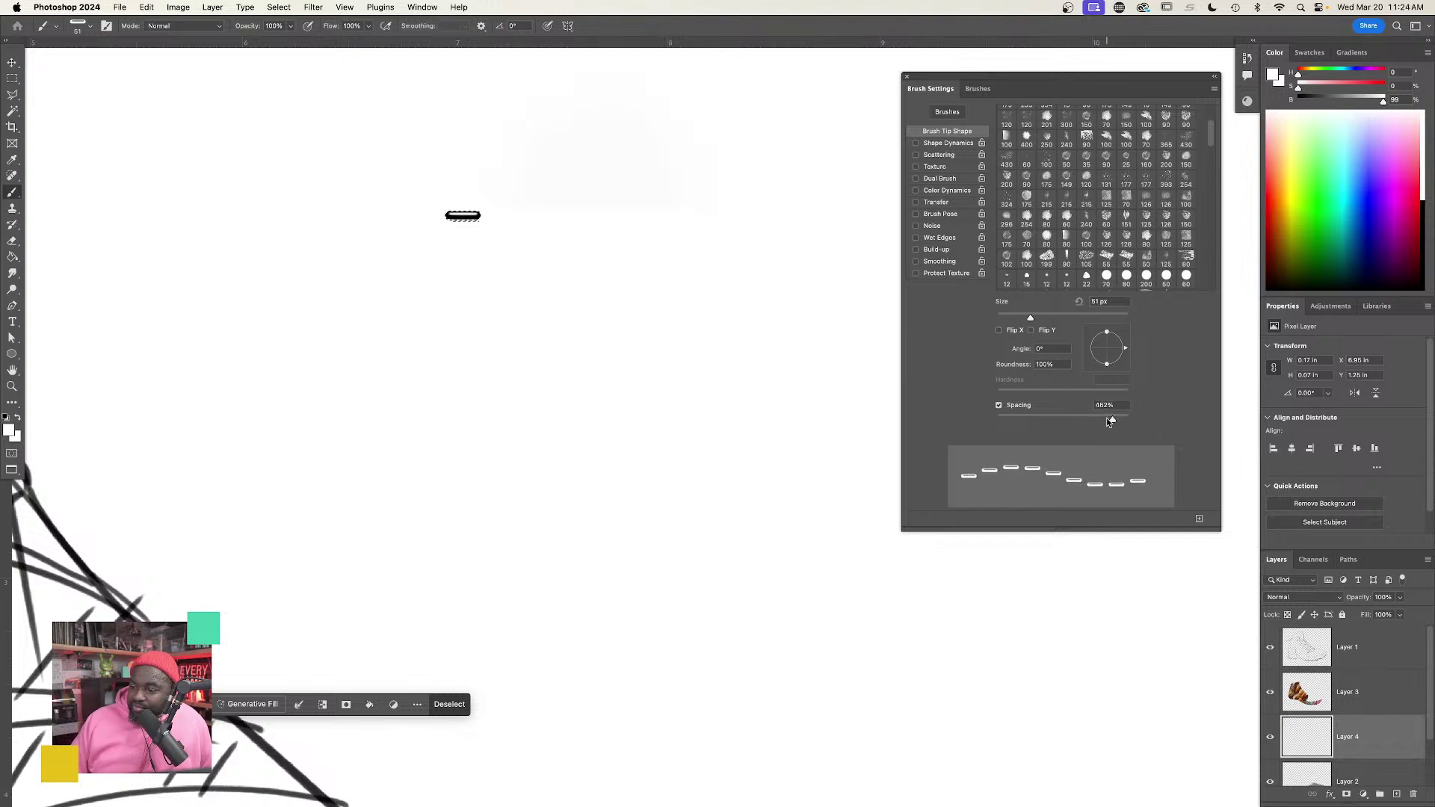
Enable Shape Dynamics for the dash brush, with Scattering off, and set the angle control to Direction.
{"action": "left_click", "coordinate": [944, 156]}
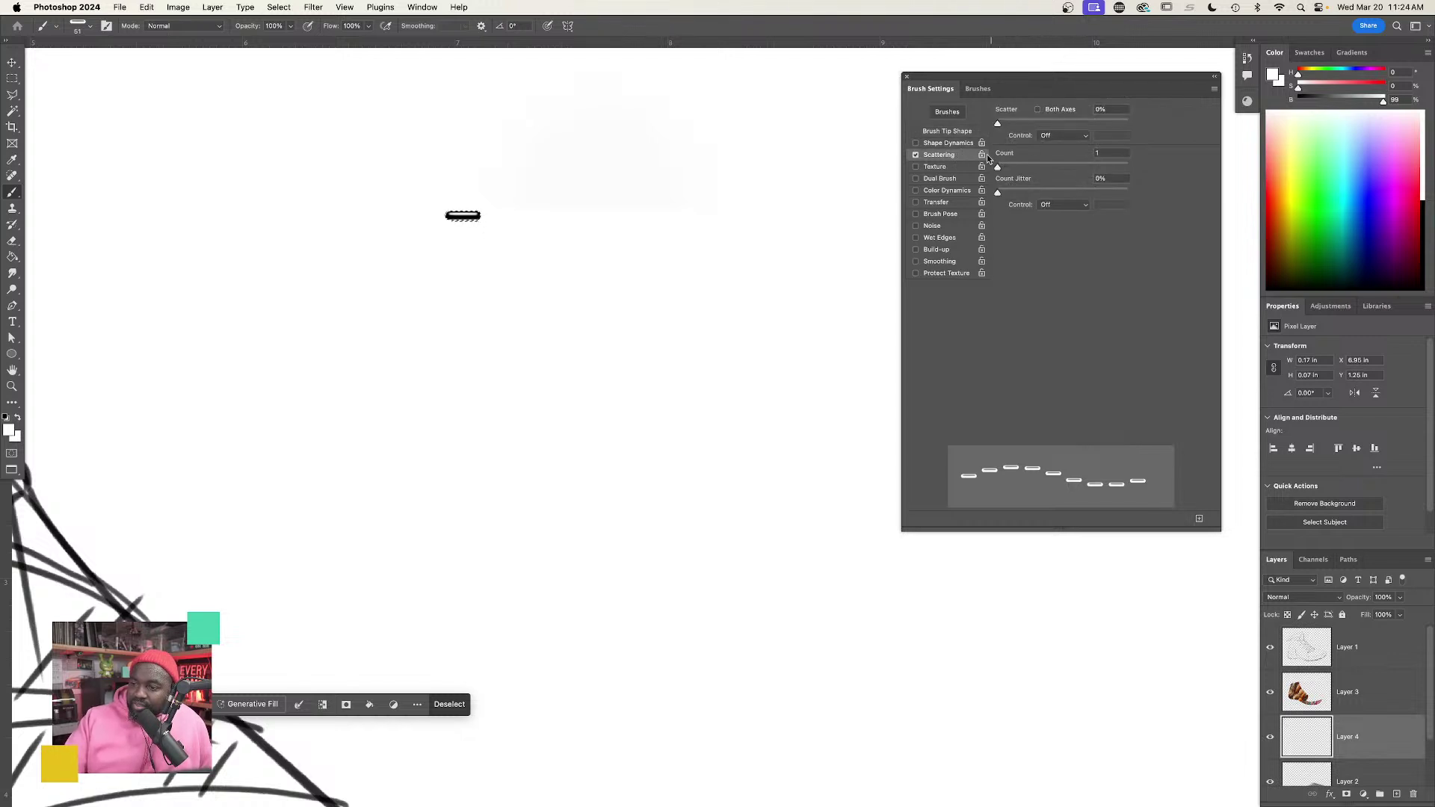
{"action": "left_click", "coordinate": [916, 155]}
{"action": "left_click", "coordinate": [951, 143]}
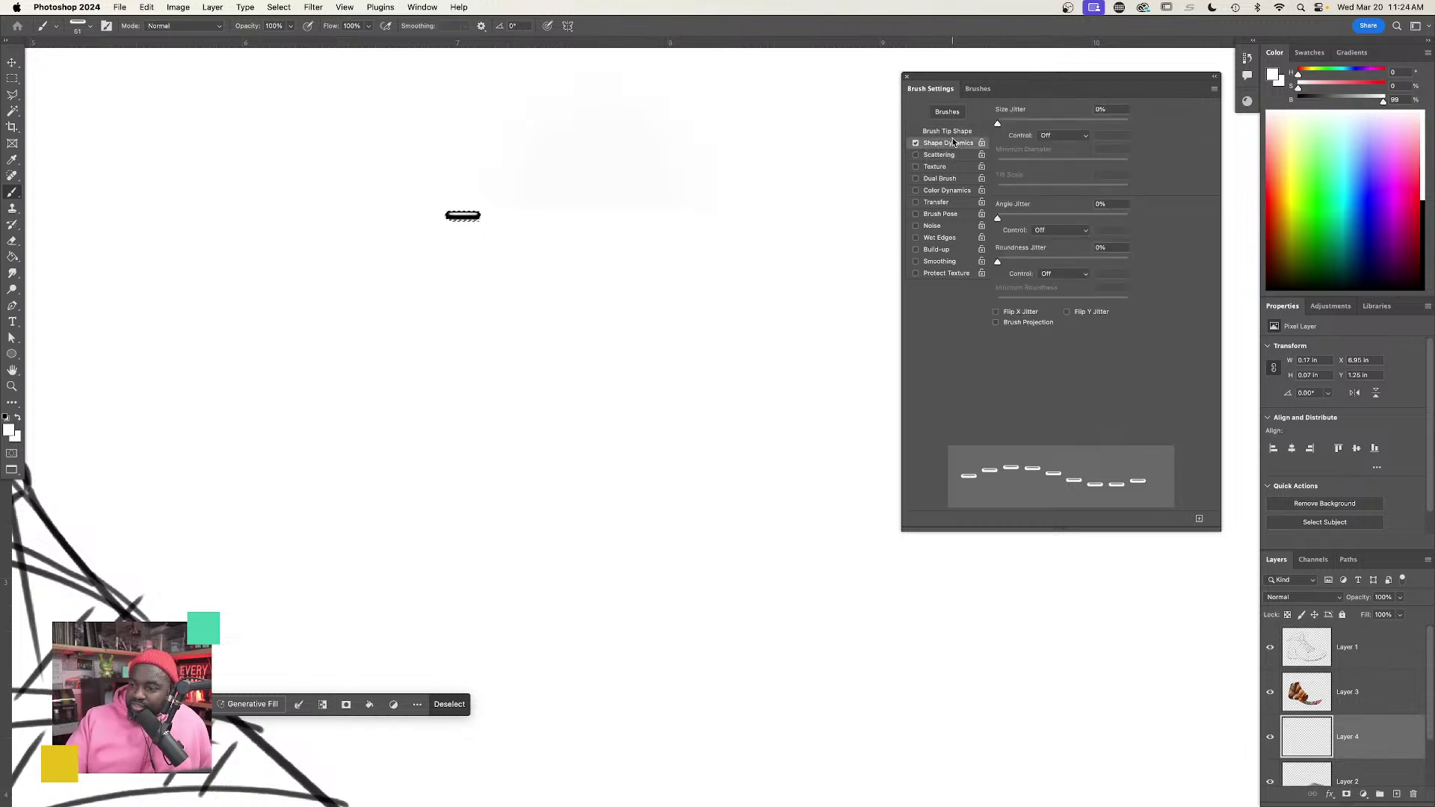
{"action": "left_click", "coordinate": [1065, 231]}
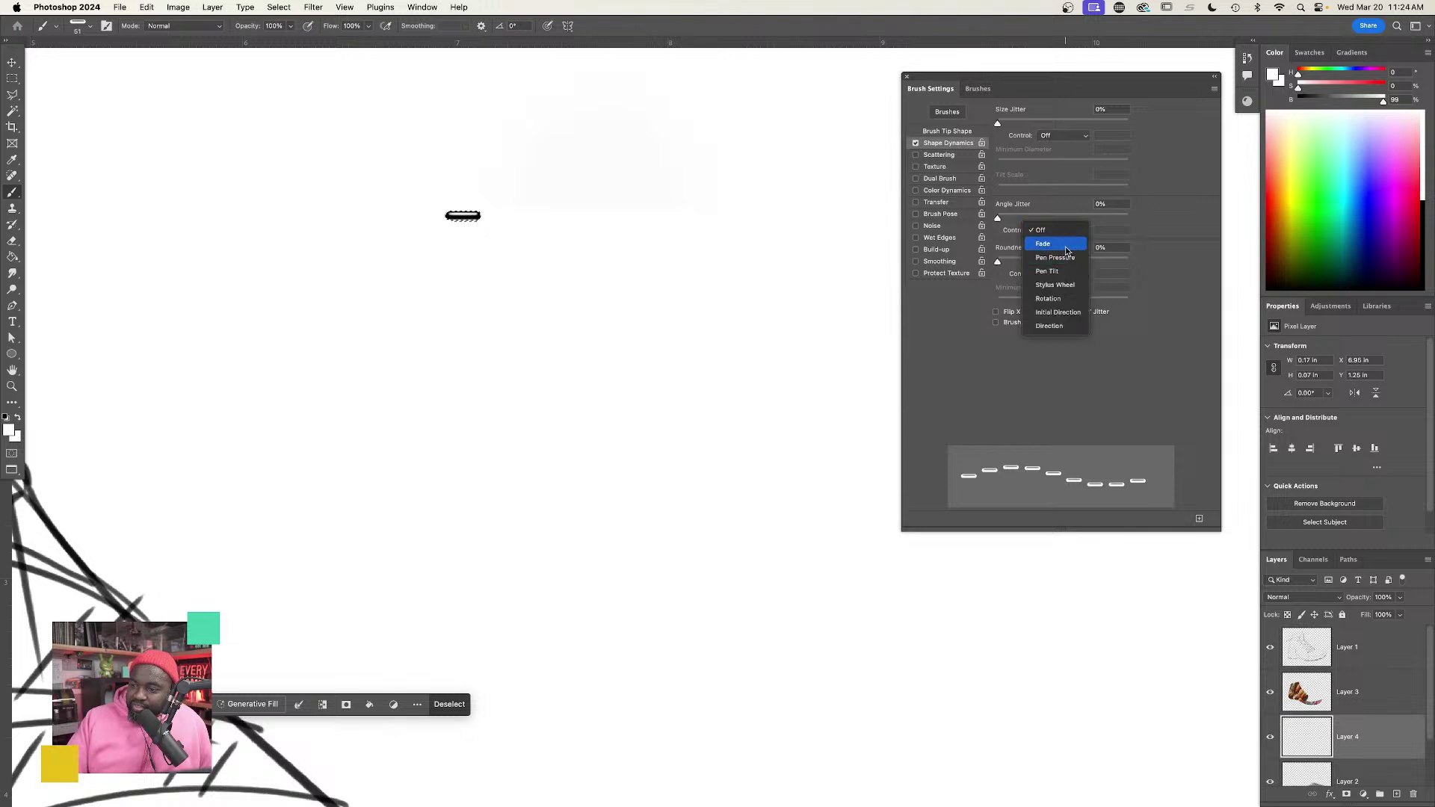
{"action": "left_click", "coordinate": [1061, 313]}
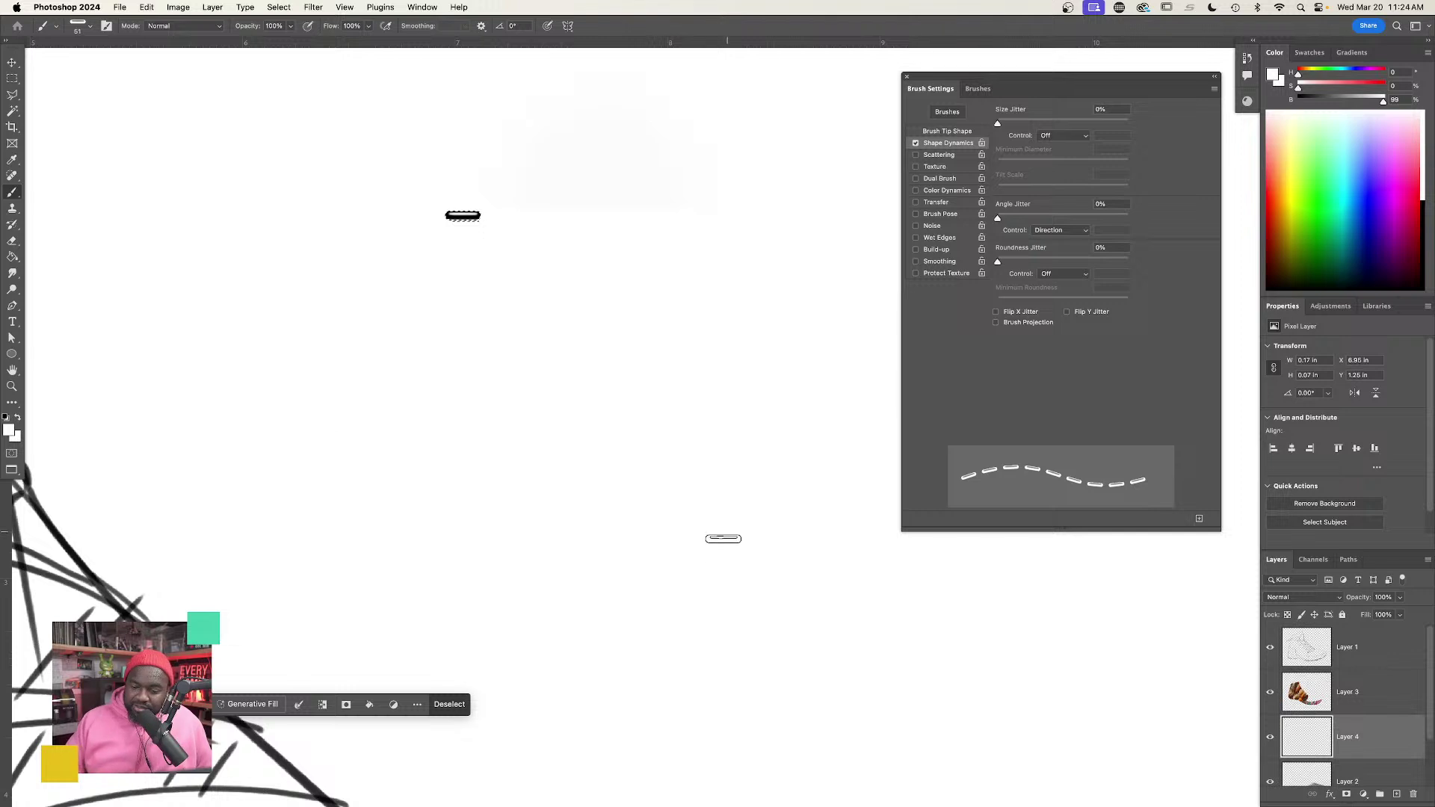
Deselect, swap the painting colour to black and test the stitch brush with a long S-curve on the blank canvas.
{"action": "key", "text": "super+d"}
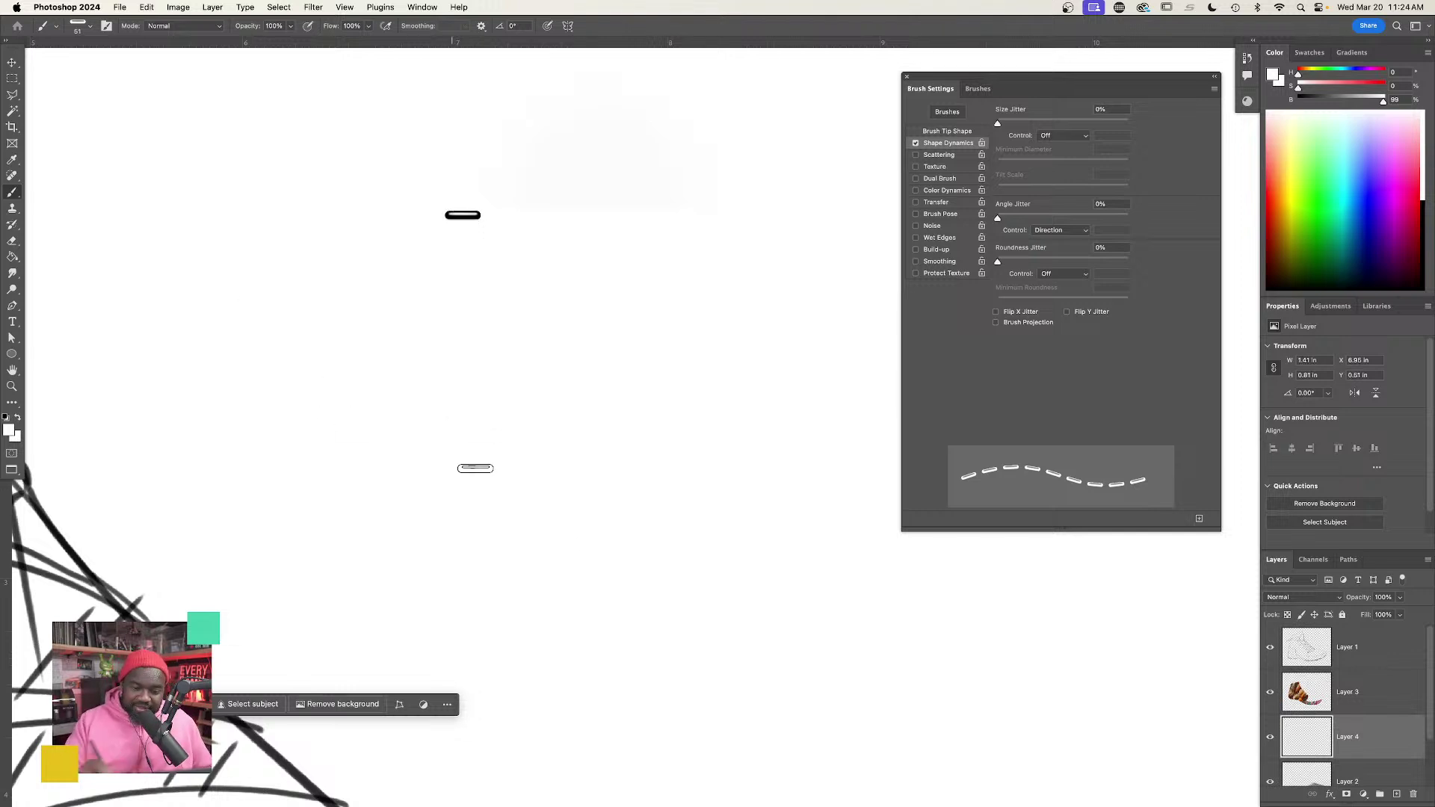
{"action": "key", "text": "x"}
{"action": "left_click_drag", "start_coordinate": [301, 268], "coordinate": [697, 757]}
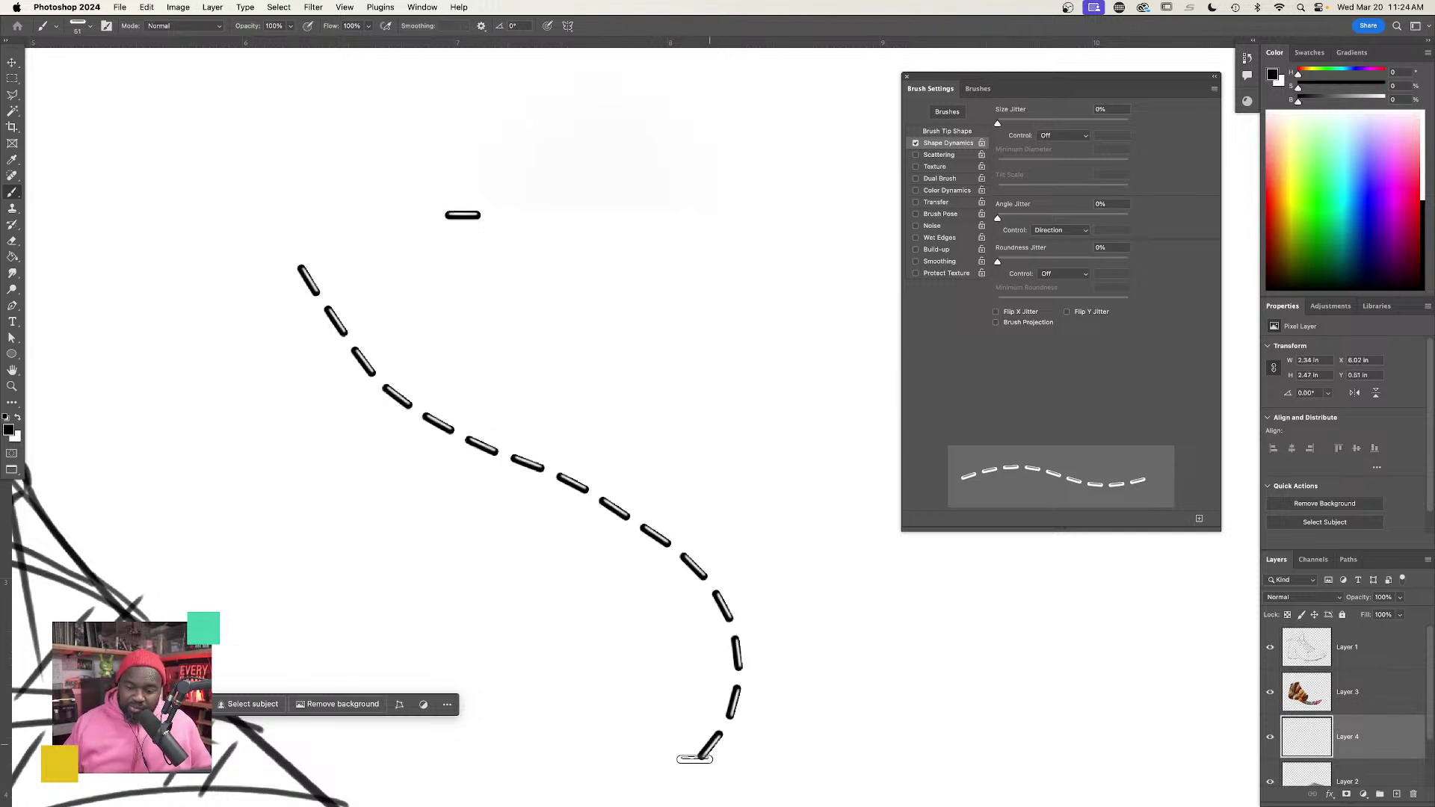
{"action": "left_click_drag", "start_coordinate": [669, 651], "coordinate": [713, 392]}
Shrink the stitch brush and paint stitches just inside the back and lower edges of the grey toe cap.
{"action": "scroll", "coordinate": [670, 567], "scroll_direction": "down", "scroll_amount": 3}
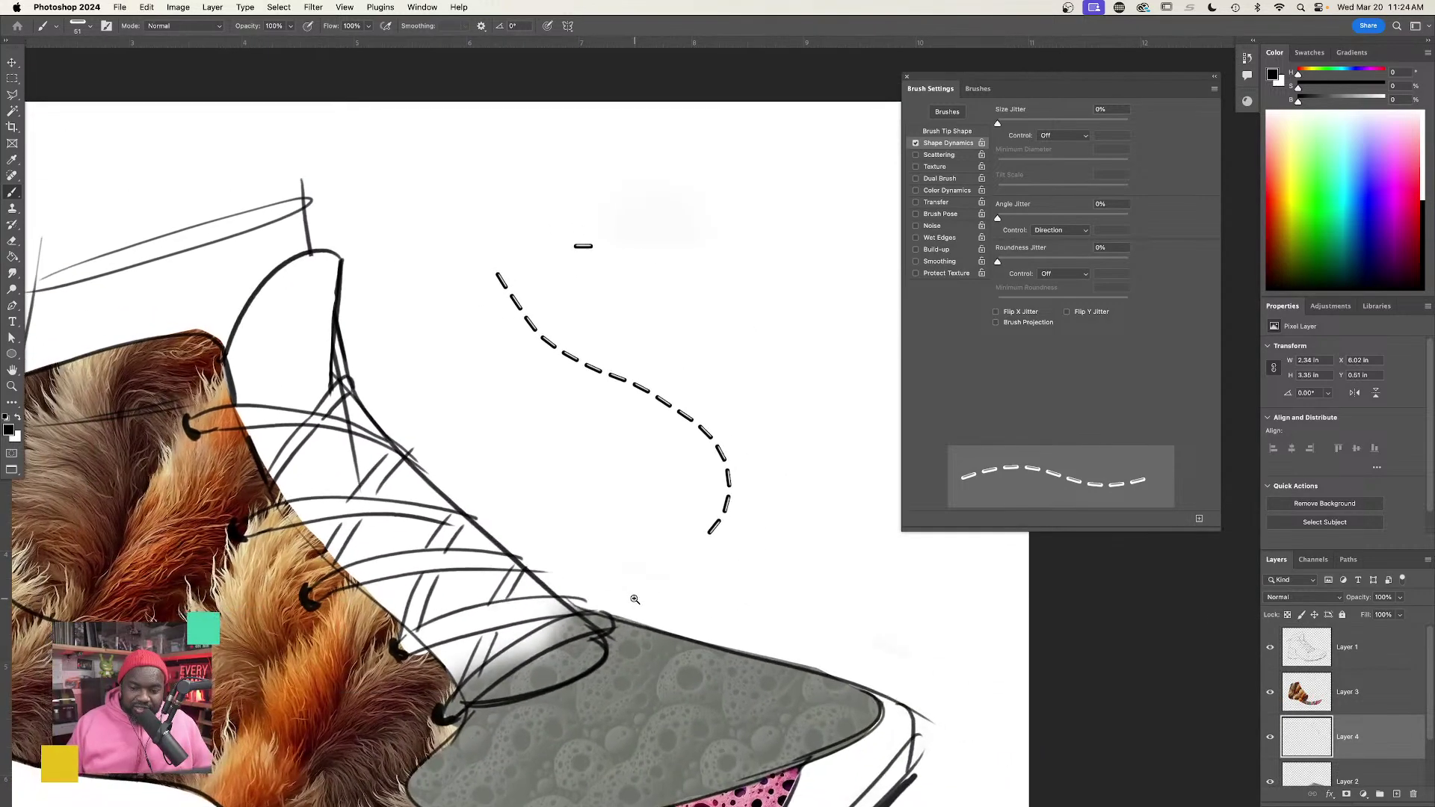
{"action": "scroll", "coordinate": [631, 596], "scroll_direction": "down", "scroll_amount": 5}
{"action": "scroll", "coordinate": [503, 511], "scroll_direction": "up", "scroll_amount": 5}
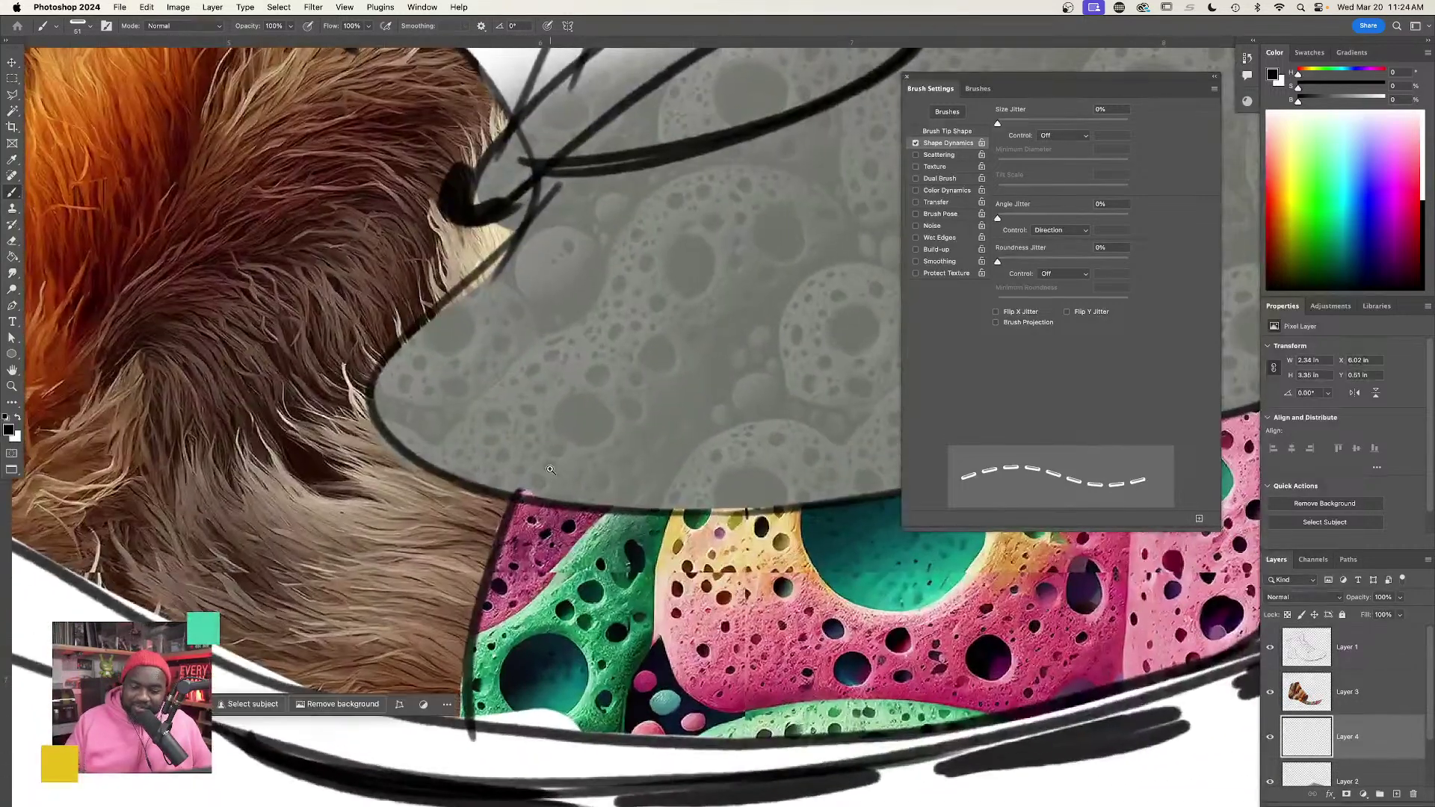
{"action": "key", "text": "bracketleft"}
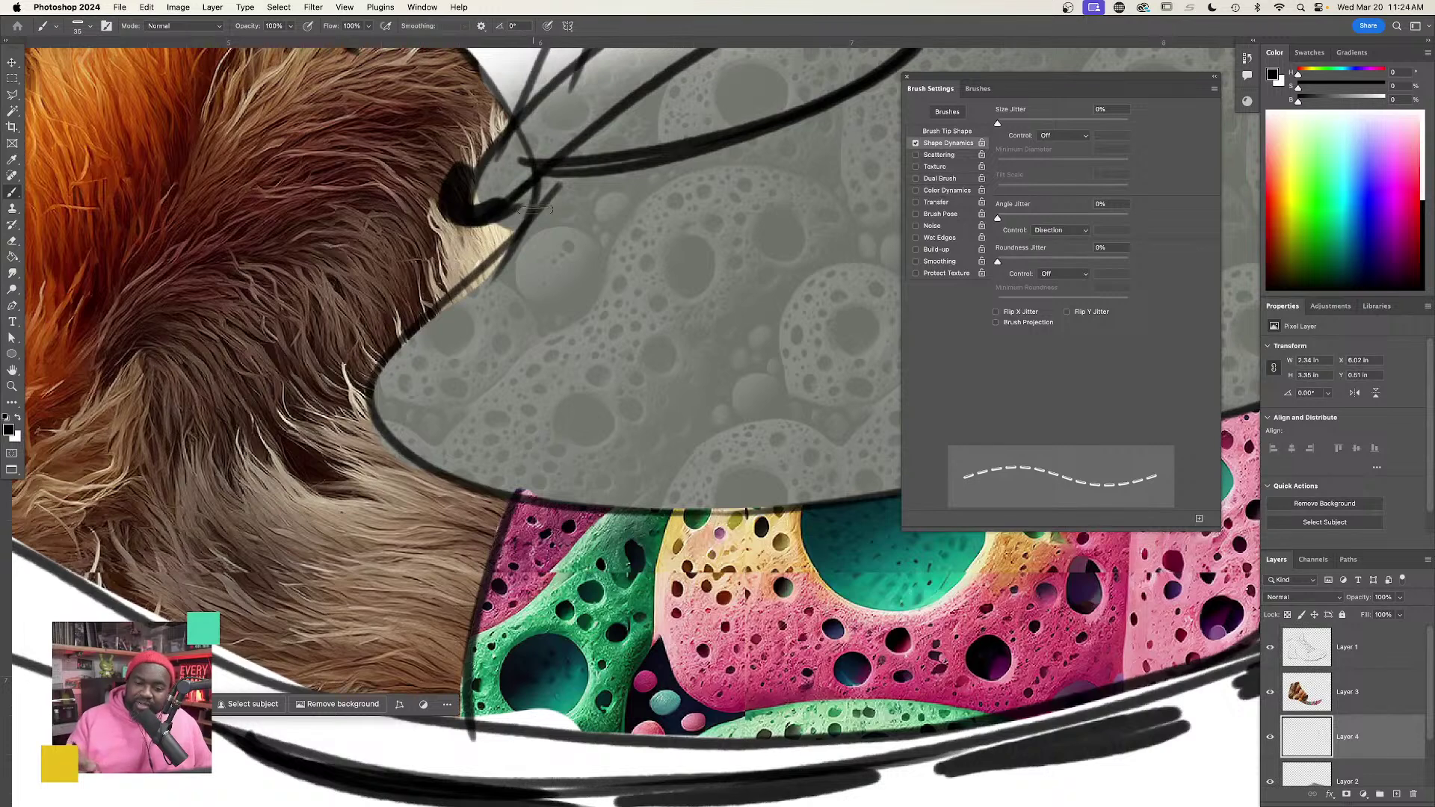
{"action": "mouse_move", "coordinate": [572, 183]}
{"action": "left_mouse_down"}
{"action": "mouse_move", "coordinate": [436, 335]}
{"action": "mouse_move", "coordinate": [460, 451]}
{"action": "mouse_move", "coordinate": [654, 483]}
{"action": "mouse_move", "coordinate": [902, 459]}
{"action": "left_mouse_up"}
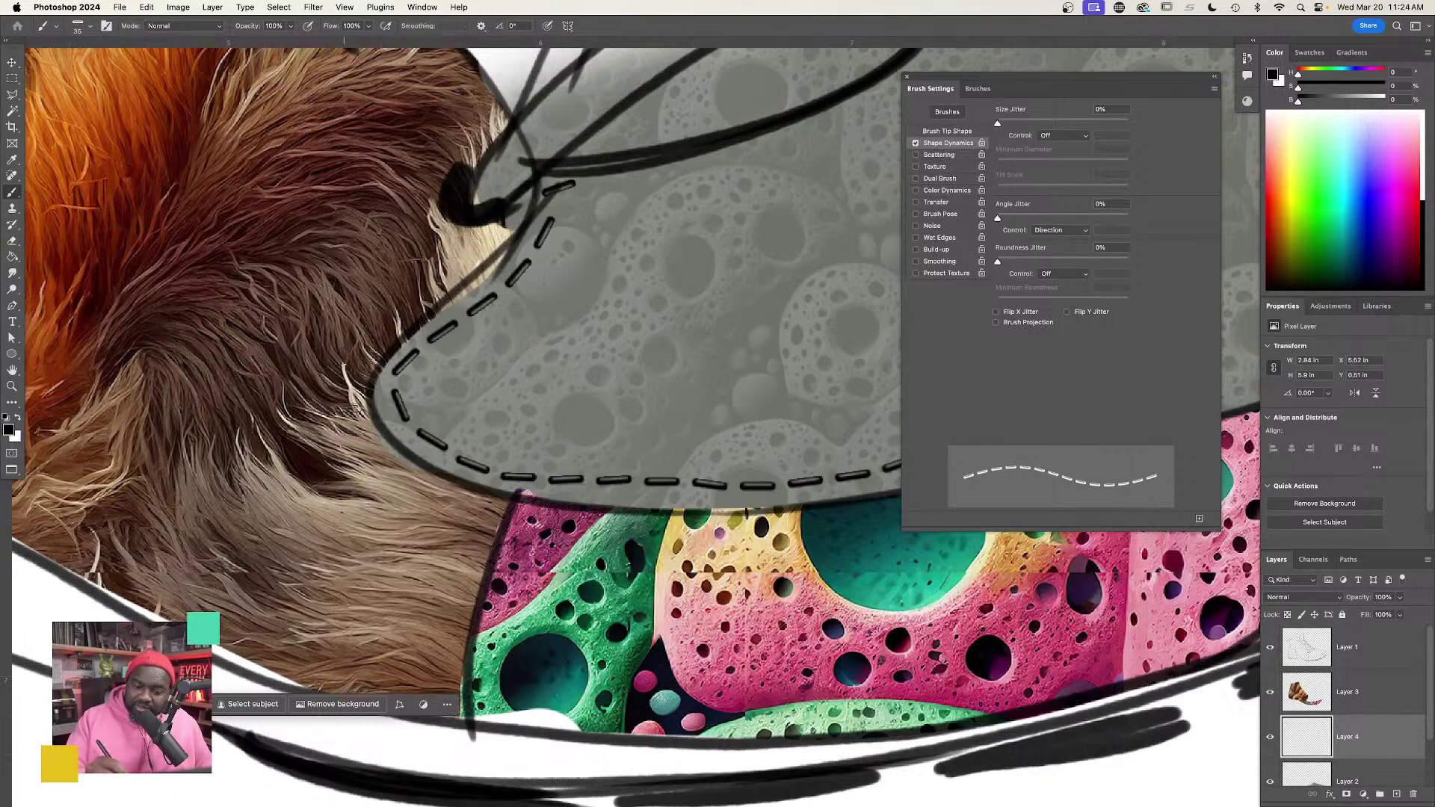
Add a new layer above the sketch layer and continue the stitching along the toe cap's lower edge to its tip.
{"action": "key", "text": "super+shift+n"}
{"action": "key", "text": "Return"}
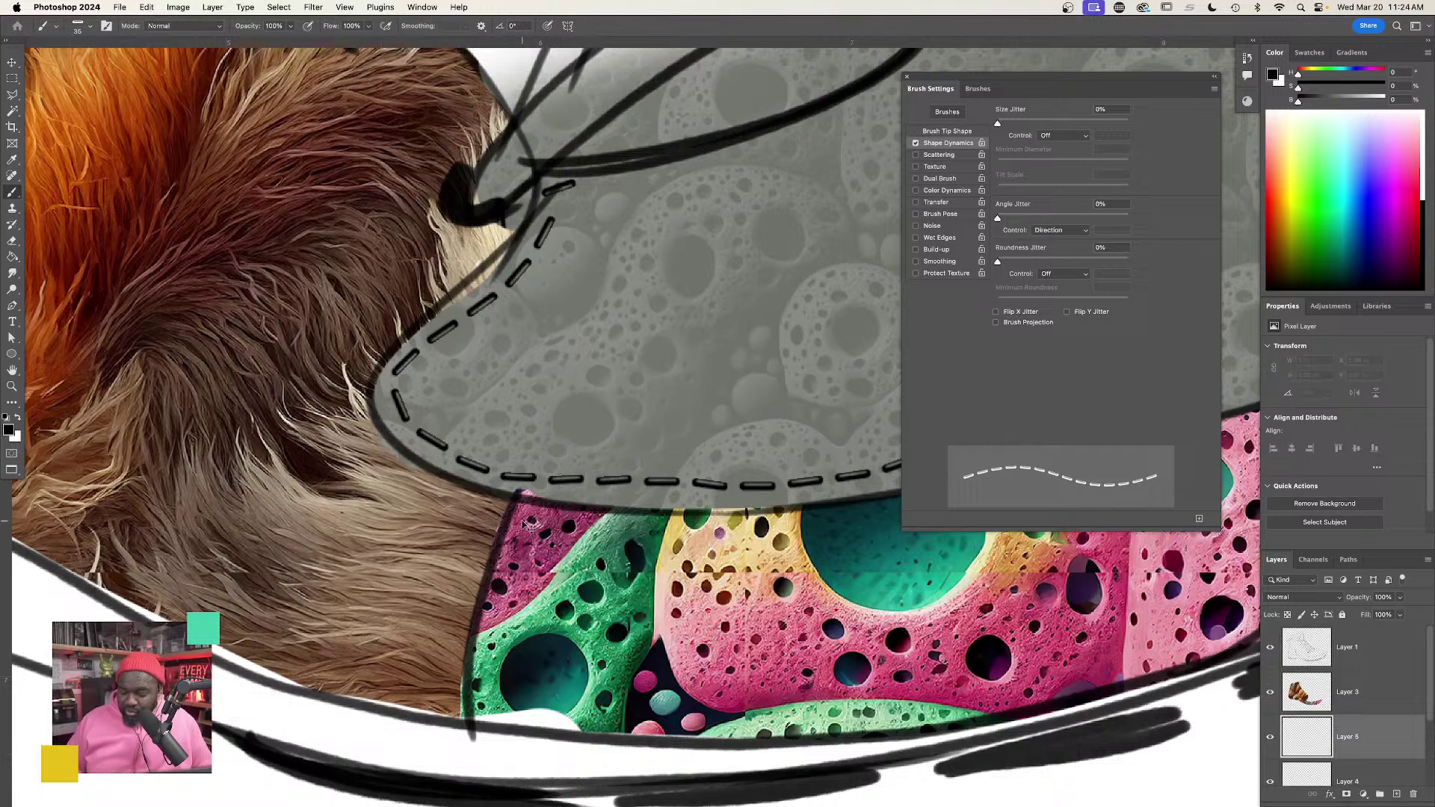
{"action": "mouse_move", "coordinate": [487, 228]}
{"action": "left_mouse_down"}
{"action": "mouse_move", "coordinate": [374, 325]}
{"action": "mouse_move", "coordinate": [348, 453]}
{"action": "mouse_move", "coordinate": [430, 501]}
{"action": "left_mouse_up"}
{"action": "key", "text": "super+0"}
{"action": "left_click_drag", "start_coordinate": [666, 615], "coordinate": [520, 637]}
{"action": "mouse_move", "coordinate": [456, 588]}
{"action": "left_mouse_down"}
{"action": "mouse_move", "coordinate": [605, 555]}
{"action": "mouse_move", "coordinate": [671, 514]}
{"action": "left_mouse_up"}
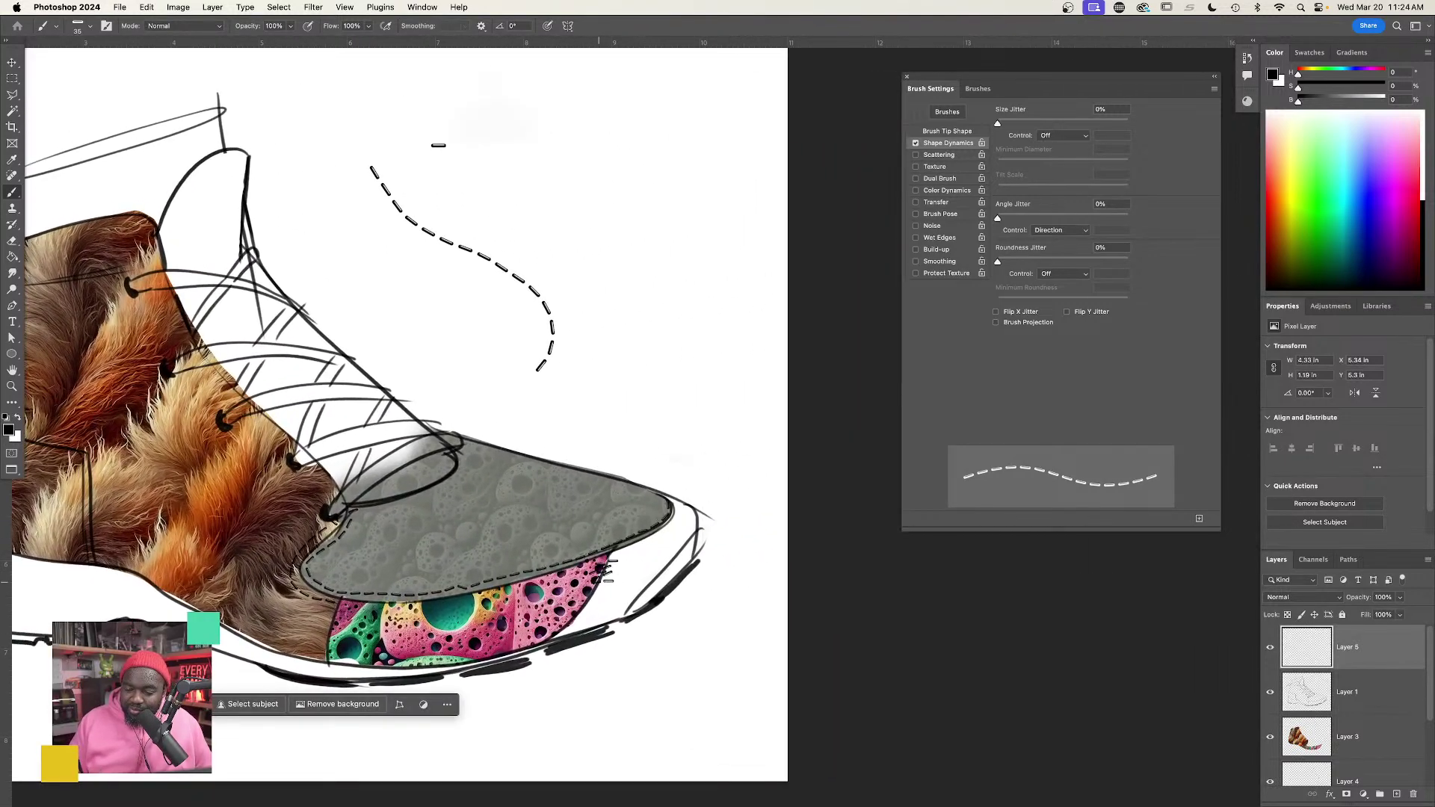
Paint stitches along the front edge of the colourful sponge panel, redoing the first stroke, and along its back seam.
{"action": "left_click_drag", "start_coordinate": [615, 557], "coordinate": [582, 617]}
{"action": "key", "text": "ctrl+z"}
{"action": "left_click_drag", "start_coordinate": [614, 555], "coordinate": [554, 636]}
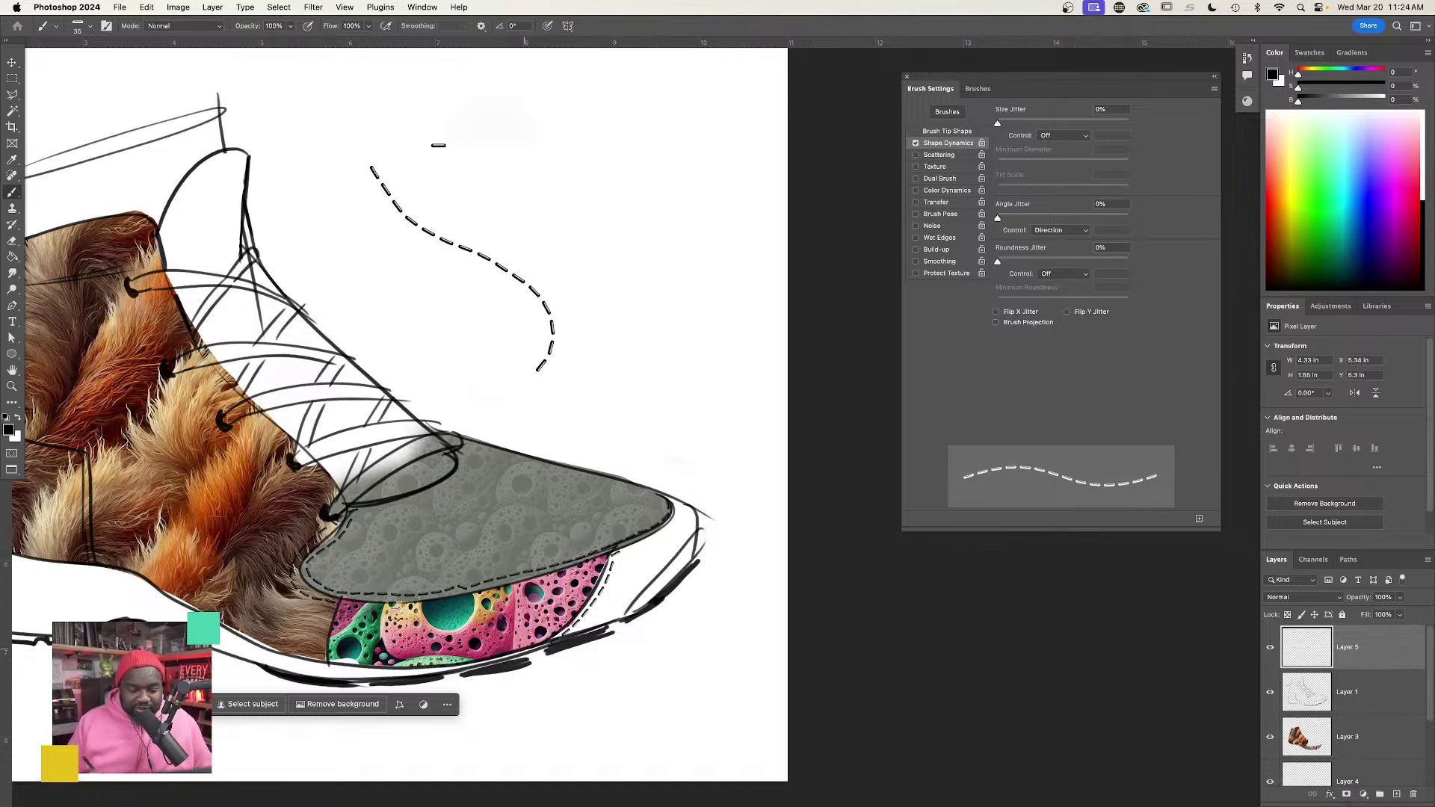
{"action": "left_click_drag", "start_coordinate": [331, 604], "coordinate": [324, 656]}
{"action": "mouse_move", "coordinate": [505, 618]}
{"action": "left_mouse_down"}
{"action": "mouse_move", "coordinate": [550, 643]}
{"action": "mouse_move", "coordinate": [765, 655]}
{"action": "left_mouse_up"}
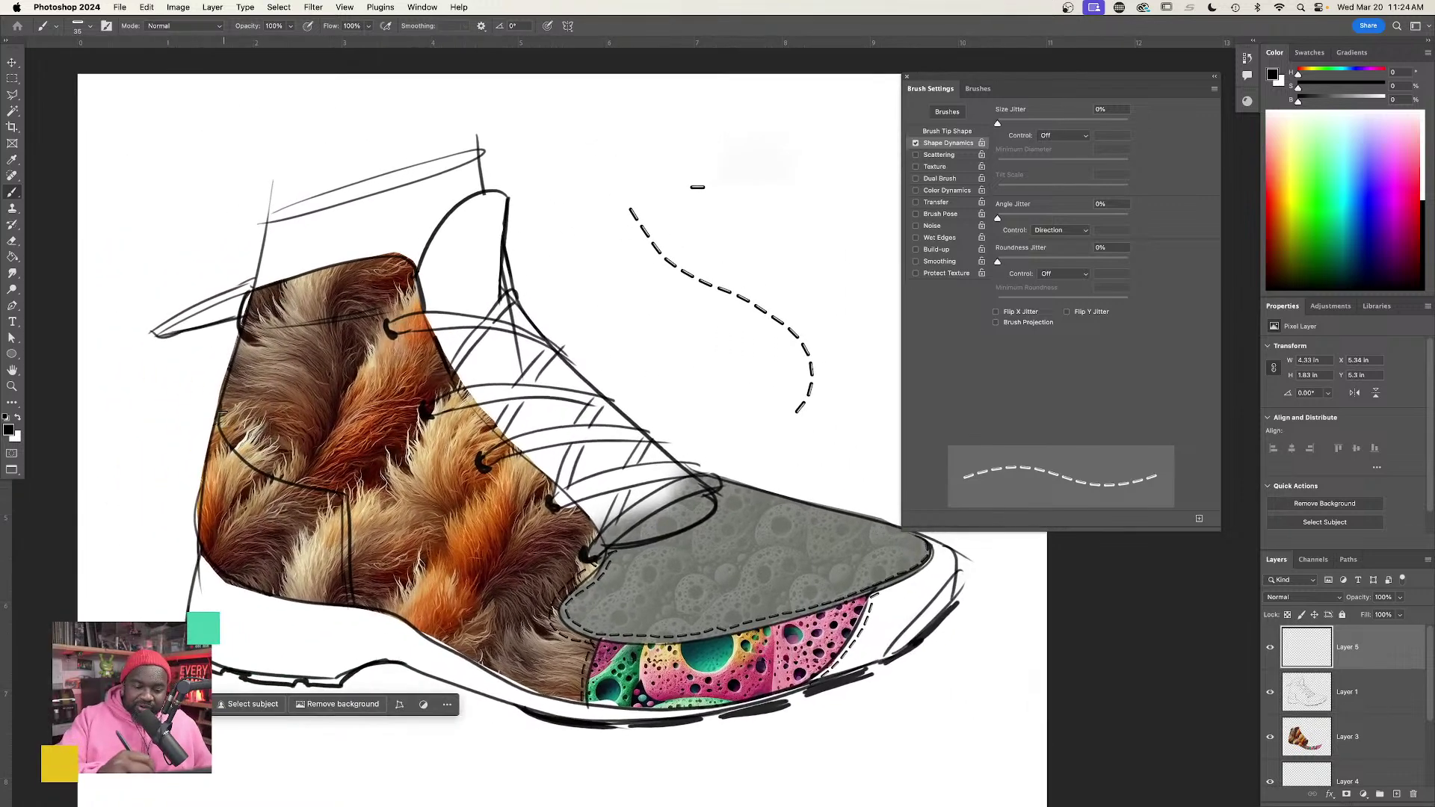
Paint stitches along the fur upper's heel panel seams and beneath the lacing opening on the grey toe cap.
{"action": "mouse_move", "coordinate": [223, 411]}
{"action": "left_mouse_down"}
{"action": "mouse_move", "coordinate": [280, 470]}
{"action": "mouse_move", "coordinate": [352, 494]}
{"action": "mouse_move", "coordinate": [366, 600]}
{"action": "left_mouse_up"}
{"action": "scroll", "coordinate": [699, 651], "scroll_direction": "right", "scroll_amount": 5}
{"action": "scroll", "coordinate": [700, 651], "scroll_direction": "down", "scroll_amount": 2}
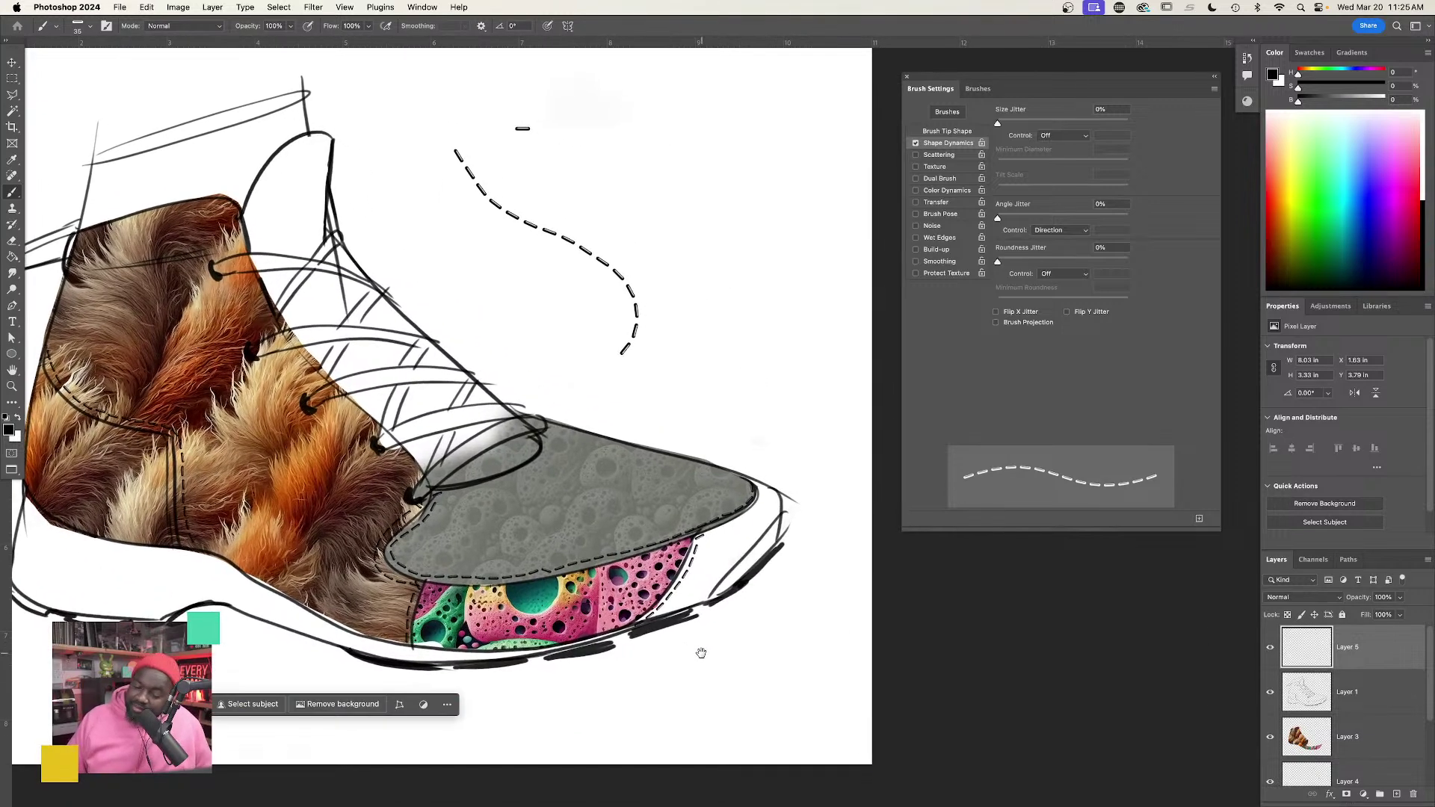
{"action": "left_click_drag", "start_coordinate": [439, 492], "coordinate": [548, 447]}
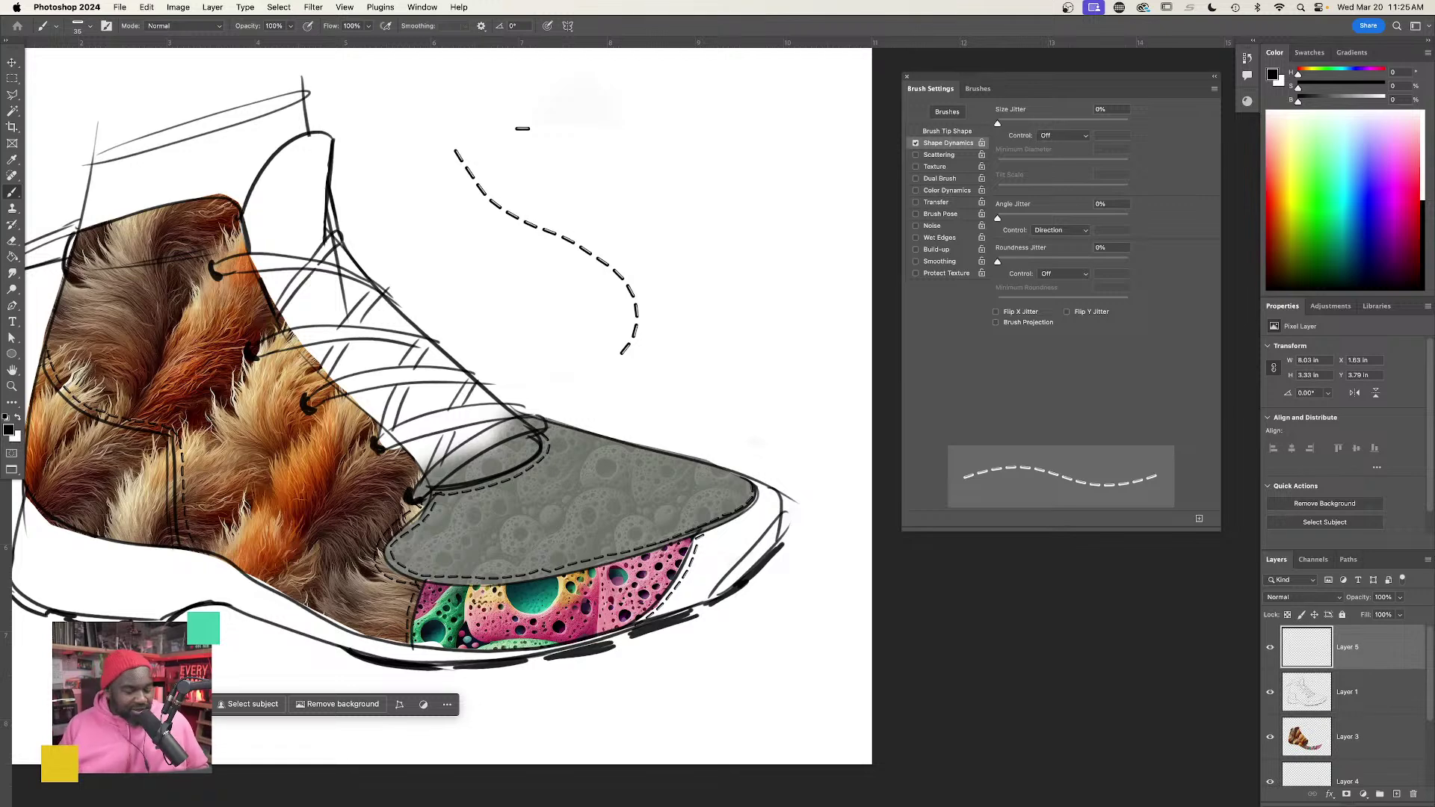
{"action": "left_click_drag", "start_coordinate": [413, 161], "coordinate": [610, 165]}
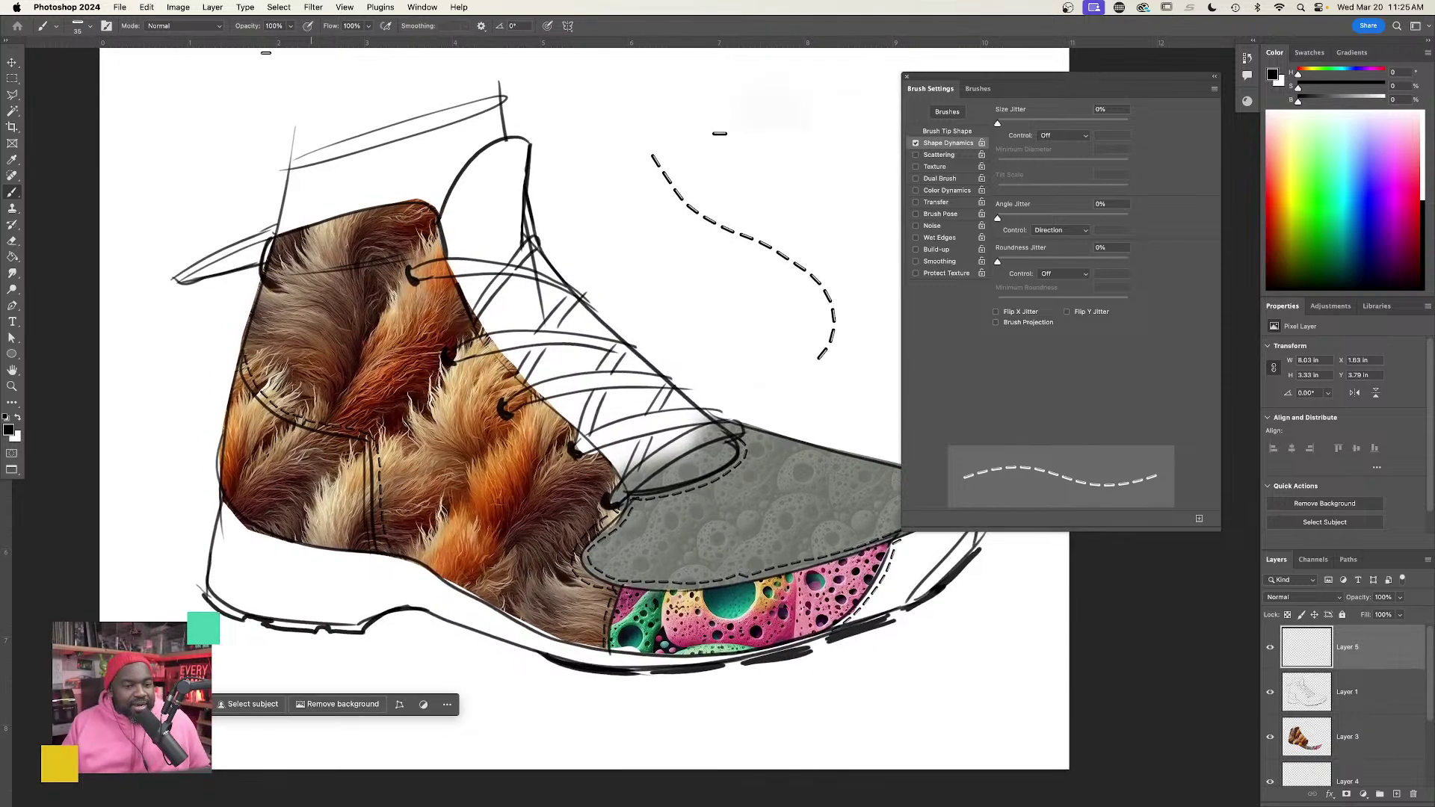